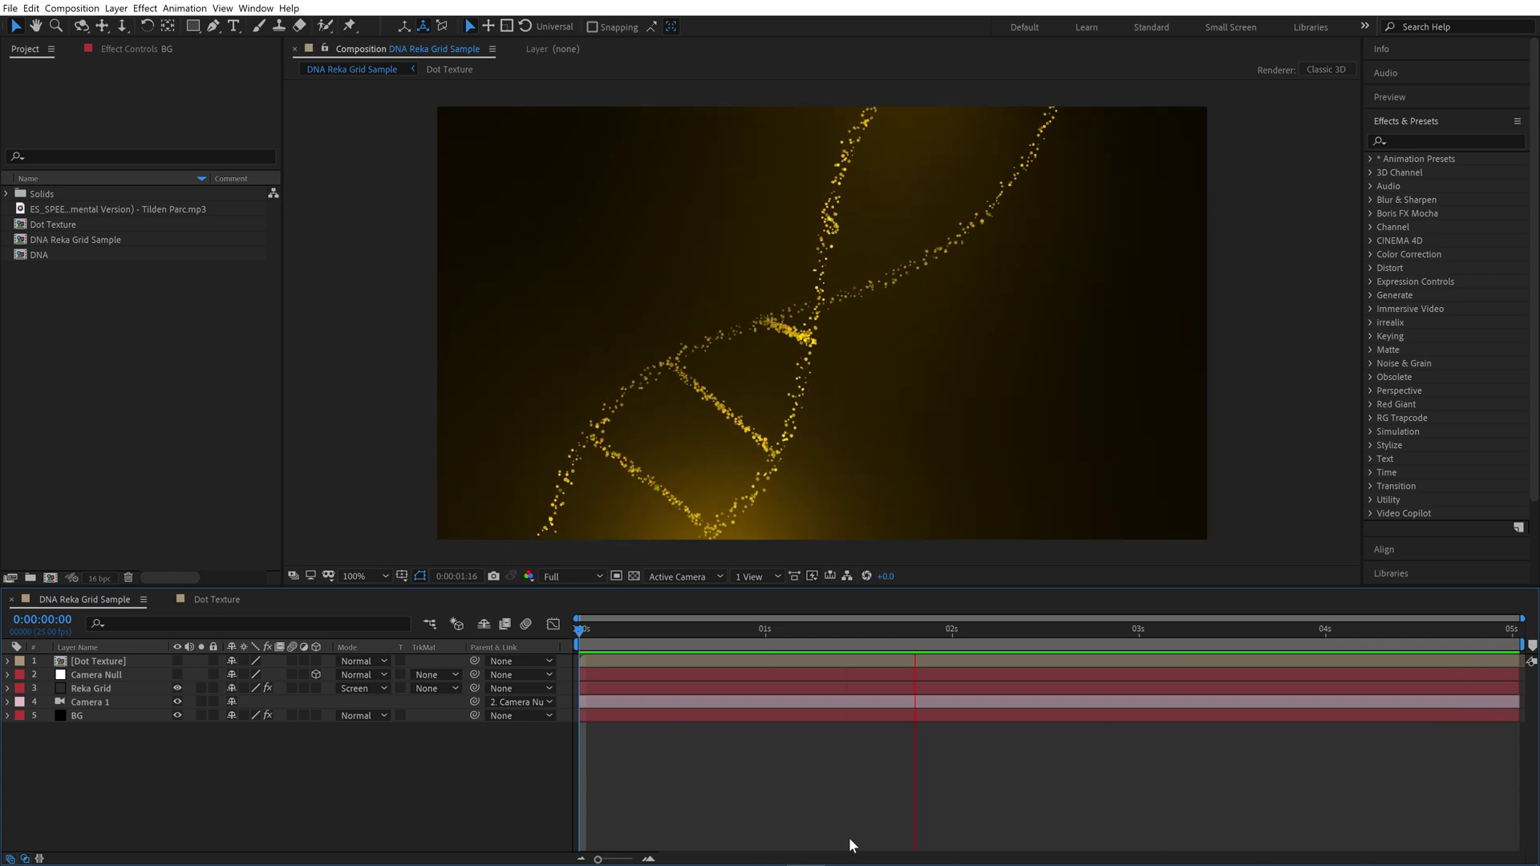
# Step: Create a new 1920 x 1080 composition with the HDTV 1080 25 preset and a 30-second duration
pyautogui.click(71, 8)
pyautogui.click(120, 17)
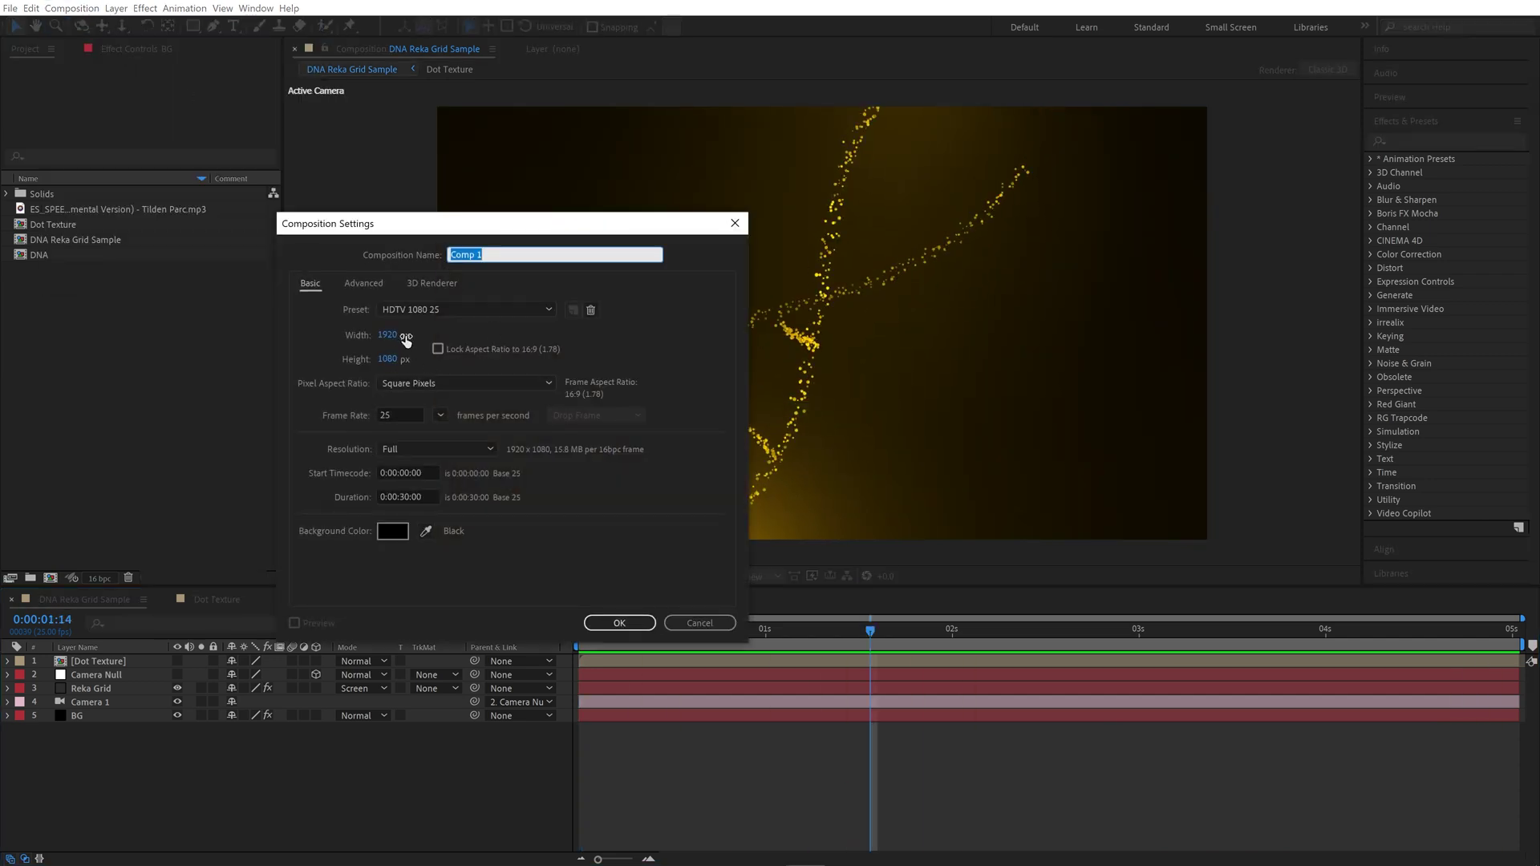
pyautogui.click(626, 622)
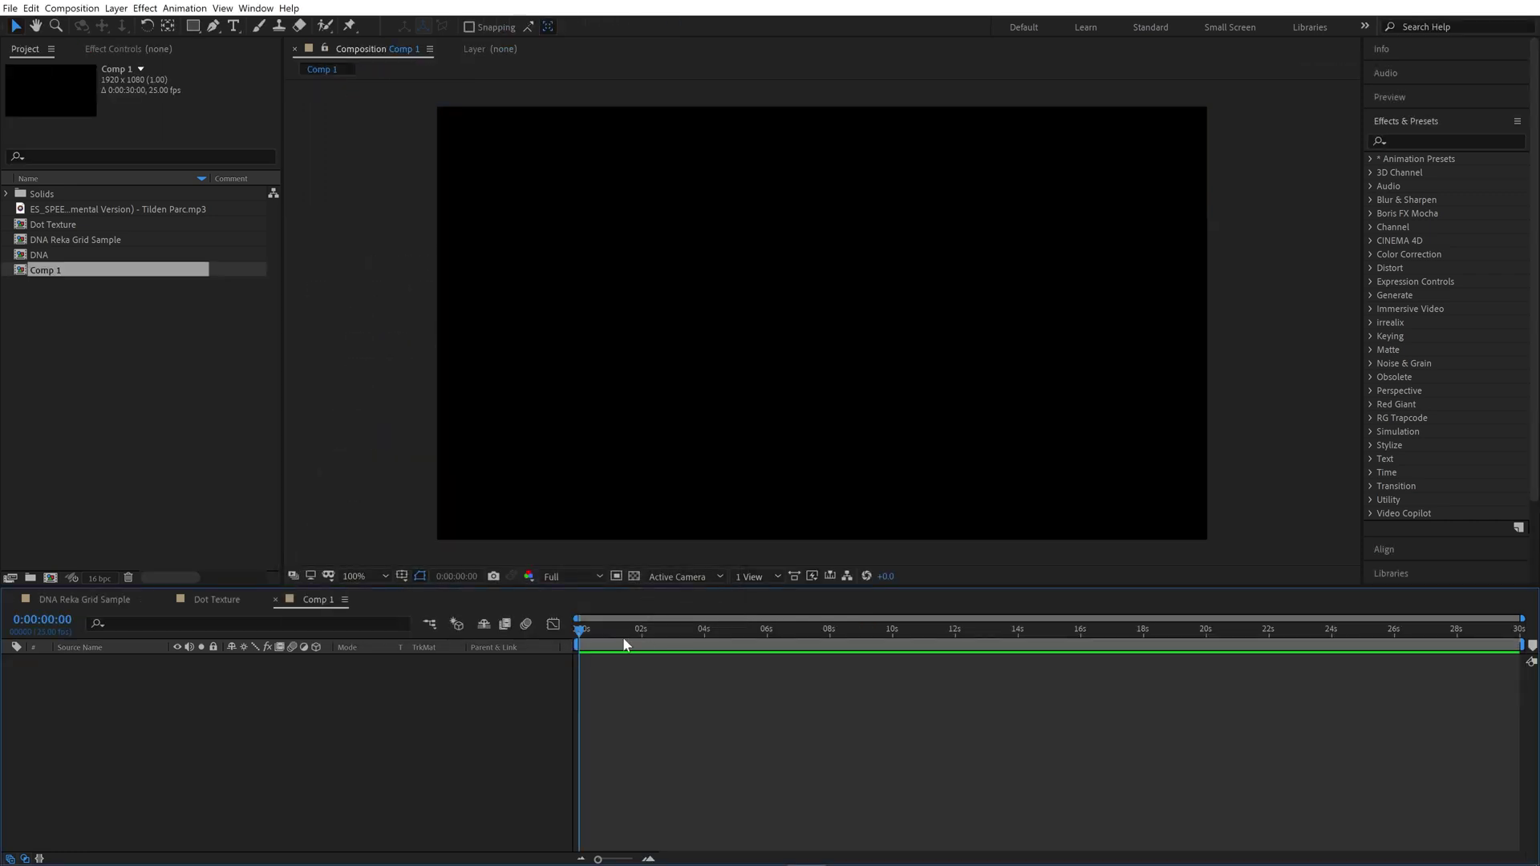
# Step: Add a black 1920 x 1080 solid layer to the new composition
pyautogui.rightClick(564, 666)
pyautogui.moveTo(610, 674)
pyautogui.click(787, 710)
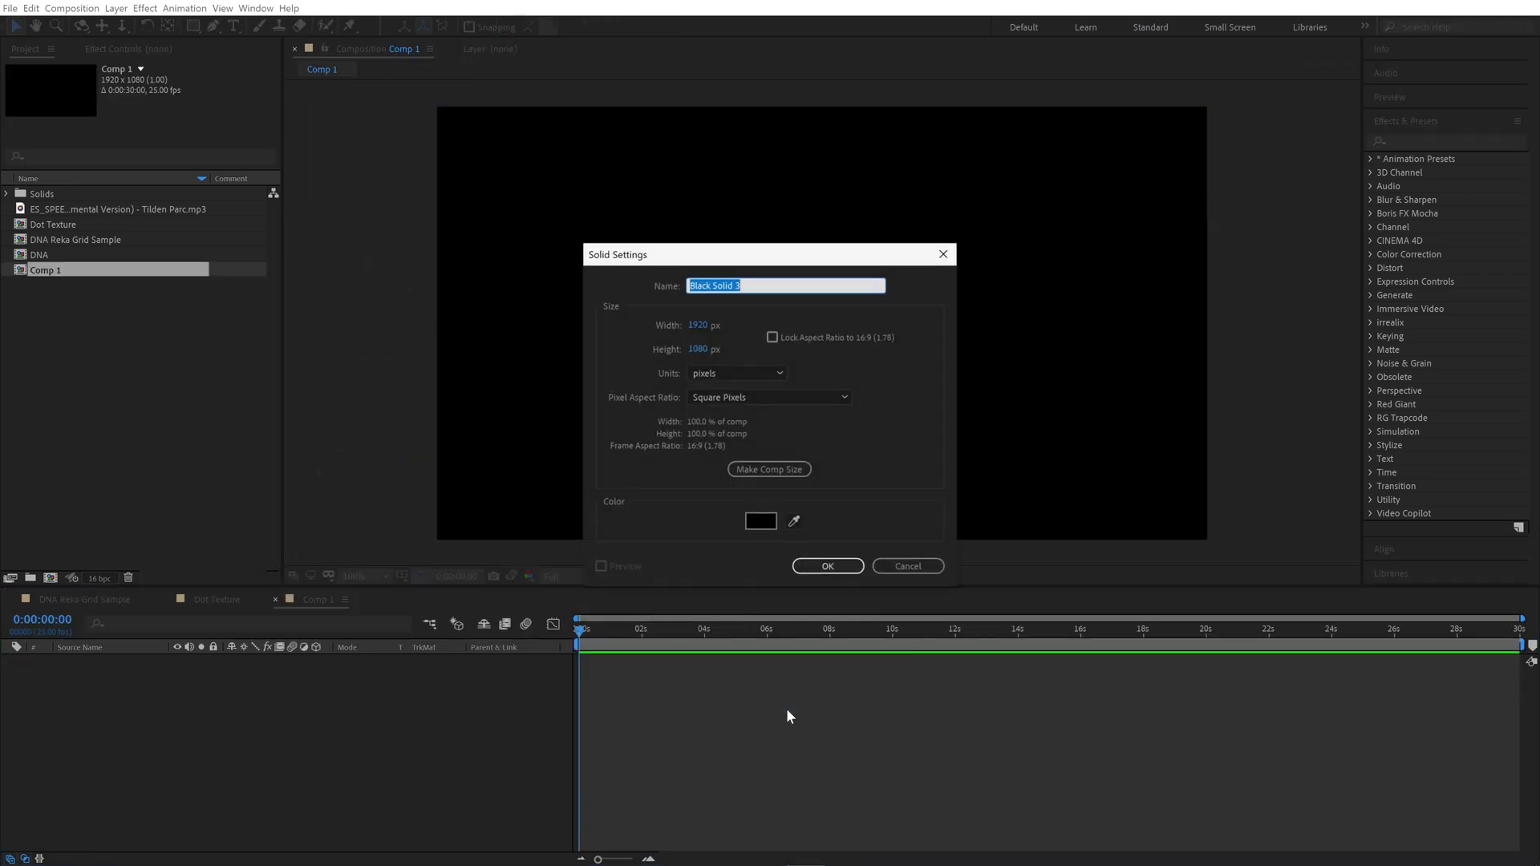
pyautogui.click(825, 561)
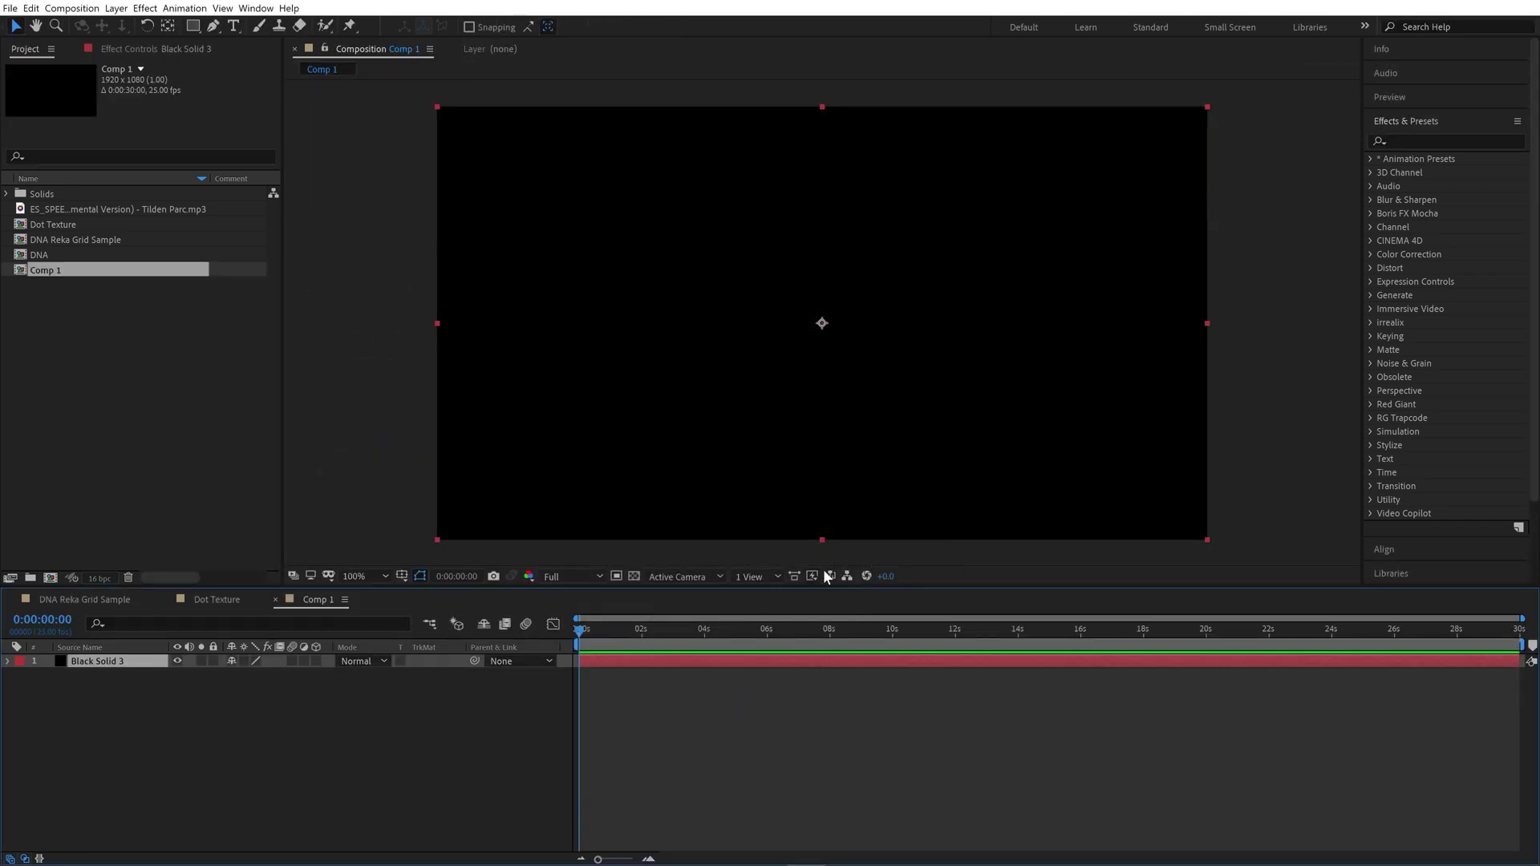
# Step: Apply the irrealix Reka Grid effect to the black solid and collapse the layer's properties
pyautogui.rightClick(623, 658)
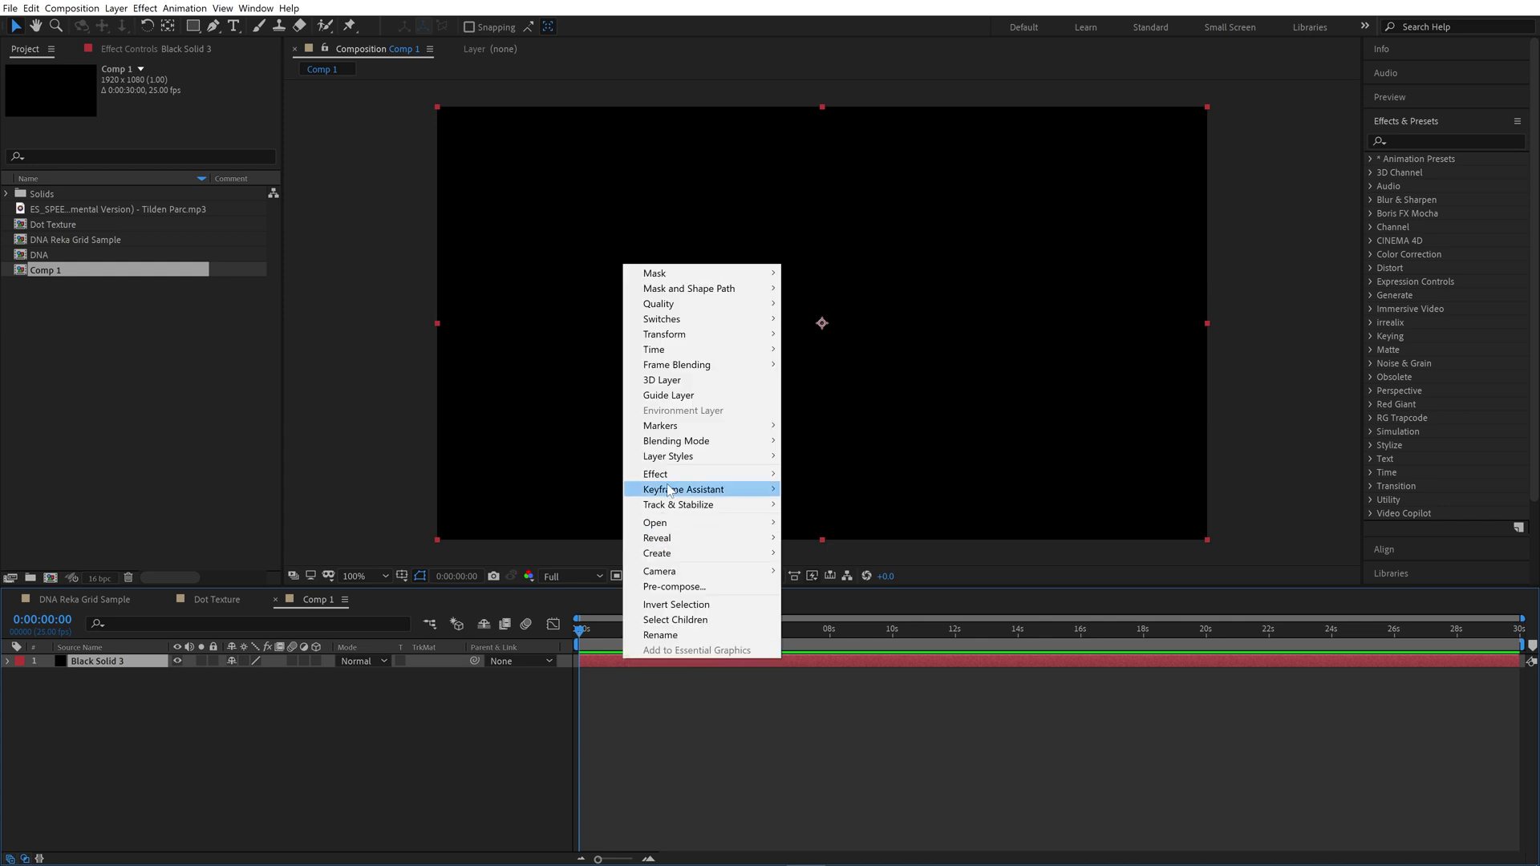
pyautogui.moveTo(683, 481)
pyautogui.moveTo(831, 474)
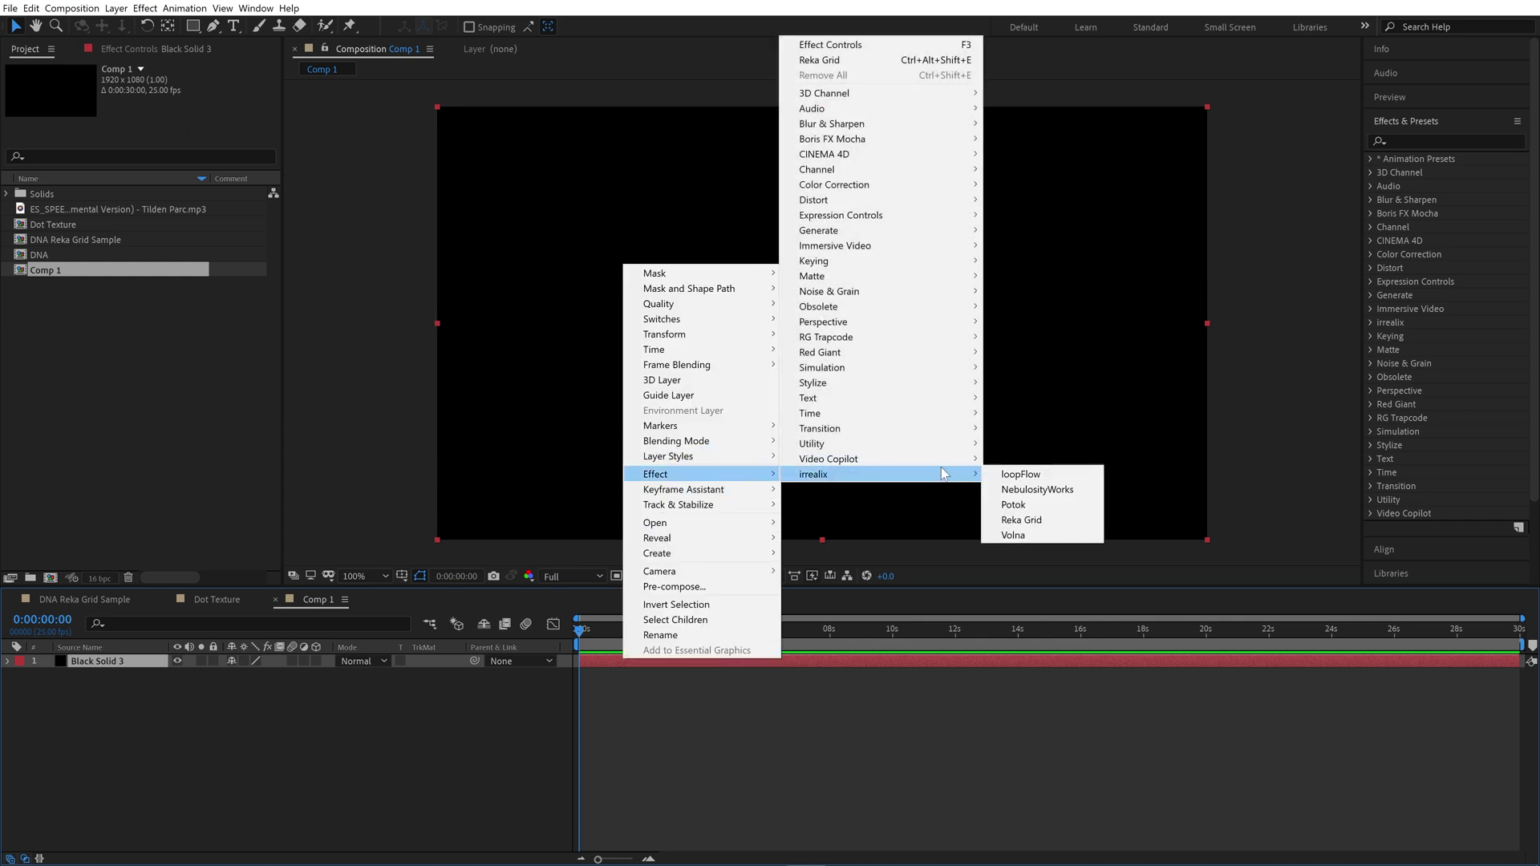
pyautogui.click(1030, 516)
pyautogui.scroll(5, 616, 712)
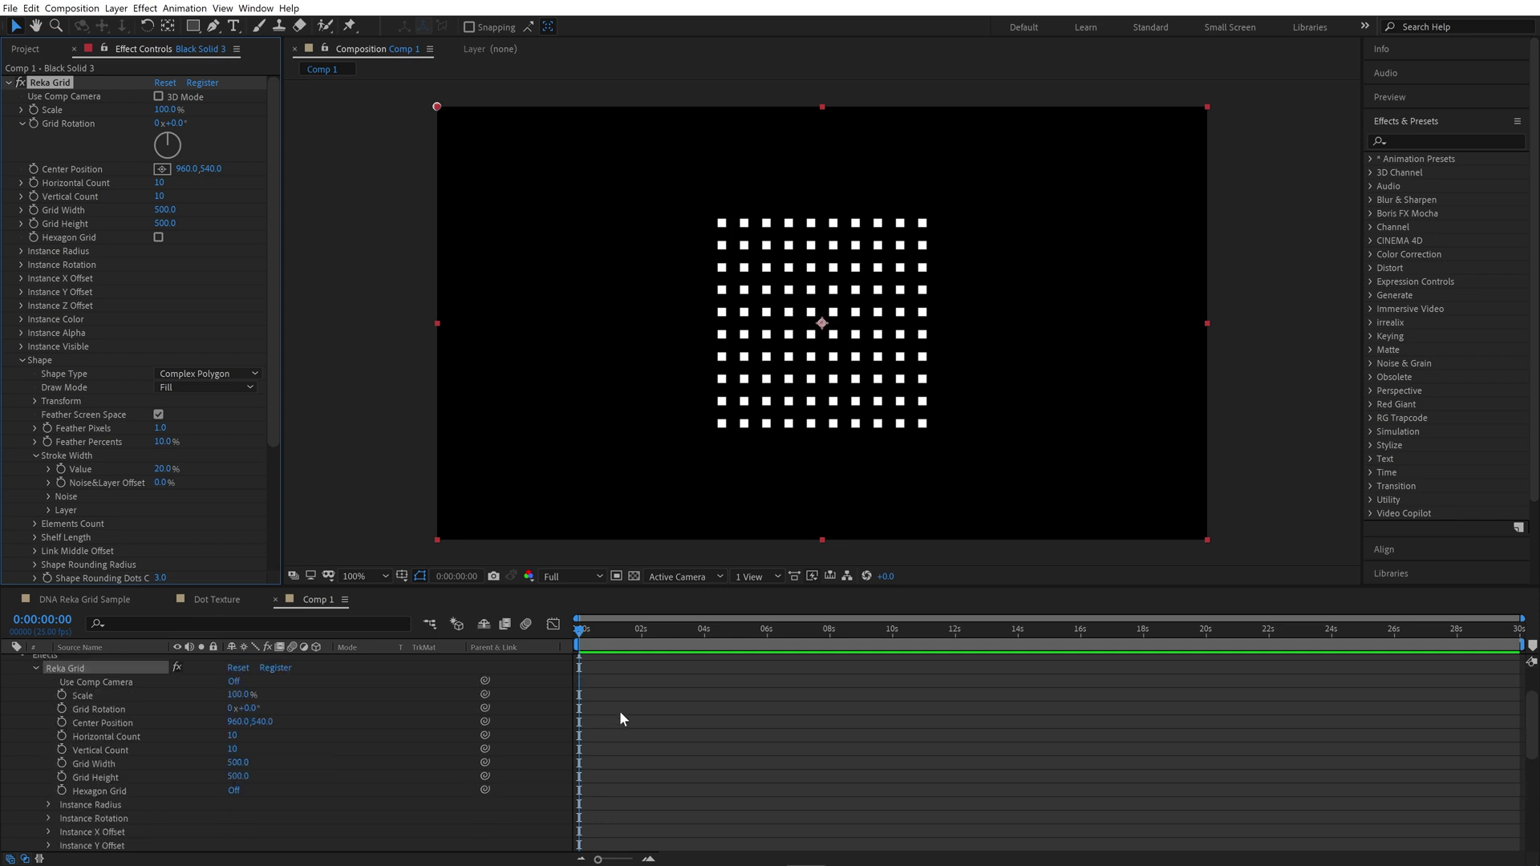
pyautogui.click(8, 662)
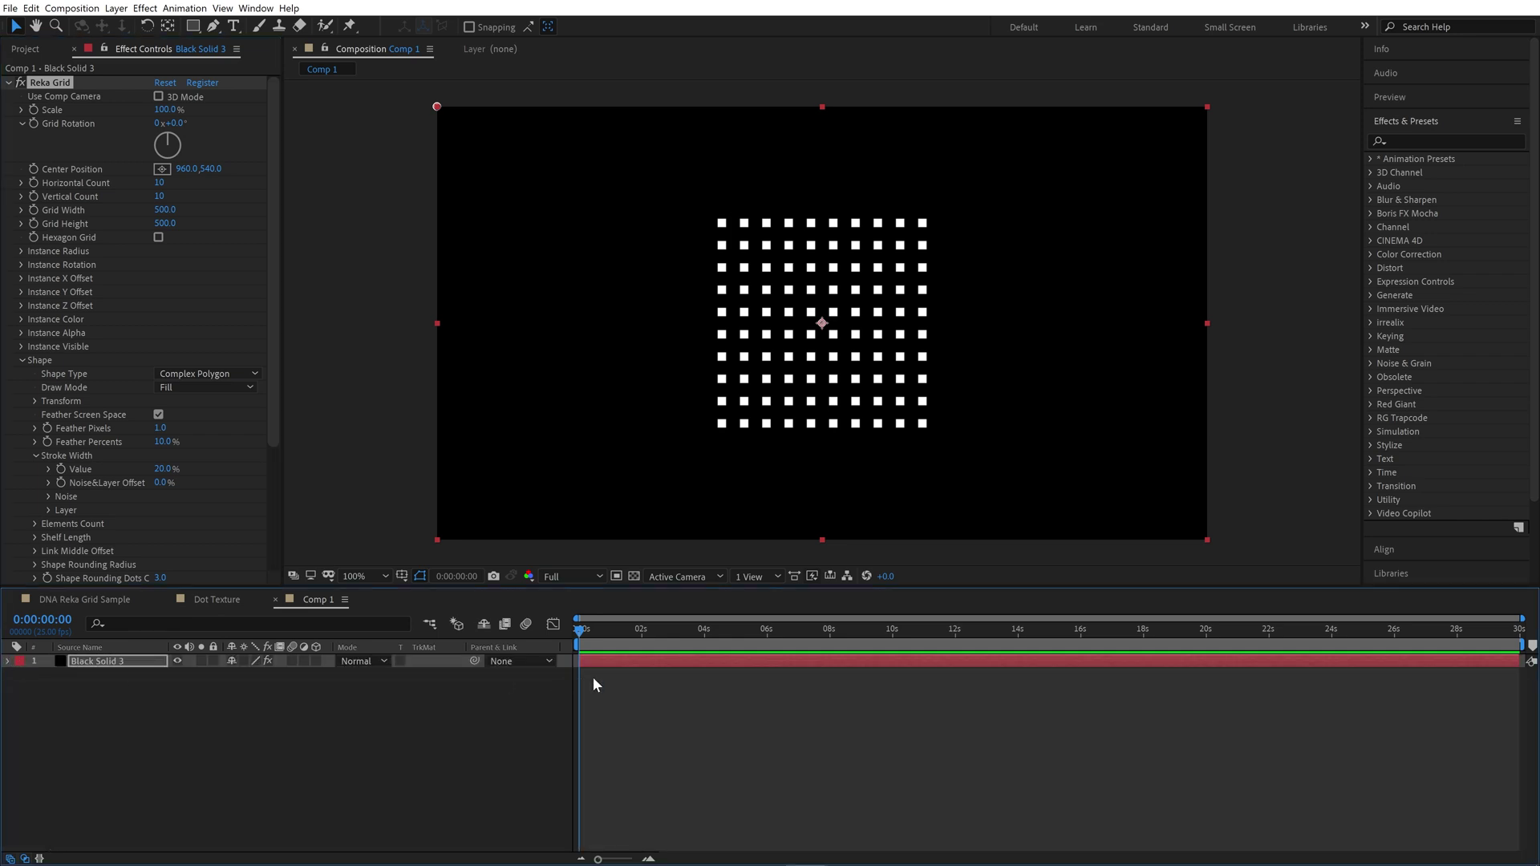
# Step: Add a two-node camera with the 50mm preset to the composition
pyautogui.rightClick(560, 674)
pyautogui.moveTo(579, 681)
pyautogui.click(770, 732)
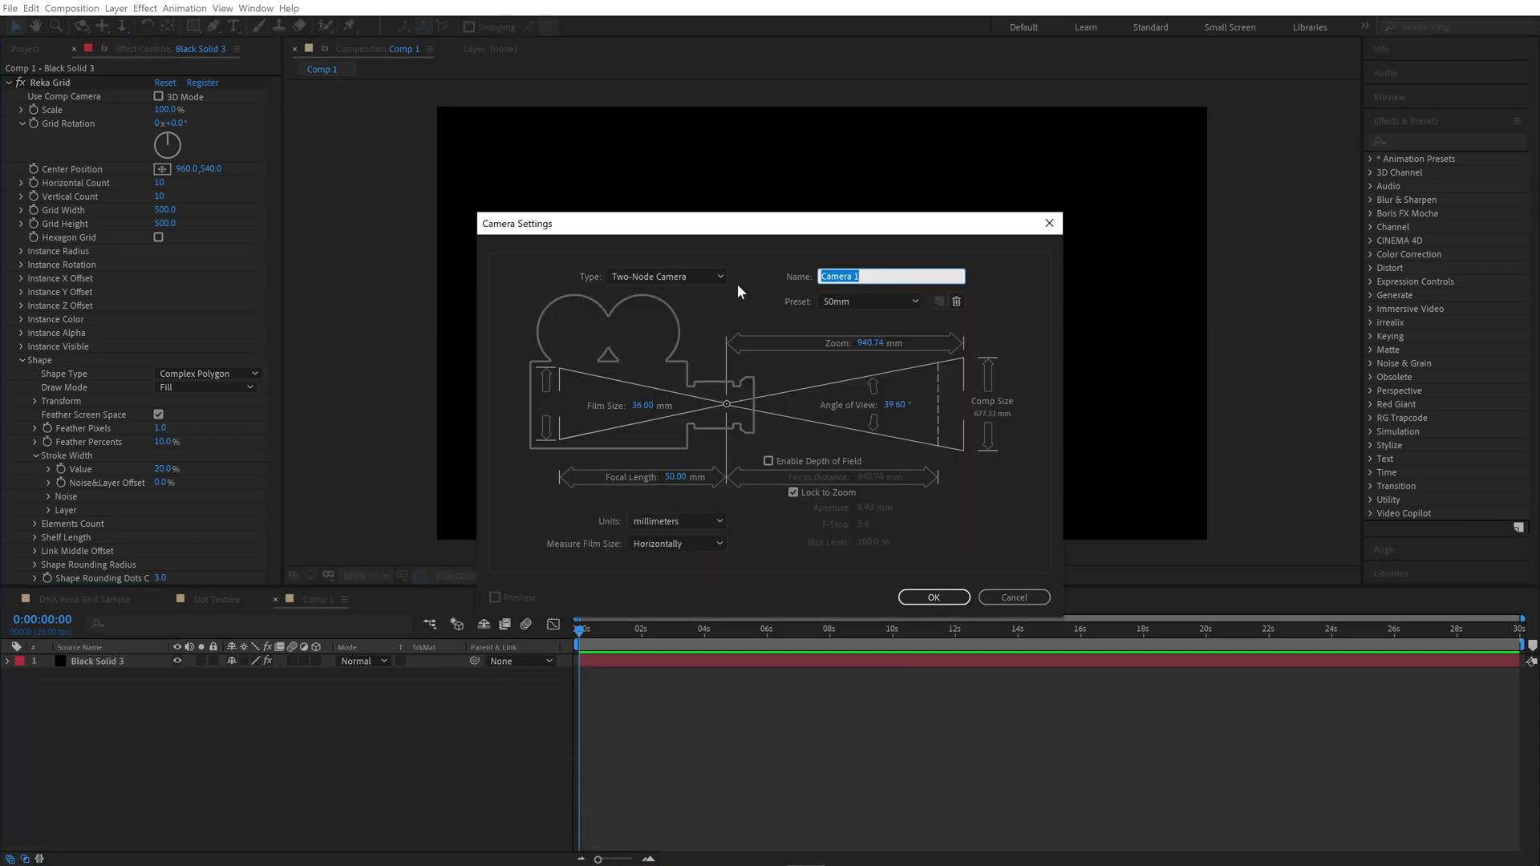
pyautogui.click(931, 596)
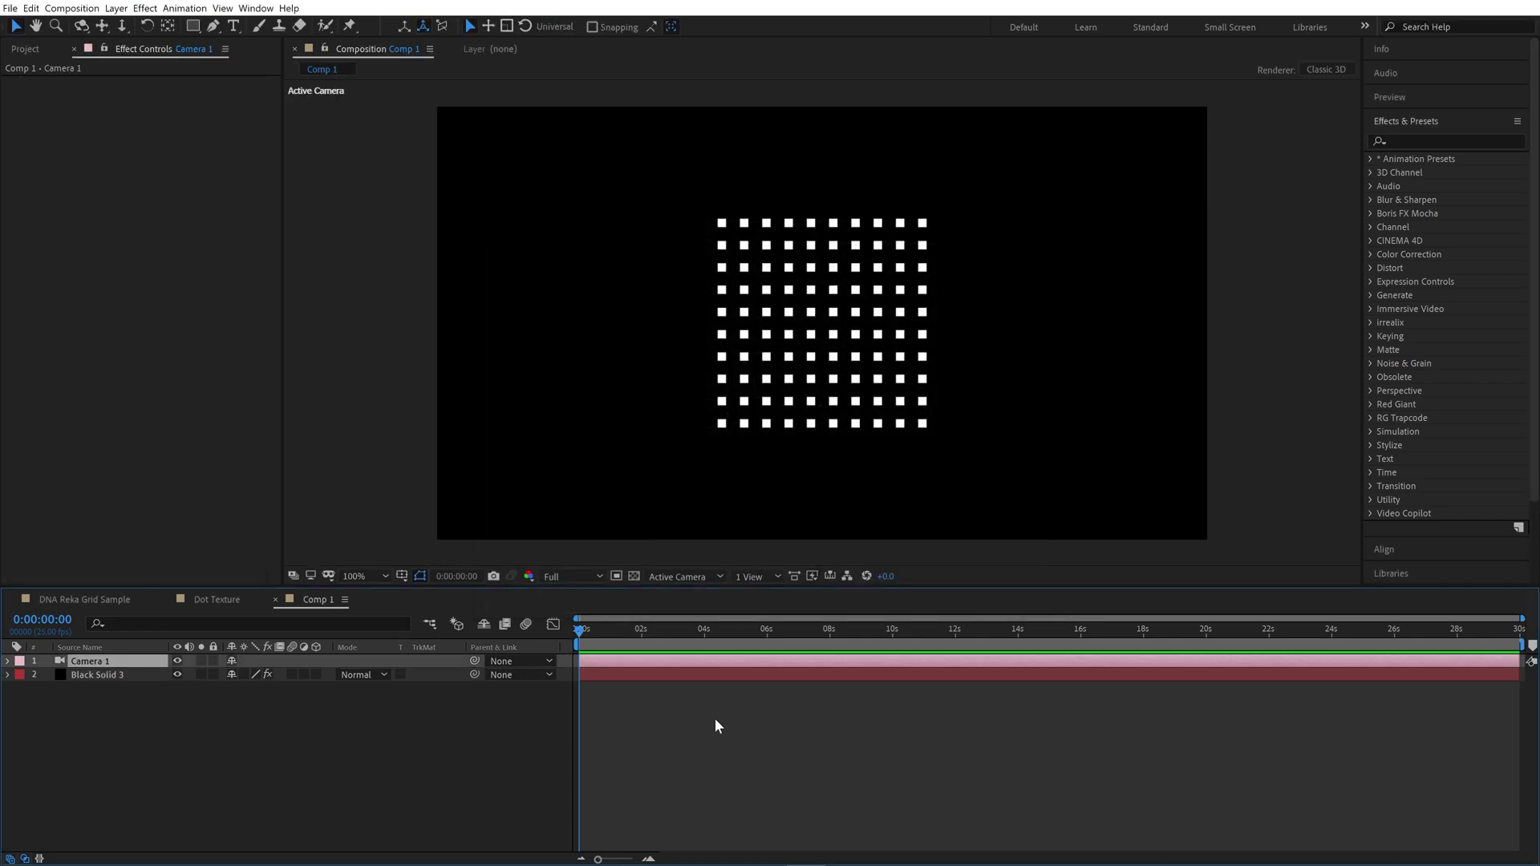
pyautogui.click(715, 719)
# Step: Rename the solid layer to DNA and turn on 3D Mode (Use Comp Camera) in its Reka Grid effect
pyautogui.click(90, 676)
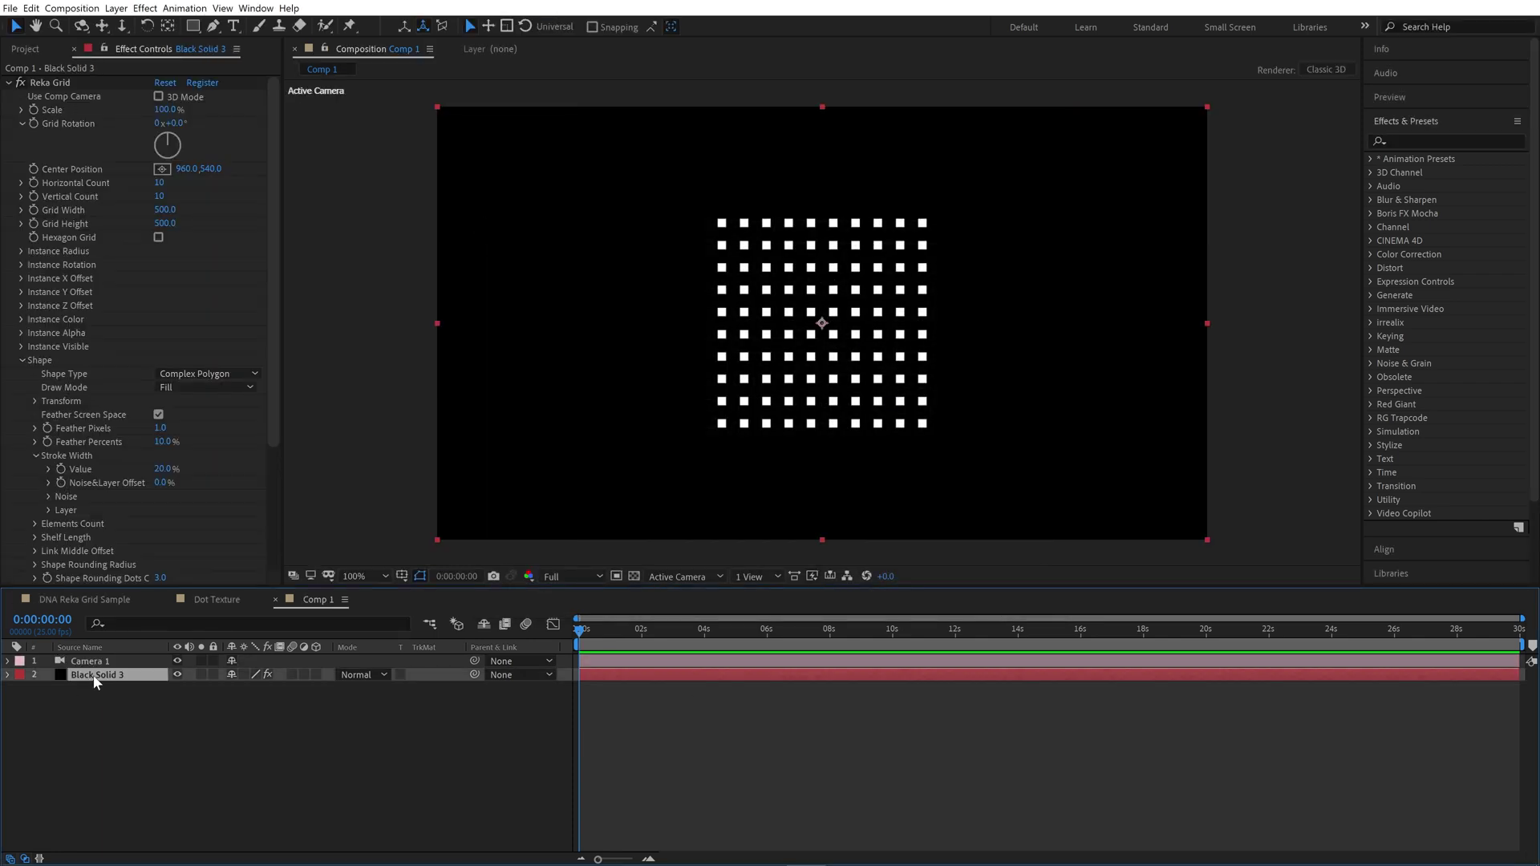
pyautogui.press('Return')
pyautogui.write('DNA')
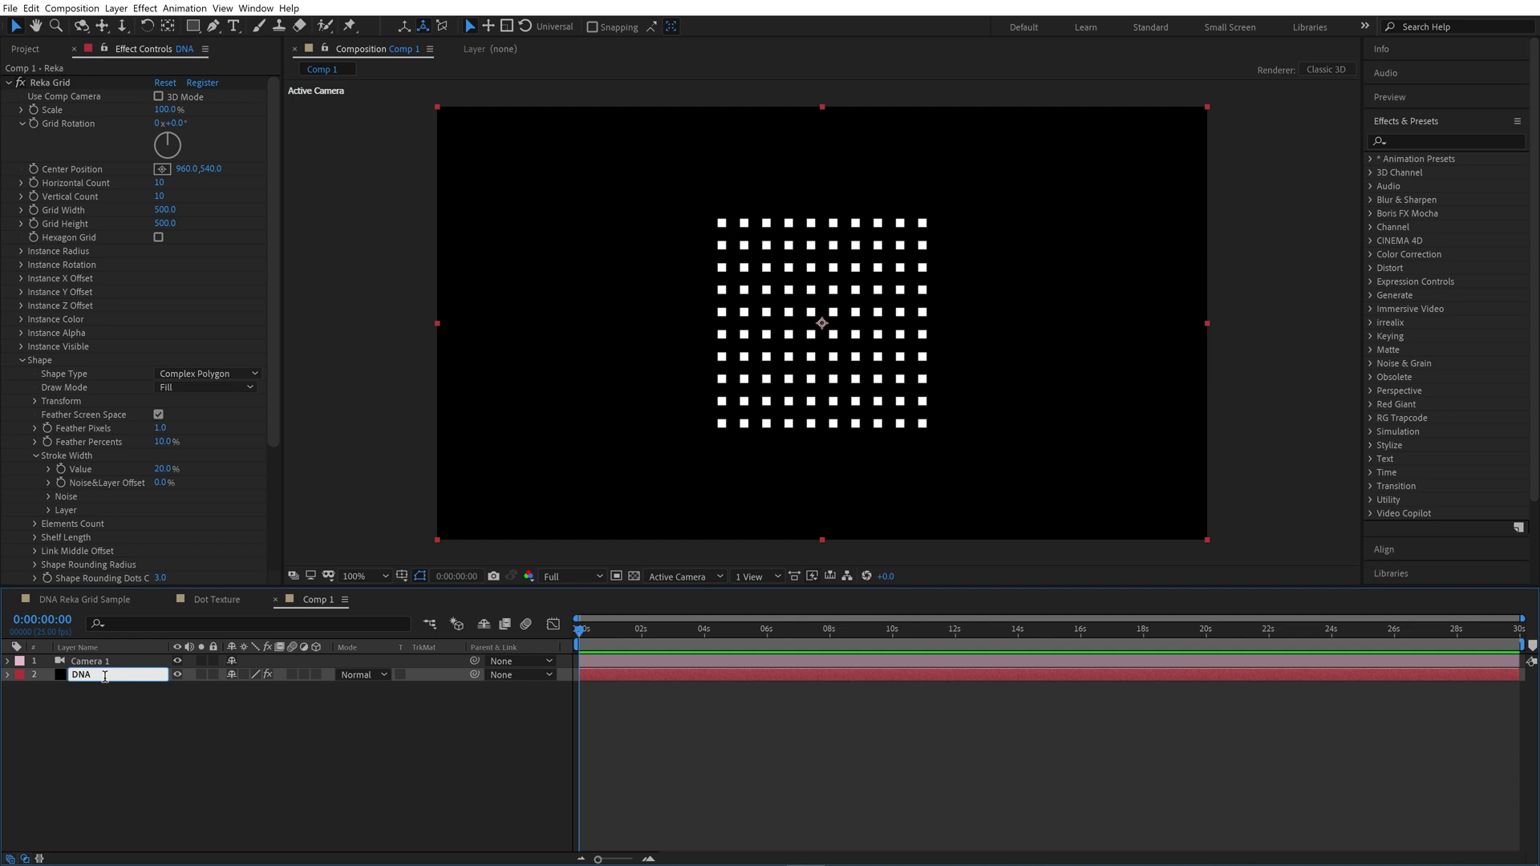
pyautogui.press('Return')
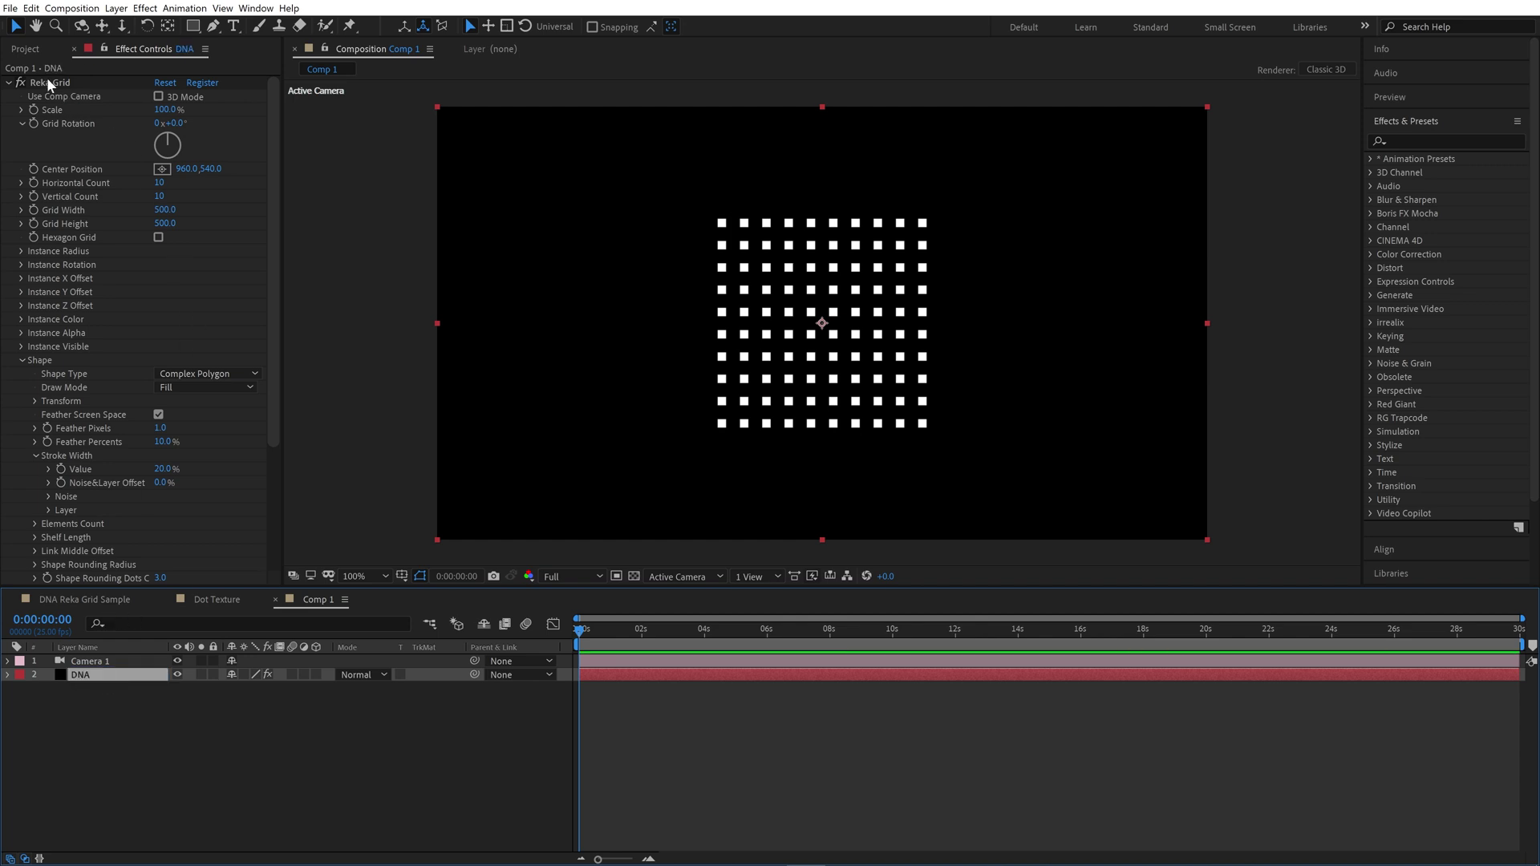
pyautogui.click(50, 83)
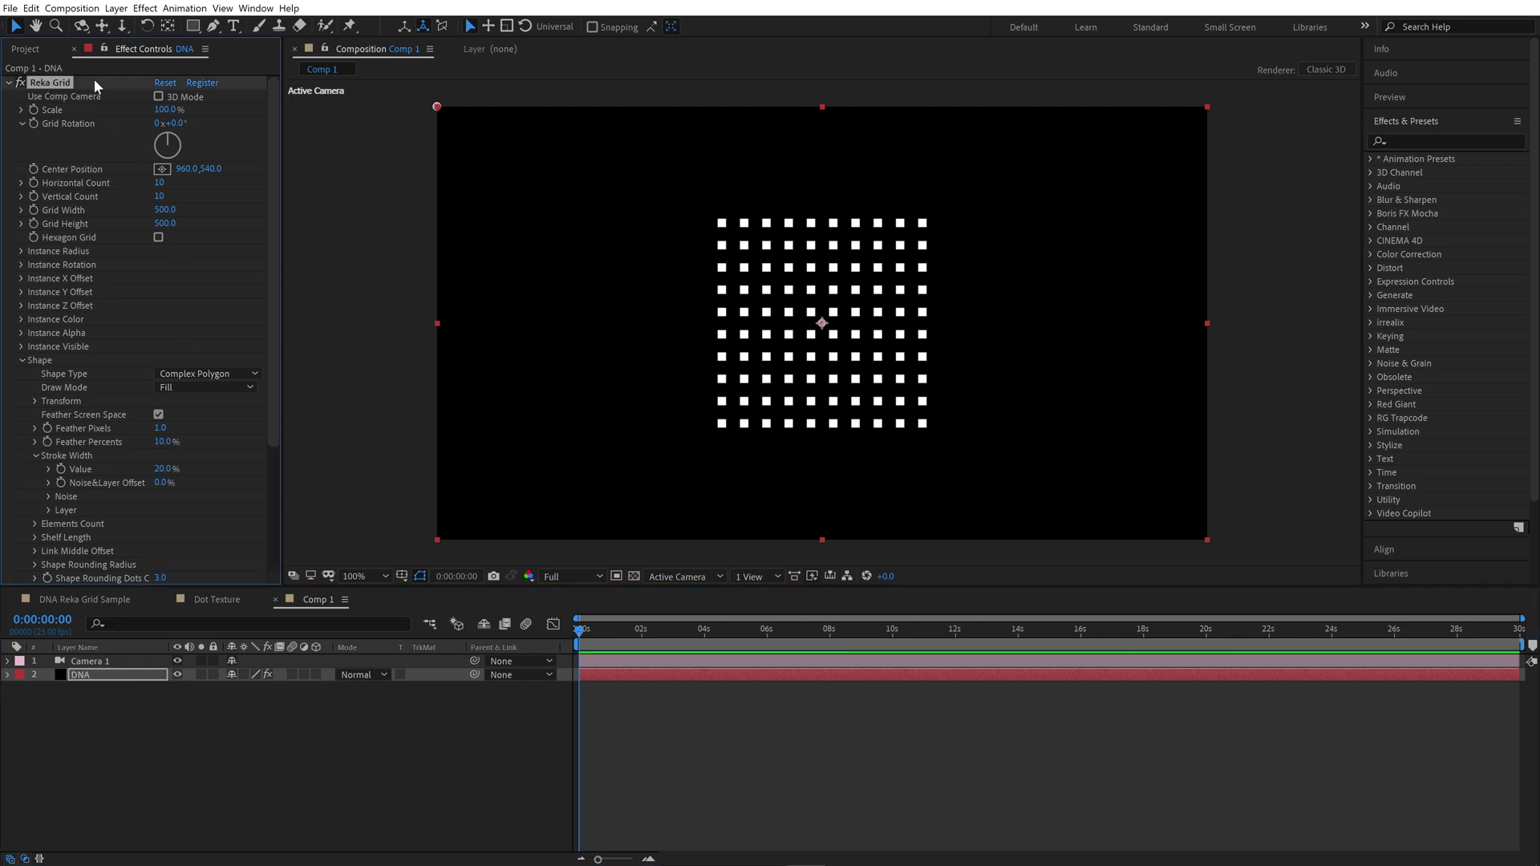
pyautogui.click(158, 96)
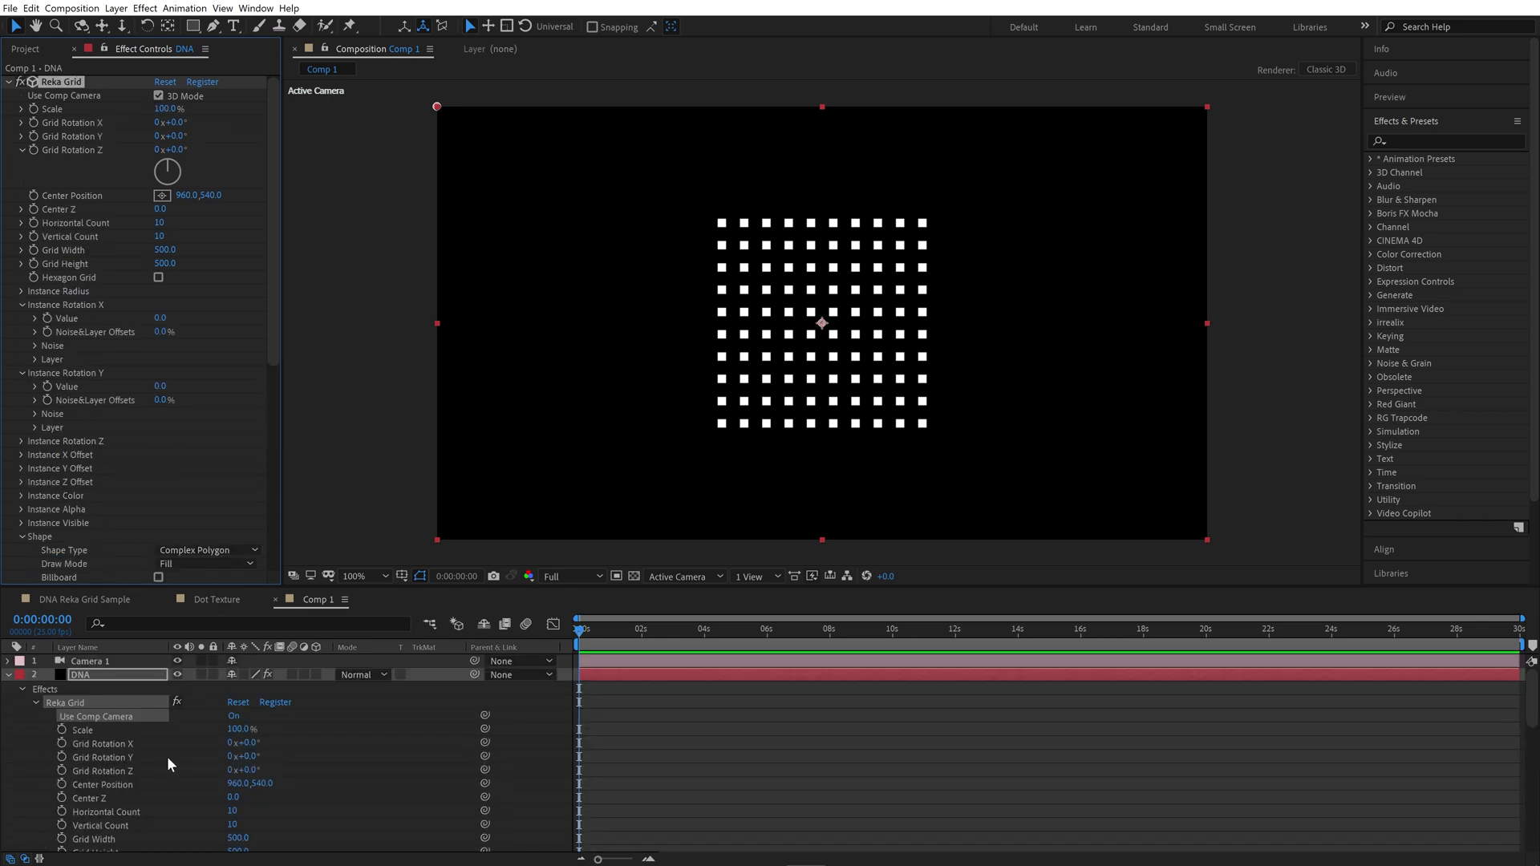
# Step: Test the grid's 3D response by shifting the camera's X and Z position, and undo the shift
pyautogui.click(99, 661)
pyautogui.press('p')
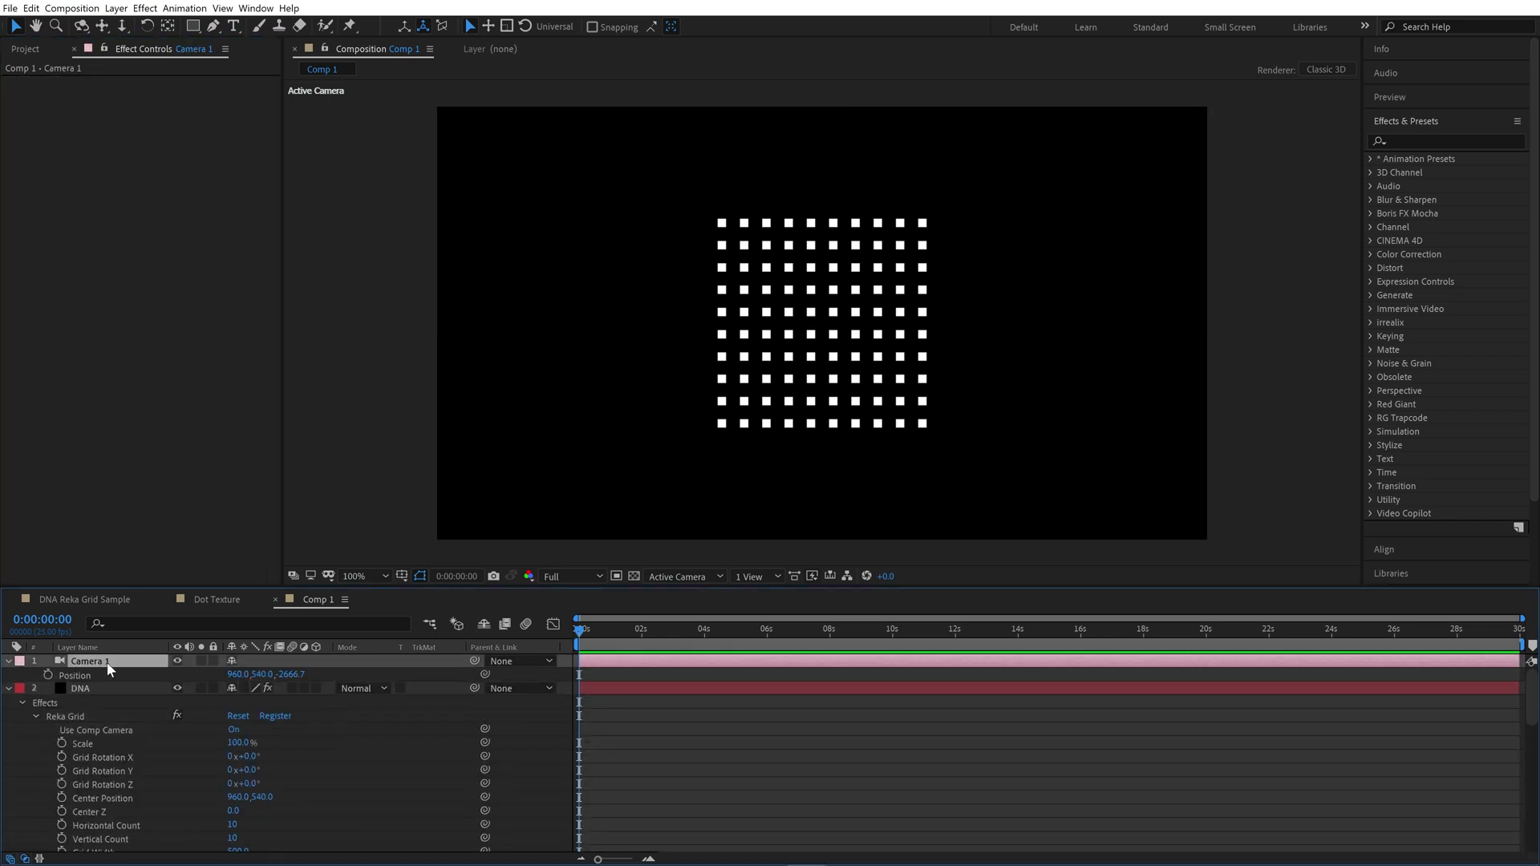
pyautogui.click(227, 676)
pyautogui.moveTo(227, 676)
pyautogui.mouseDown()
pyautogui.moveTo(413, 678)
pyautogui.moveTo(238, 681)
pyautogui.mouseUp()
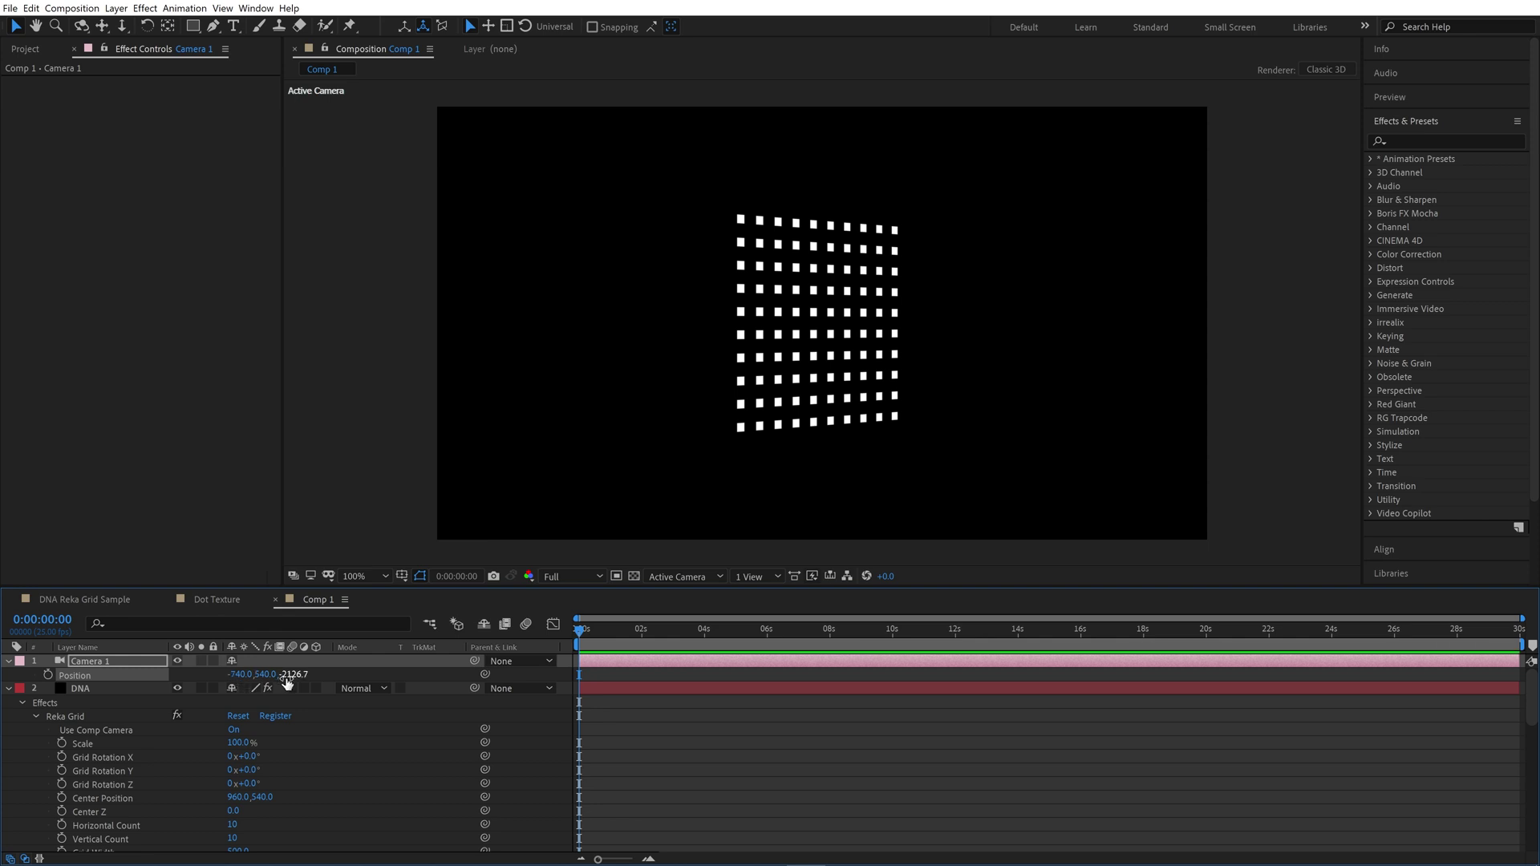
pyautogui.hotkey('ctrl', 'z')
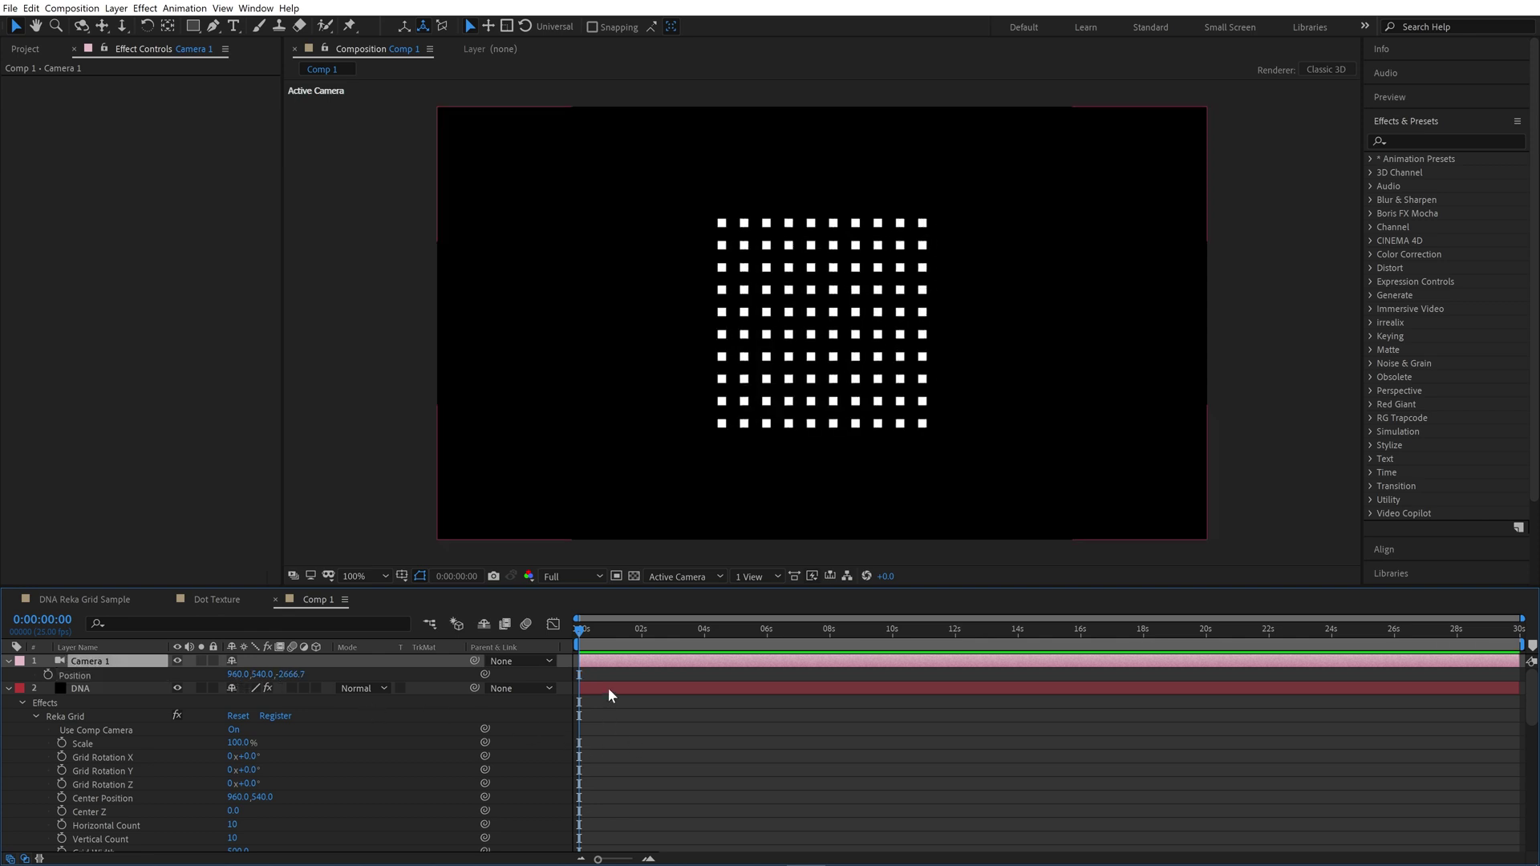
# Step: Set the DNA layer's Reka Grid Horizontal Count to 200 and Vertical Count to 1
pyautogui.click(608, 688)
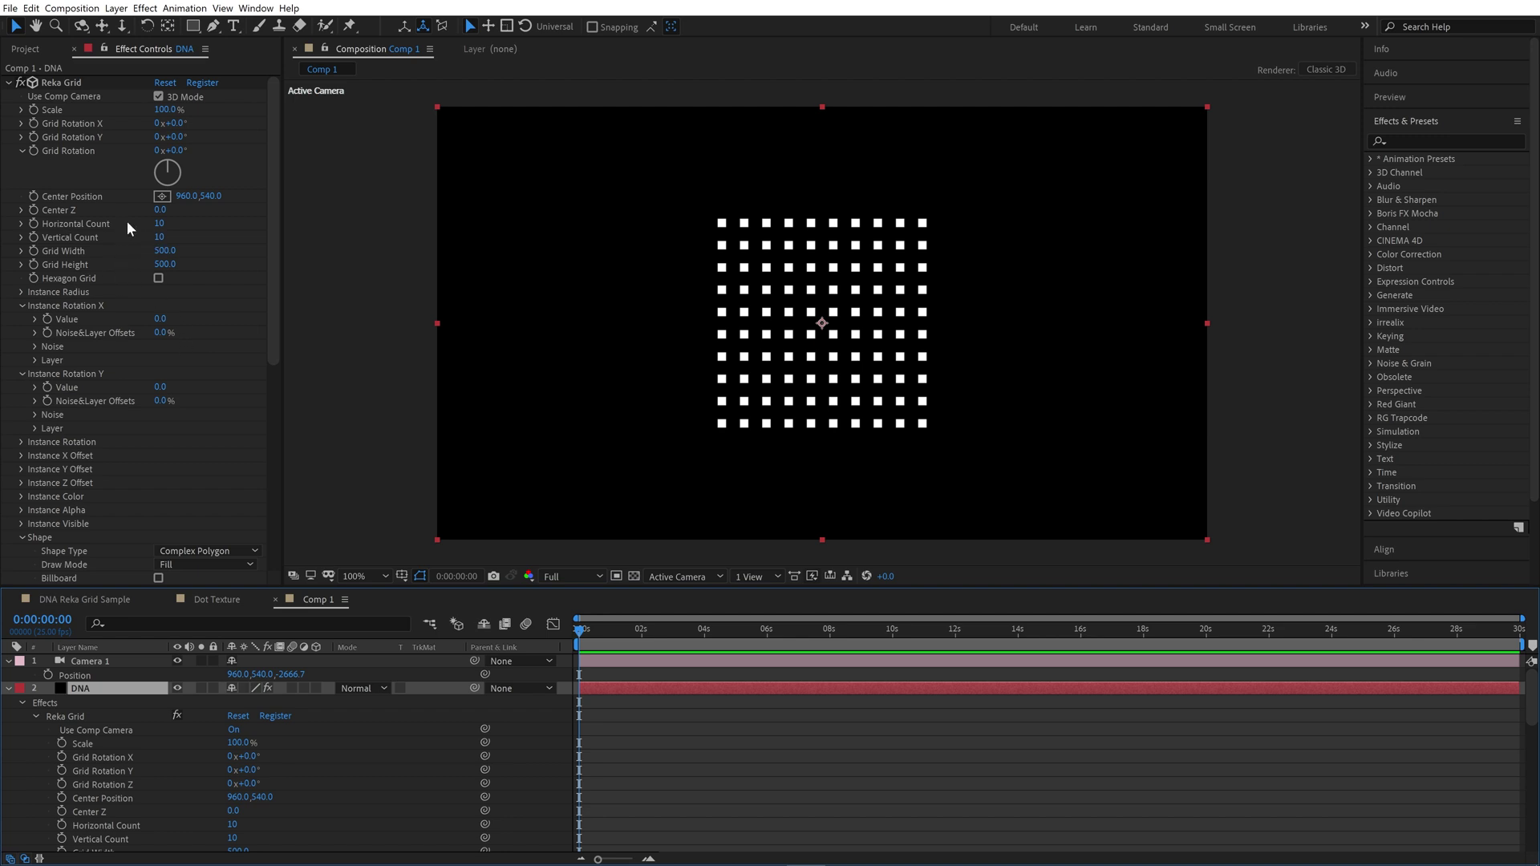
pyautogui.click(160, 227)
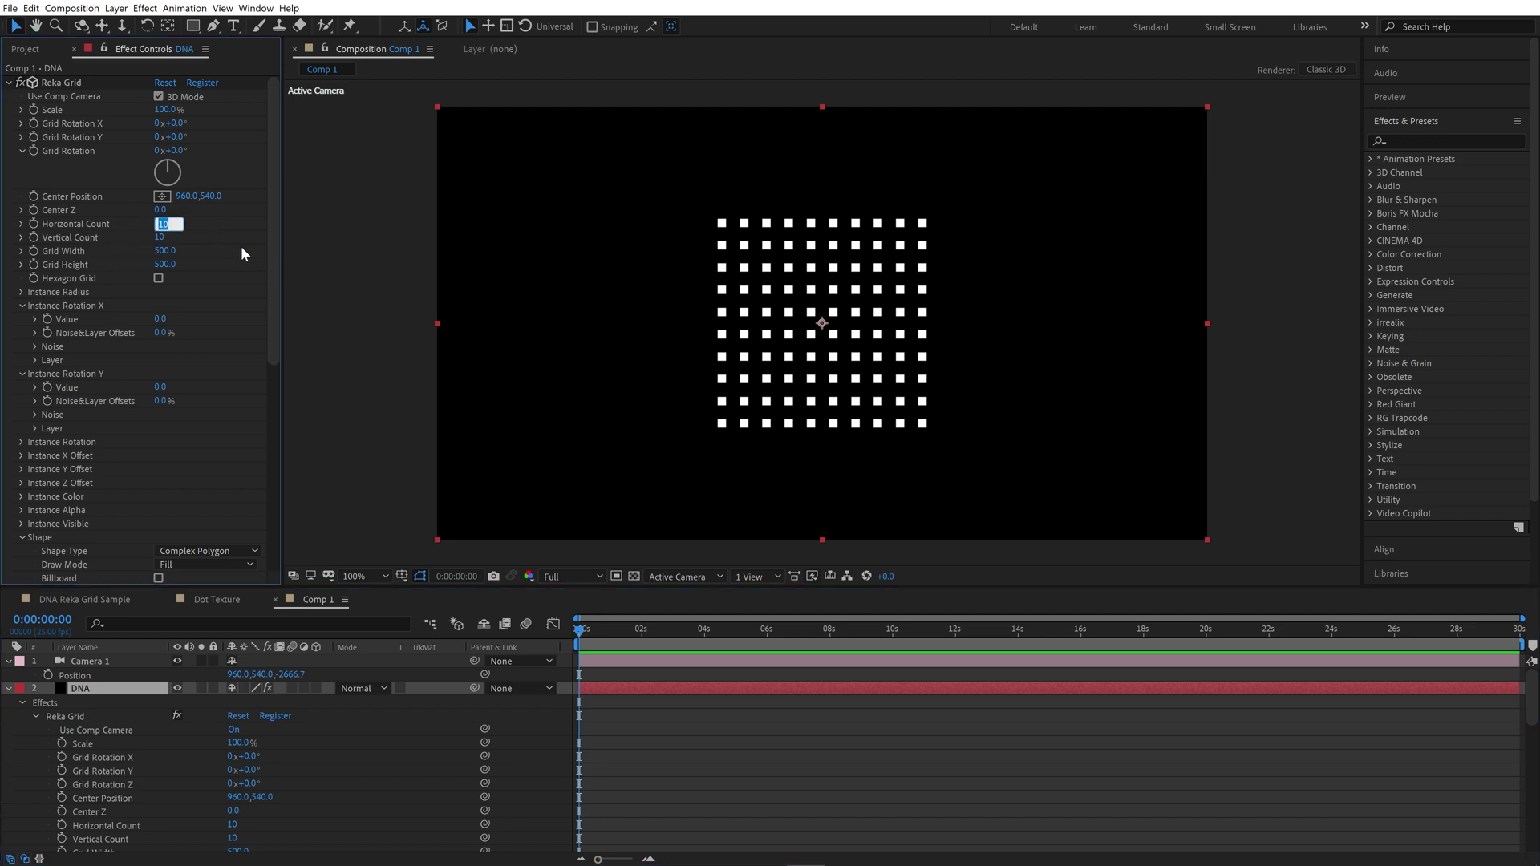
pyautogui.write('200')
pyautogui.press('Return')
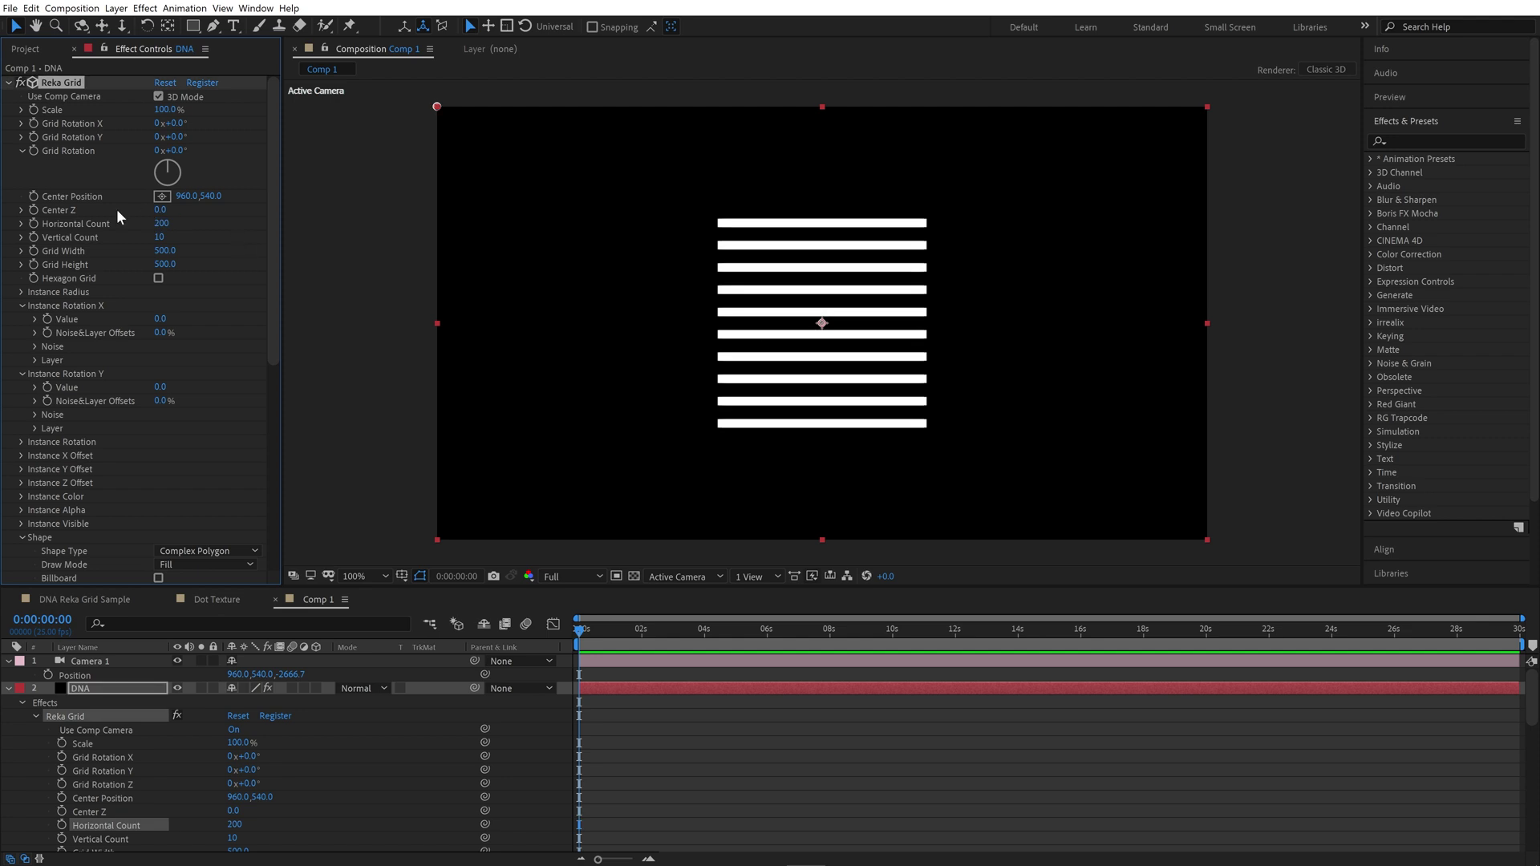
pyautogui.click(161, 238)
pyautogui.write('1')
pyautogui.press('Return')
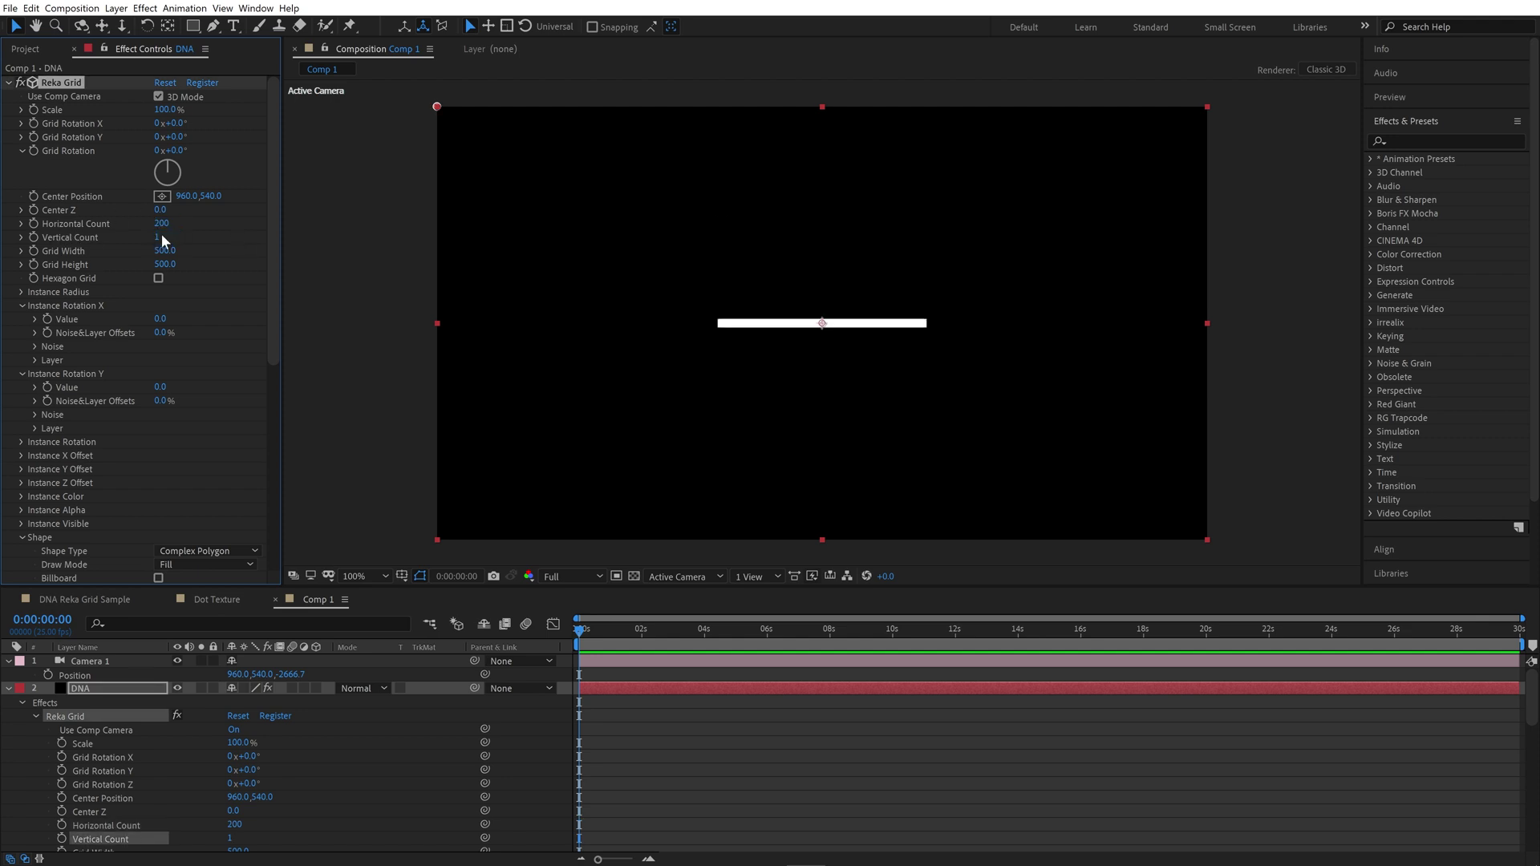
# Step: Open Reka Grid's Lua script and start it with "local getPosAt = function(t, updown)" and "local resX = 1000*t"
pyautogui.scroll(-8, 164, 265)
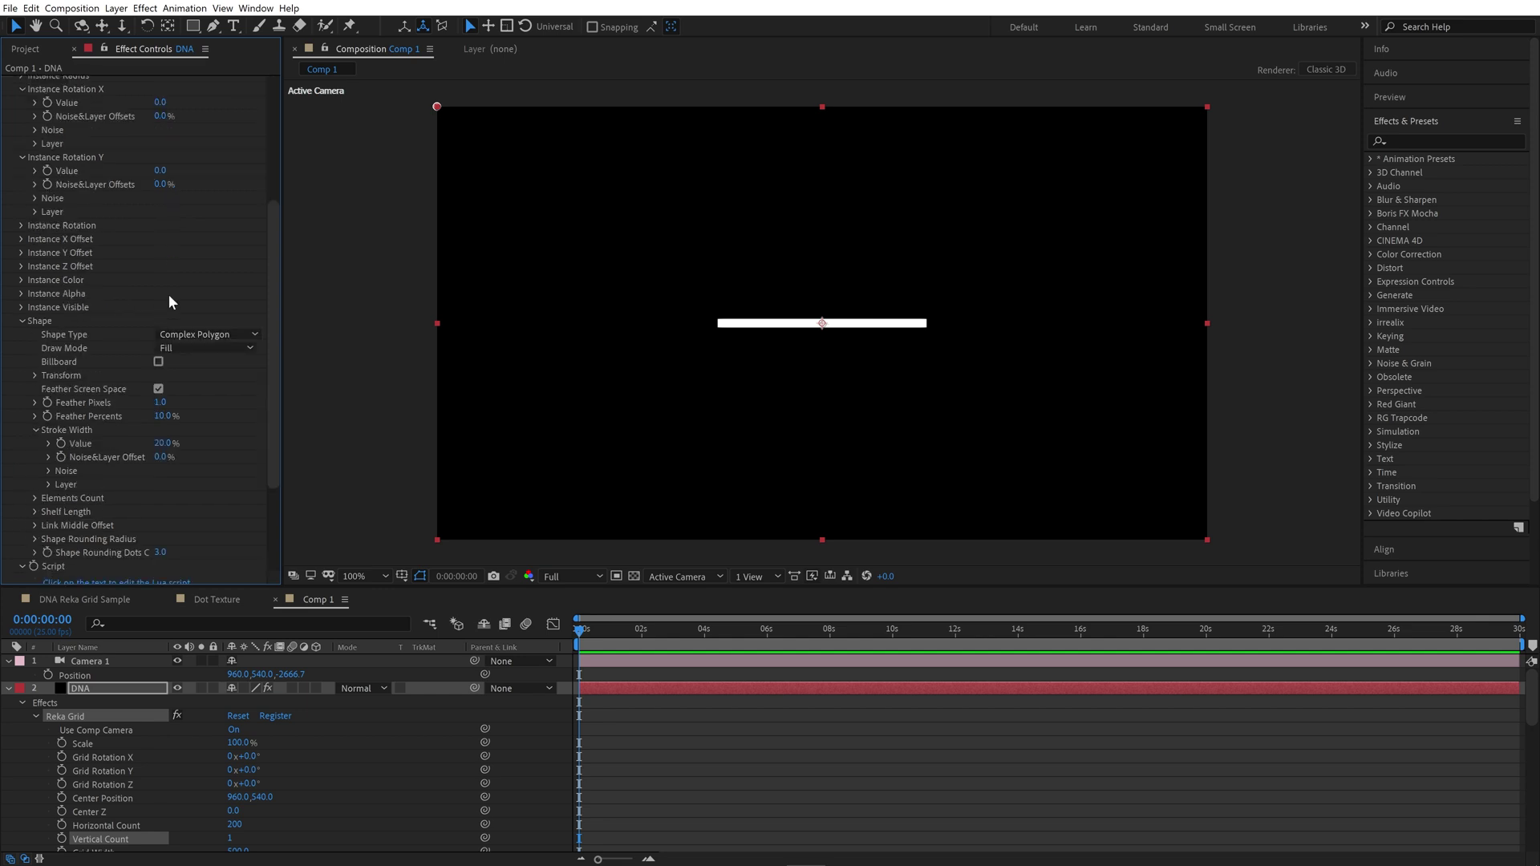
pyautogui.scroll(-1, 186, 281)
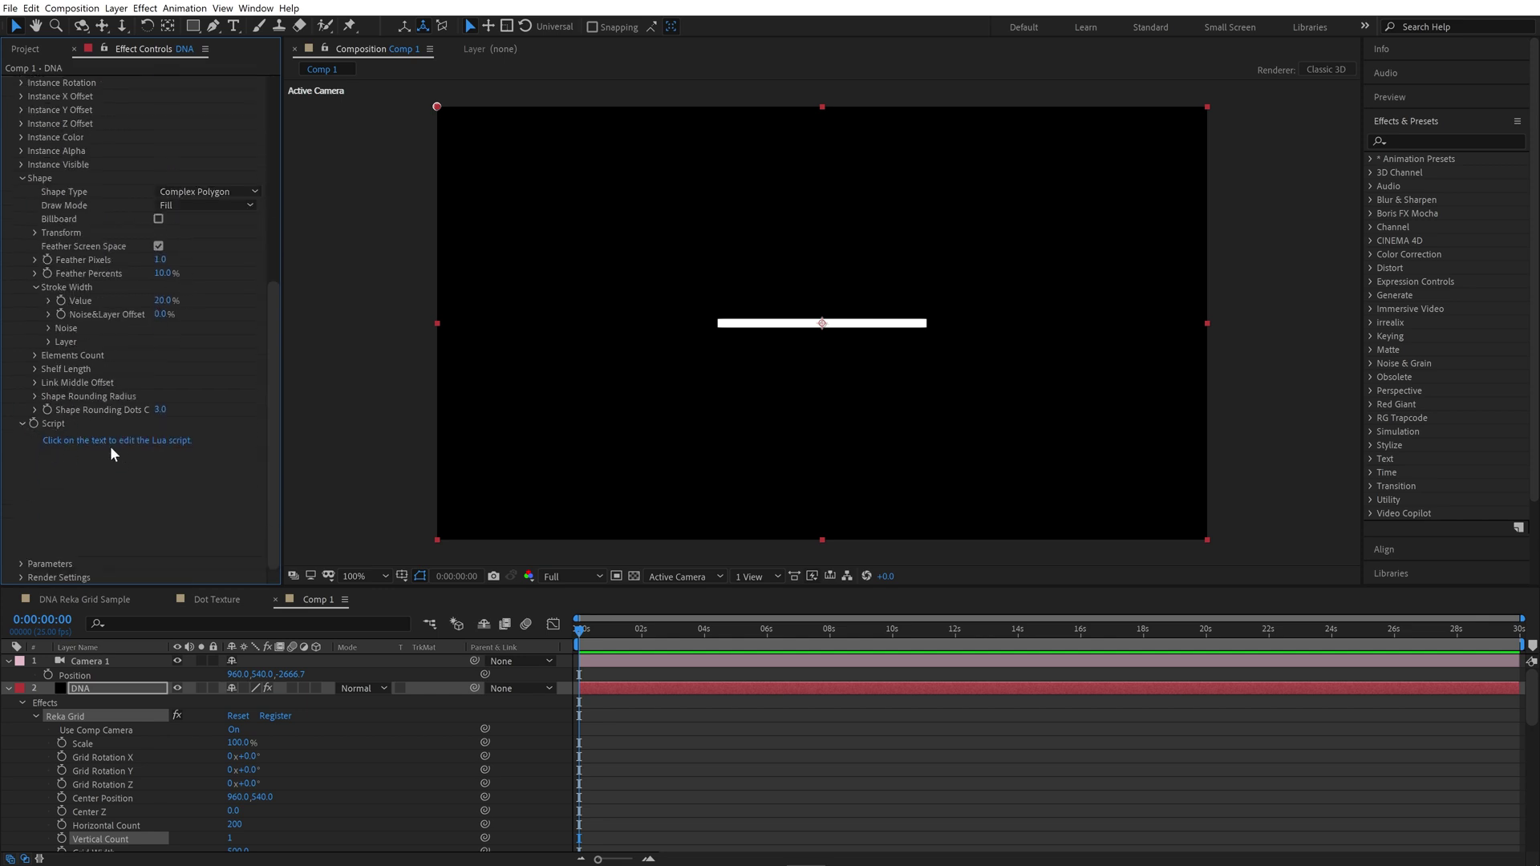
pyautogui.click(100, 491)
pyautogui.click(606, 373)
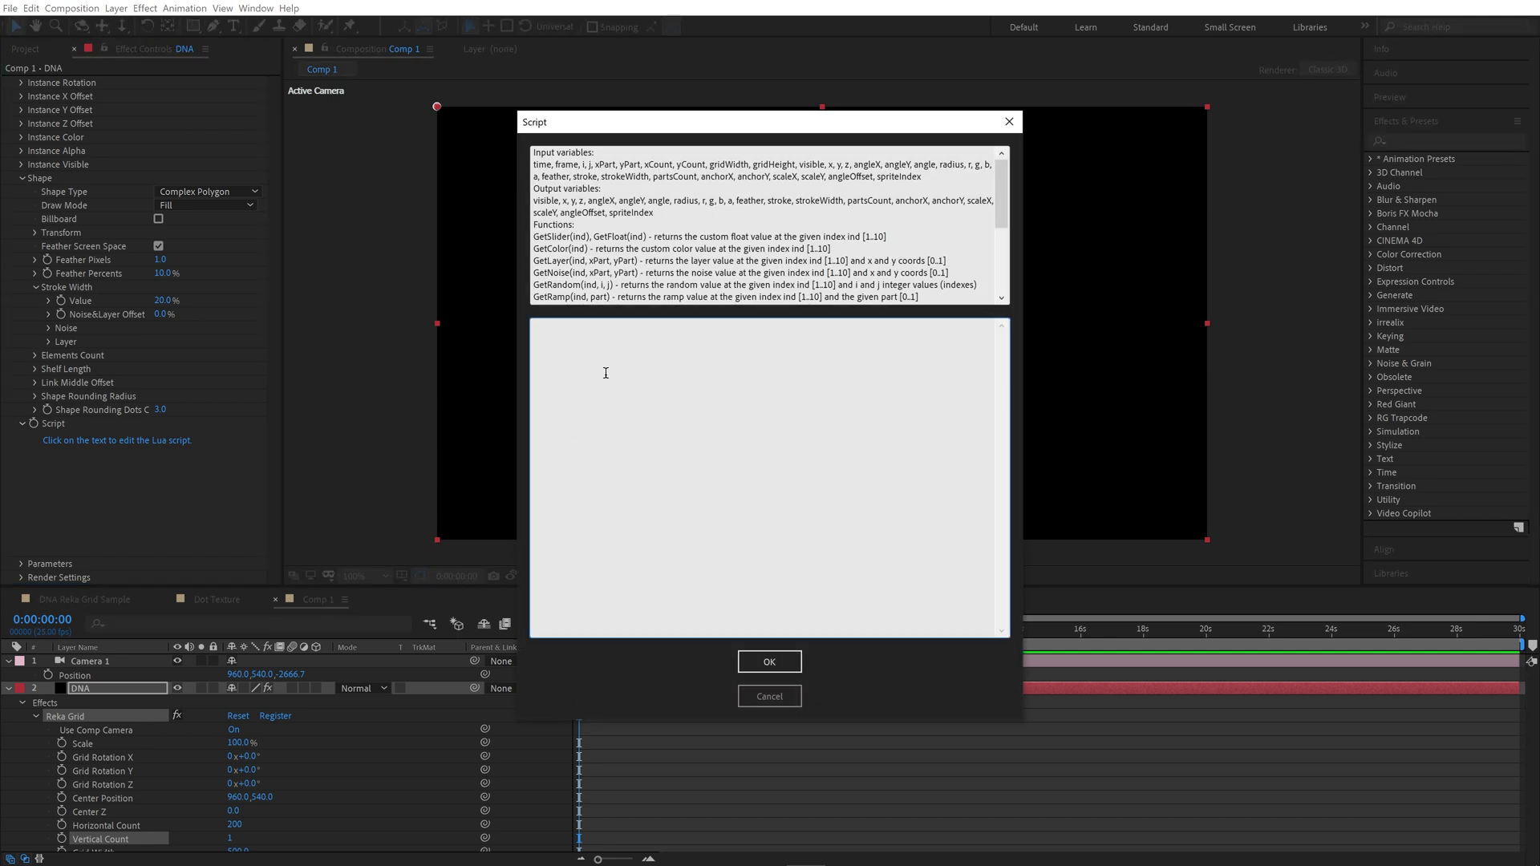
pyautogui.write('local')
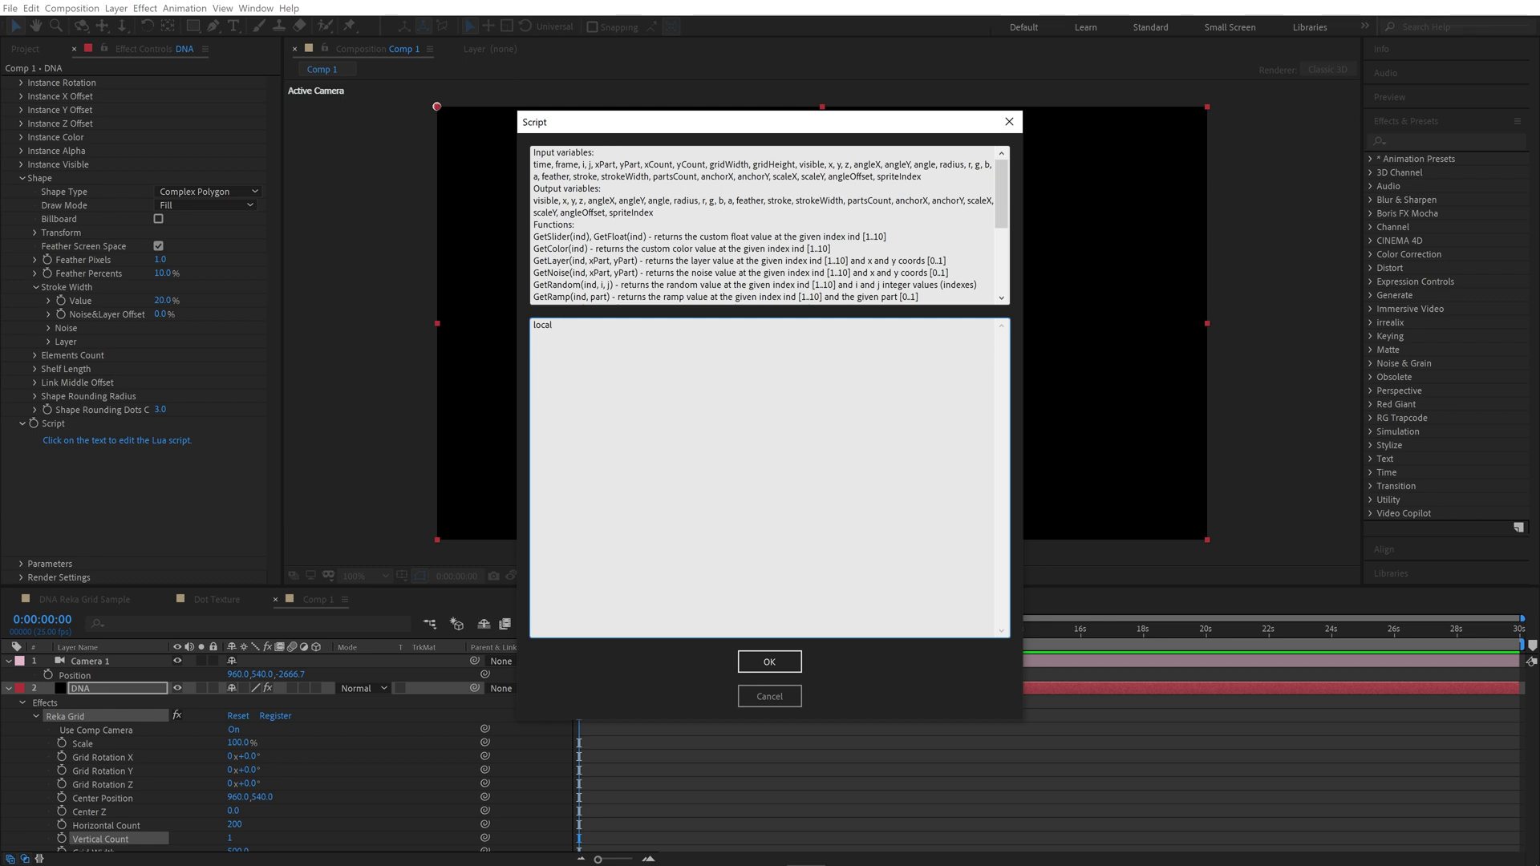
pyautogui.write(' getPos')
pyautogui.write('Ar')
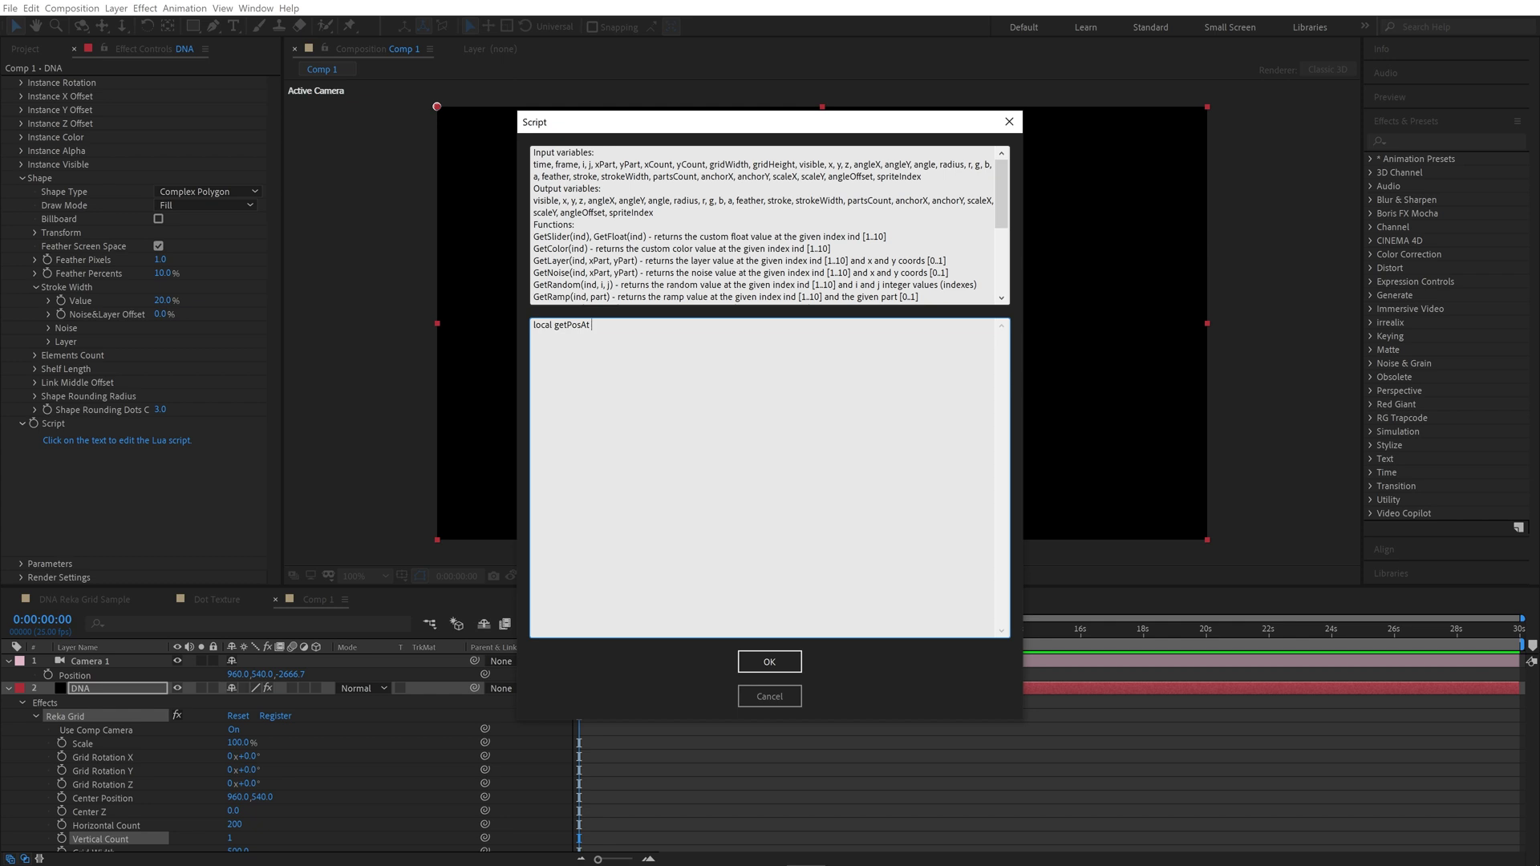
pyautogui.write(' = function(t, updown)')
pyautogui.press('Return')
pyautogui.write('local resX = 1000*t')
pyautogui.press('Return')
# Step: Add "local resY = 200*math.sin(math.pi*t+updown*math.pi)" to the function and duplicate that line as resZ
pyautogui.write('local resY =')
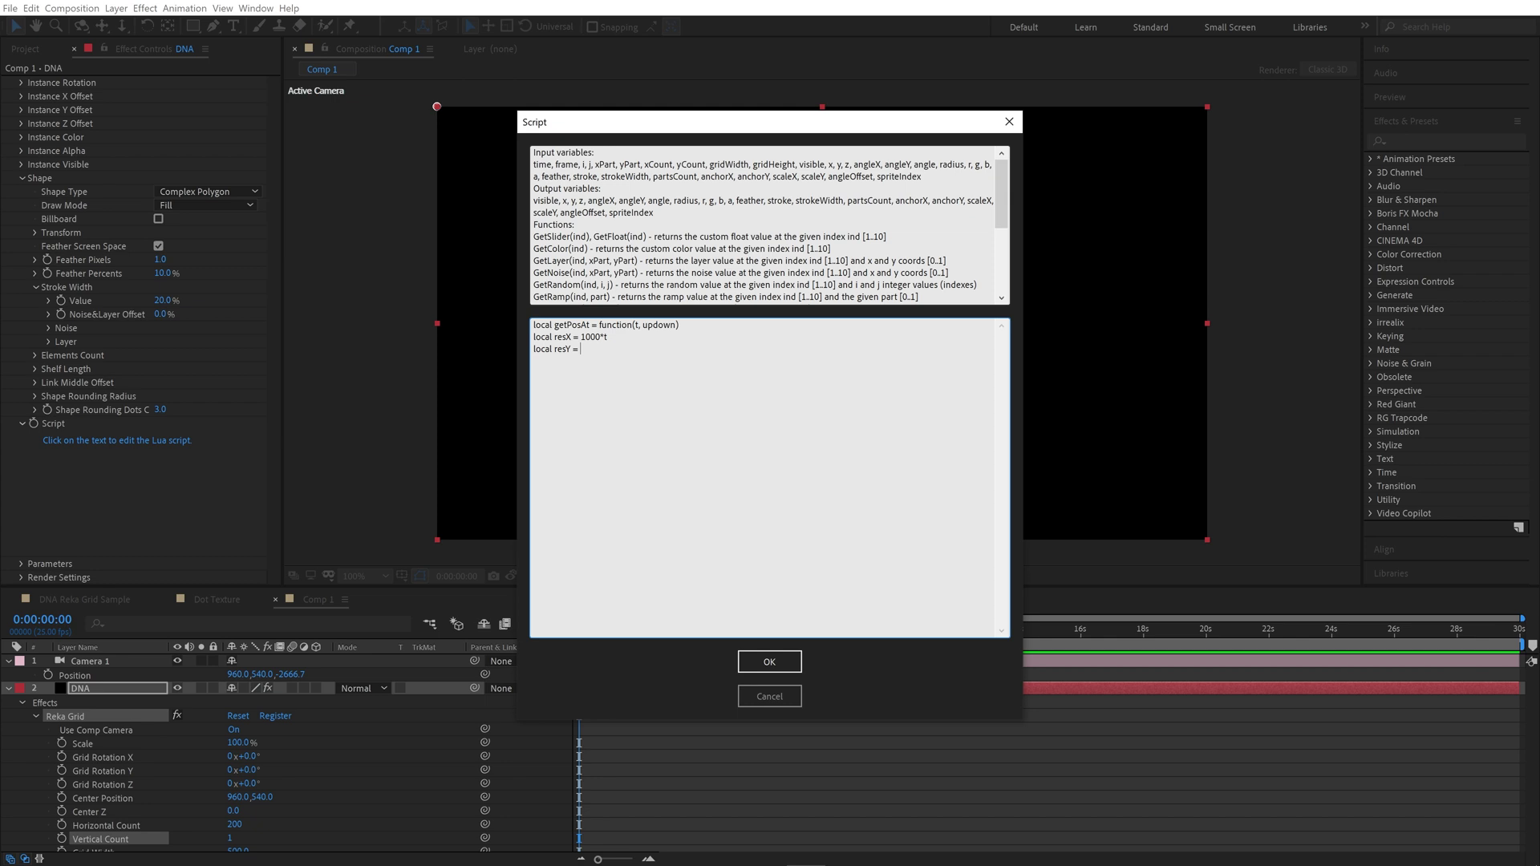
pyautogui.write(' 200*math.sin(math.pi*t+updown*math.pi)')
pyautogui.hotkey('shift', 'End')
pyautogui.hotkey('ctrl', 'c')
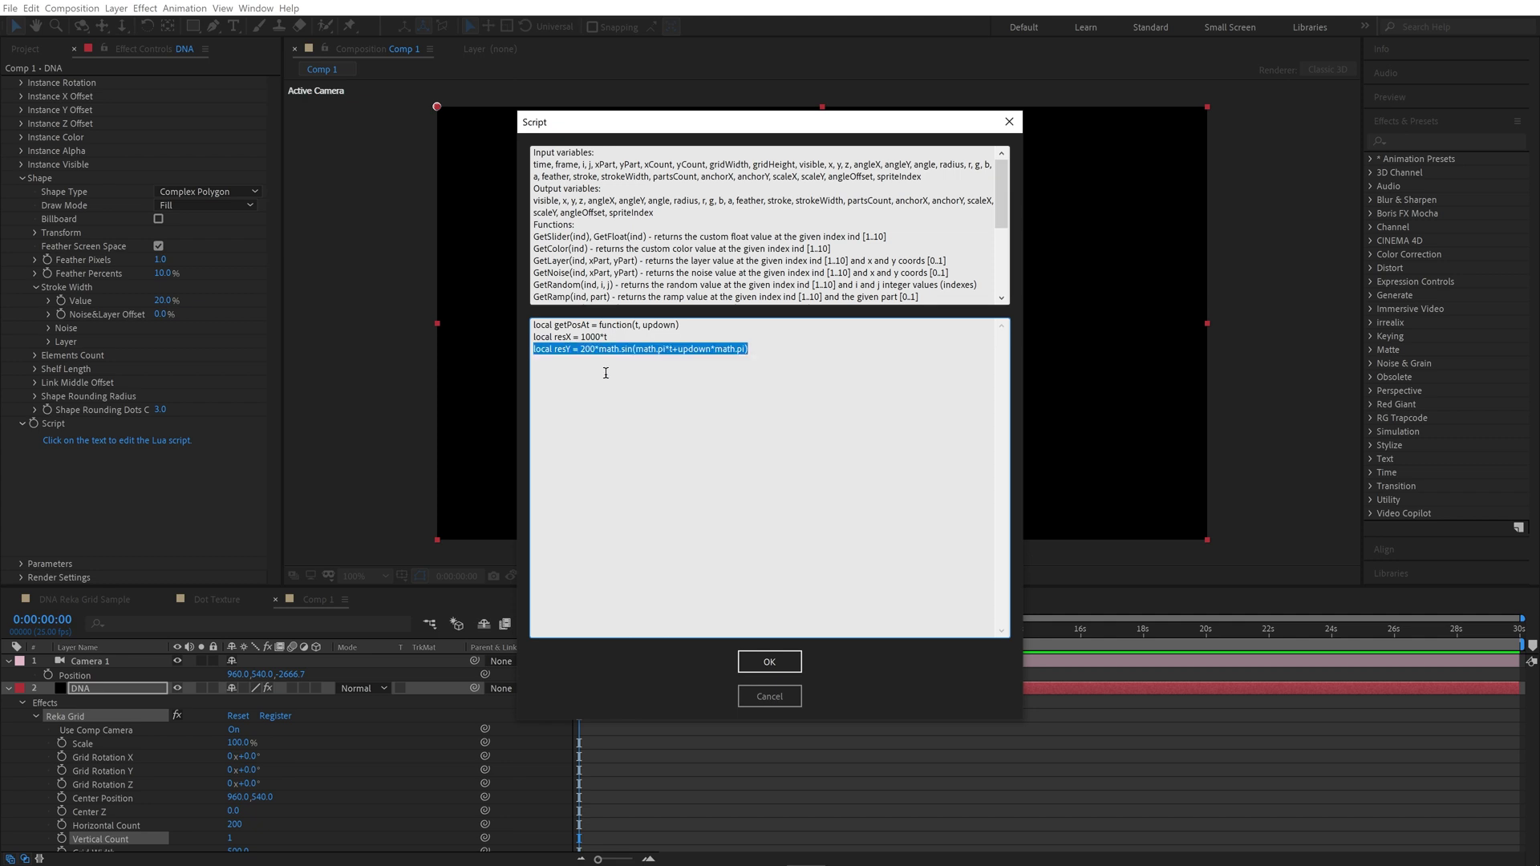
pyautogui.press('Right')
pyautogui.hotkey('ctrl', 'v')
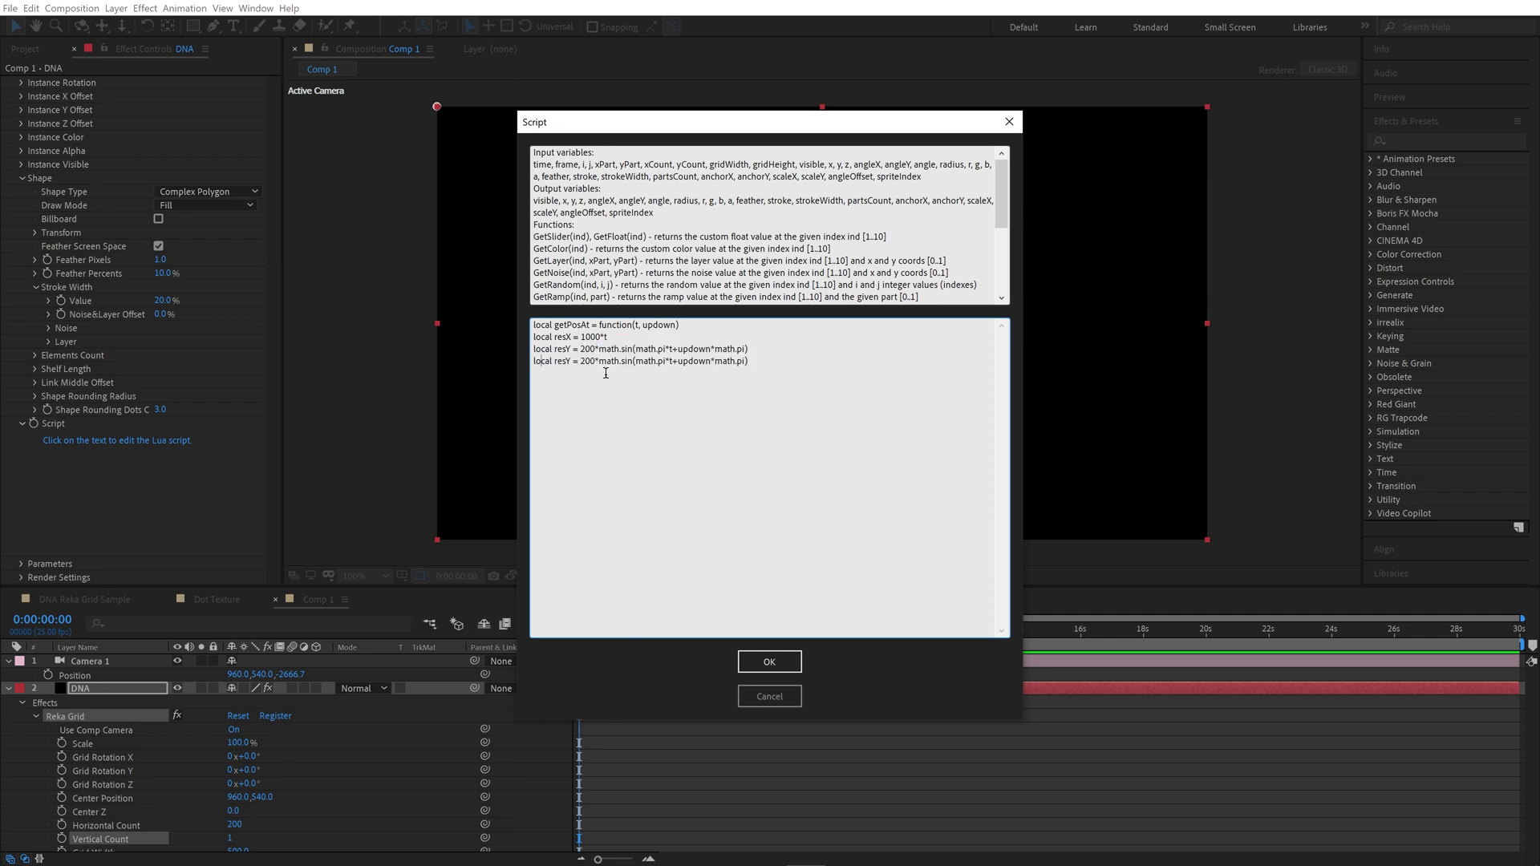
pyautogui.press('Delete')
pyautogui.write('Z')
# Step: Finish the getPosAt function with "return resX, resY, resZ" and "end"
pyautogui.press('End')
pyautogui.press('Return')
pyautogui.write('return resX, resY, resZ')
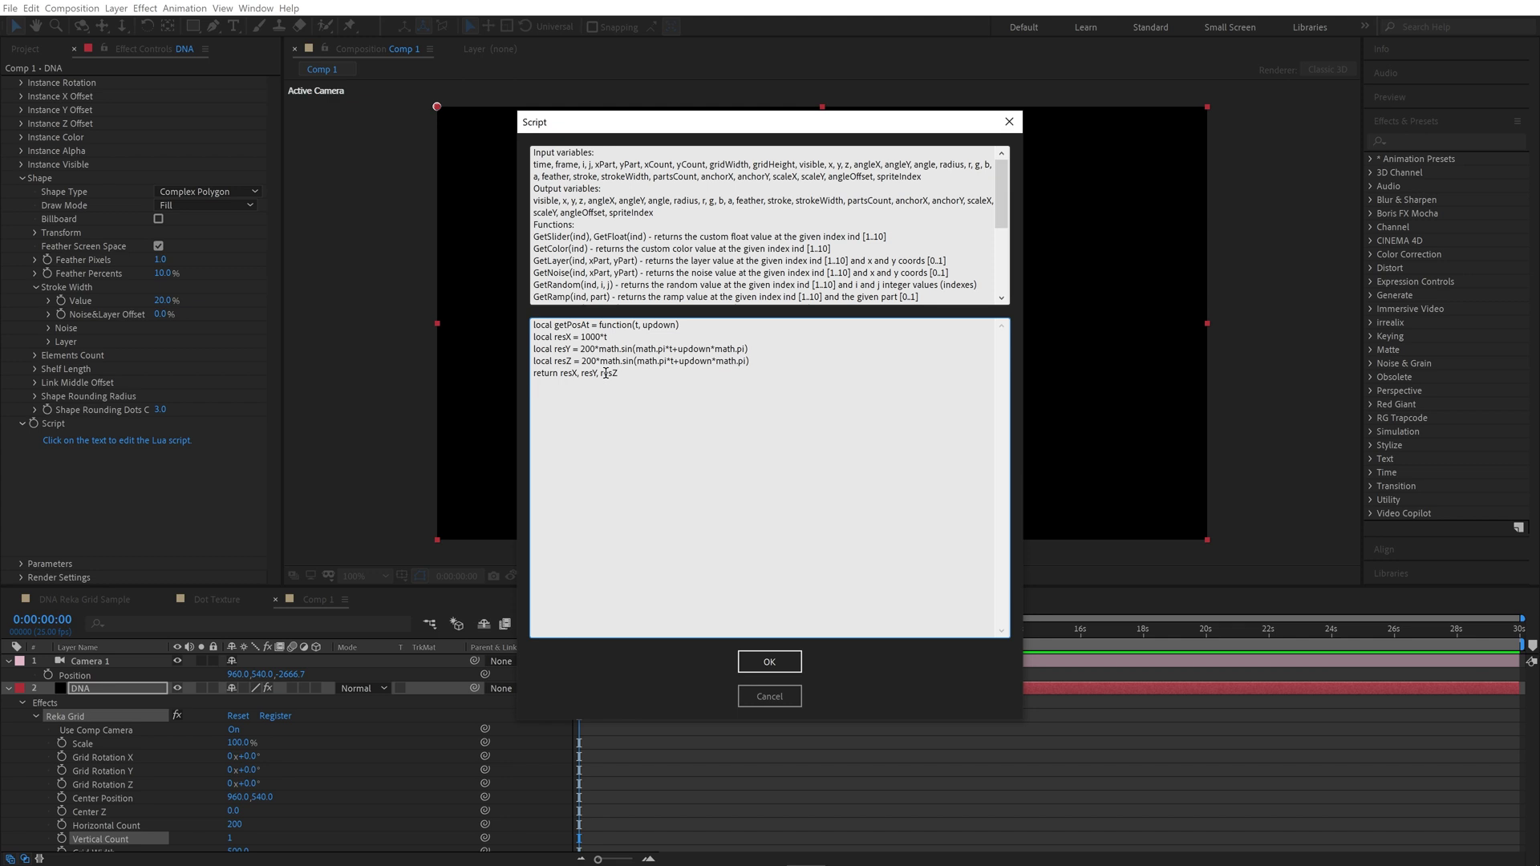
pyautogui.press('Return')
pyautogui.write('end')
# Step: Indent the four lines inside the getPosAt function body
pyautogui.press('Down')
pyautogui.press('Home')
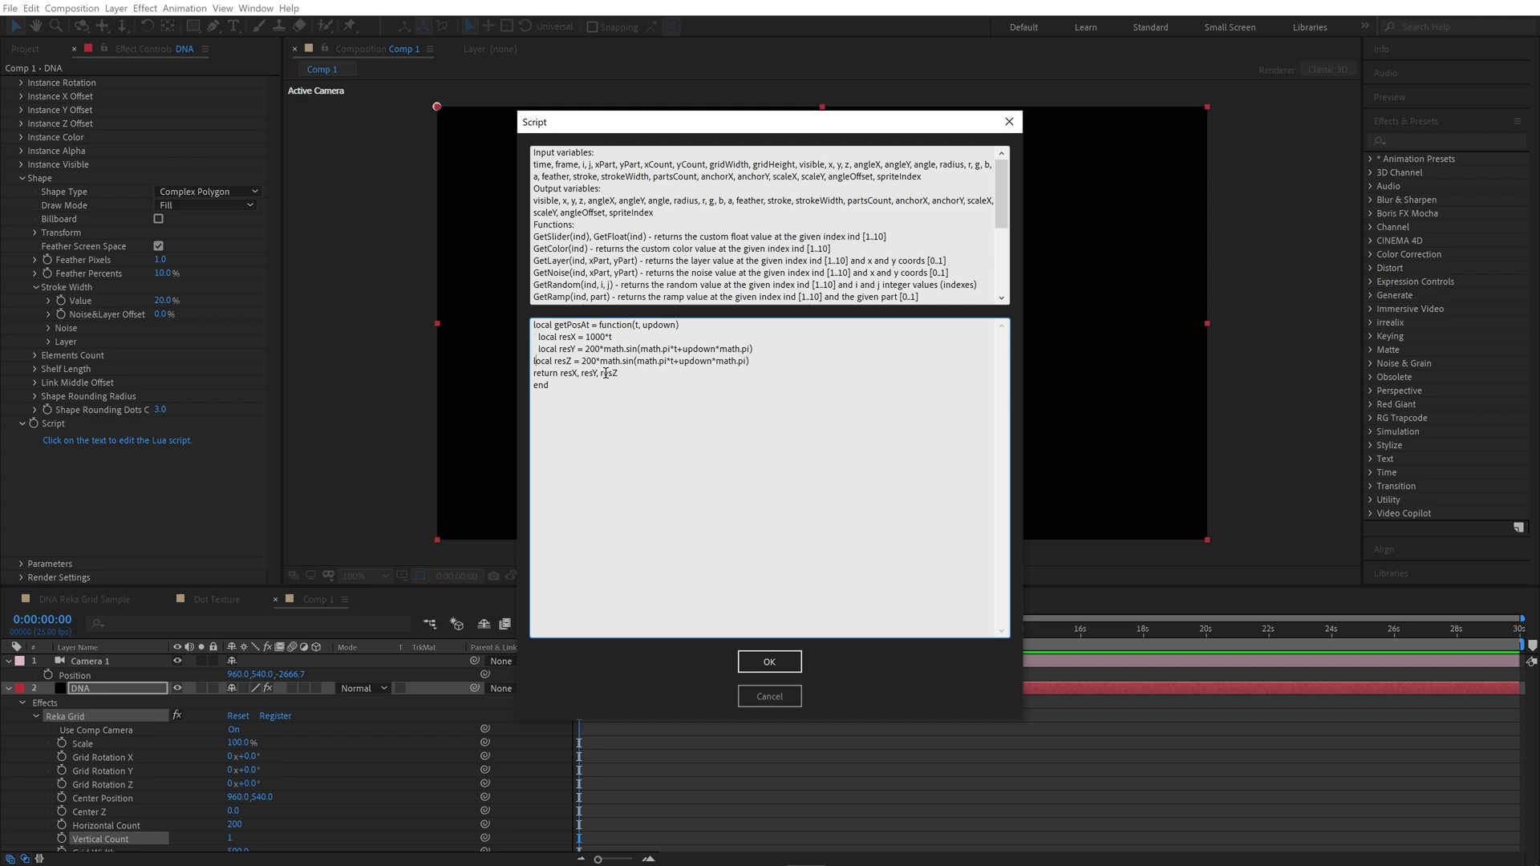
pyautogui.press('Down')
pyautogui.press('Home')
pyautogui.press('Down')
pyautogui.press('Home')
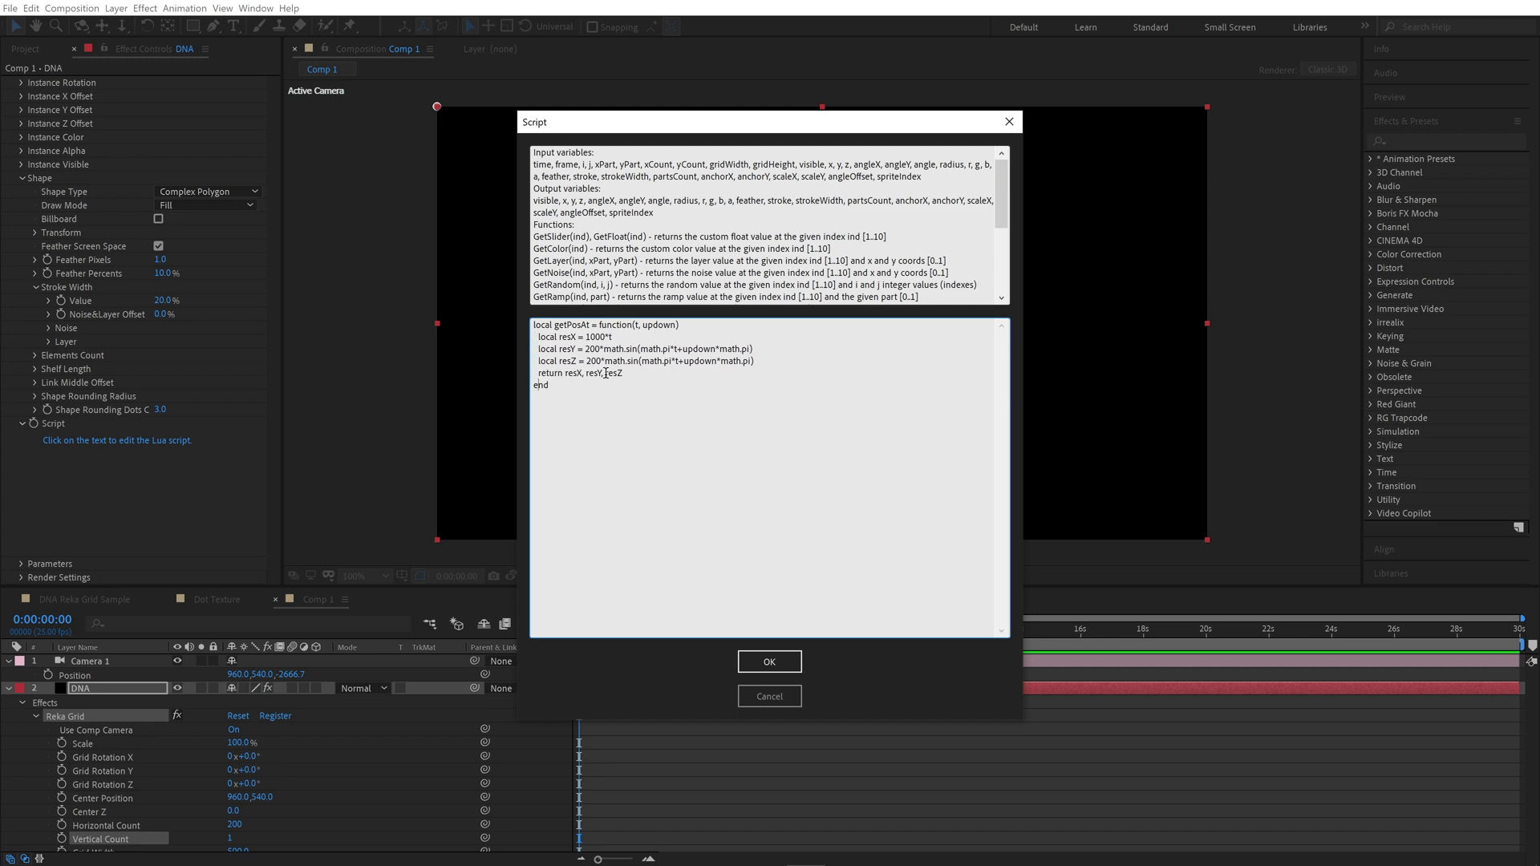
# Step: Add the line "local dotsPerCycle = 50" below the function, separated by a blank line
pyautogui.press('End')
pyautogui.press('Return')
pyautogui.press('Return')
pyautogui.write('local dotsPerCycle = 50')
pyautogui.press('Return')
pyautogui.press('Return')
# Step: Move the script window slightly and highlight x, y, z among the listed output variables
pyautogui.moveTo(596, 126)
pyautogui.mouseDown()
pyautogui.moveTo(1004, 159)
pyautogui.moveTo(602, 143)
pyautogui.mouseUp()
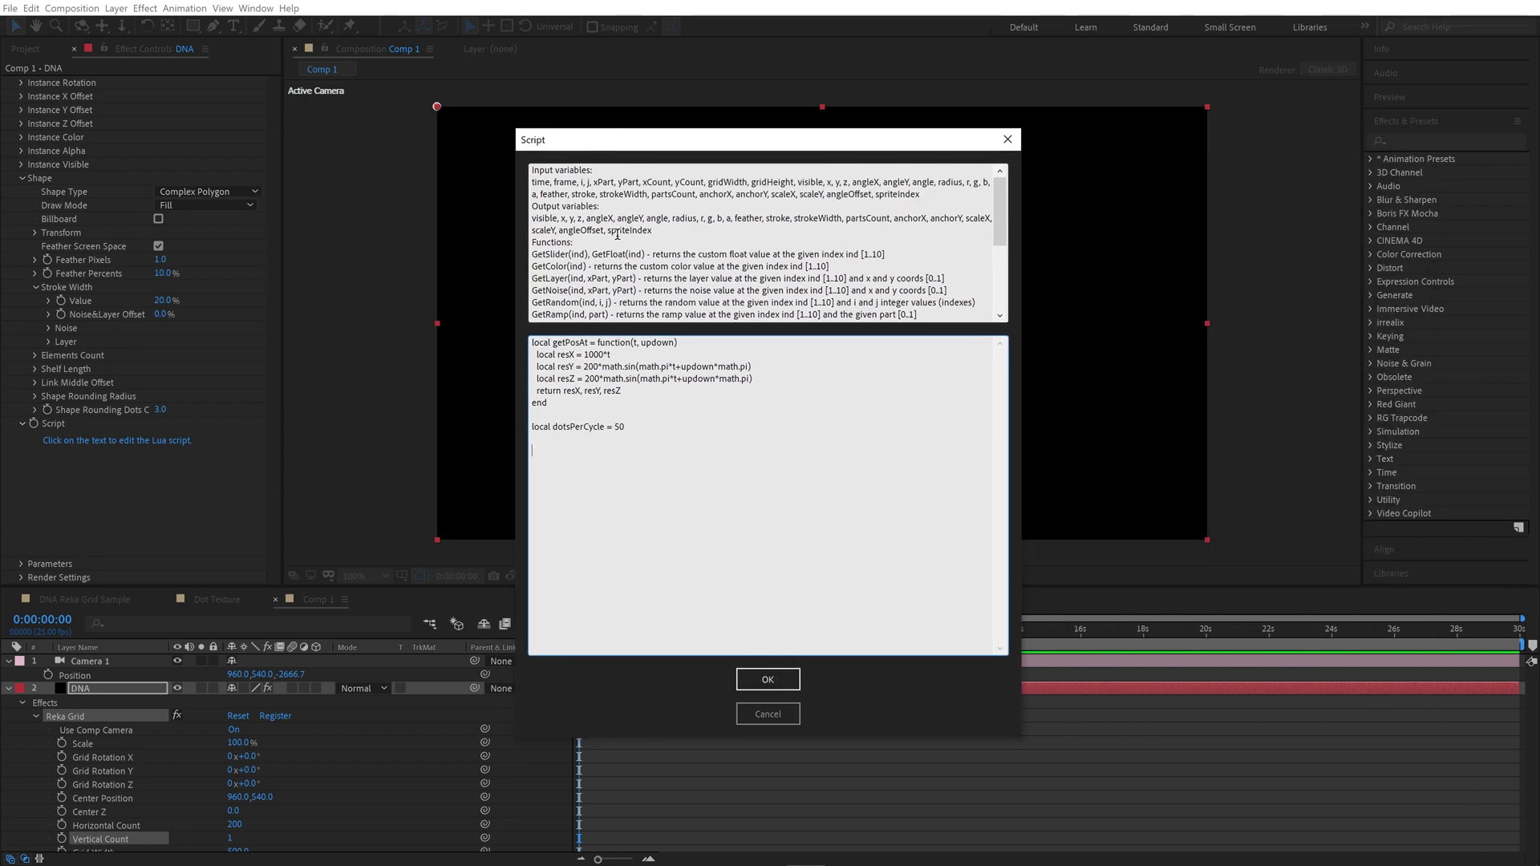
pyautogui.doubleClick(560, 220)
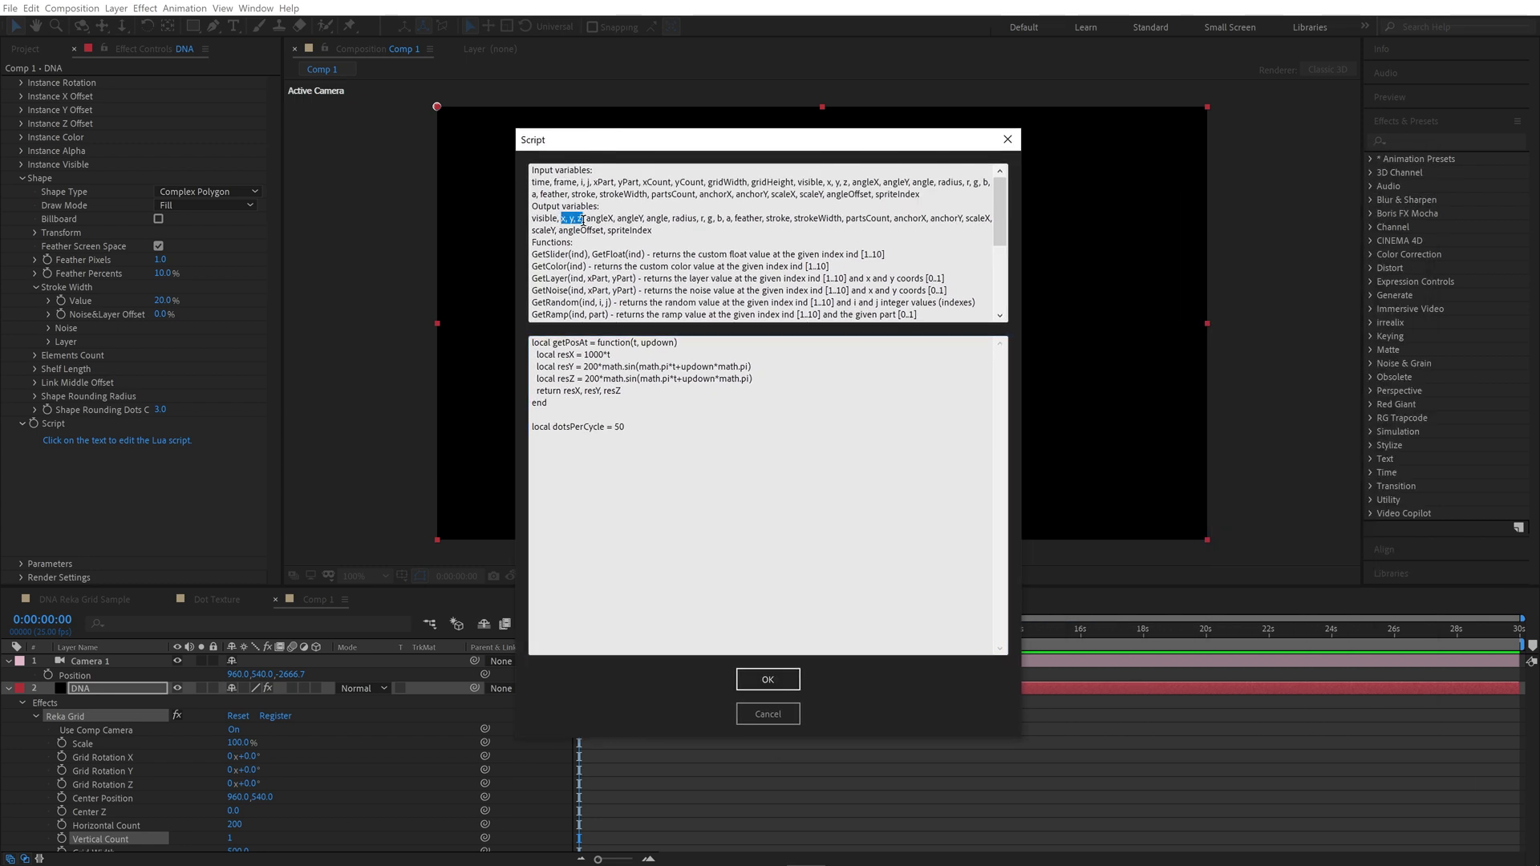
# Step: Add the line "x, y, z = getPosAt(i/ dotsPerCycle,j)" at the end of the script and apply it
pyautogui.click(574, 453)
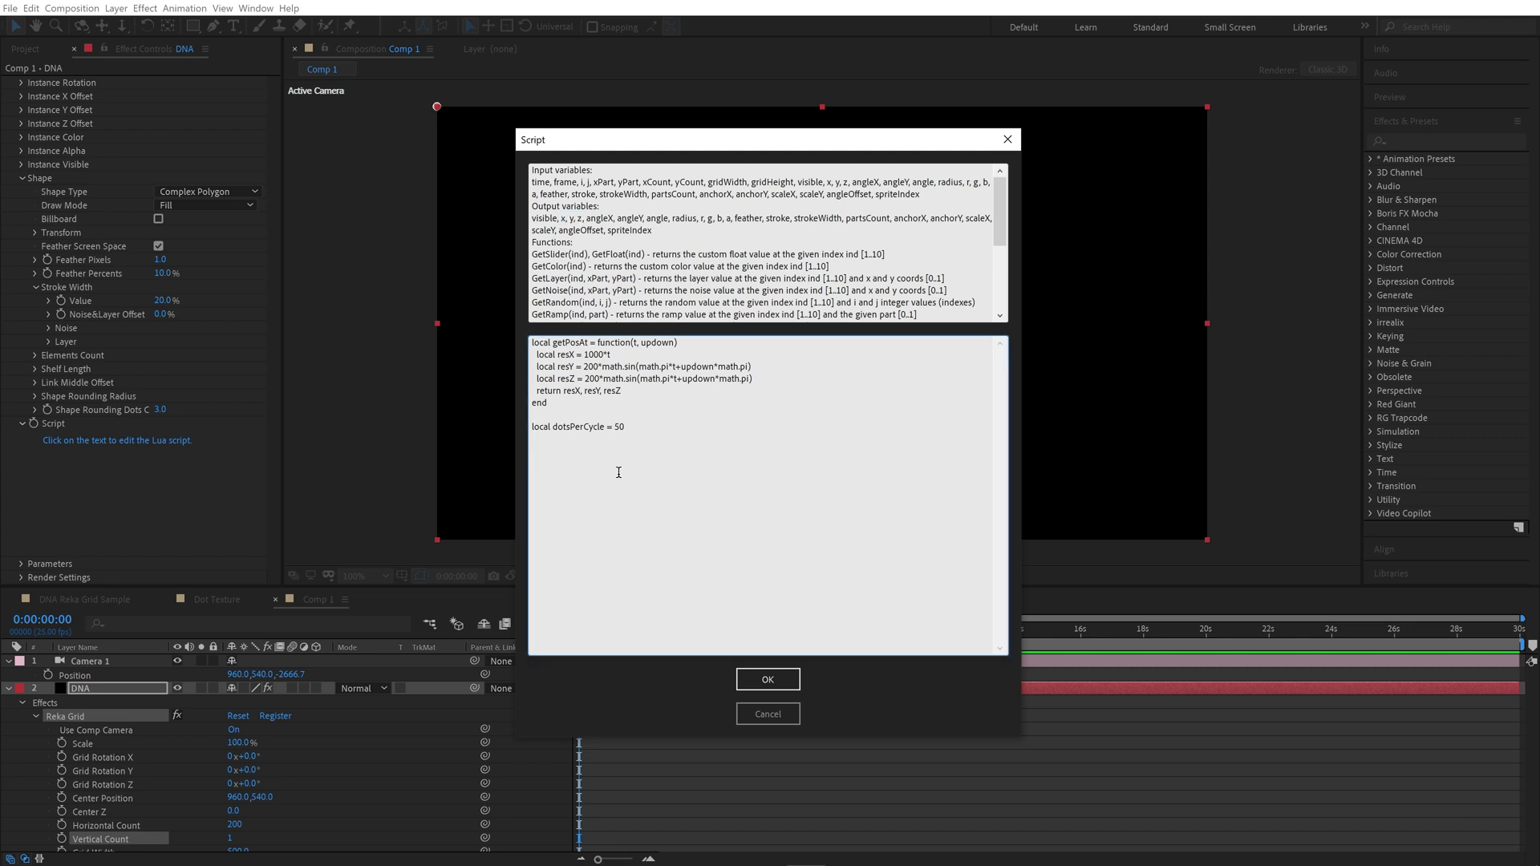
pyautogui.write('x, y, z = getPosAt(i/')
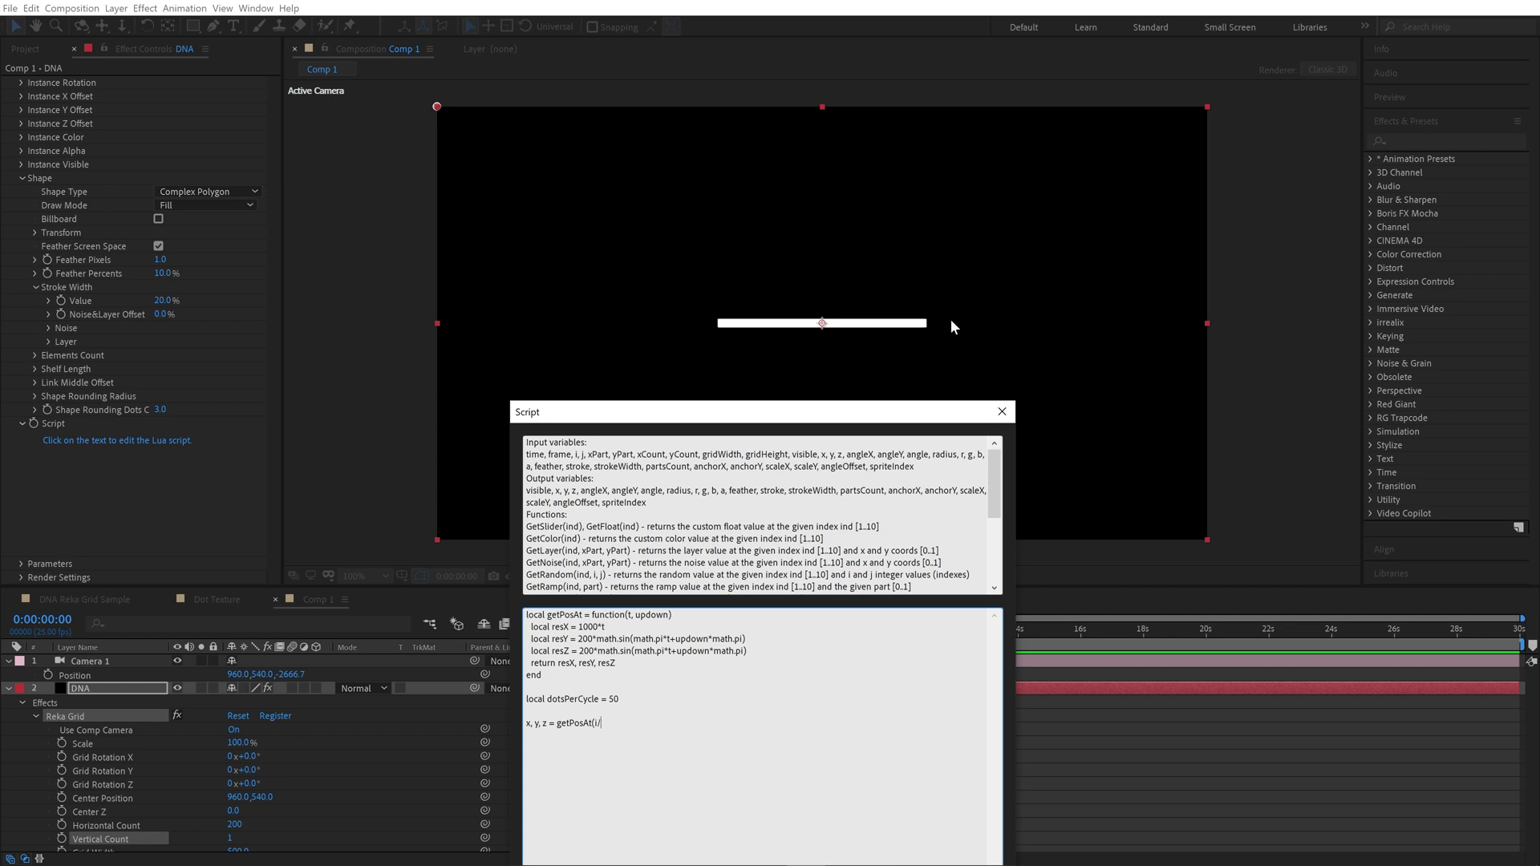
pyautogui.moveTo(926, 414); pyautogui.dragTo(955, 200)
pyautogui.write('do')
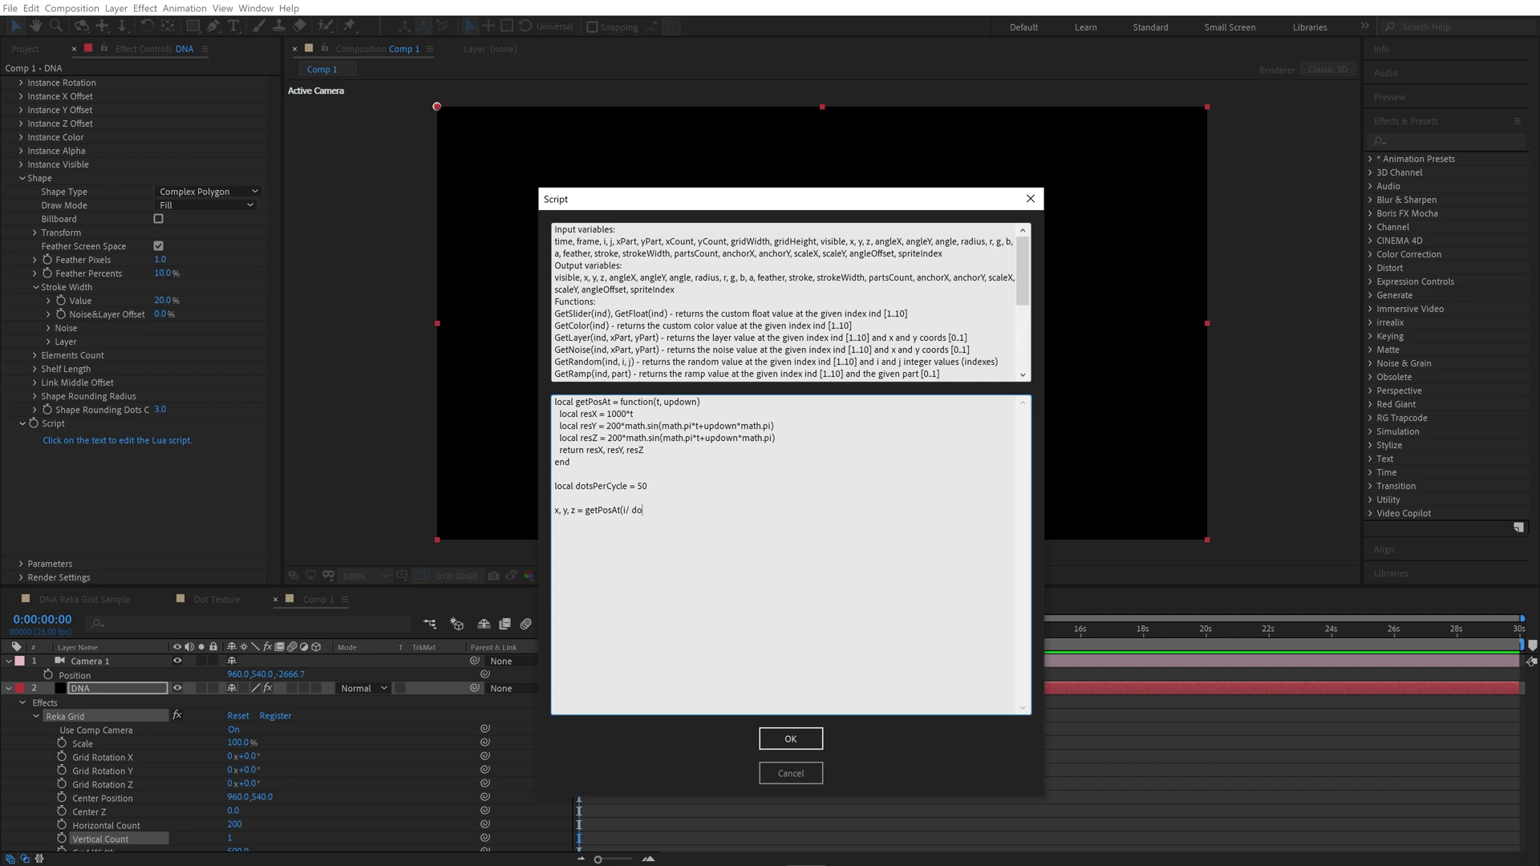
pyautogui.write('tsPerCycle,j)')
pyautogui.click(796, 739)
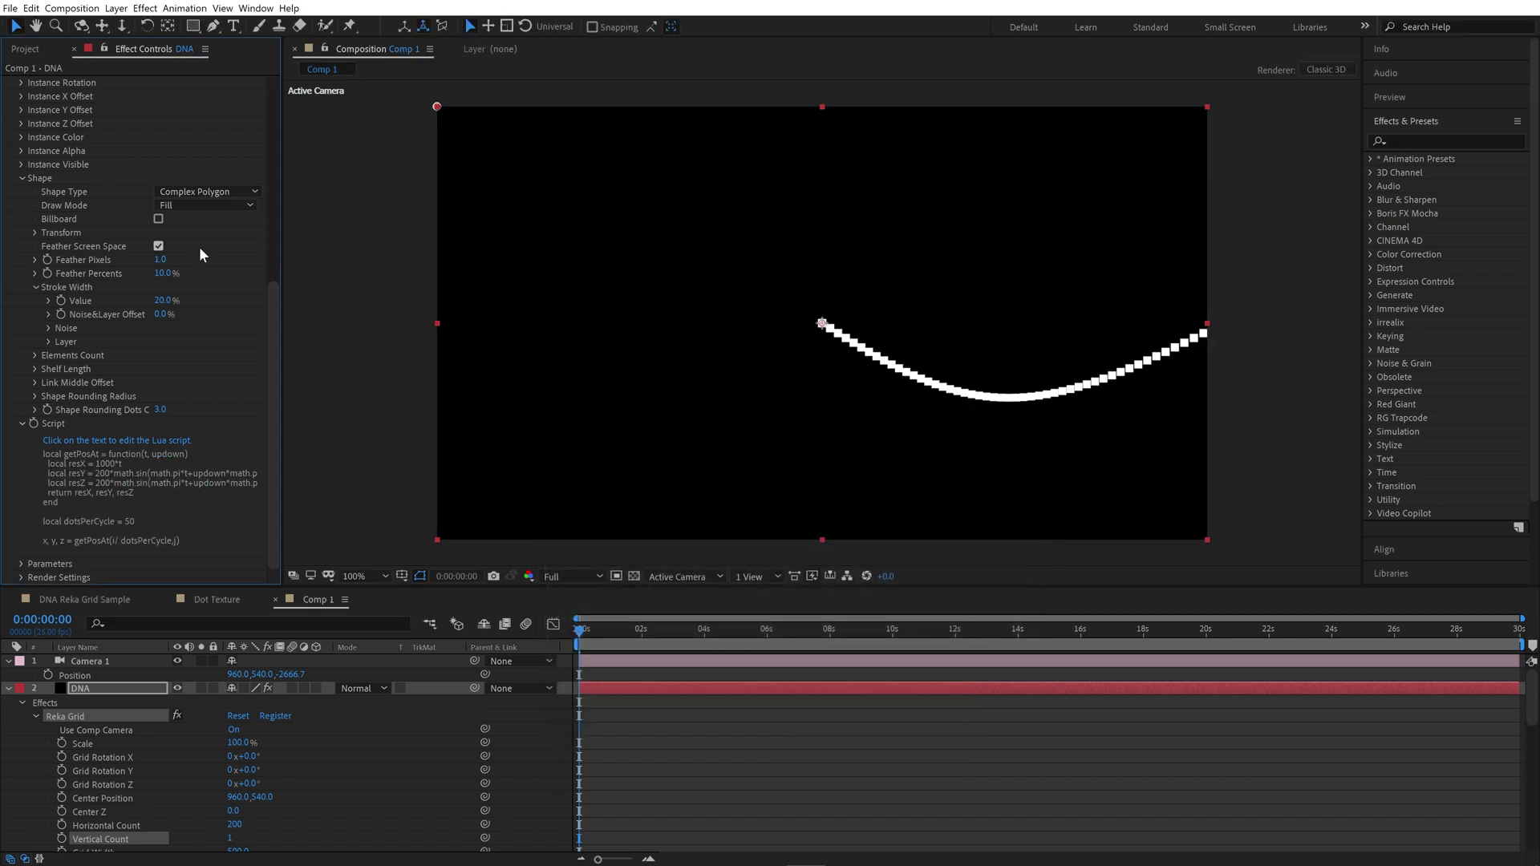
# Step: Shift the grid's Center Position X to 8 and rotate the grid 138° around X
pyautogui.scroll(6, 200, 250)
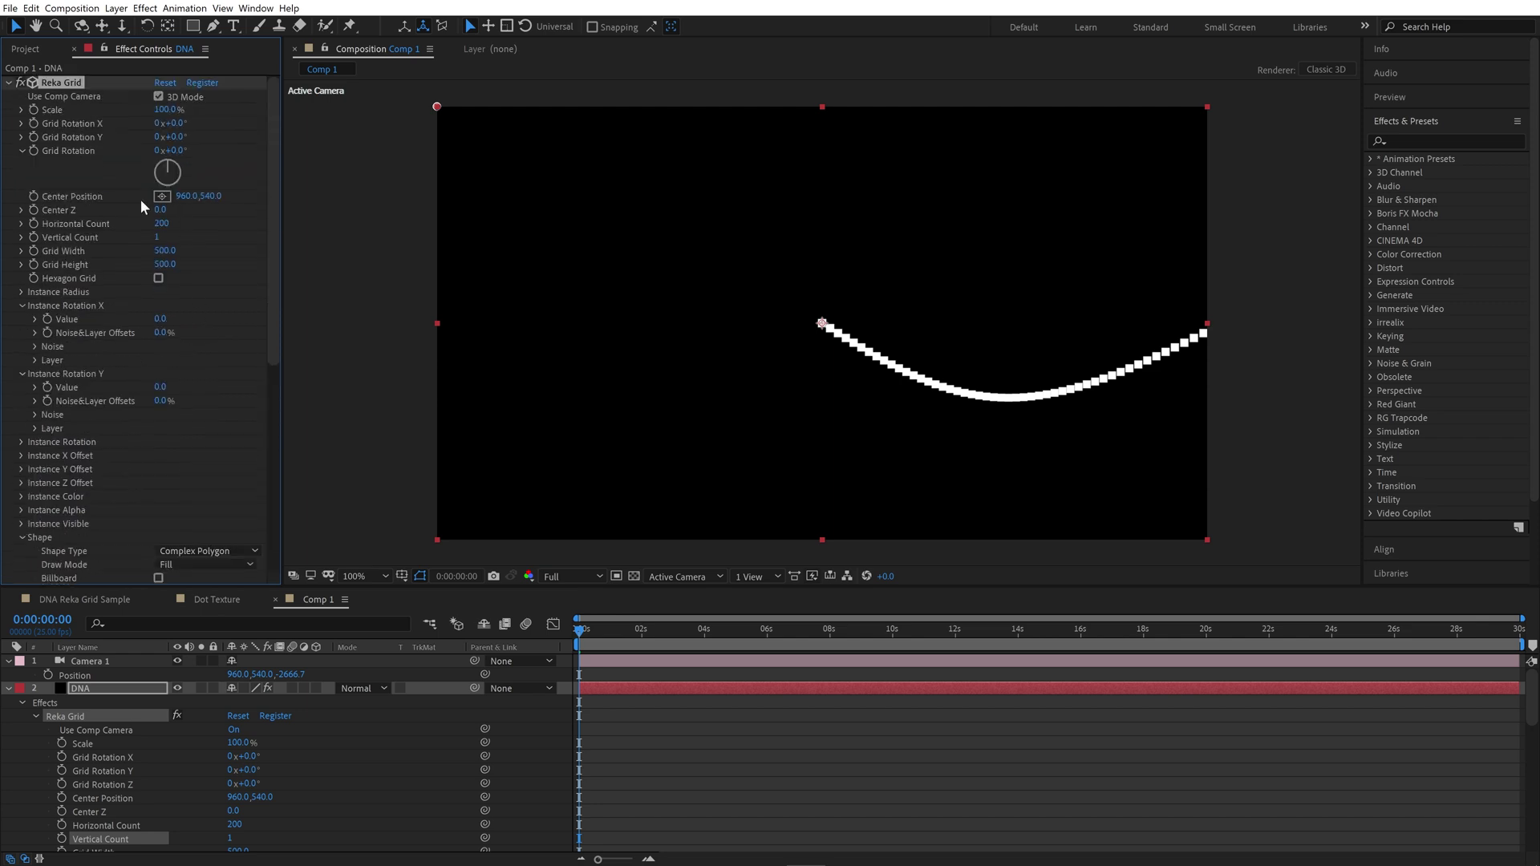
pyautogui.moveTo(189, 196); pyautogui.dragTo(3, 235)
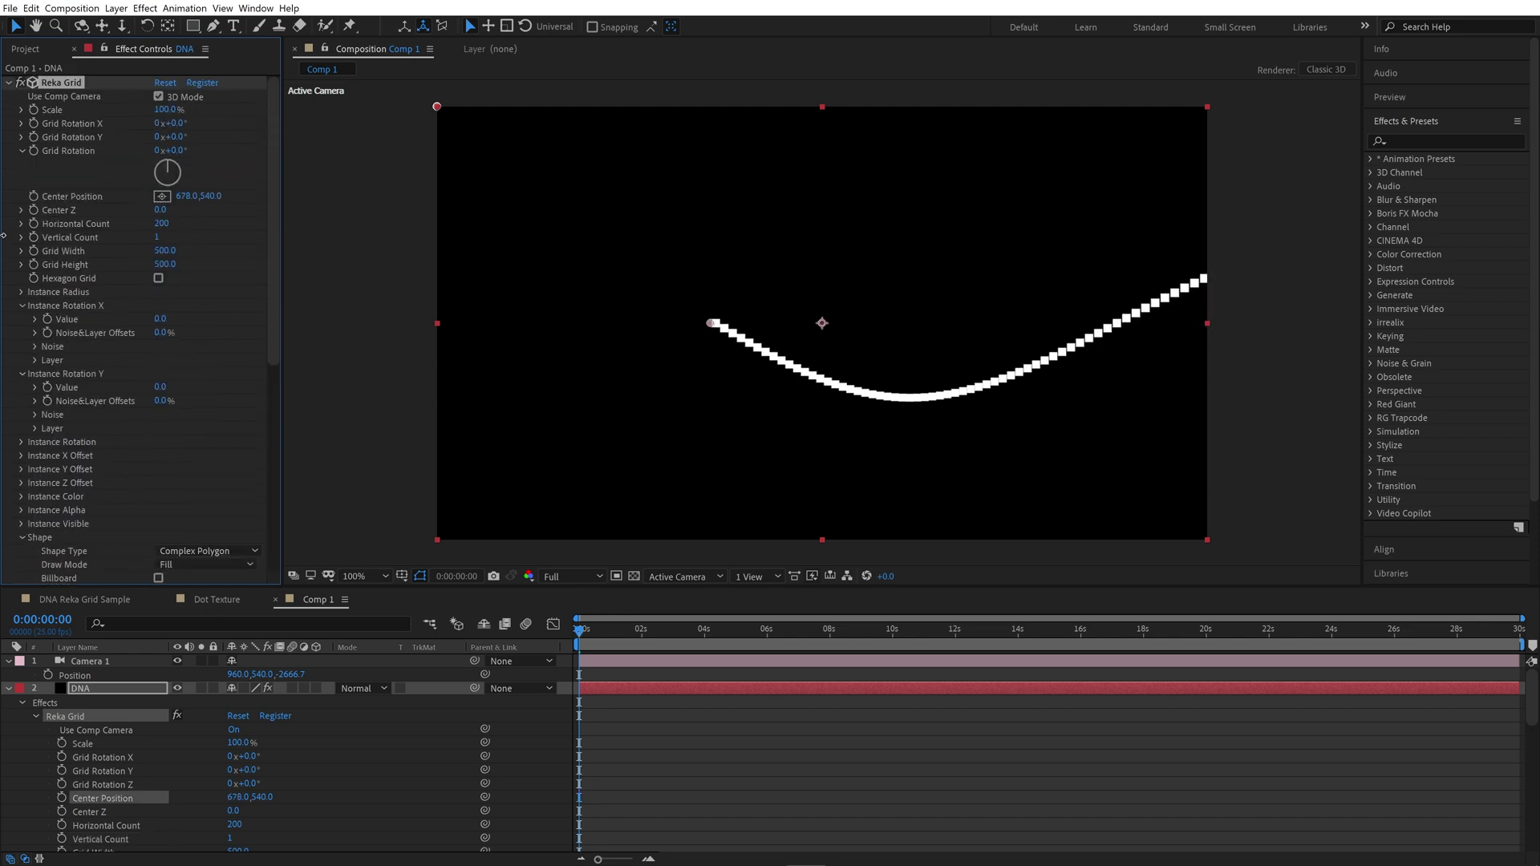
pyautogui.click(187, 196)
pyautogui.write('58')
pyautogui.press('Return')
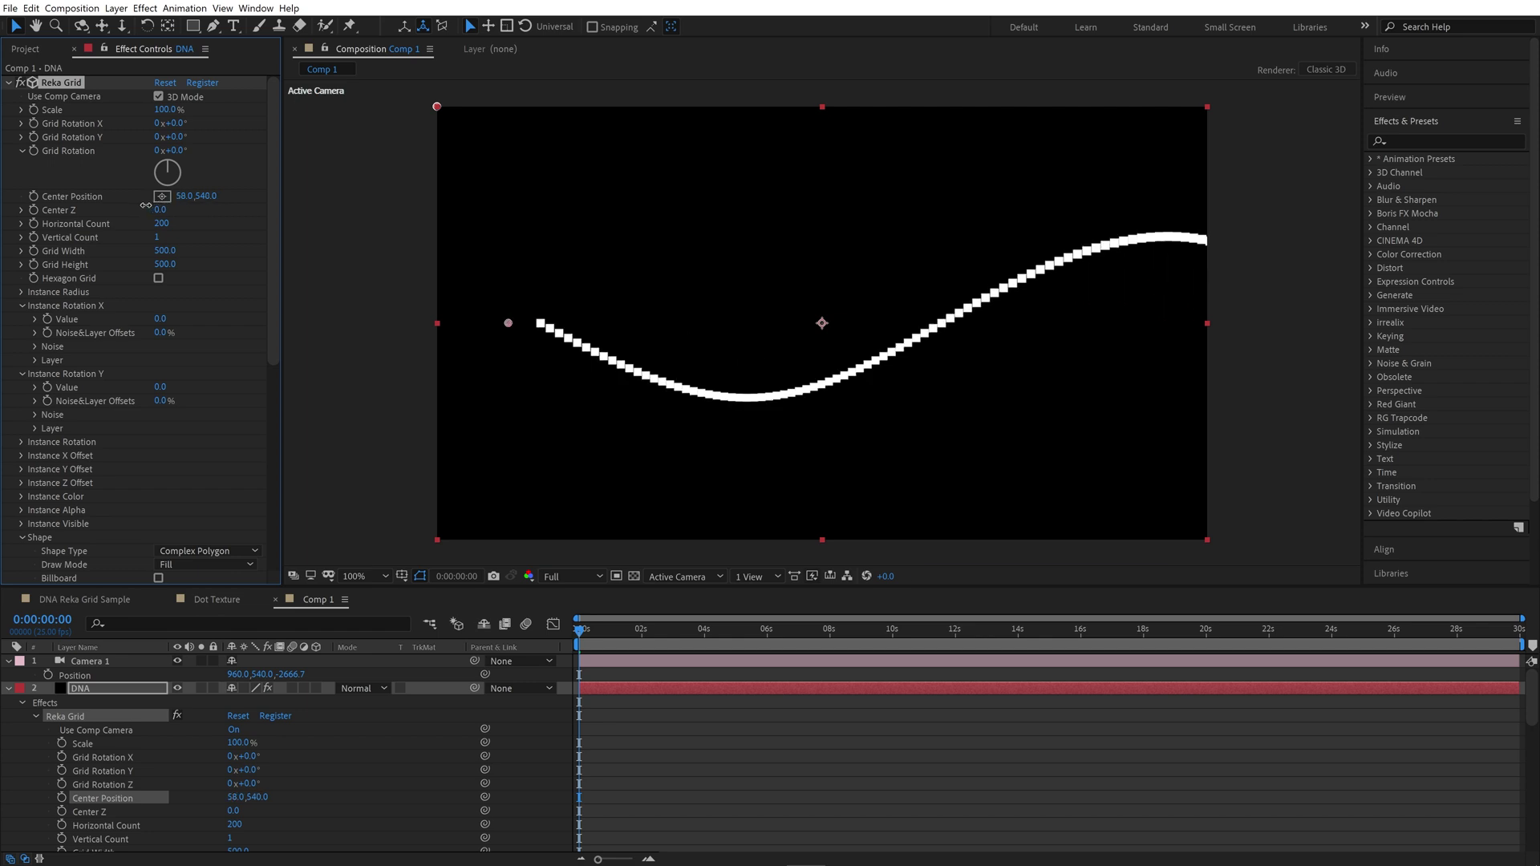
pyautogui.moveTo(145, 205); pyautogui.dragTo(147, 212)
pyautogui.moveTo(175, 125); pyautogui.dragTo(281, 129)
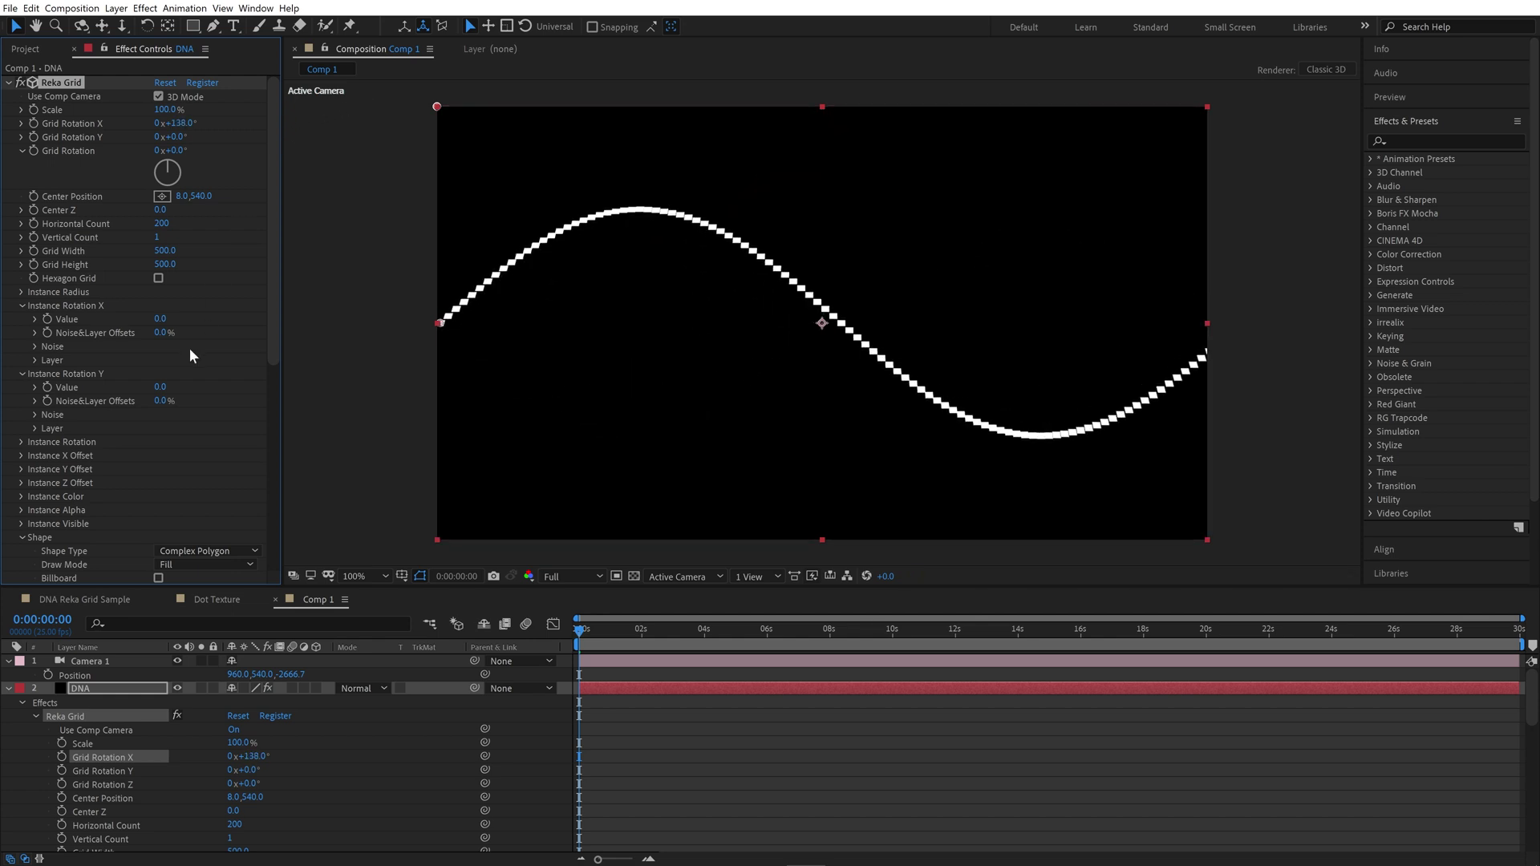
# Step: Change math.sin to math.cos in the script's resZ line and apply the script
pyautogui.scroll(-8, 189, 348)
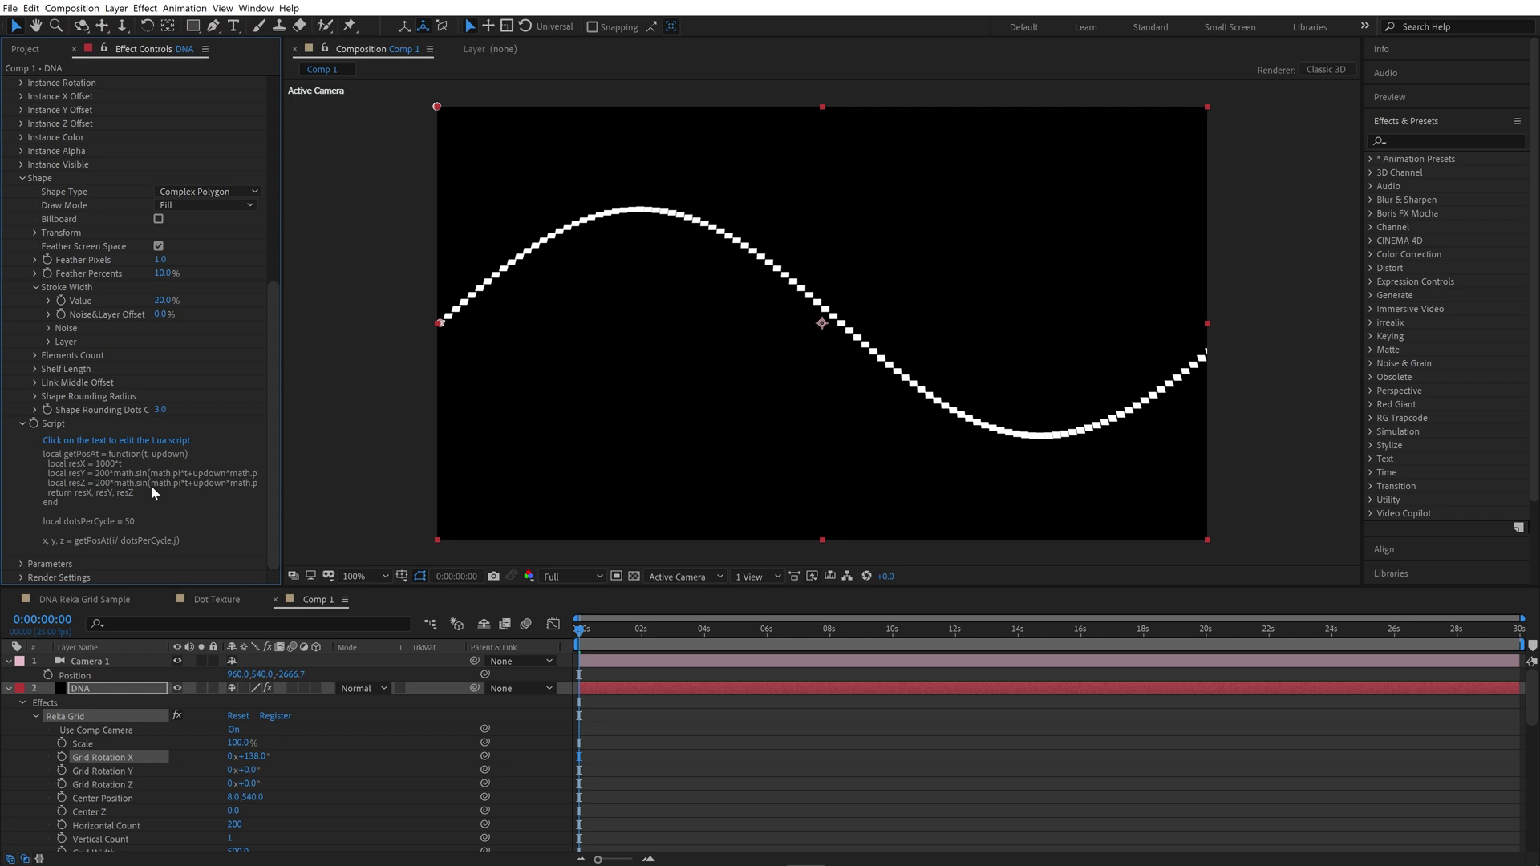
pyautogui.click(151, 485)
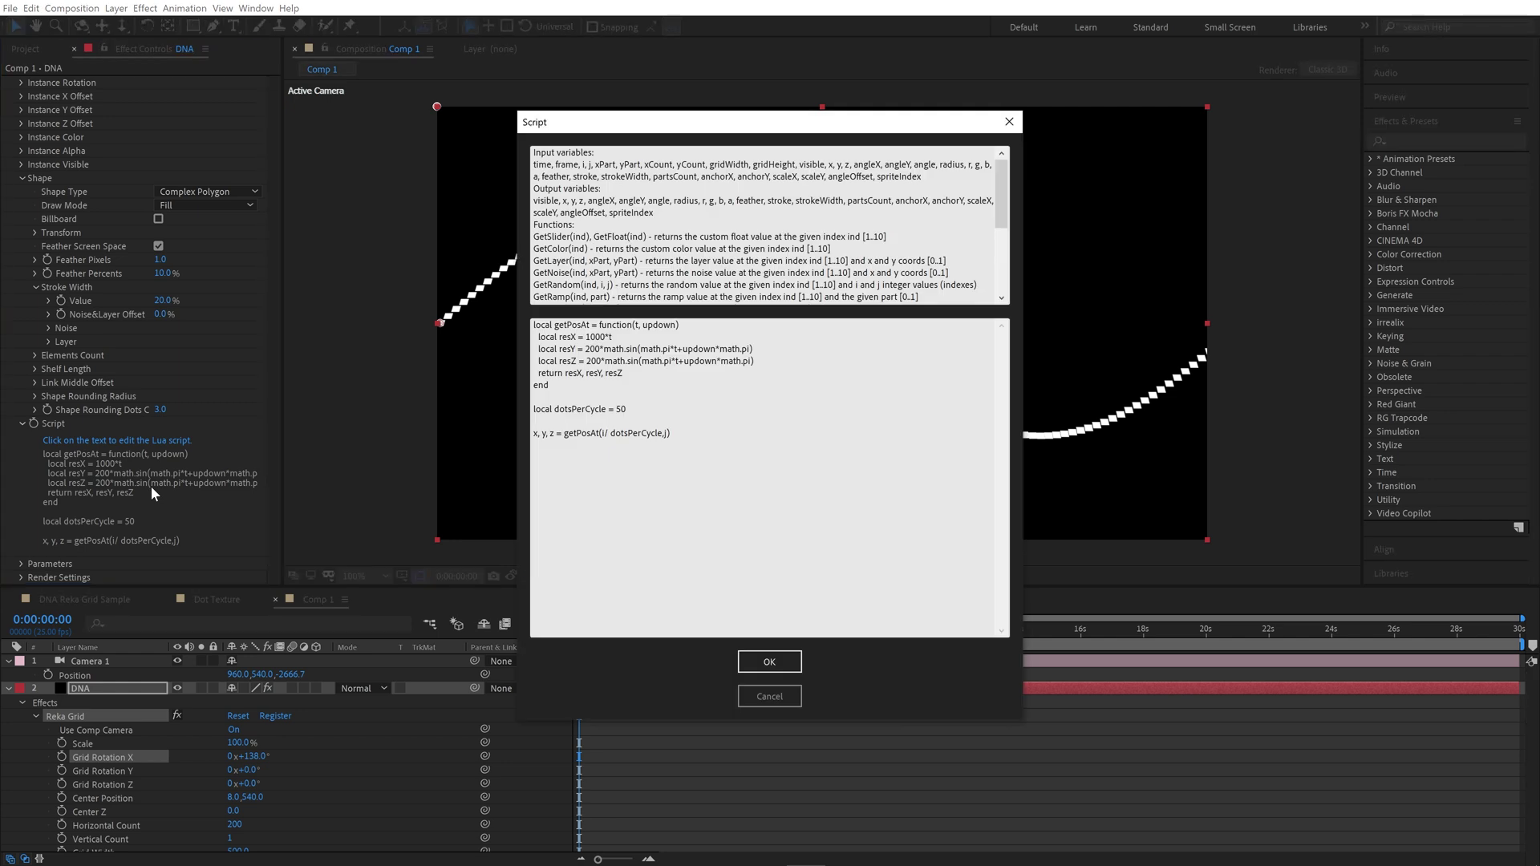
pyautogui.click(627, 363)
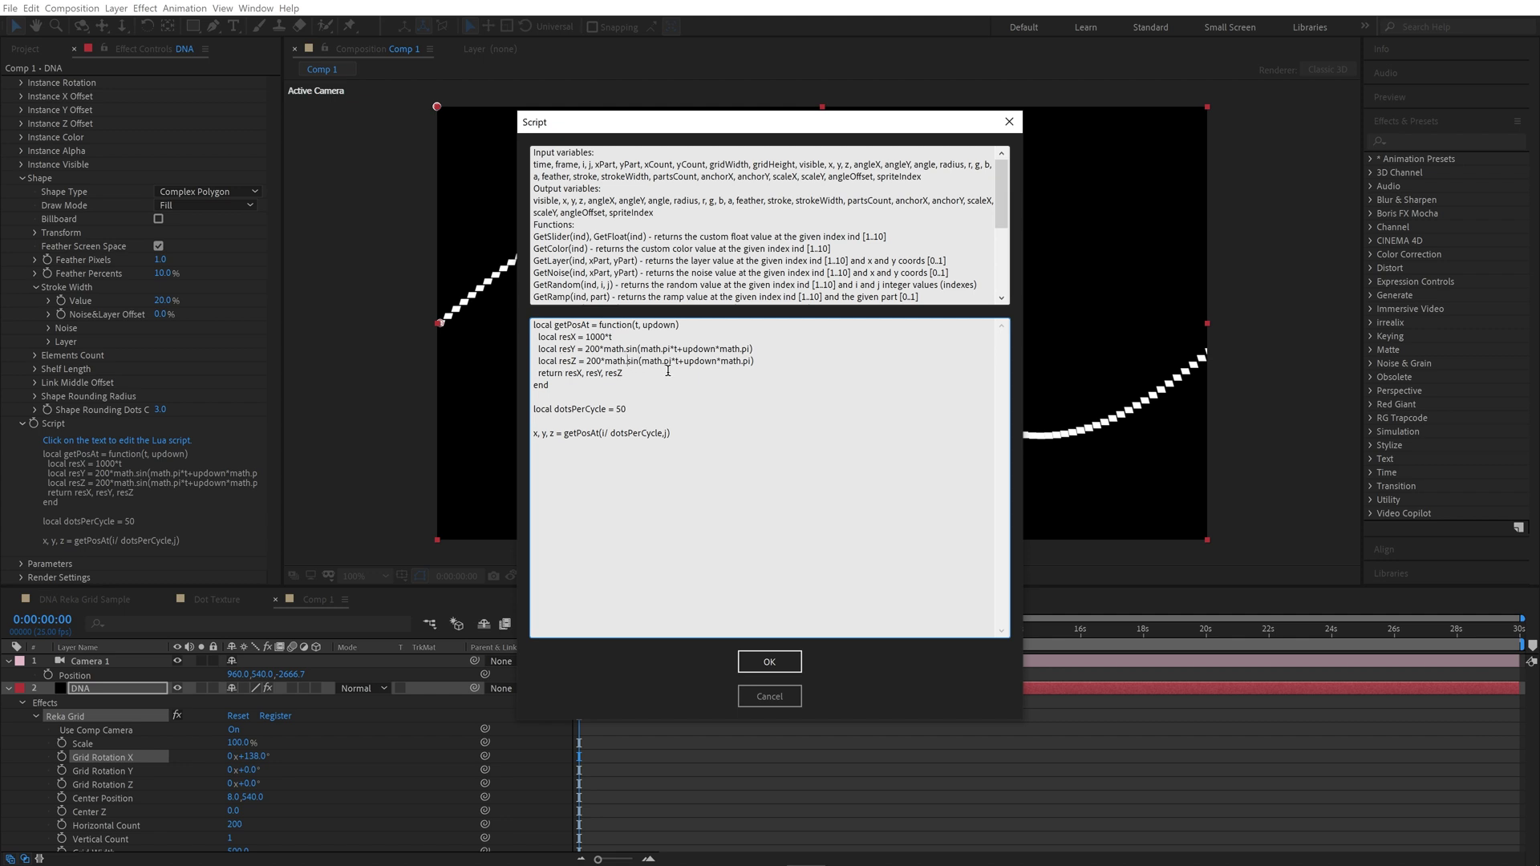
pyautogui.write('cos')
pyautogui.press('Delete')
pyautogui.press('Delete')
pyautogui.press('Delete')
pyautogui.click(772, 664)
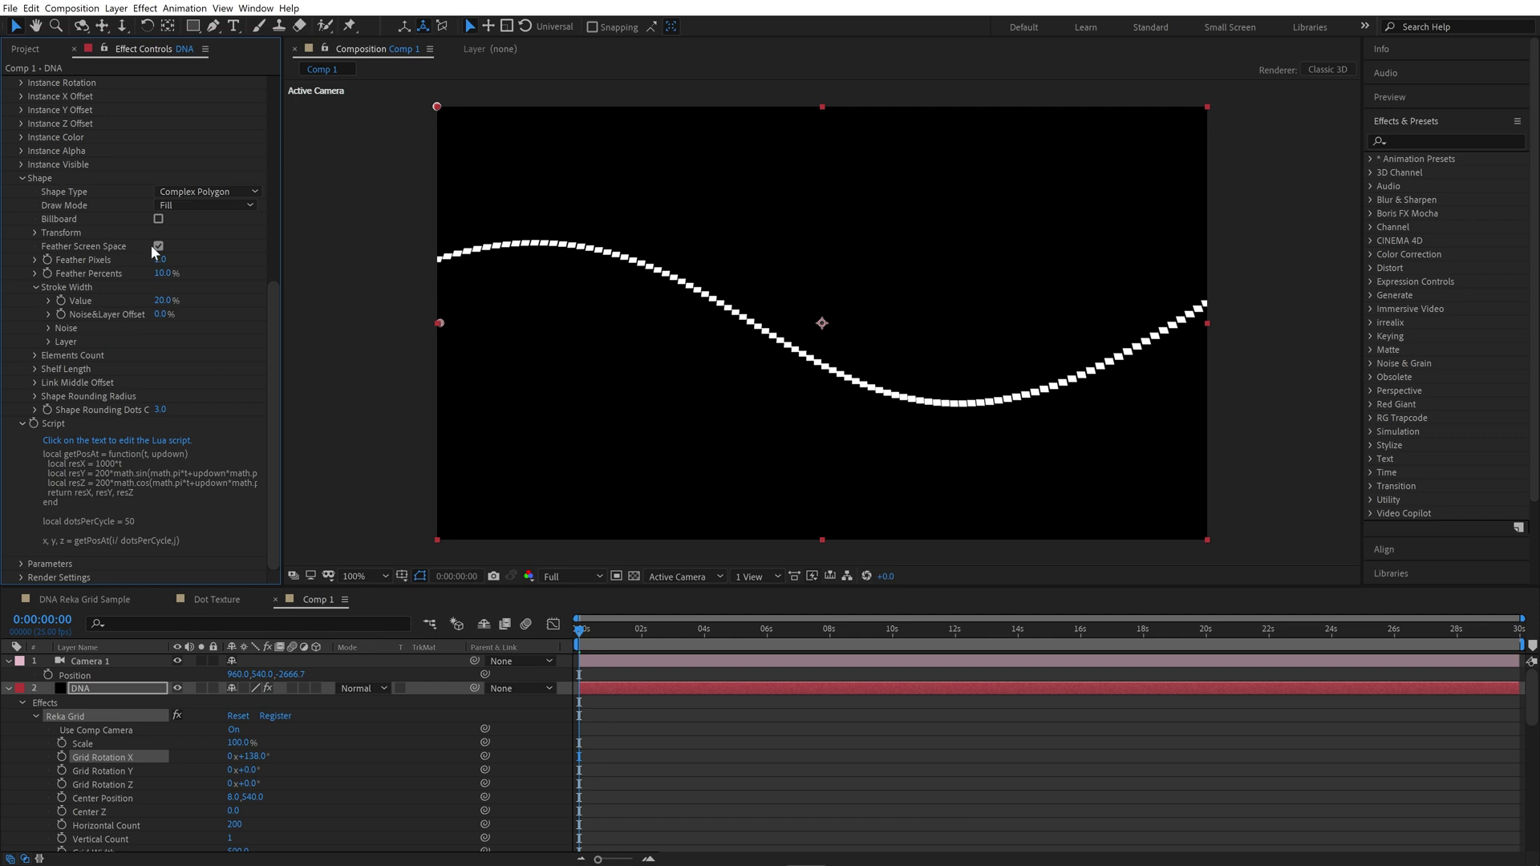
# Step: Rotate the grid around X to inspect the curve in 3D, then reset Grid Rotation X to 0°
pyautogui.scroll(10, 181, 225)
pyautogui.moveTo(178, 123); pyautogui.dragTo(229, 183)
pyautogui.click(177, 123)
pyautogui.write('0')
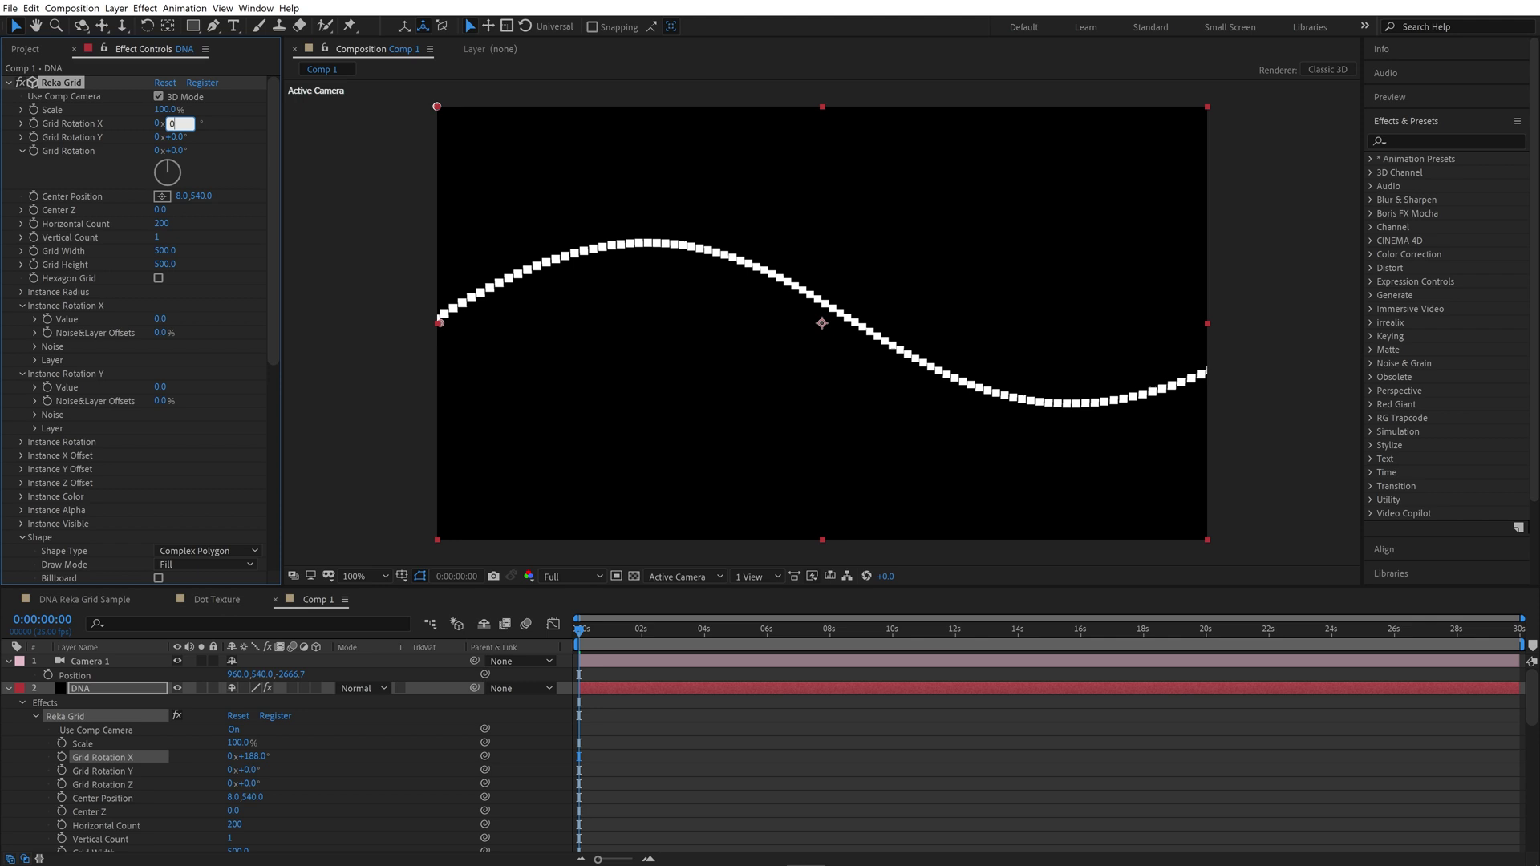
pyautogui.press('Return')
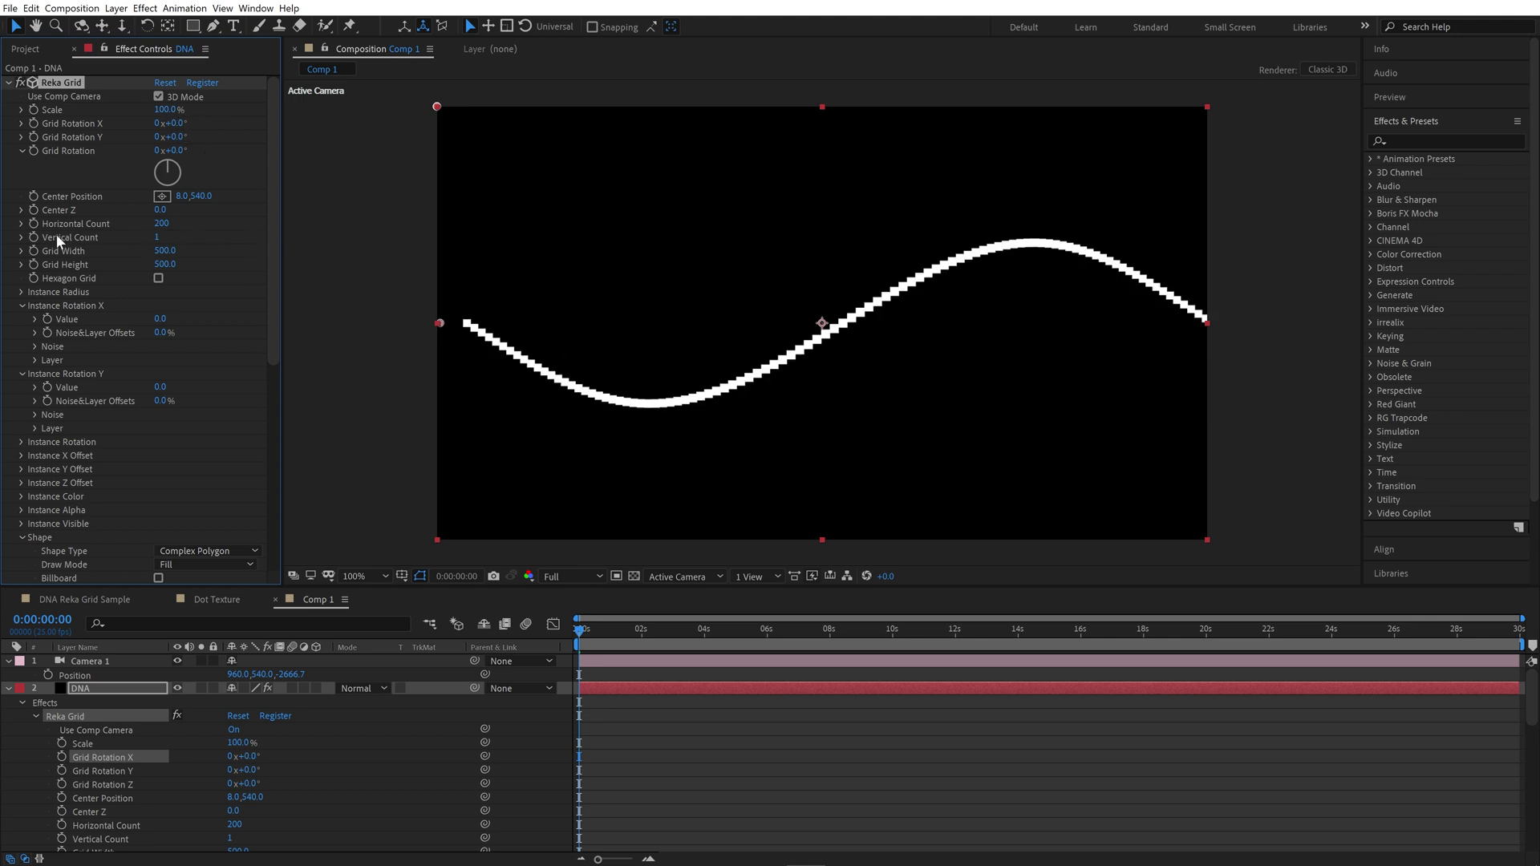
# Step: Set the grid's Vertical Count to 2
pyautogui.click(156, 238)
pyautogui.write('2')
pyautogui.press('Return')
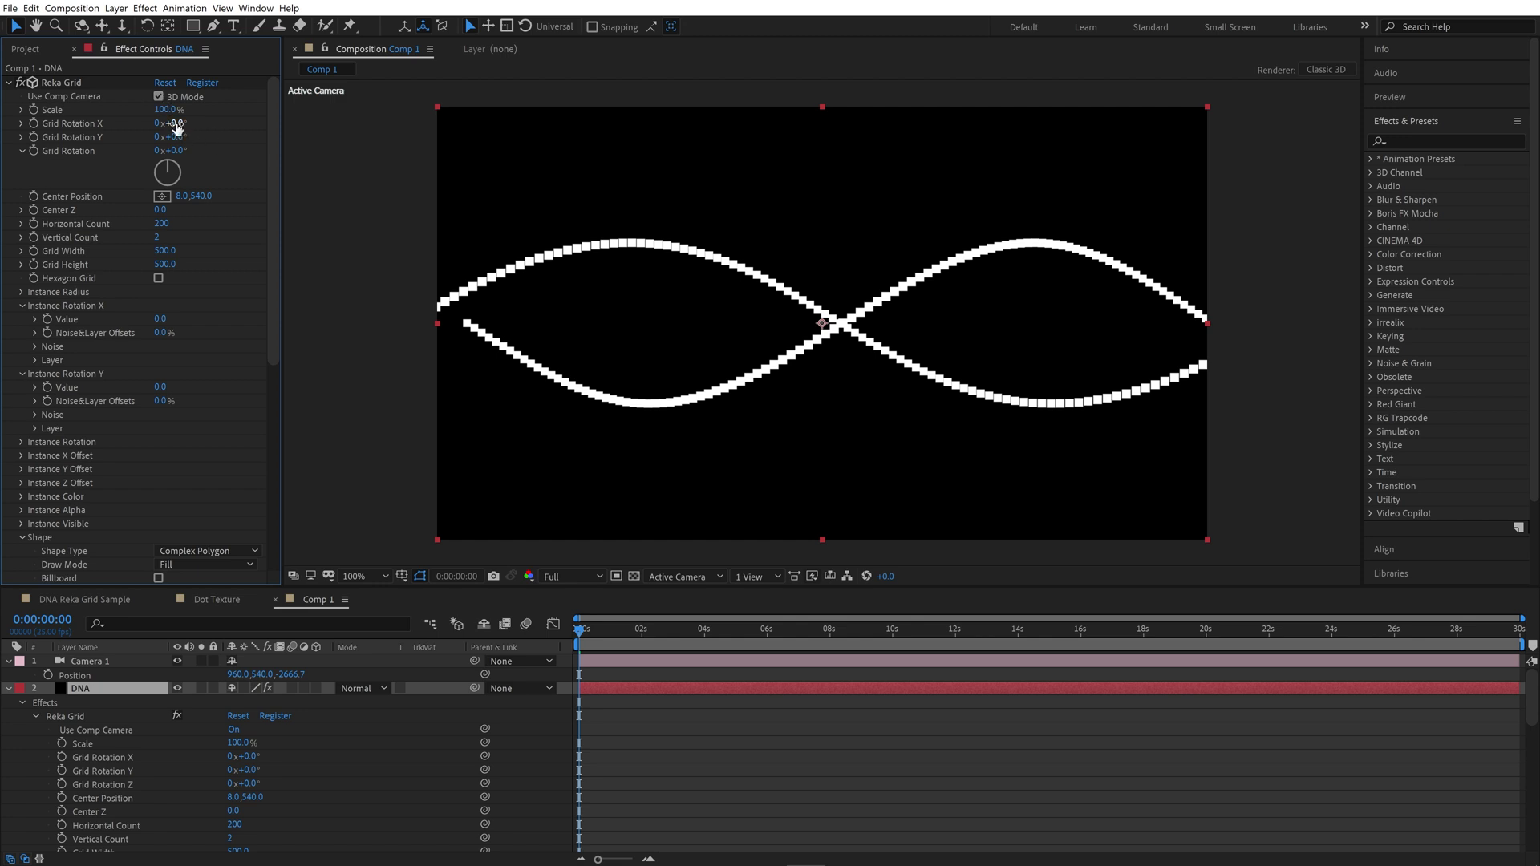
# Step: Rotate the grid 85° around X and 79° around Z, and move its center to about 732, 515
pyautogui.moveTo(170, 123); pyautogui.dragTo(226, 138)
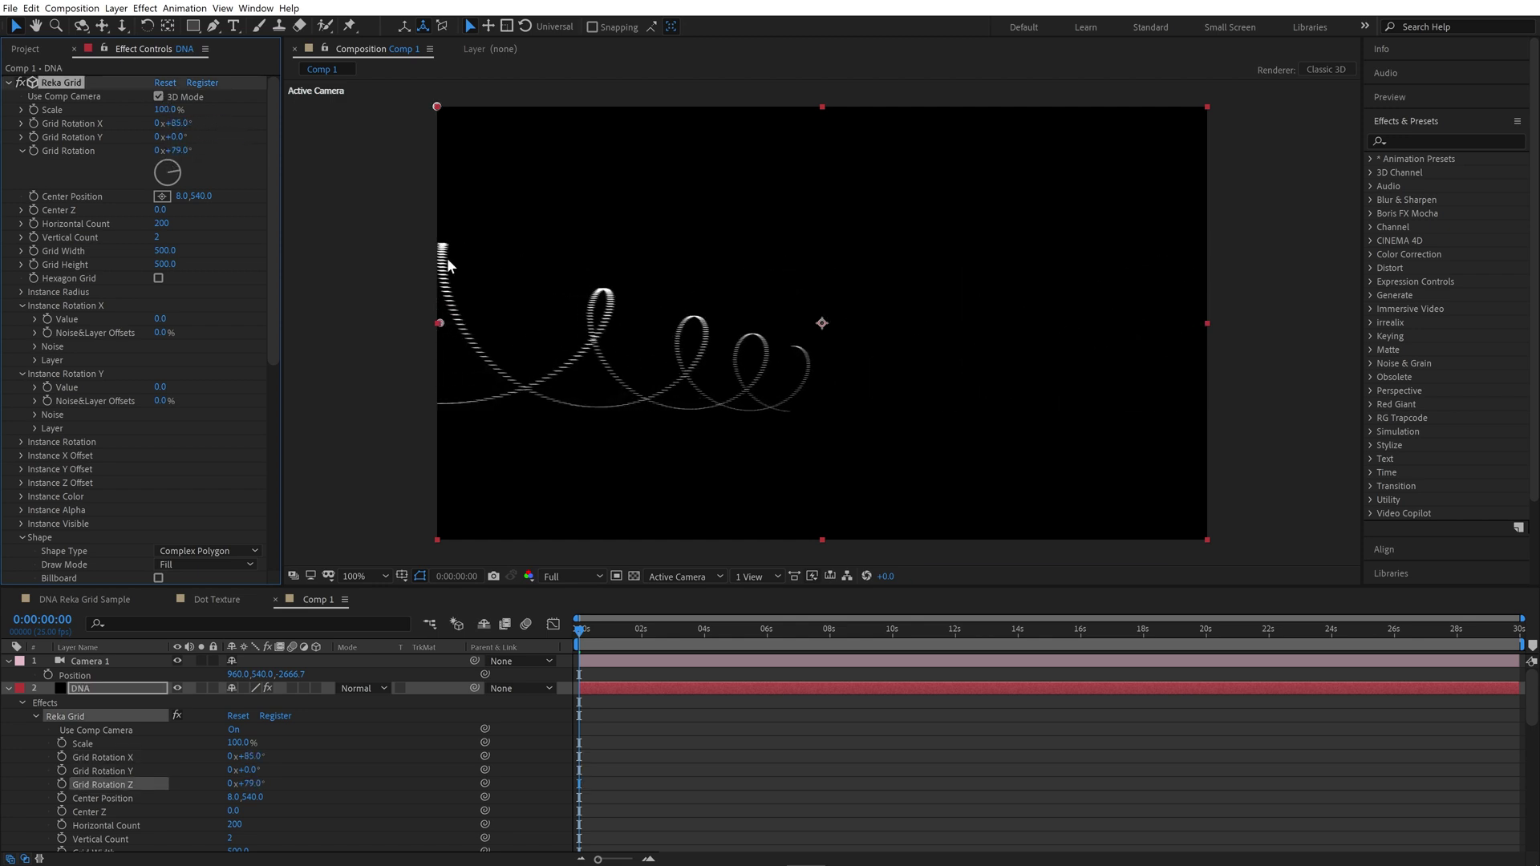
pyautogui.moveTo(440, 323); pyautogui.dragTo(732, 312)
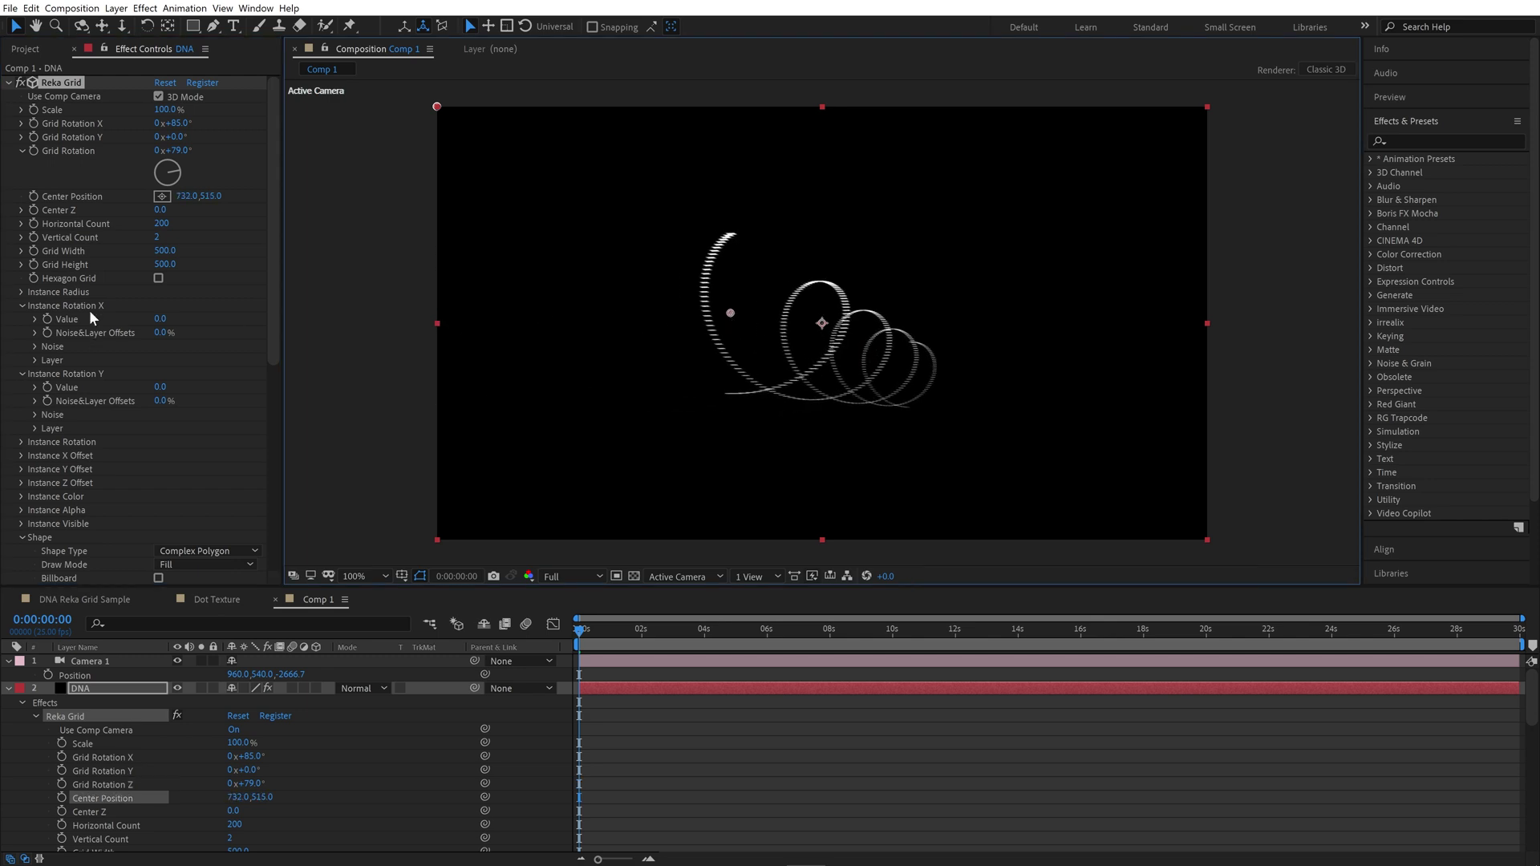
# Step: Enable Billboard for the shape and set the Instance Radius value to 4
pyautogui.moveTo(271, 279); pyautogui.dragTo(279, 503)
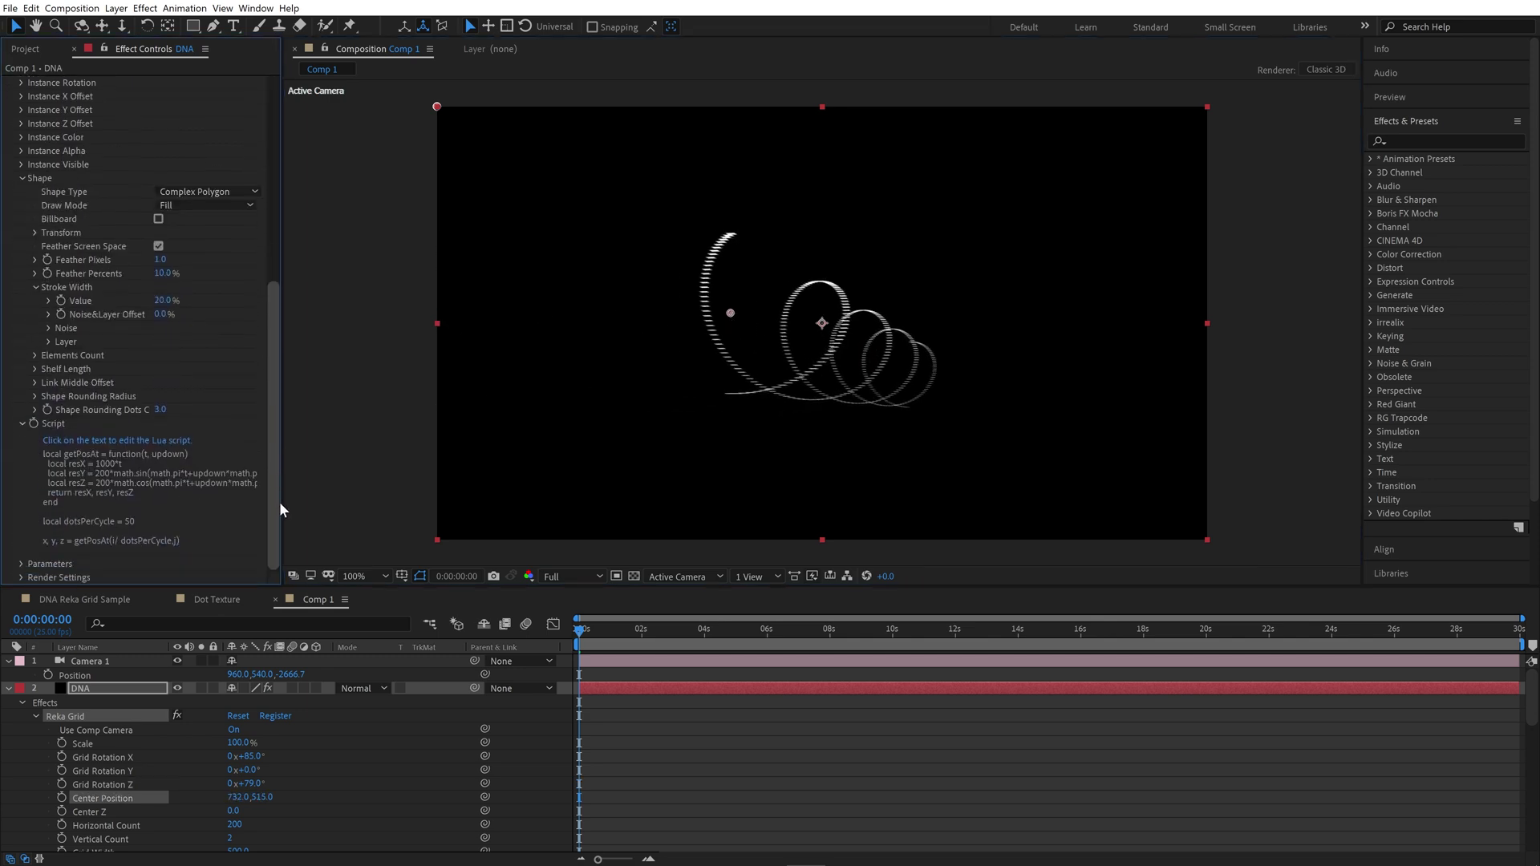
pyautogui.click(158, 219)
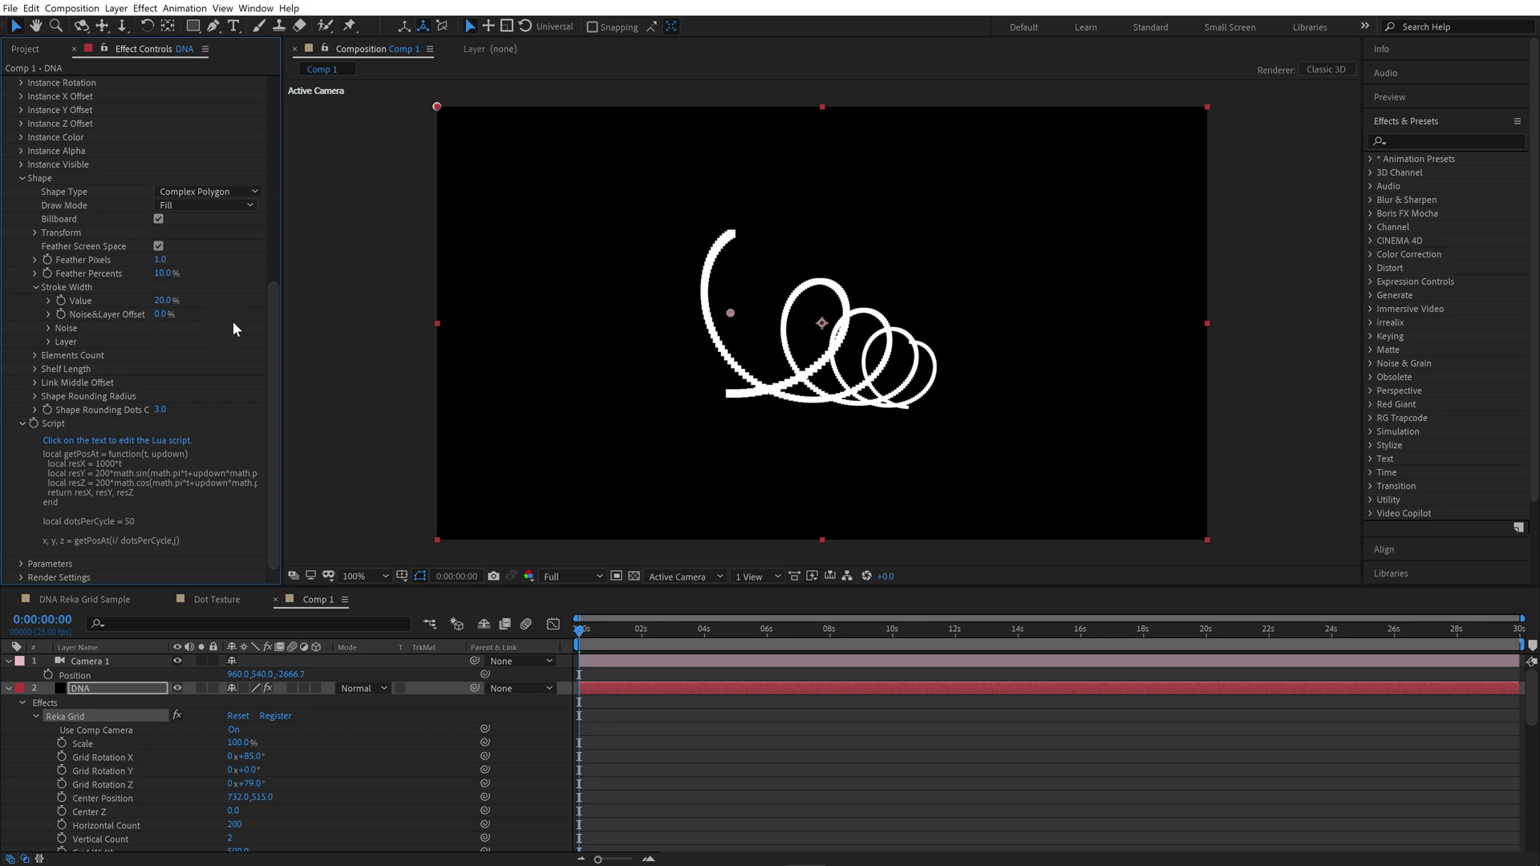
pyautogui.scroll(5, 233, 321)
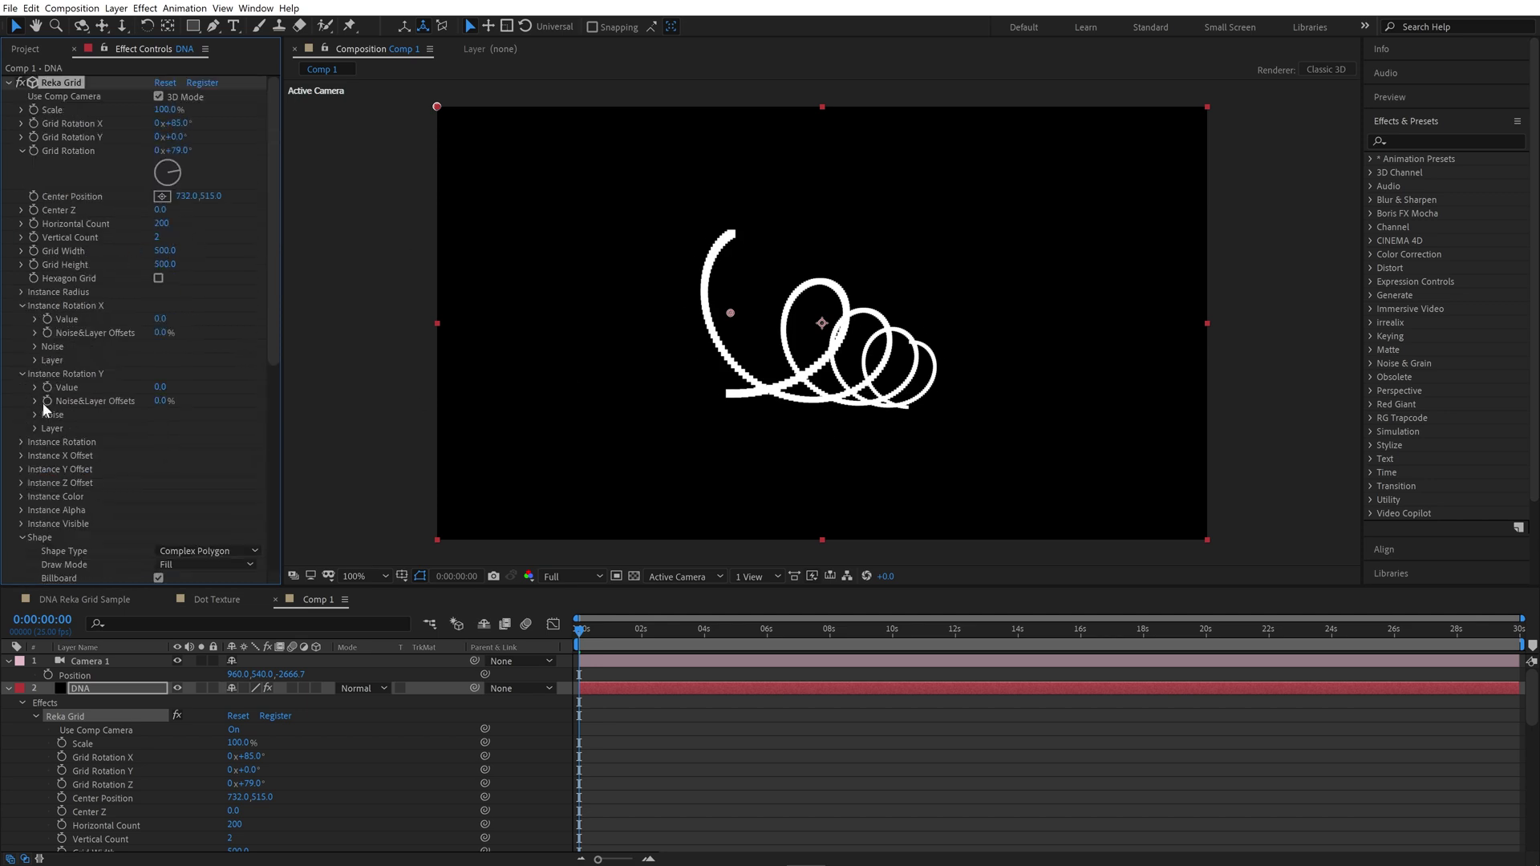
pyautogui.click(21, 292)
pyautogui.click(164, 305)
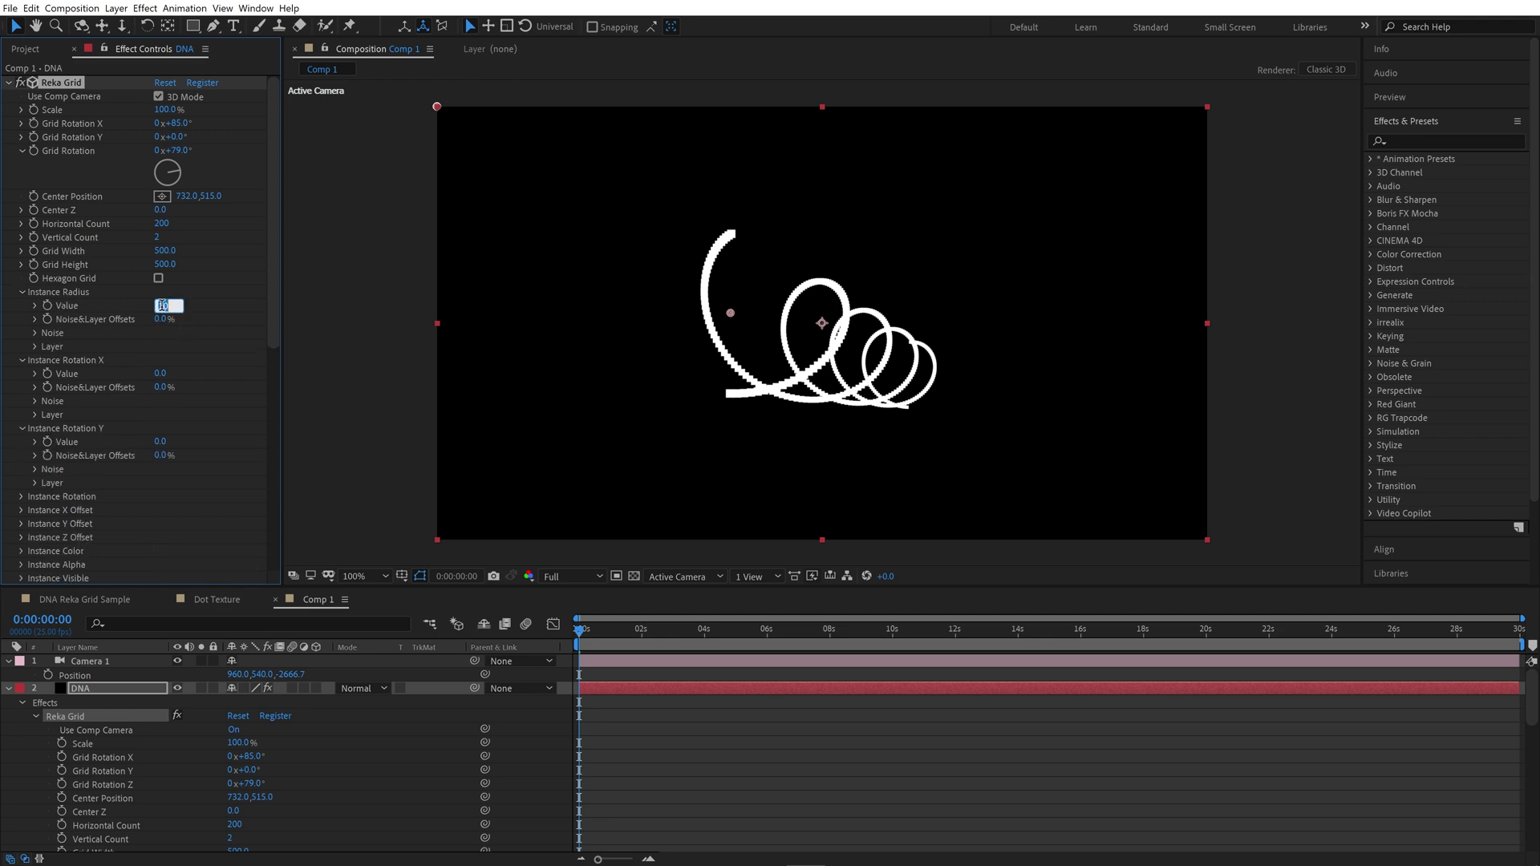
pyautogui.write('4')
pyautogui.press('Return')
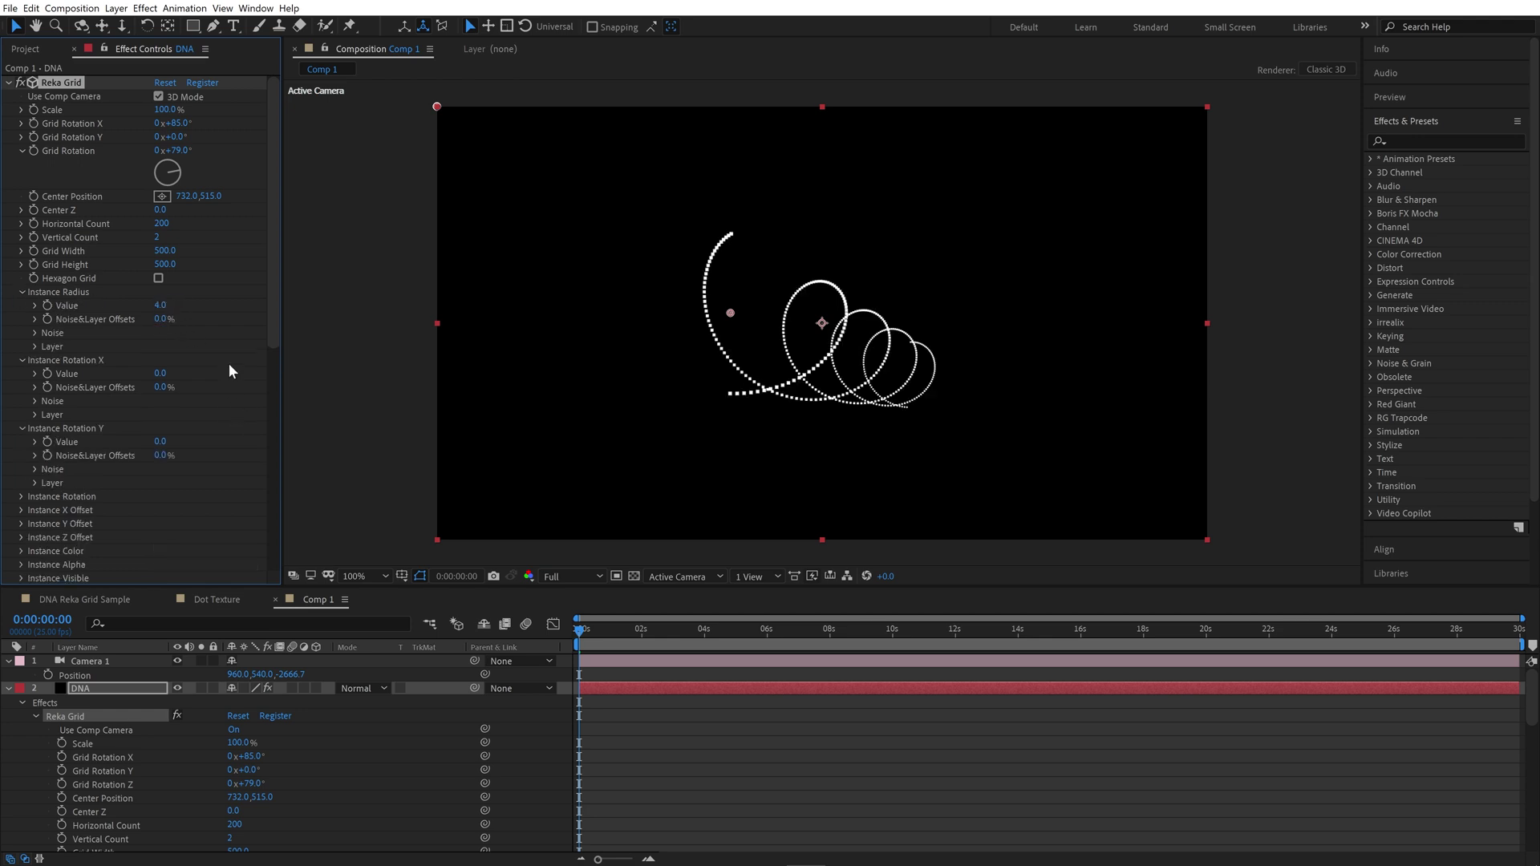
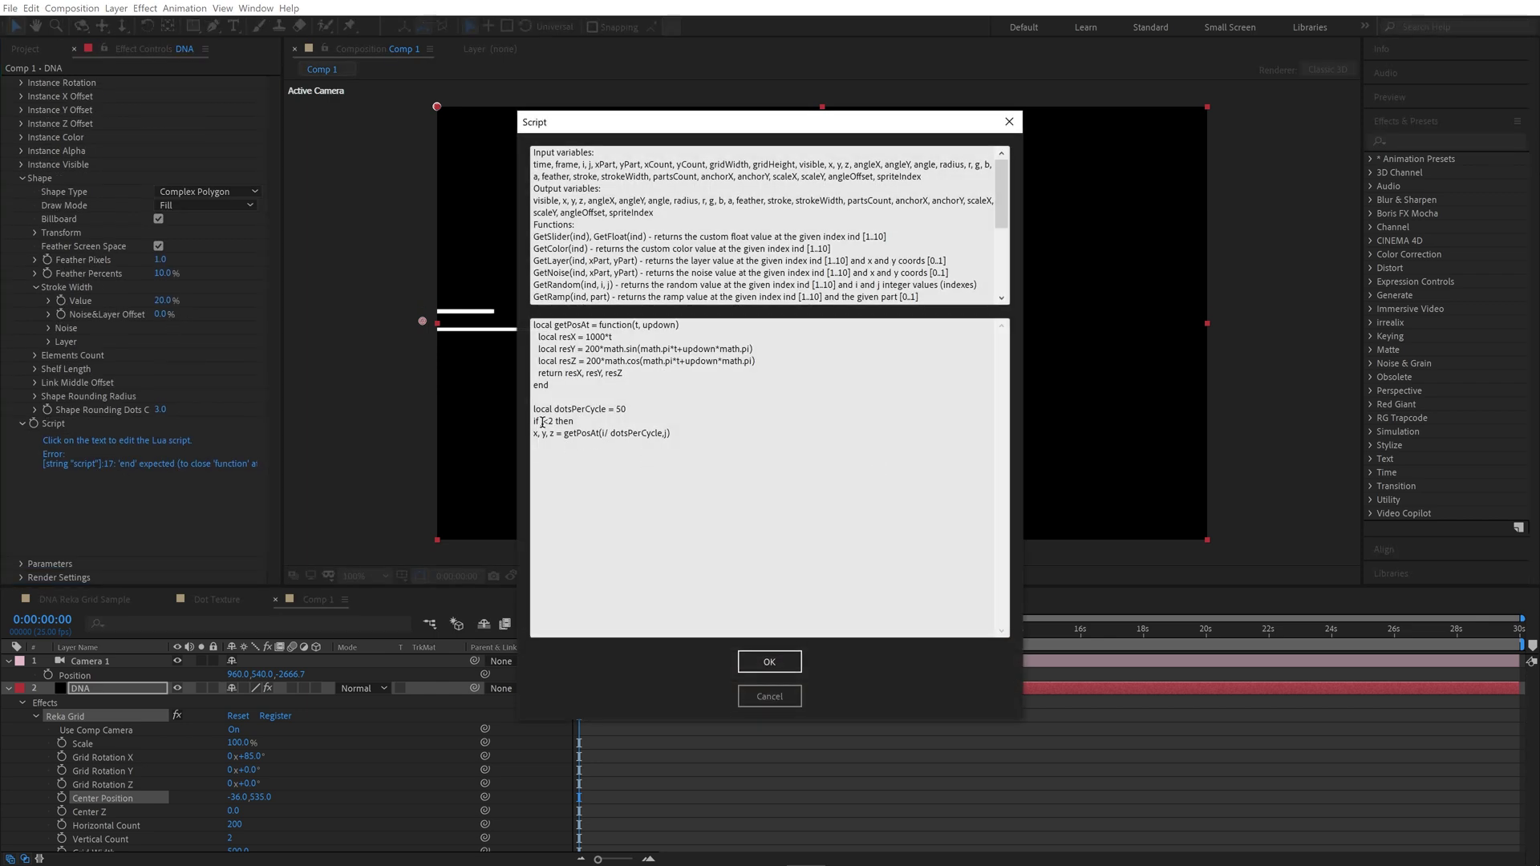
# Step: Change the script's condition to "if j<2 then" and add "else" and "end" lines below the getPosAt call
pyautogui.doubleClick(541, 422)
pyautogui.write('j')
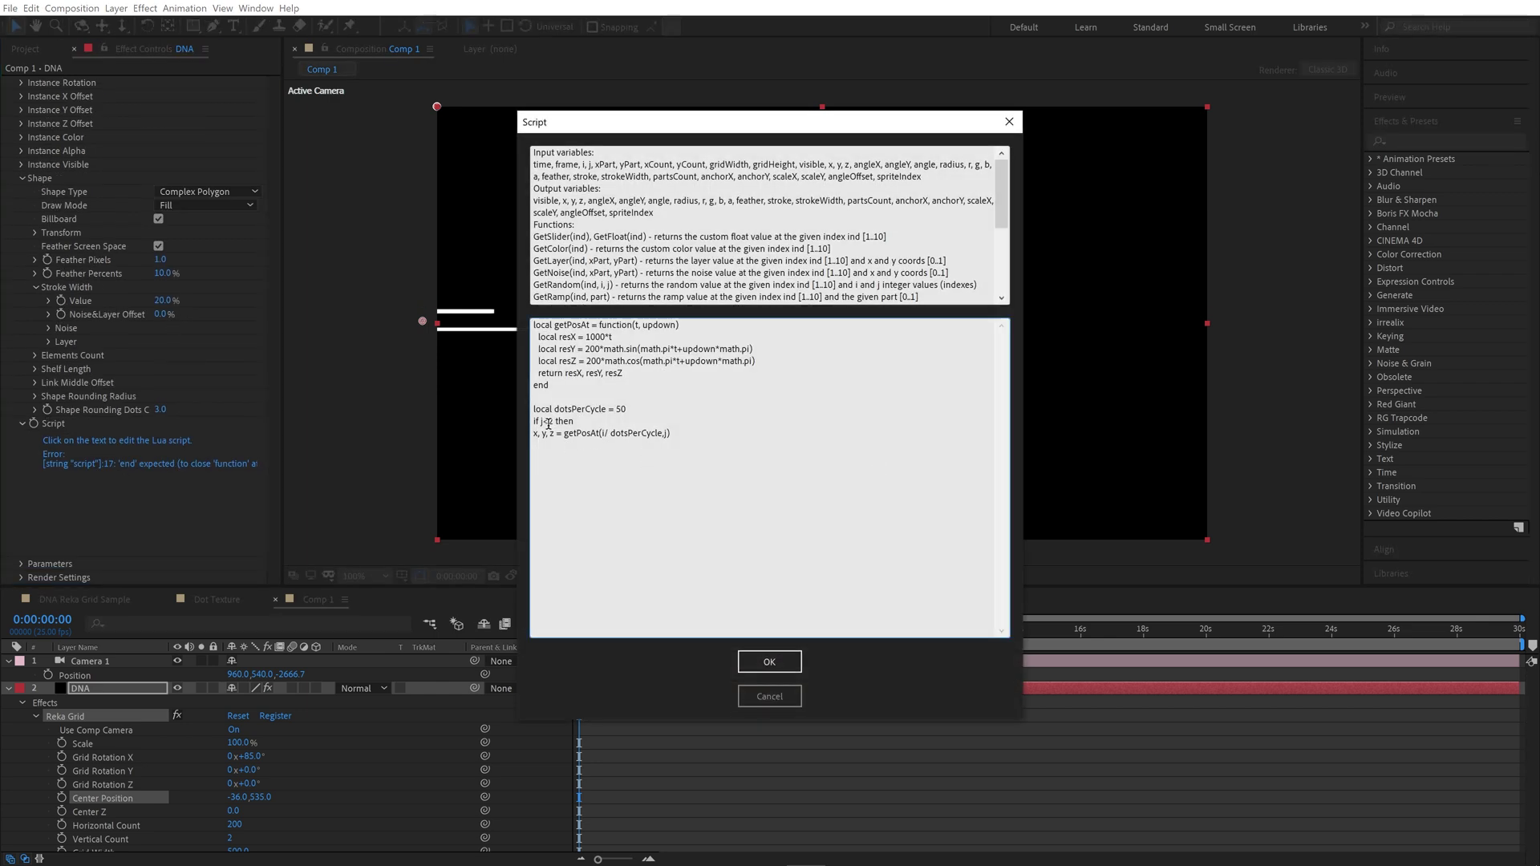
pyautogui.click(707, 435)
pyautogui.write('else')
pyautogui.write('end')
# Step: Indent the x, y, z line and declare "local dotsPerLine = 20" and "local linesPerCycle = 5" in the else branch
pyautogui.write('  local')
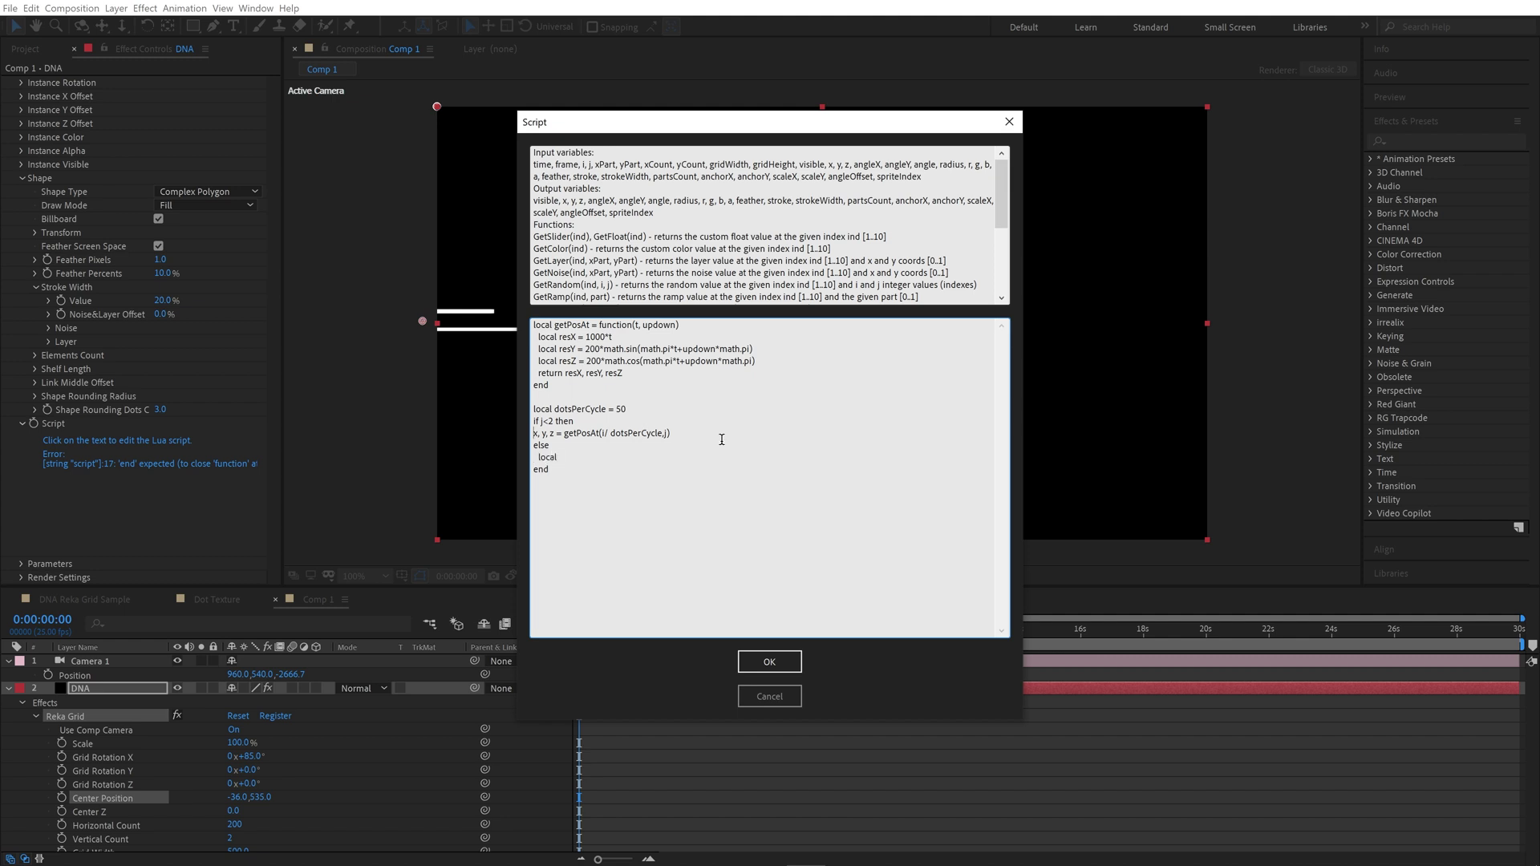
pyautogui.press('Down')
pyautogui.press('Down')
pyautogui.press('End')
pyautogui.write('dotsPerLine = ')
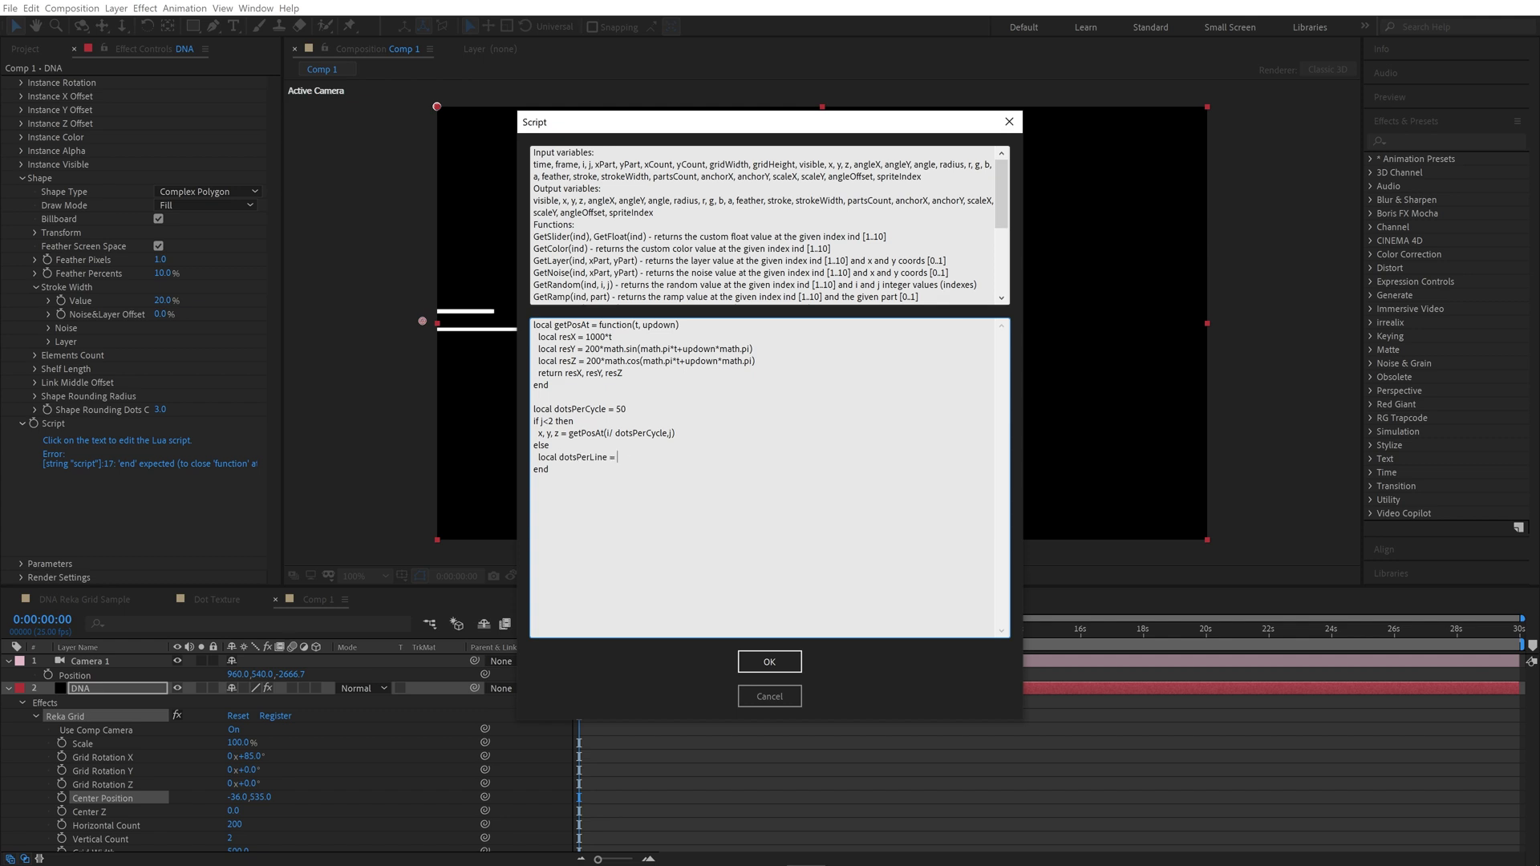
pyautogui.write('020')
pyautogui.press('Return')
pyautogui.write('local linesPerCycle = 5')
pyautogui.press('Return')
# Step: Add the line "local t = math.floor(i/dotsPerLine) / (linesPerCycle-1)" followed by a blank line
pyautogui.write('local t = math.floor(i/')
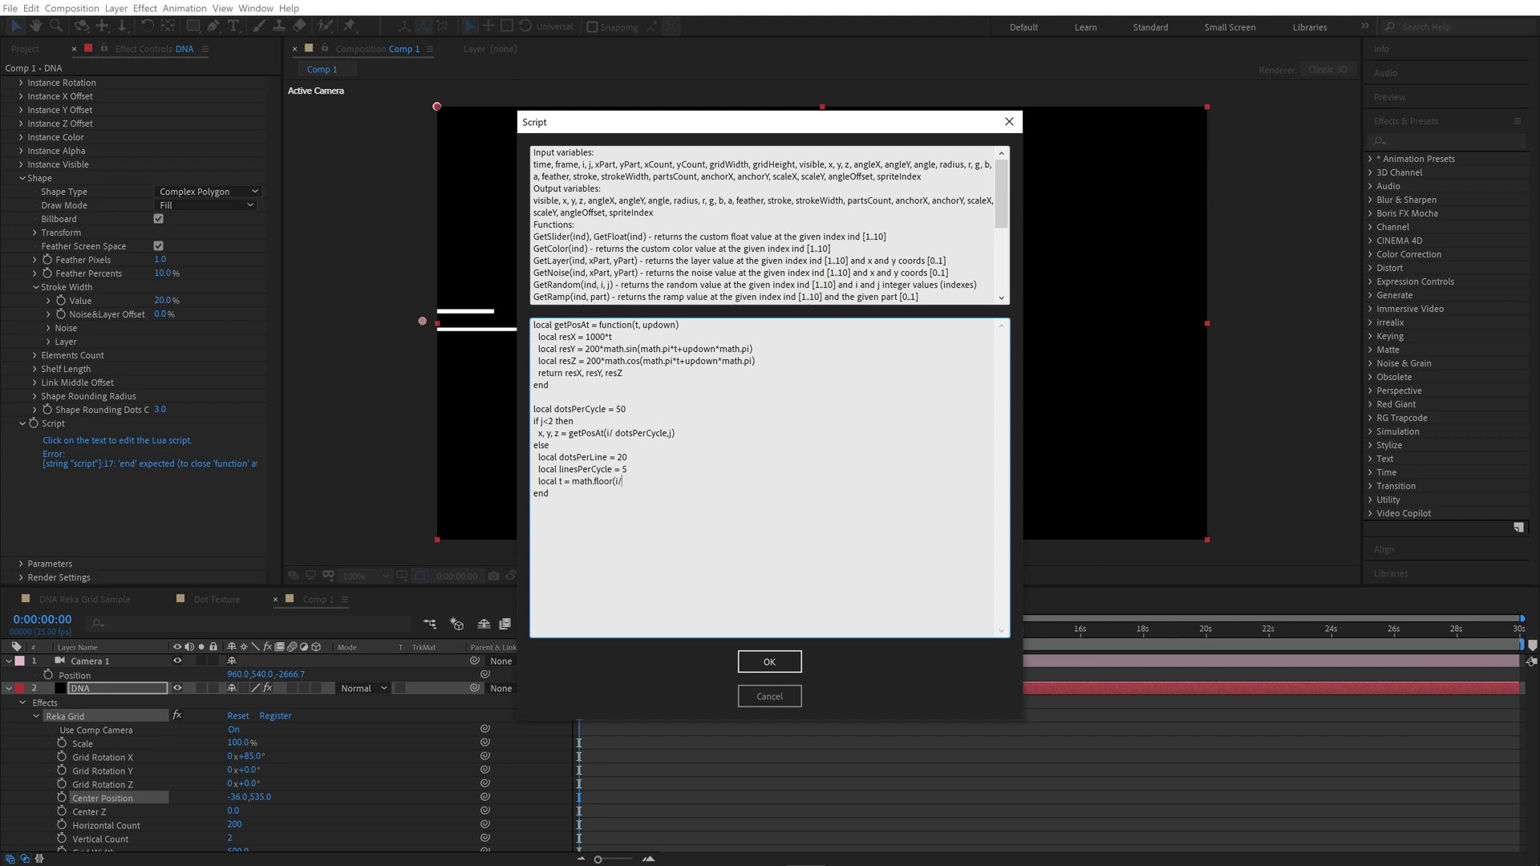
pyautogui.write('dots')
pyautogui.write('Per')
pyautogui.write('Line')
pyautogui.write(') / ')
pyautogui.write('(linesP)')
pyautogui.press('Left')
pyautogui.write('linesPerCycle-1')
pyautogui.press('Right')
pyautogui.press('Return')
pyautogui.press('Return')
# Step: Add the line "local xFrom, yFrom, zFrom = getPosAt(t,0)" to the else branch
pyautogui.write('local ')
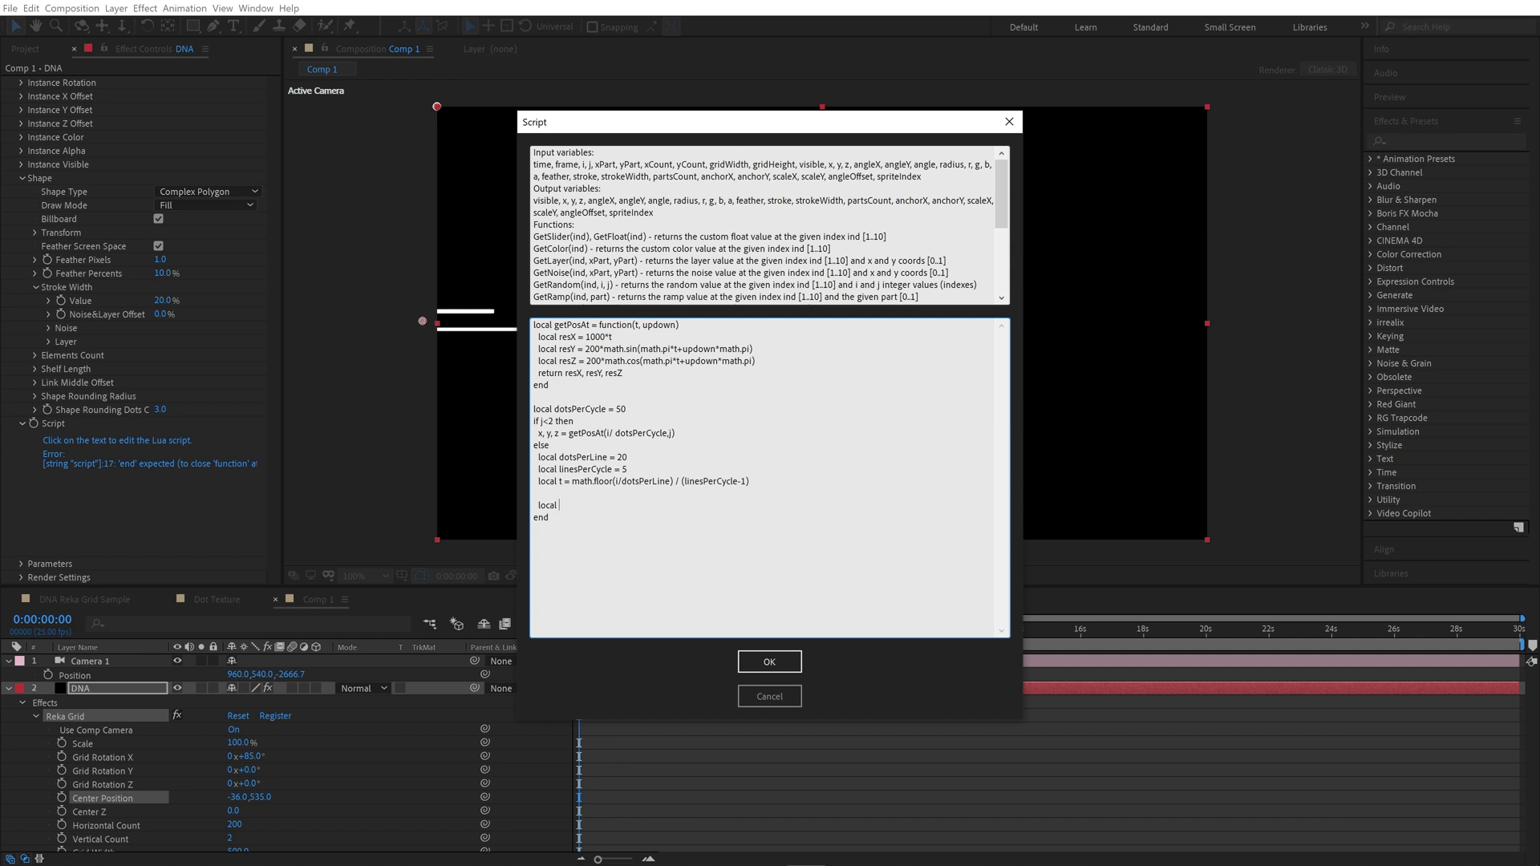
pyautogui.write('xFrom, yFrom, zFrom = getPosAt(t,0')
pyautogui.press('Return')
# Step: Add the indented line "local xTo, yTo, zTo = getPosAt(t, 1)" and space the arguments of both getPosAt calls alike
pyautogui.write('lo')
pyautogui.press('Tab')
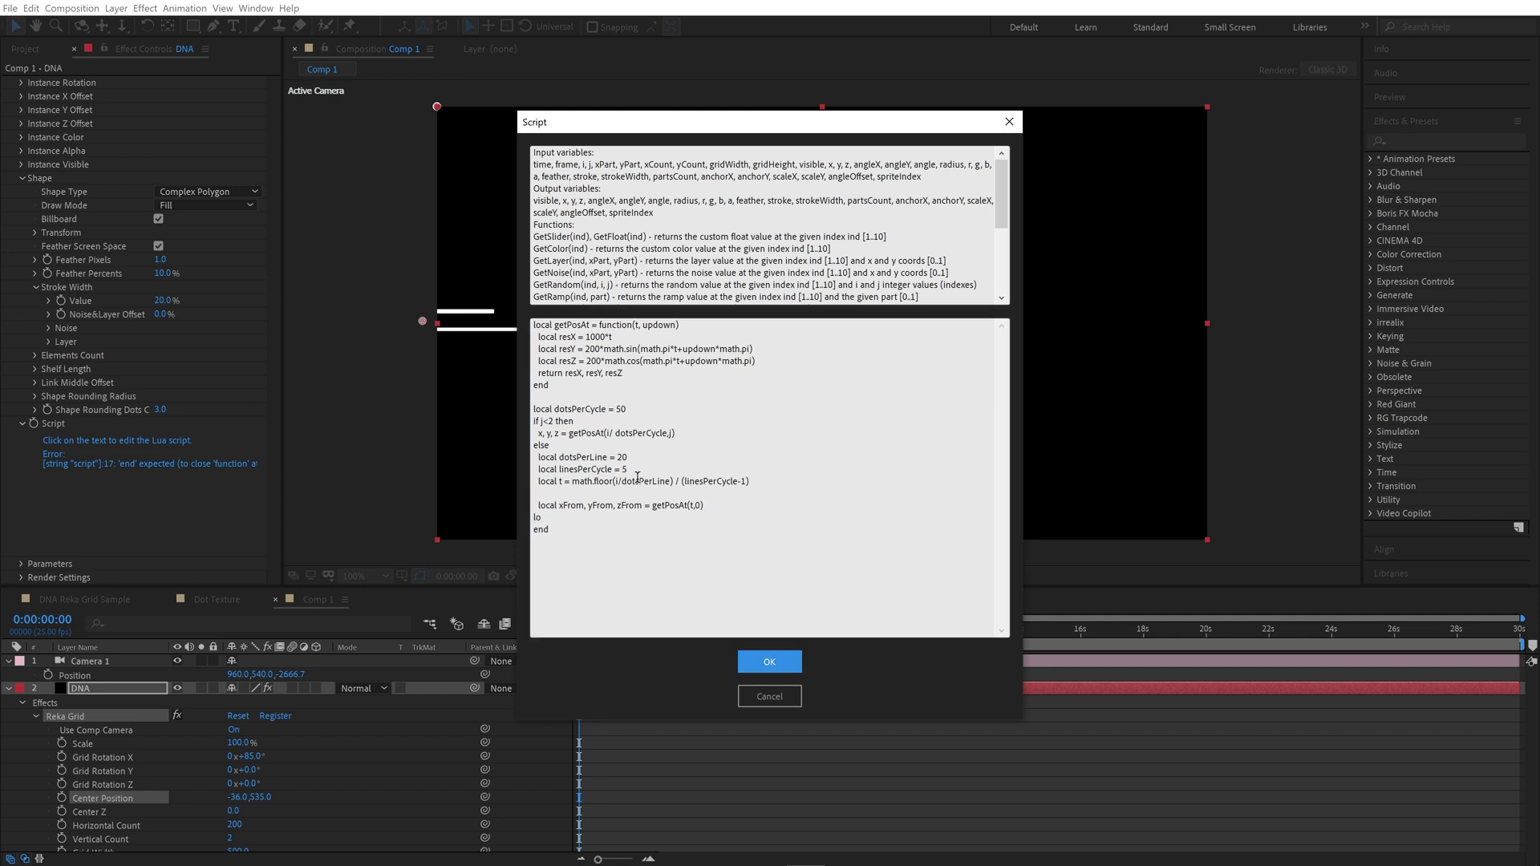
pyautogui.hotkey('shift', 'Tab')
pyautogui.press('Home')
pyautogui.press('End')
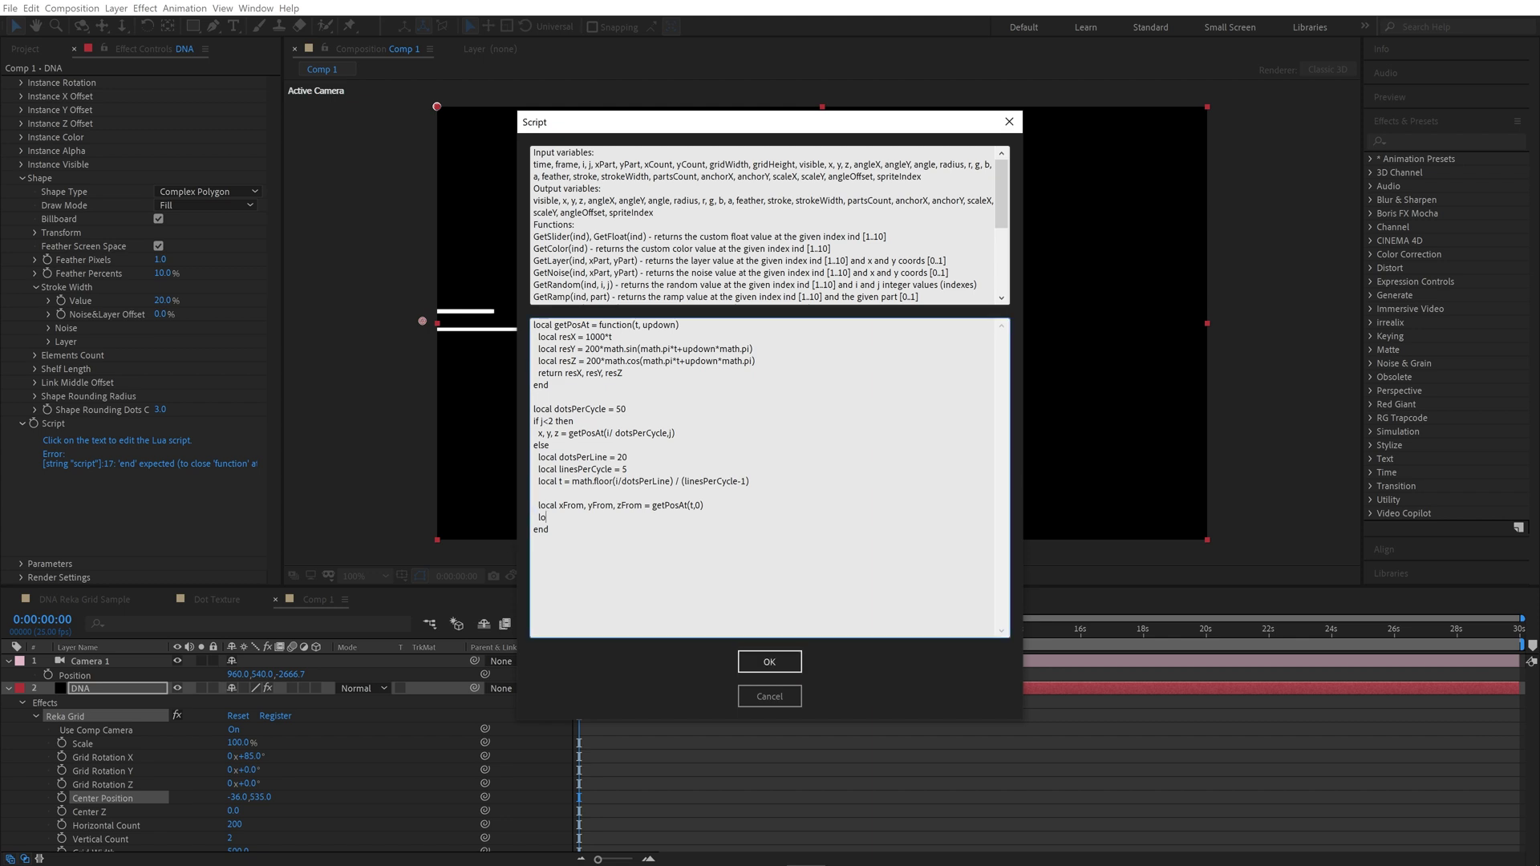
pyautogui.write('cal xTo, yTo, zTo = getPosAt(t)')
pyautogui.press('Left')
pyautogui.write('t,1')
pyautogui.click(697, 506)
pyautogui.click(663, 518)
# Step: Add the line "local lerpT = math.fmod(i, dotsPerLine) / dotsPerLine" after a blank line
pyautogui.click(679, 519)
pyautogui.press('Return')
pyautogui.press('Return')
pyautogui.write('local lerp')
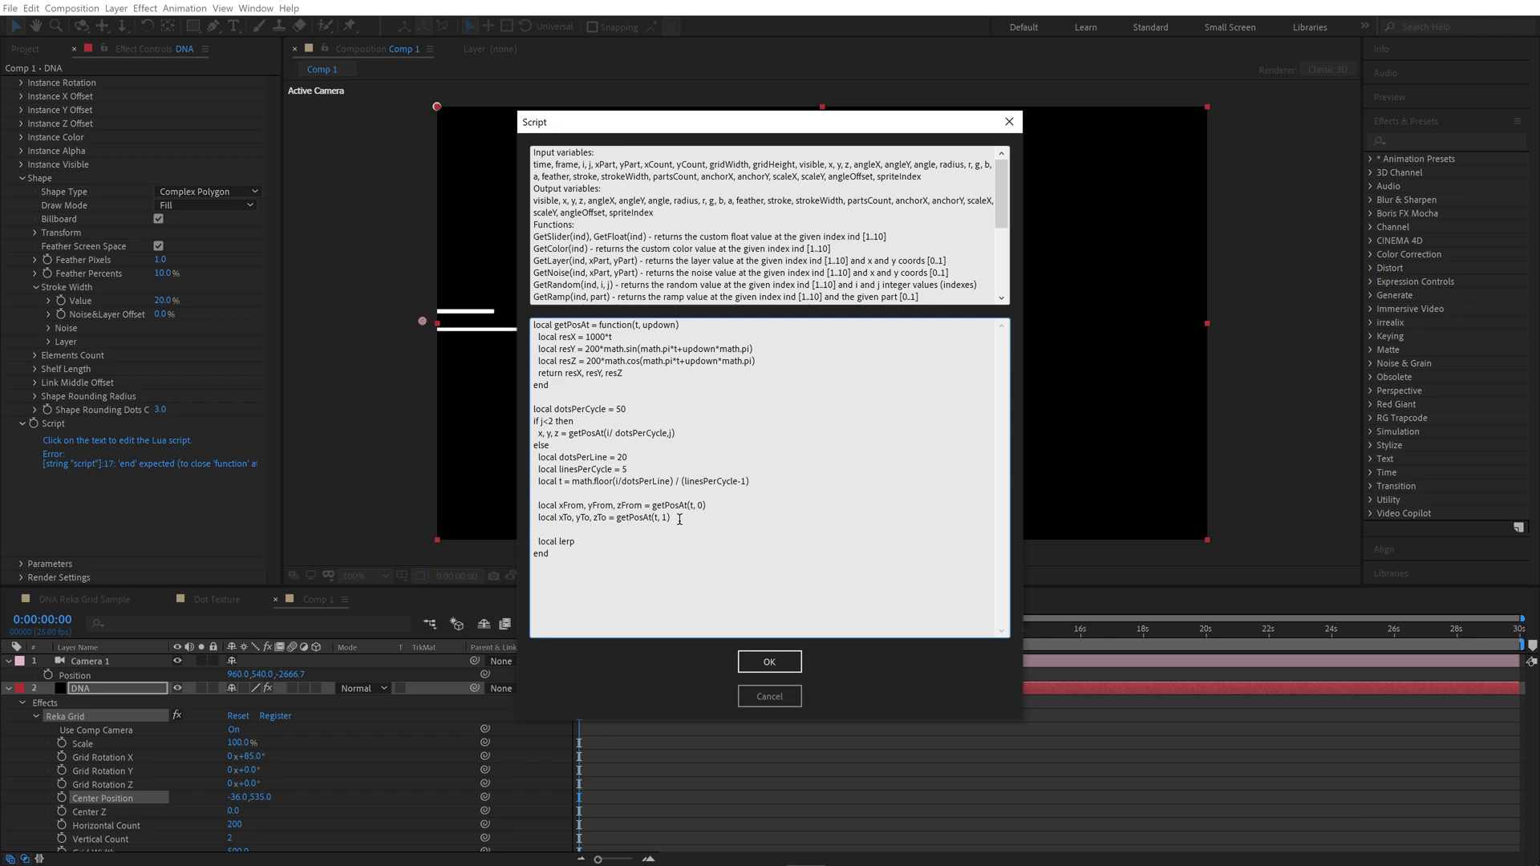
pyautogui.write('T = math.fmod(i, dotsPerL:ine')
pyautogui.press('BackSpace')
pyautogui.write(') /')
pyautogui.write(' dots')
pyautogui.write('PerLine')
pyautogui.press('Return')
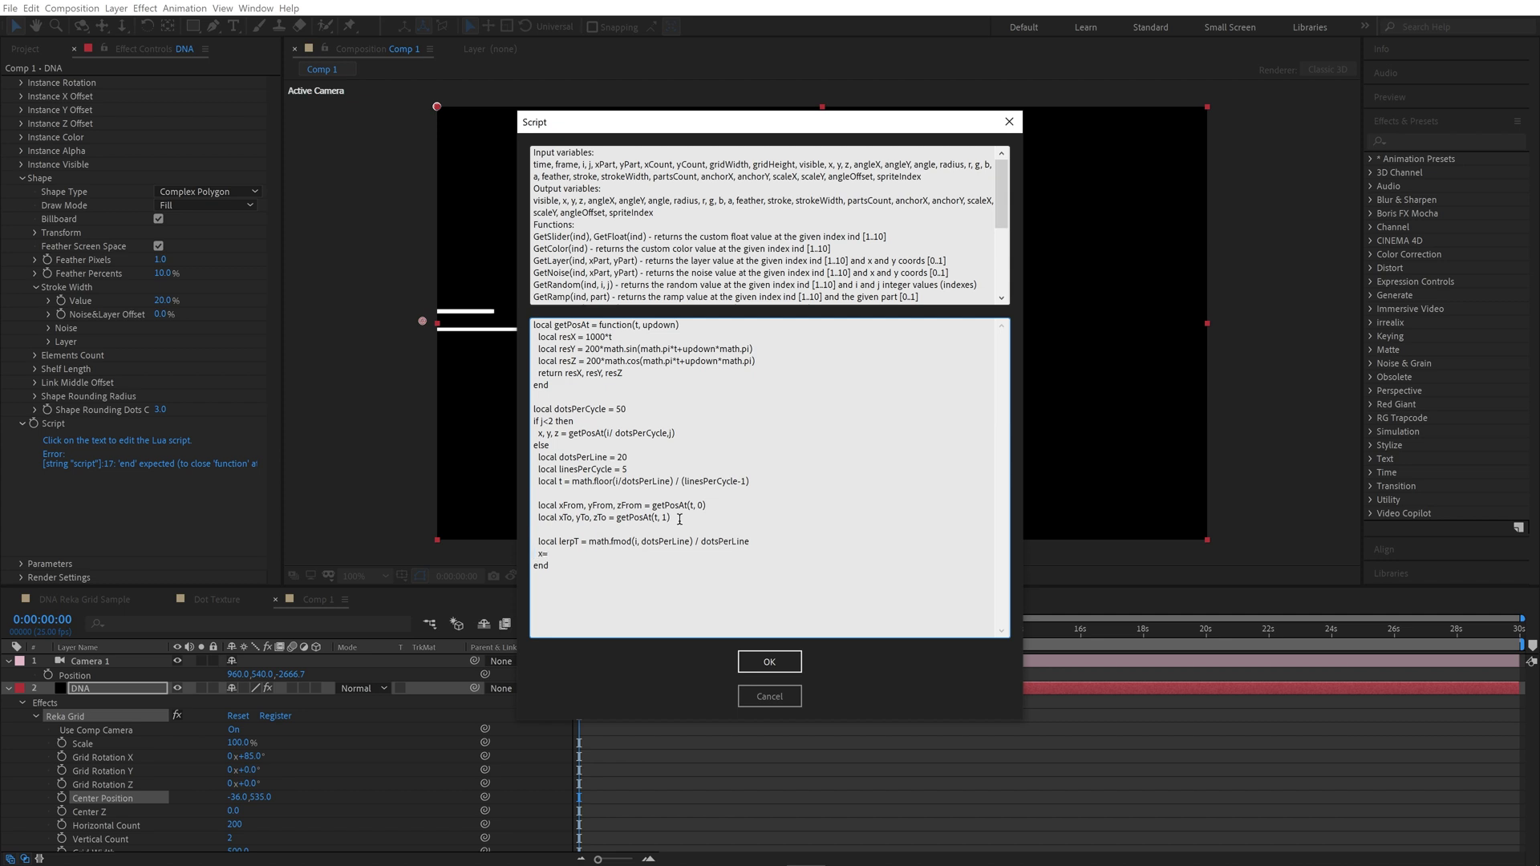
# Step: Add the line "x=Lerp(xFrom,xTo,lerpT)" and duplicate it twice below
pyautogui.write('x=Lerp(xFrom,xTo,lerpT)')
pyautogui.press('Return')
pyautogui.hotkey('shift', 'Up')
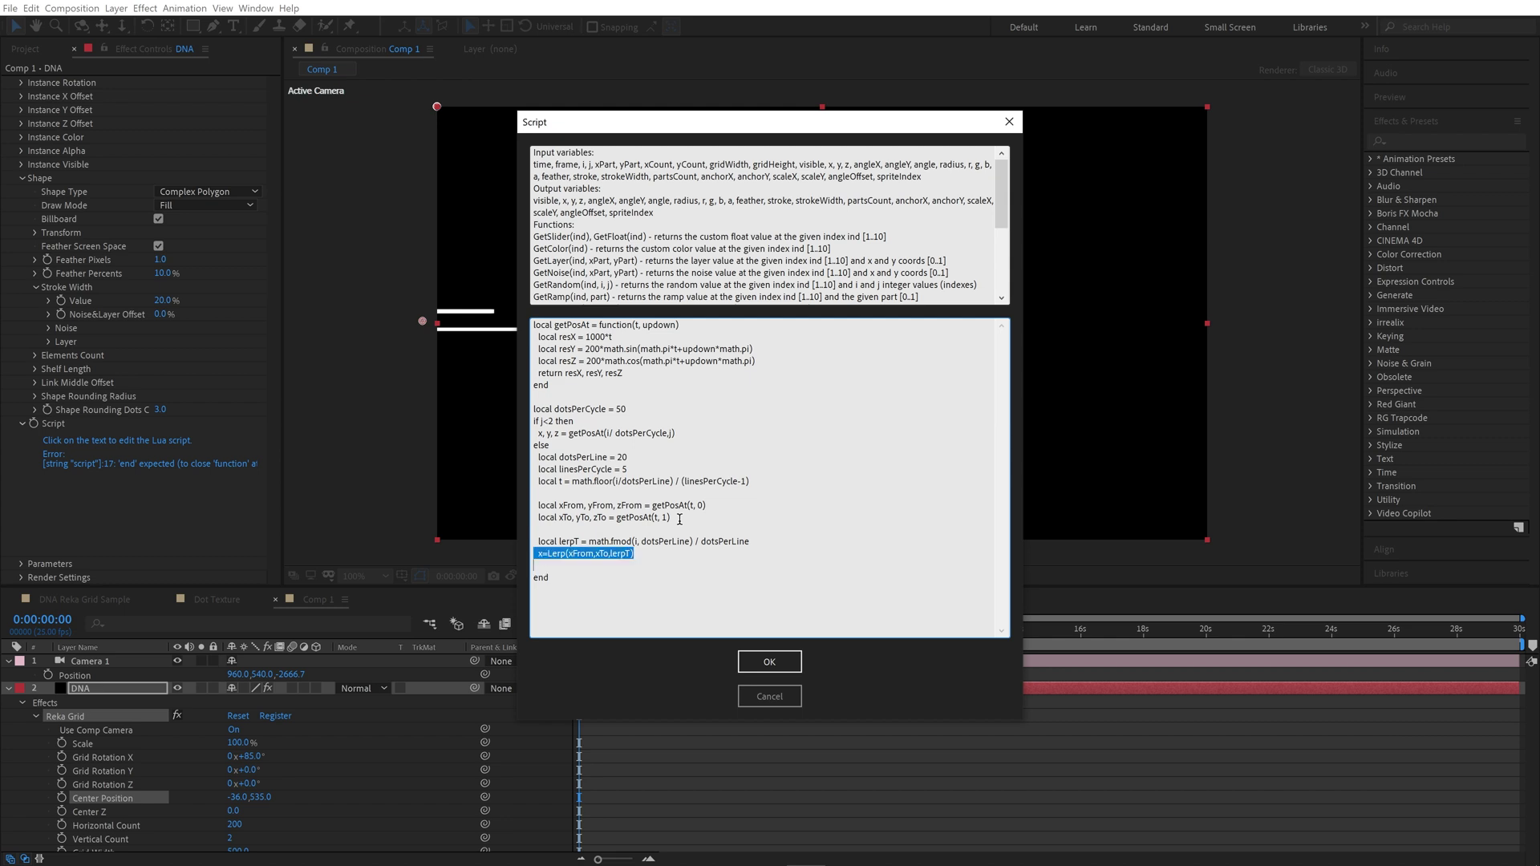
pyautogui.hotkey('ctrl', 'c')
pyautogui.hotkey('ctrl', 'v')
pyautogui.hotkey('ctrl', 'v')
pyautogui.hotkey('ctrl', 'v')
# Step: Change the second Lerp line to "y=Lerp(yFrom,yTo,lerpT)"
pyautogui.press('Delete')
pyautogui.write('y')
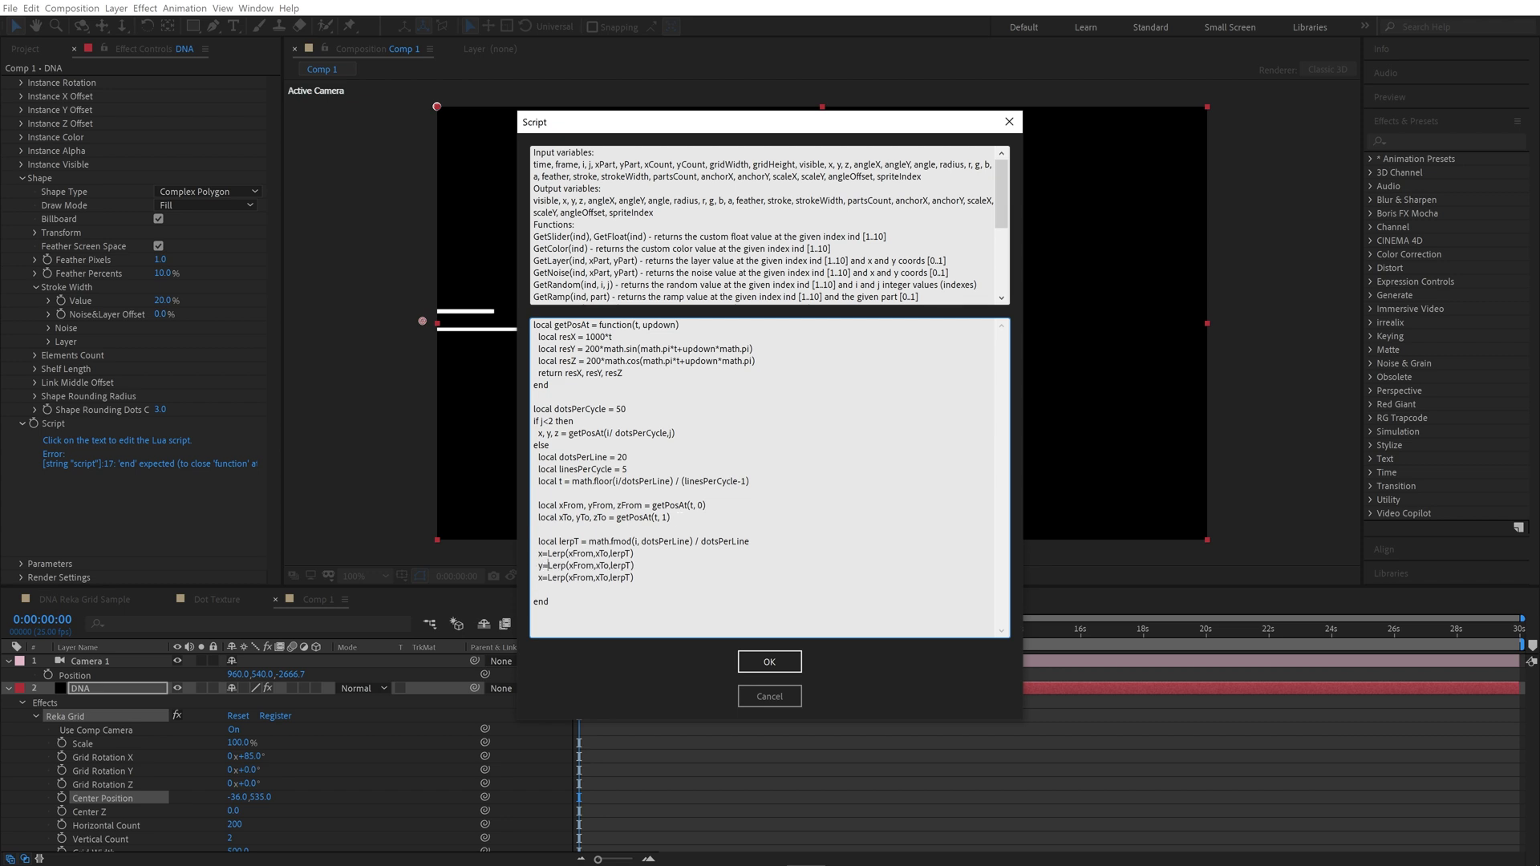
pyautogui.click(569, 566)
pyautogui.press('Delete')
pyautogui.write('y')
pyautogui.click(597, 566)
pyautogui.press('Delete')
pyautogui.write('y')
# Step: Change the third Lerp line to "z=Lerp(zFrom,zTo,lerpT)" and apply the script
pyautogui.press('Delete')
pyautogui.write('z')
pyautogui.click(569, 578)
pyautogui.press('Delete')
pyautogui.write('z')
pyautogui.click(598, 578)
pyautogui.press('Delete')
pyautogui.write('z')
pyautogui.click(769, 661)
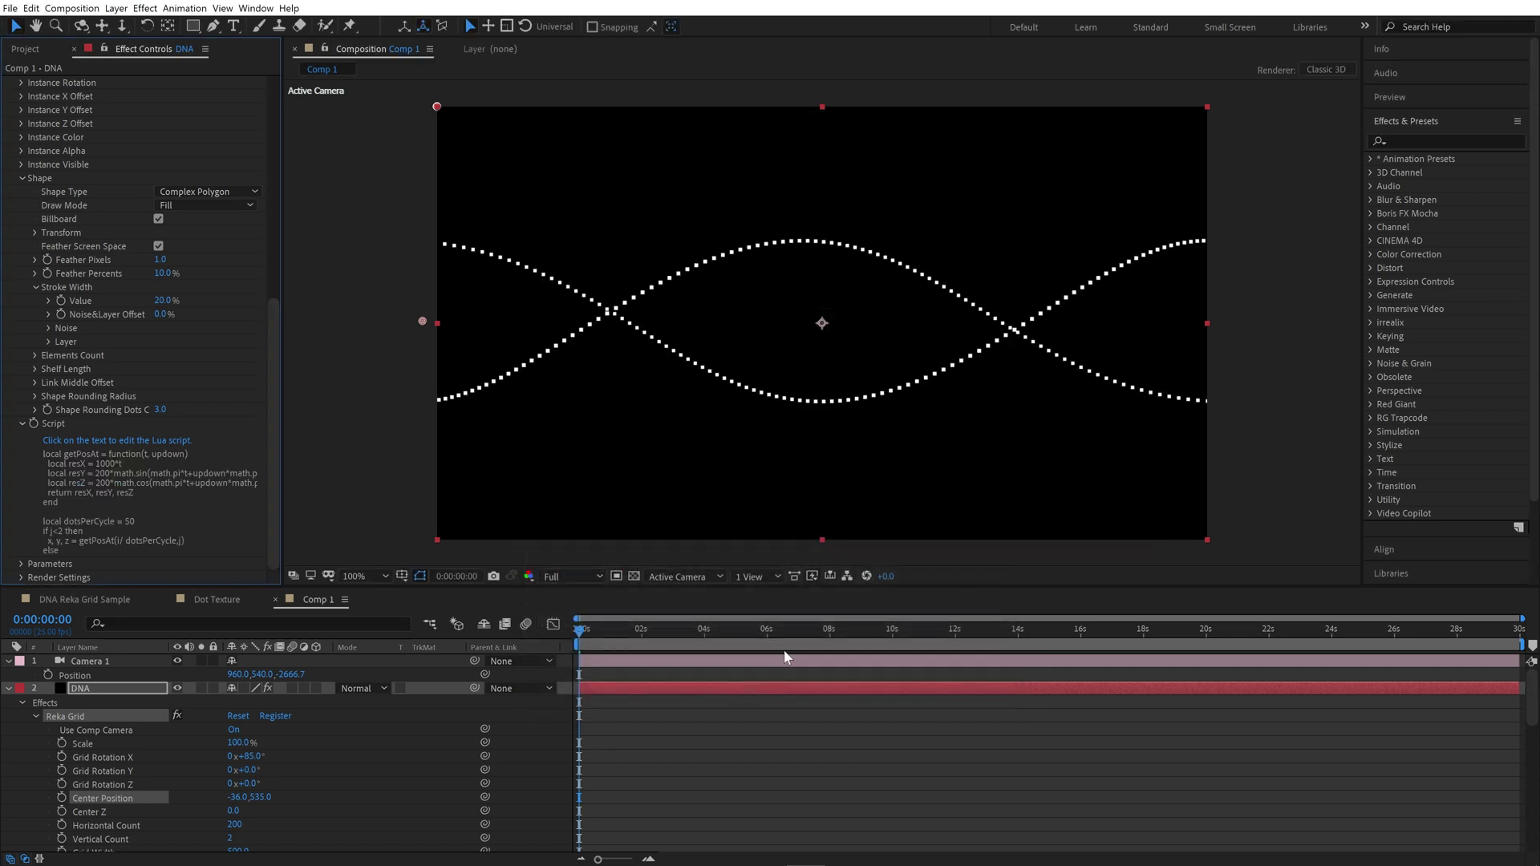
# Step: Set the grid's Vertical Count to 3
pyautogui.scroll(10, 200, 322)
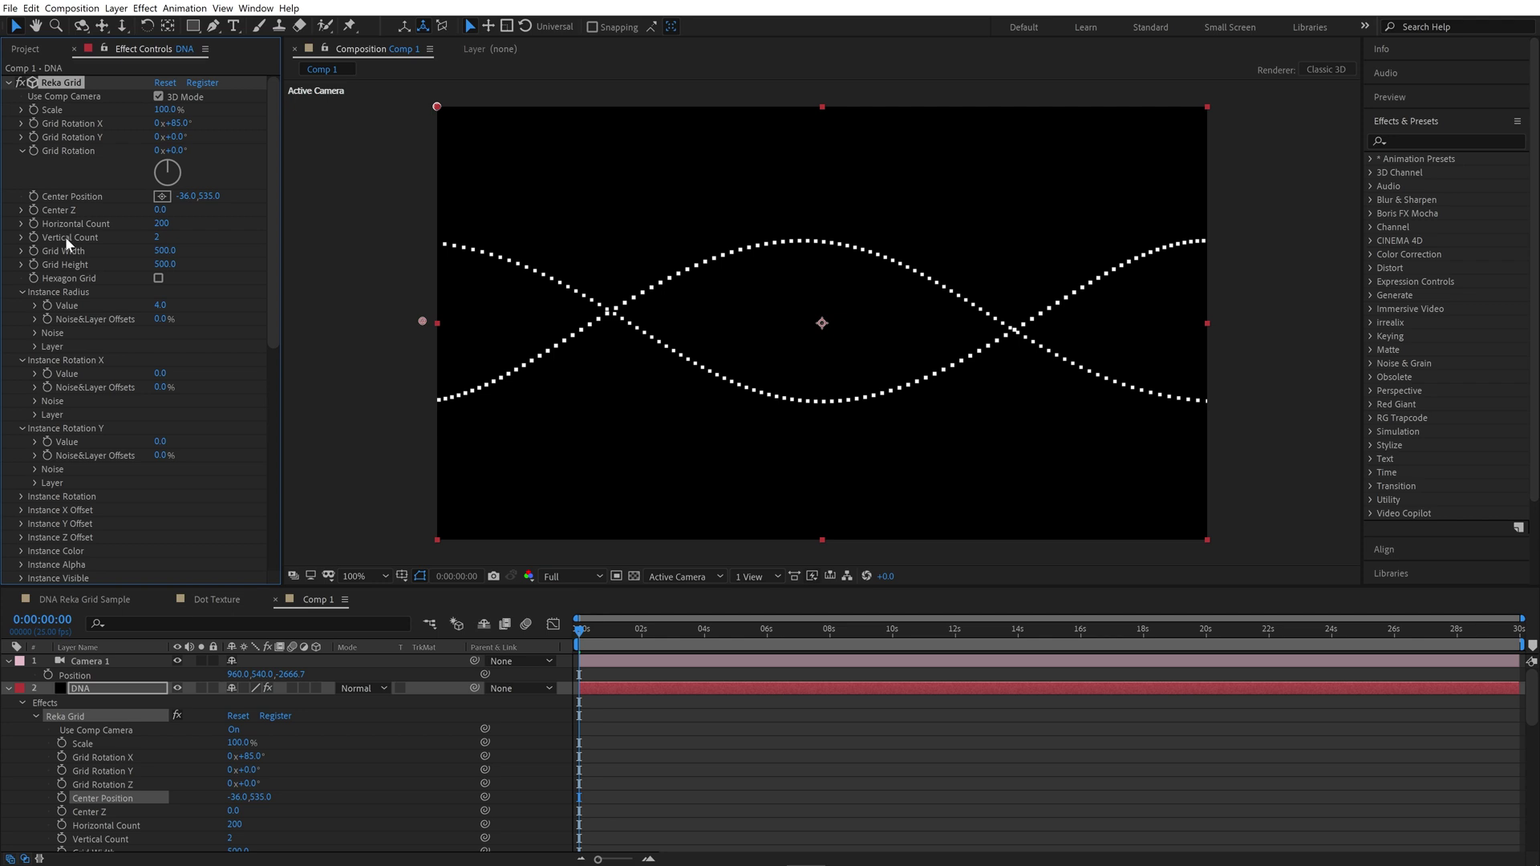
pyautogui.click(155, 238)
pyautogui.write('3')
pyautogui.press('Return')
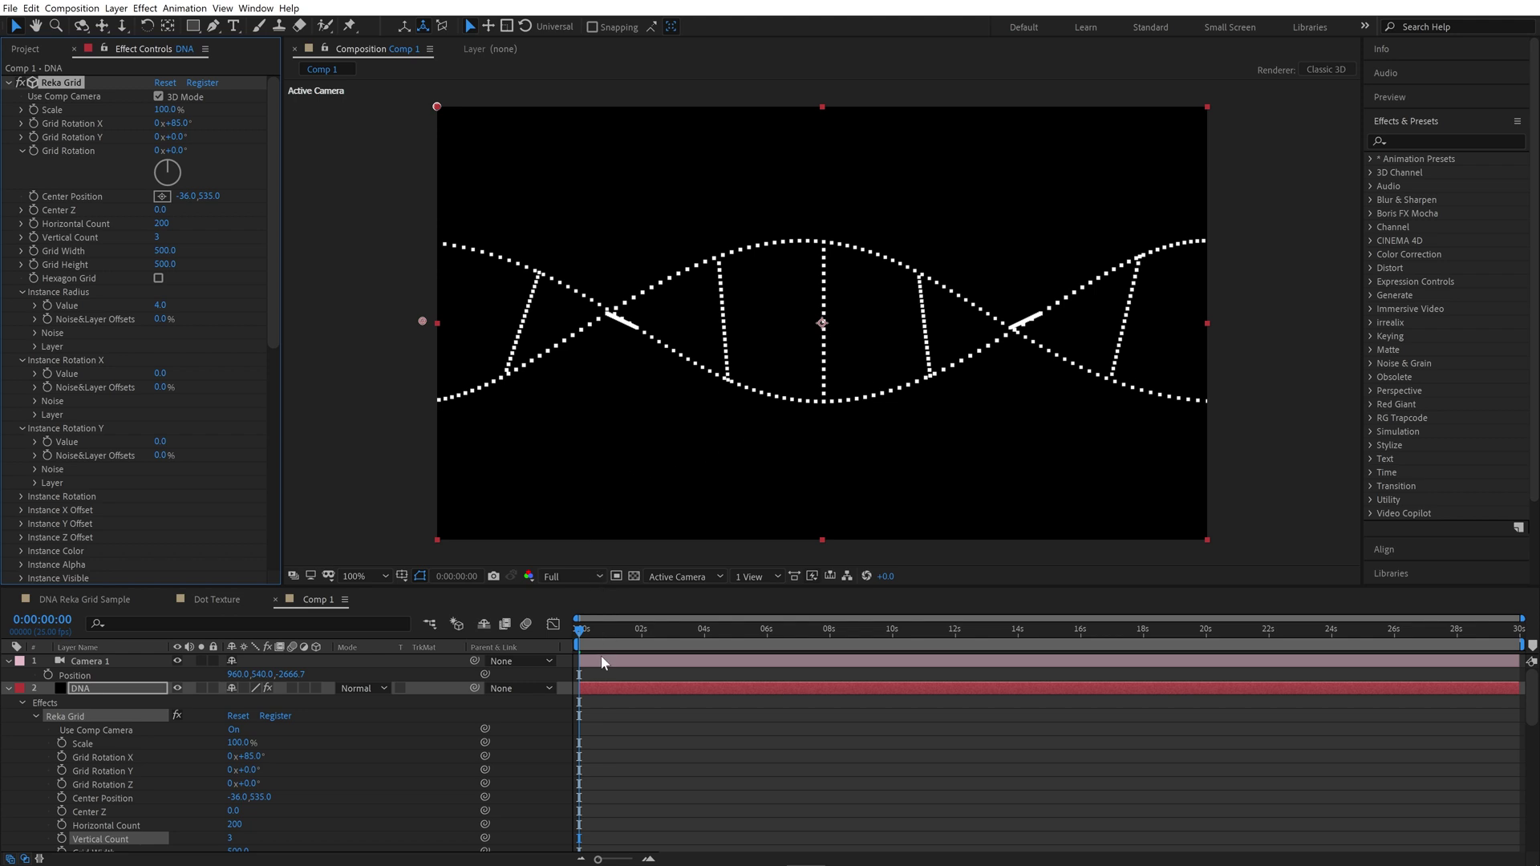
# Step: Expand the effect's Parameters group and its Sliders list
pyautogui.scroll(-6, 166, 461)
pyautogui.click(21, 564)
pyautogui.scroll(-3, 24, 553)
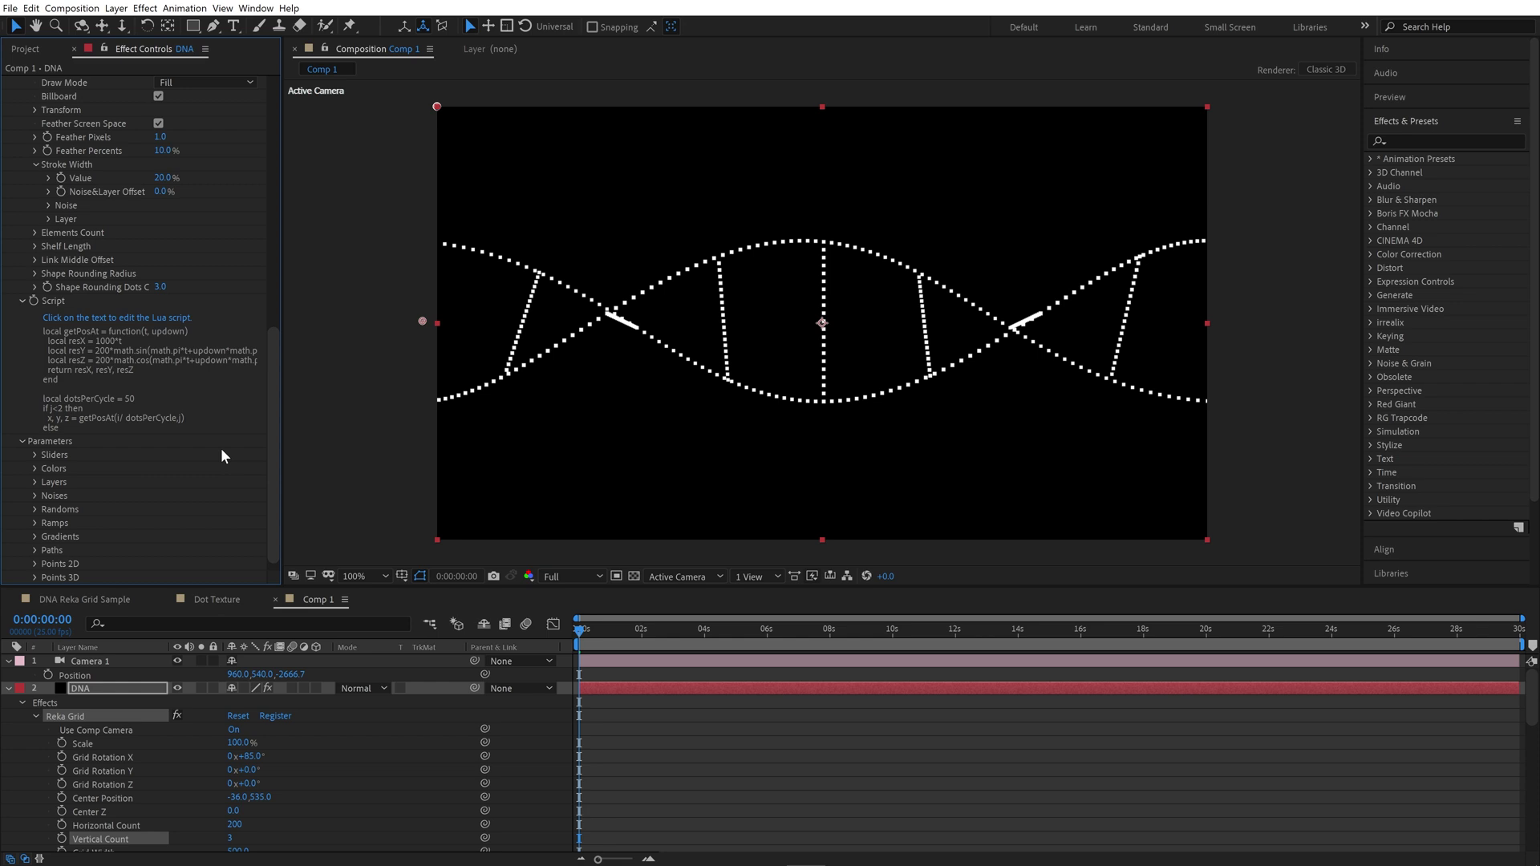
pyautogui.click(34, 455)
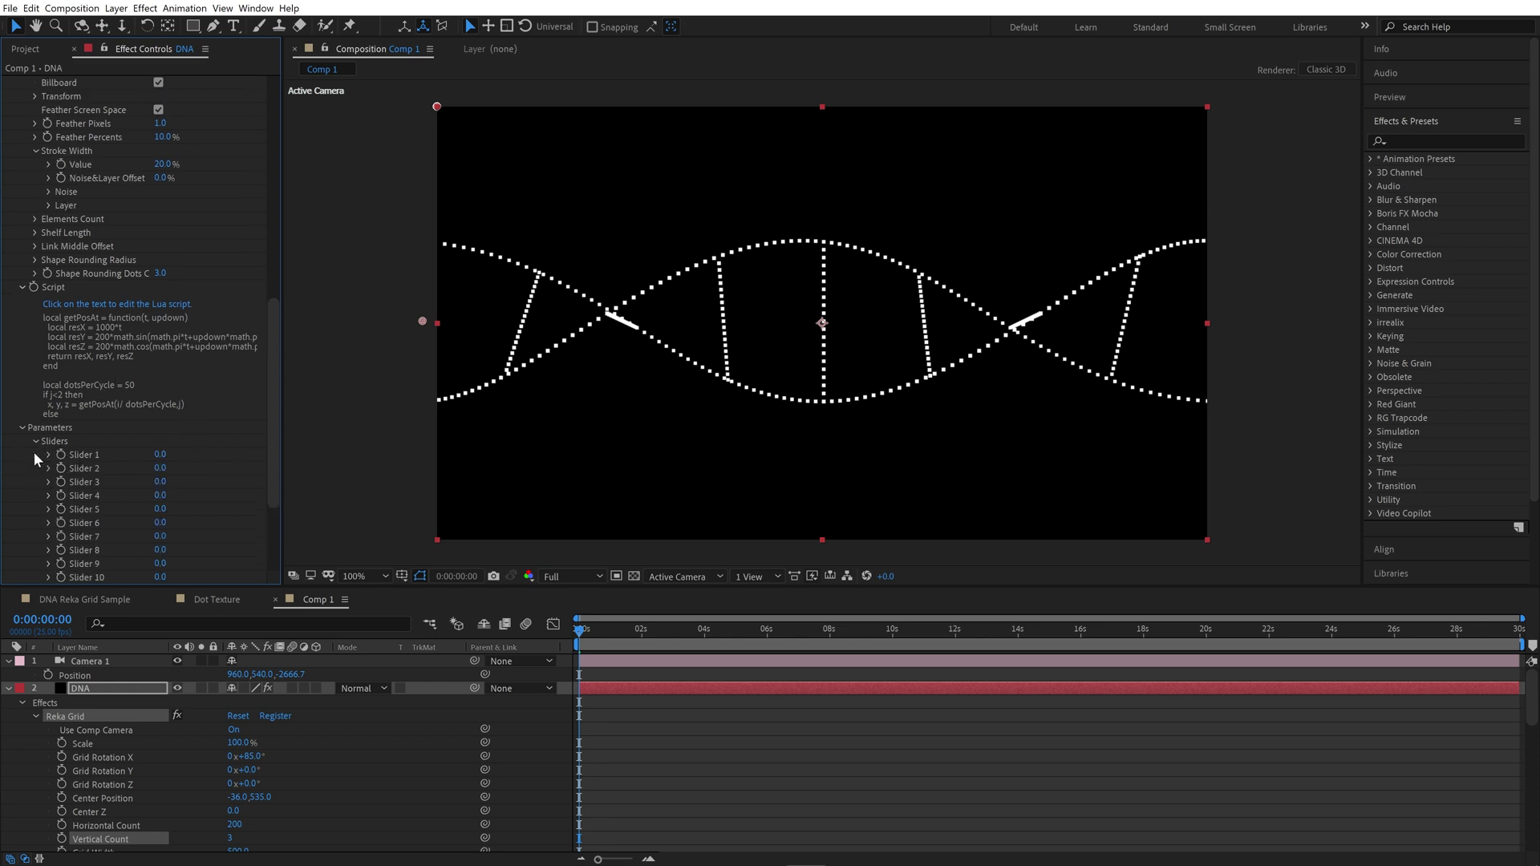
pyautogui.click(161, 454)
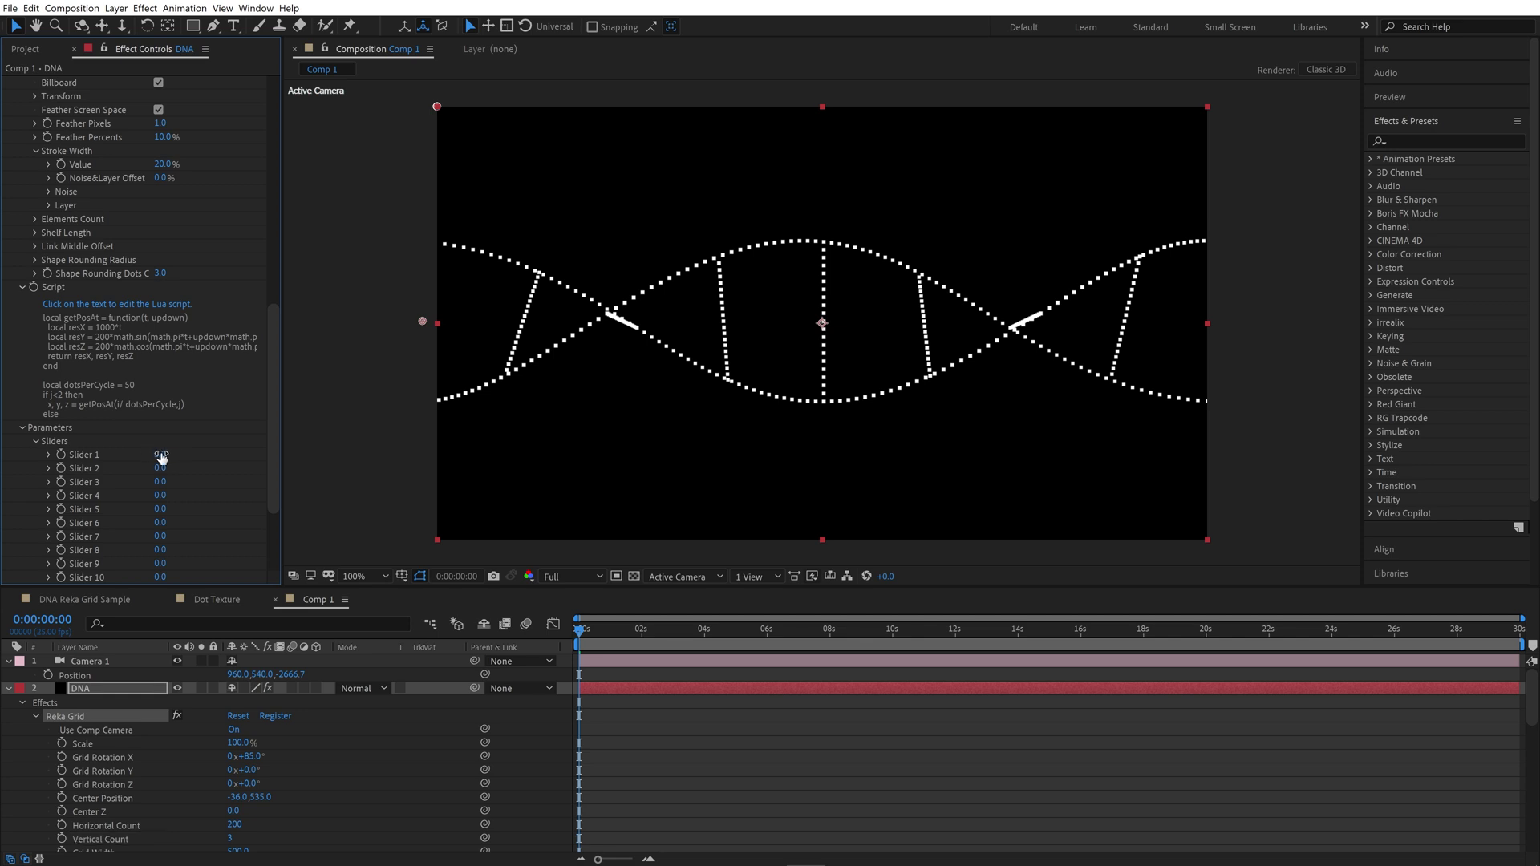
# Step: Add "+ GetSlider(1)/10" inside the resY sine and resZ cosine of the script, and set Slider 1 to 49
pyautogui.click(108, 358)
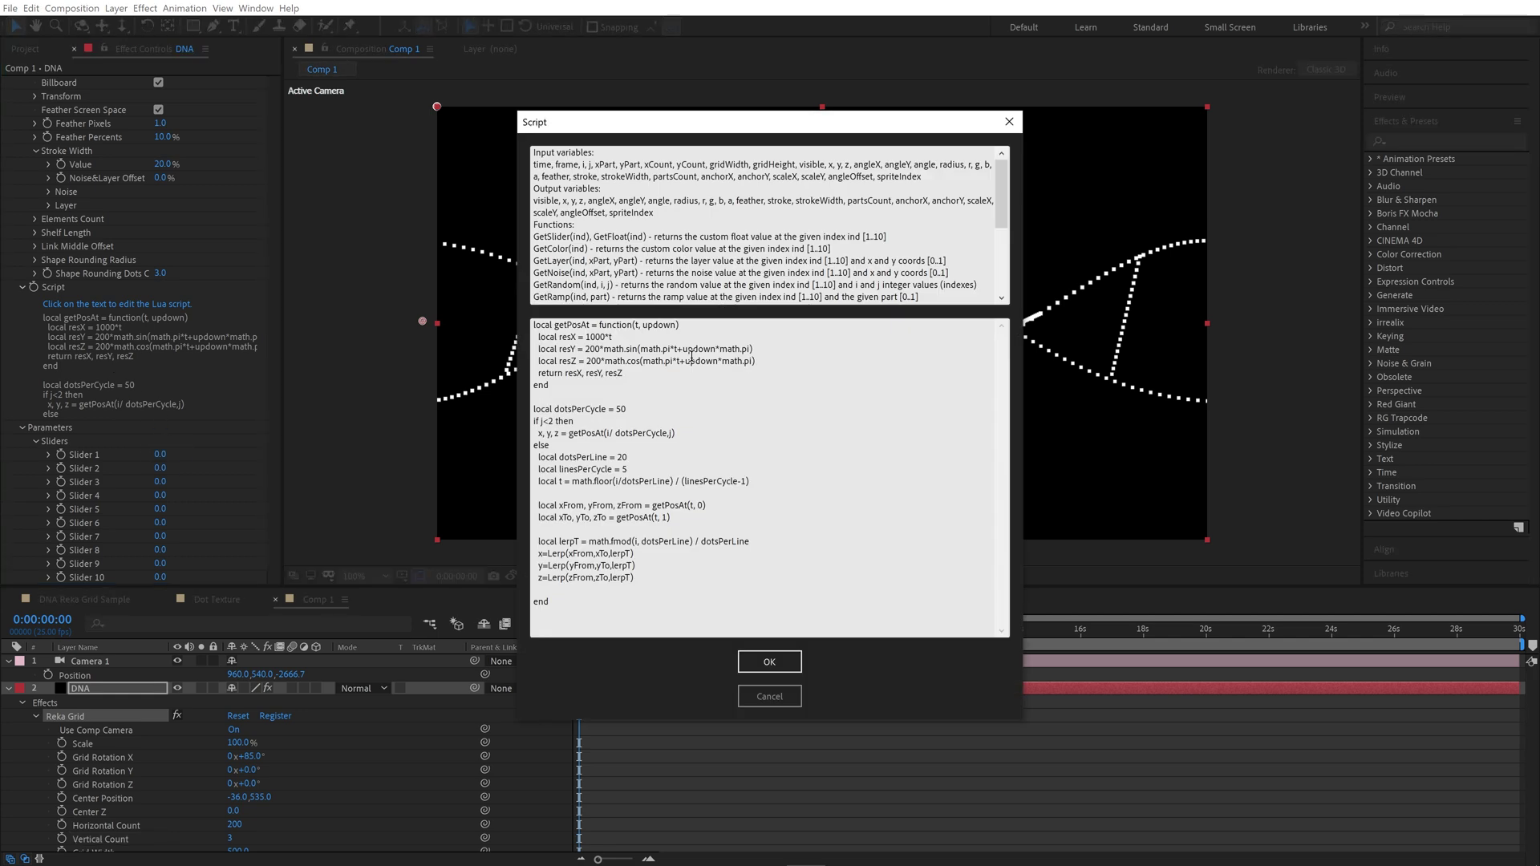
pyautogui.click(751, 351)
pyautogui.write('+ Get')
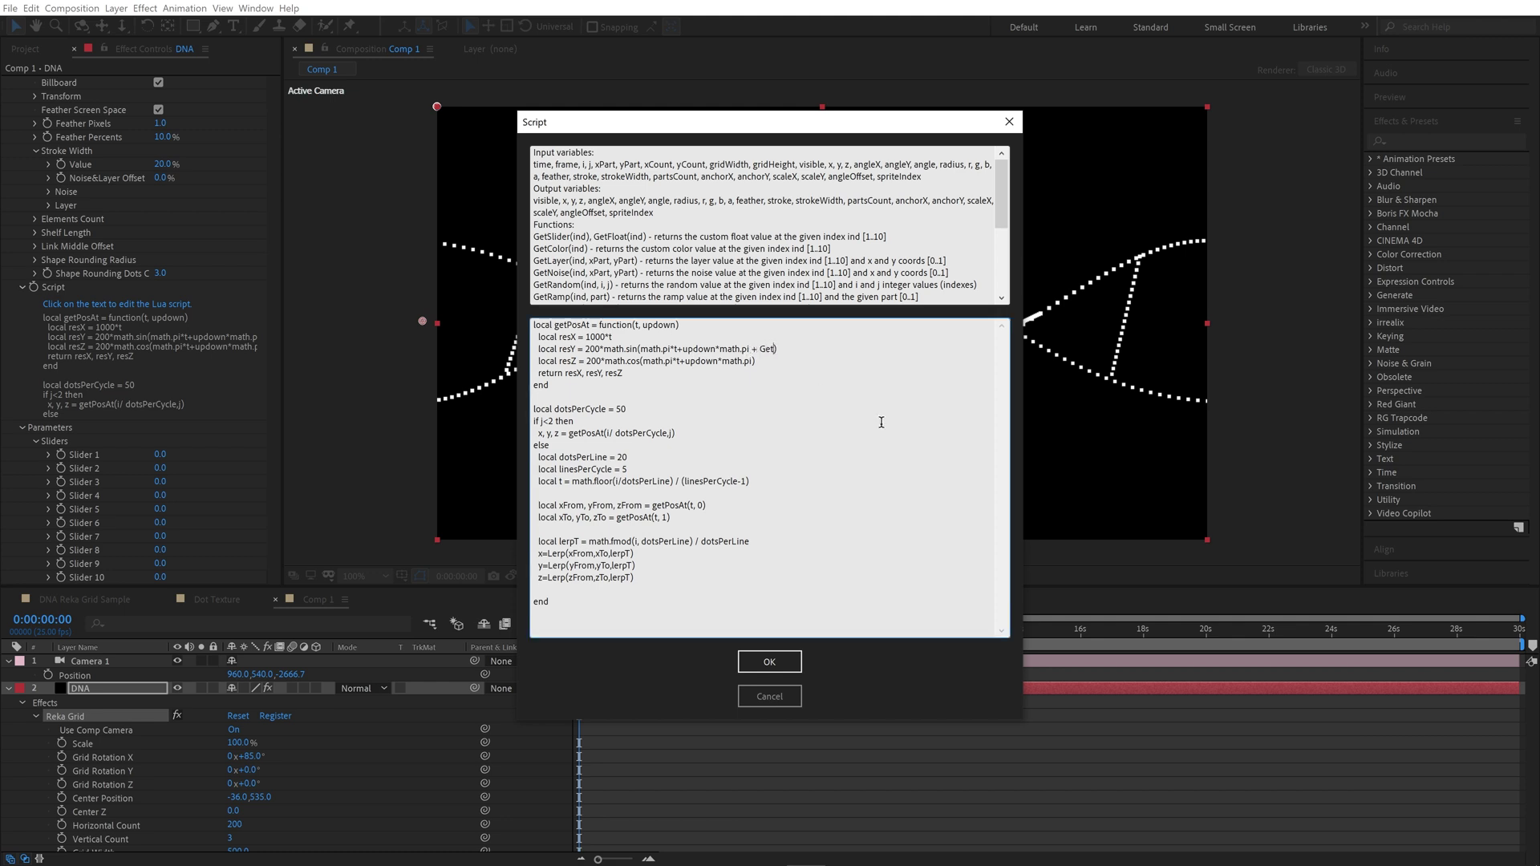
pyautogui.write('Slider(1)/10')
pyautogui.moveTo(824, 350); pyautogui.dragTo(750, 350)
pyautogui.click(754, 362)
pyautogui.click(769, 663)
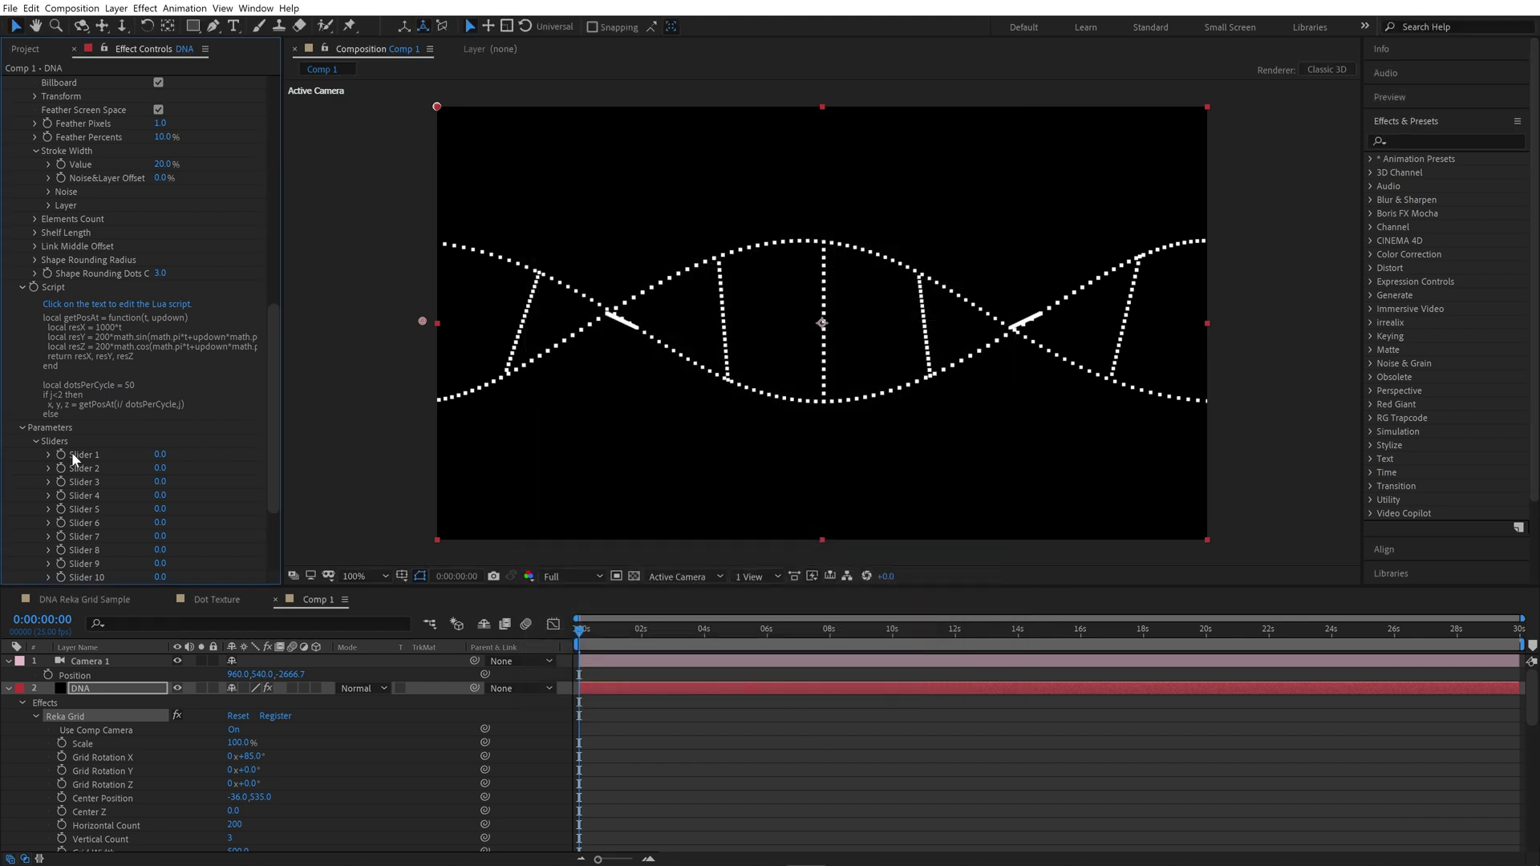
pyautogui.moveTo(158, 456); pyautogui.dragTo(190, 447)
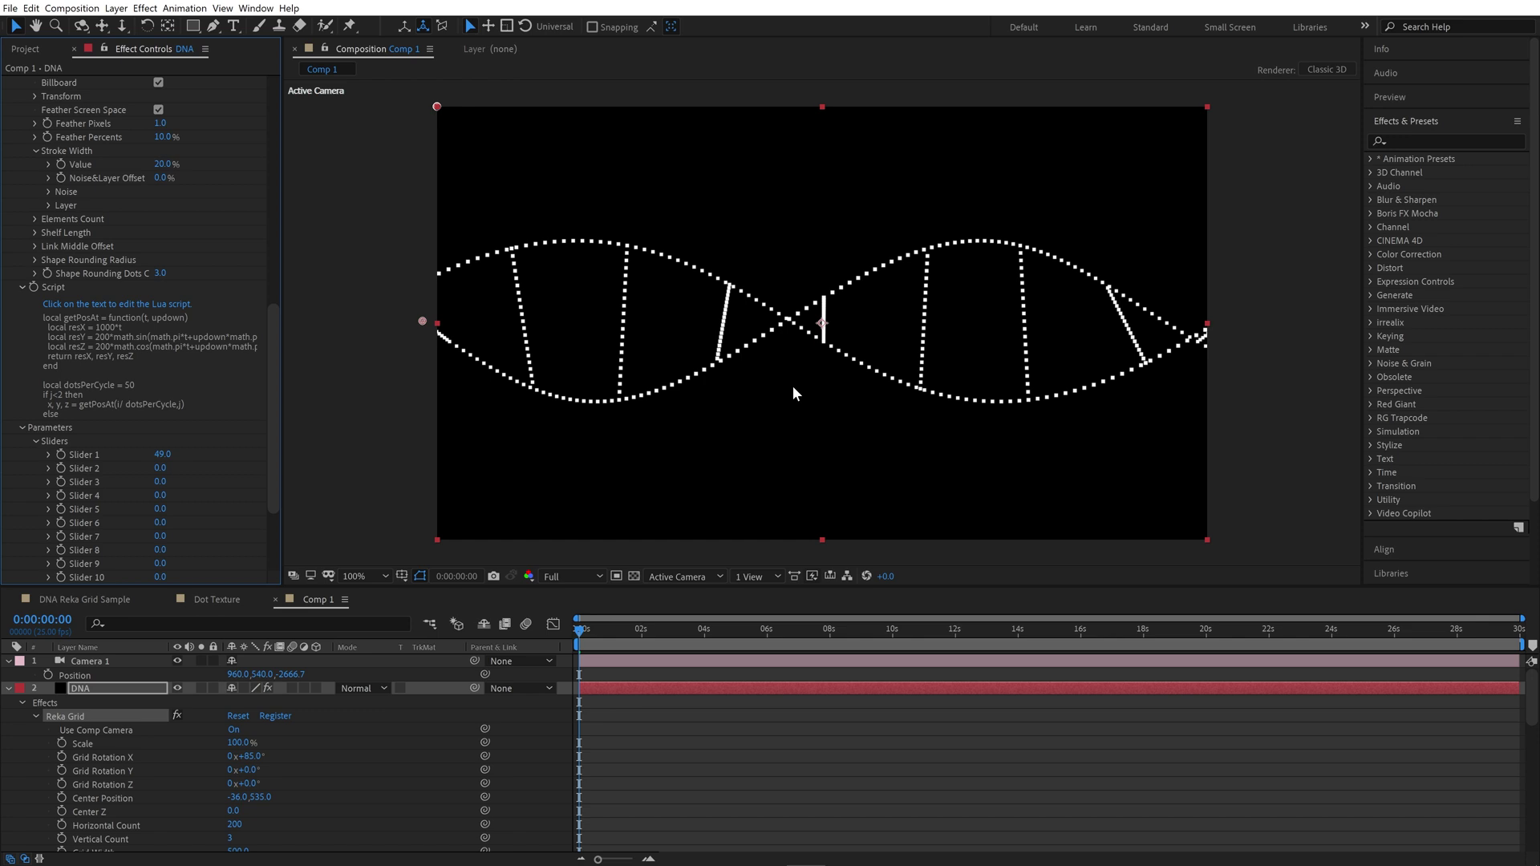
pyautogui.click(121, 361)
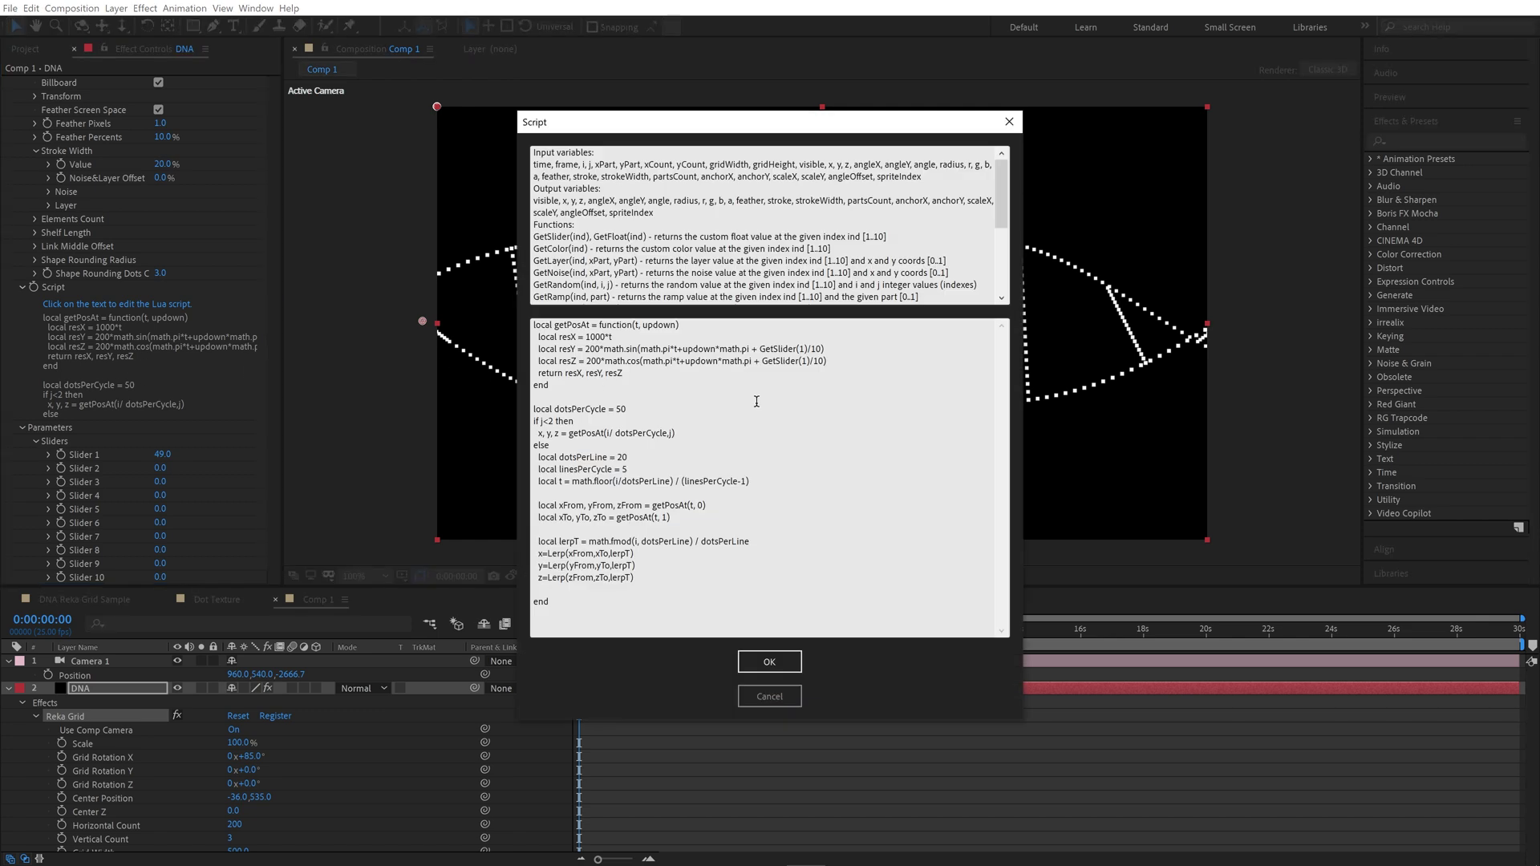
pyautogui.click(624, 334)
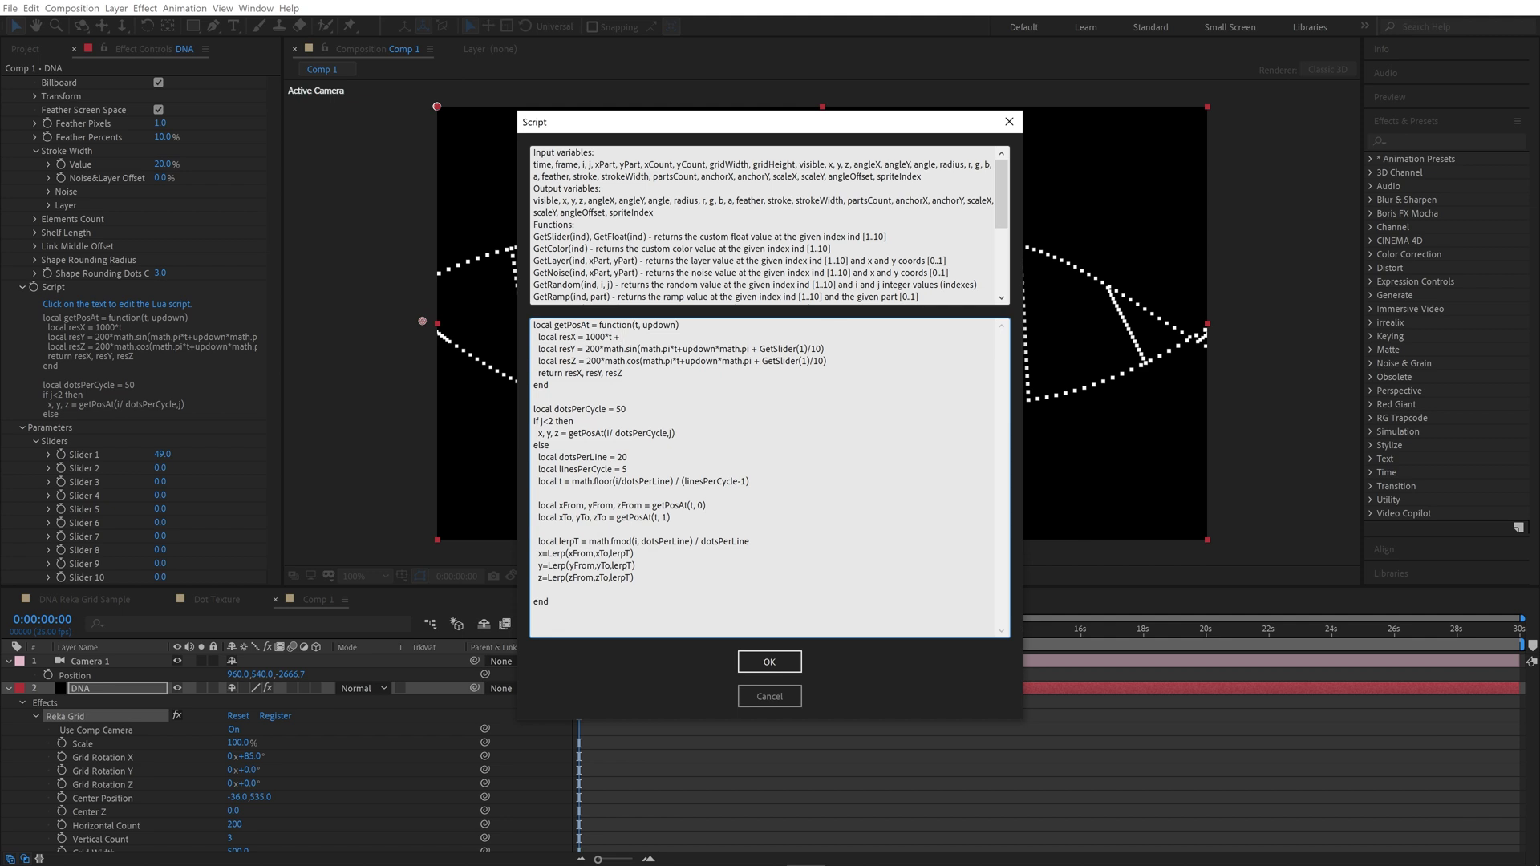
pyautogui.write('+')
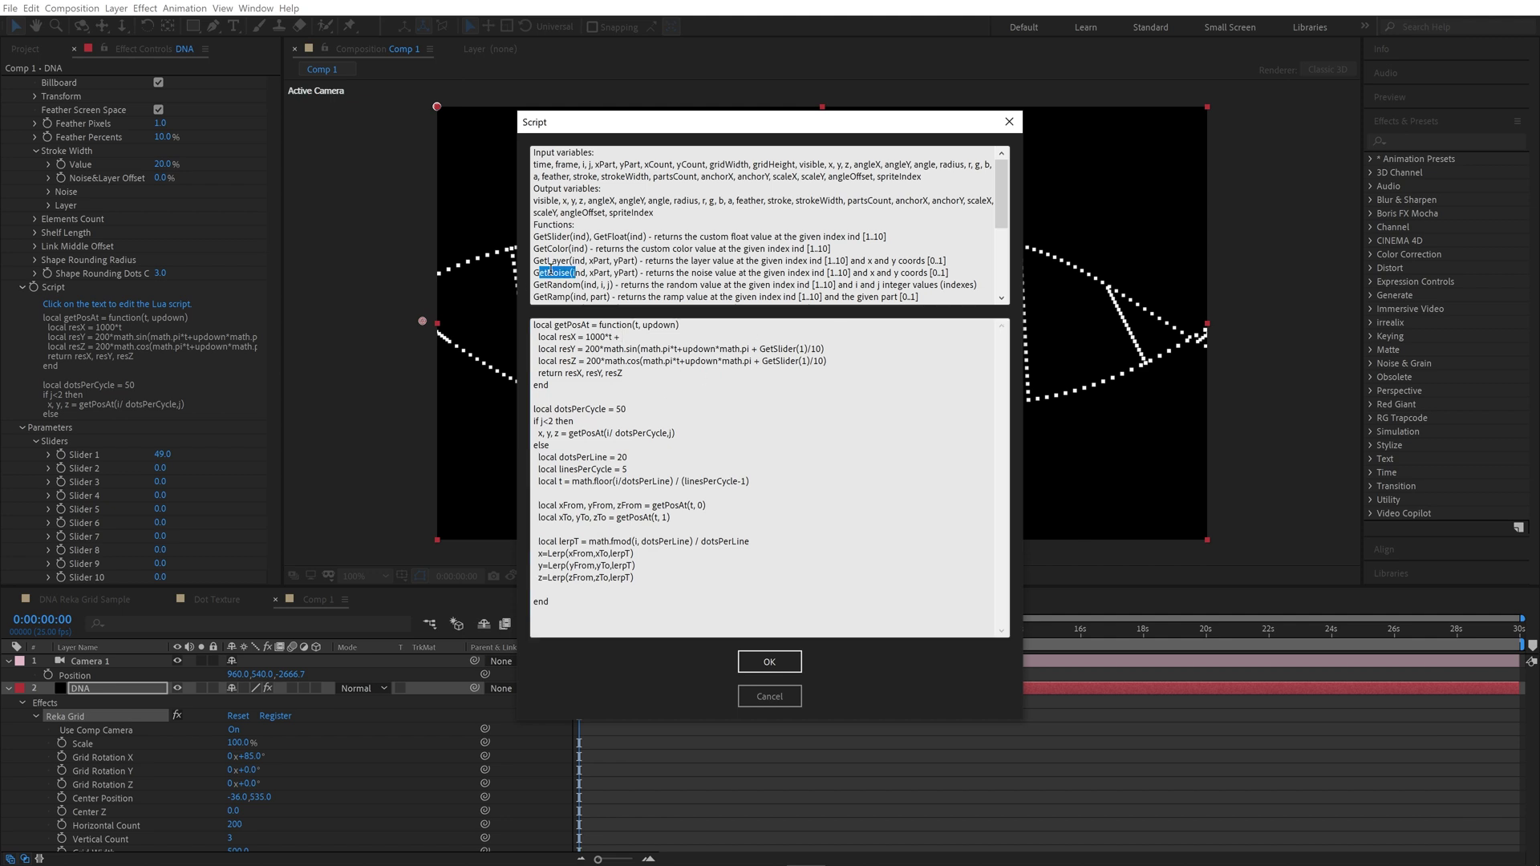
pyautogui.press('Escape')
# Step: Expand Noise 1 in the effect's Noises parameters and set its Multiplier to 50
pyautogui.scroll(-3, 109, 441)
pyautogui.click(34, 482)
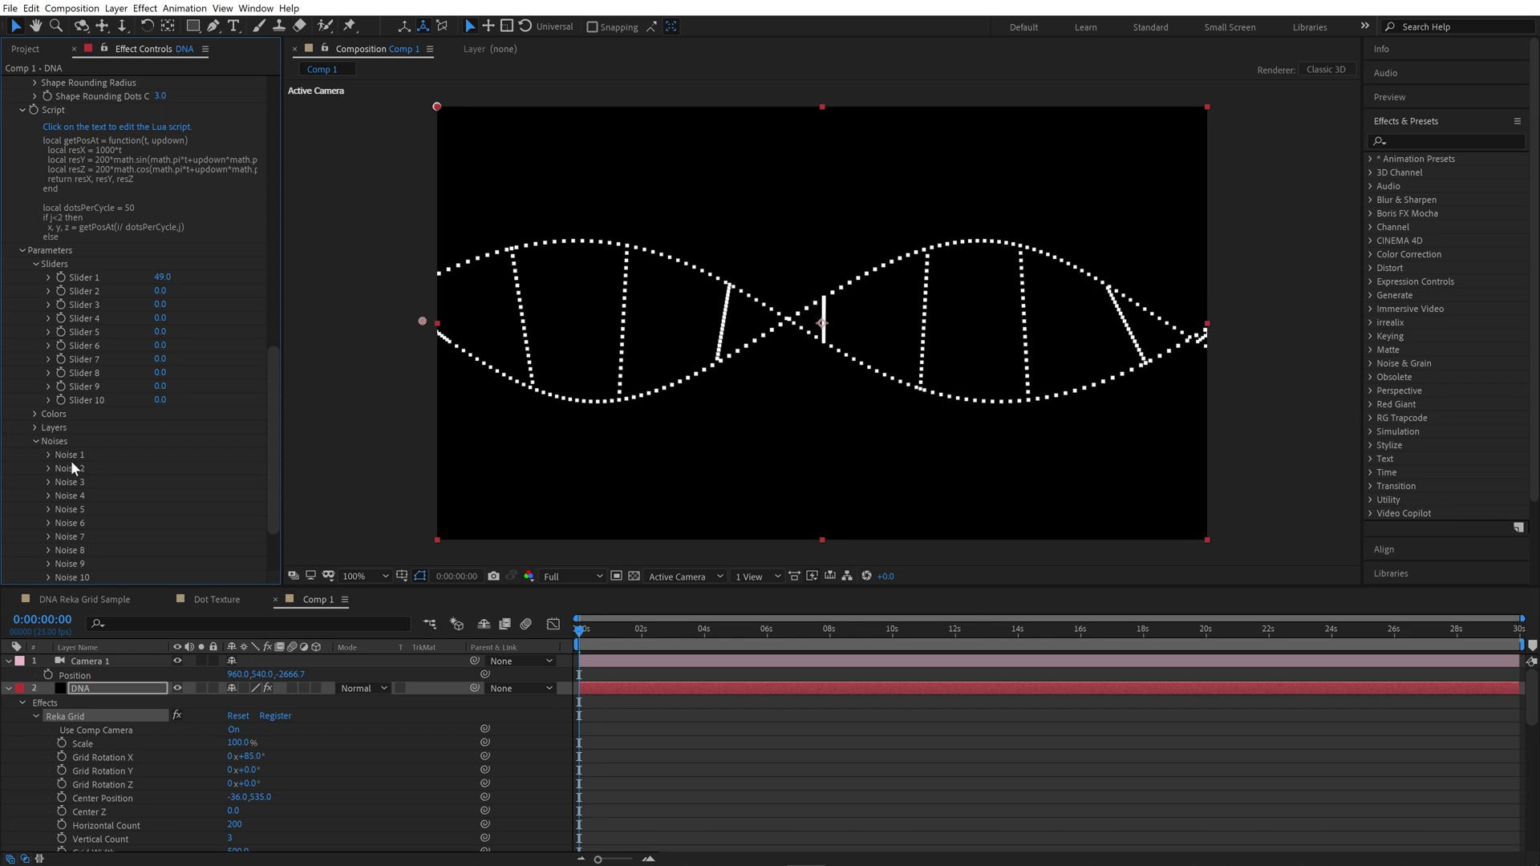
pyautogui.click(49, 455)
pyautogui.scroll(-2, 106, 488)
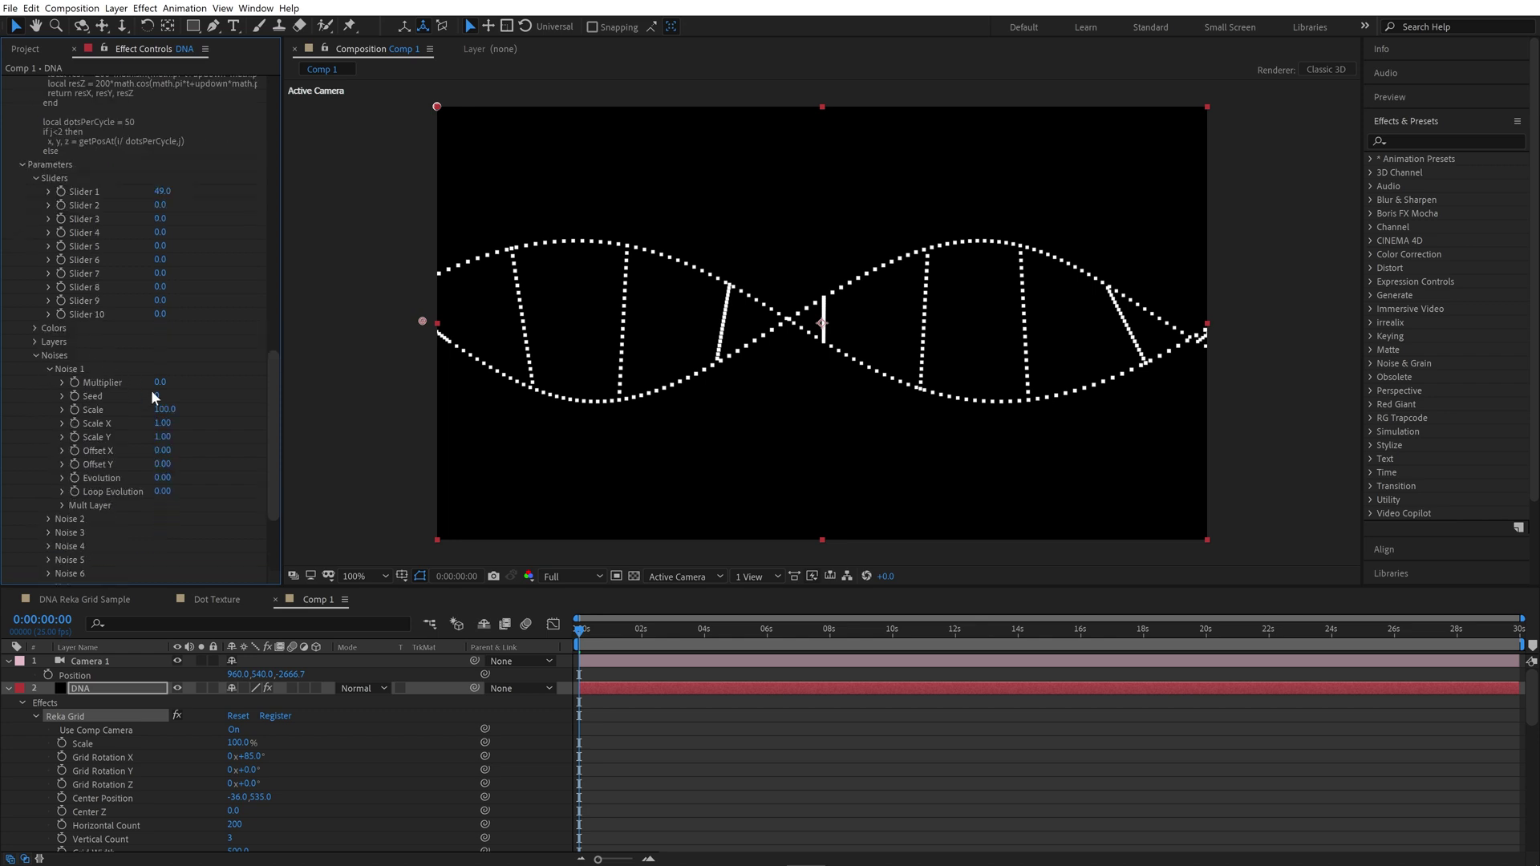
pyautogui.scroll(1, 153, 395)
pyautogui.click(164, 418)
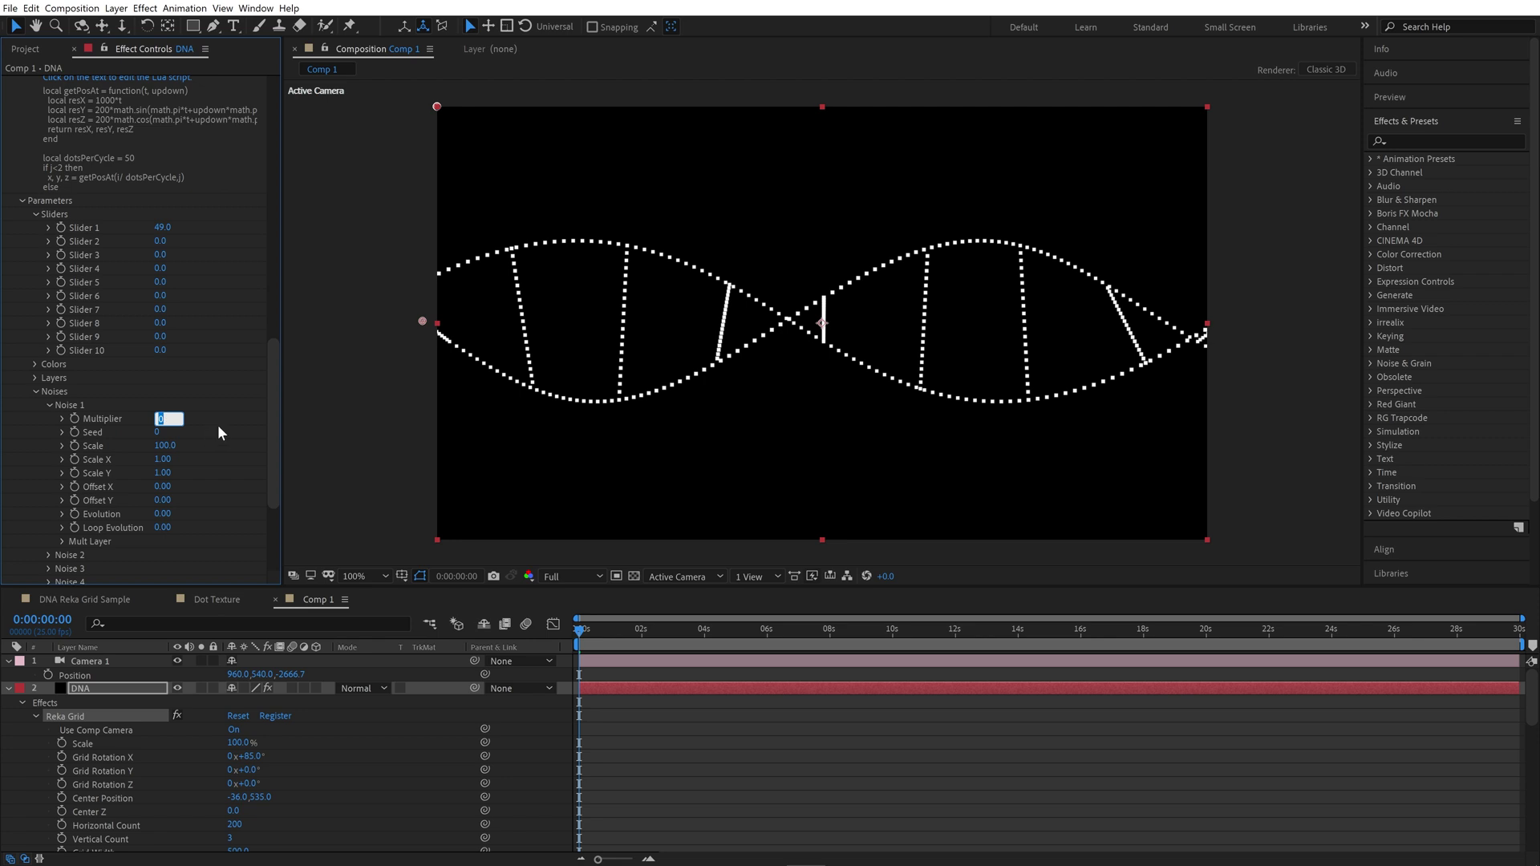
pyautogui.write('50')
pyautogui.press('Return')
# Step: Append "+ GetNoise(1, xPart, yPart)" to the resX line of the script
pyautogui.click(113, 127)
pyautogui.click(632, 338)
pyautogui.write('+ Ge')
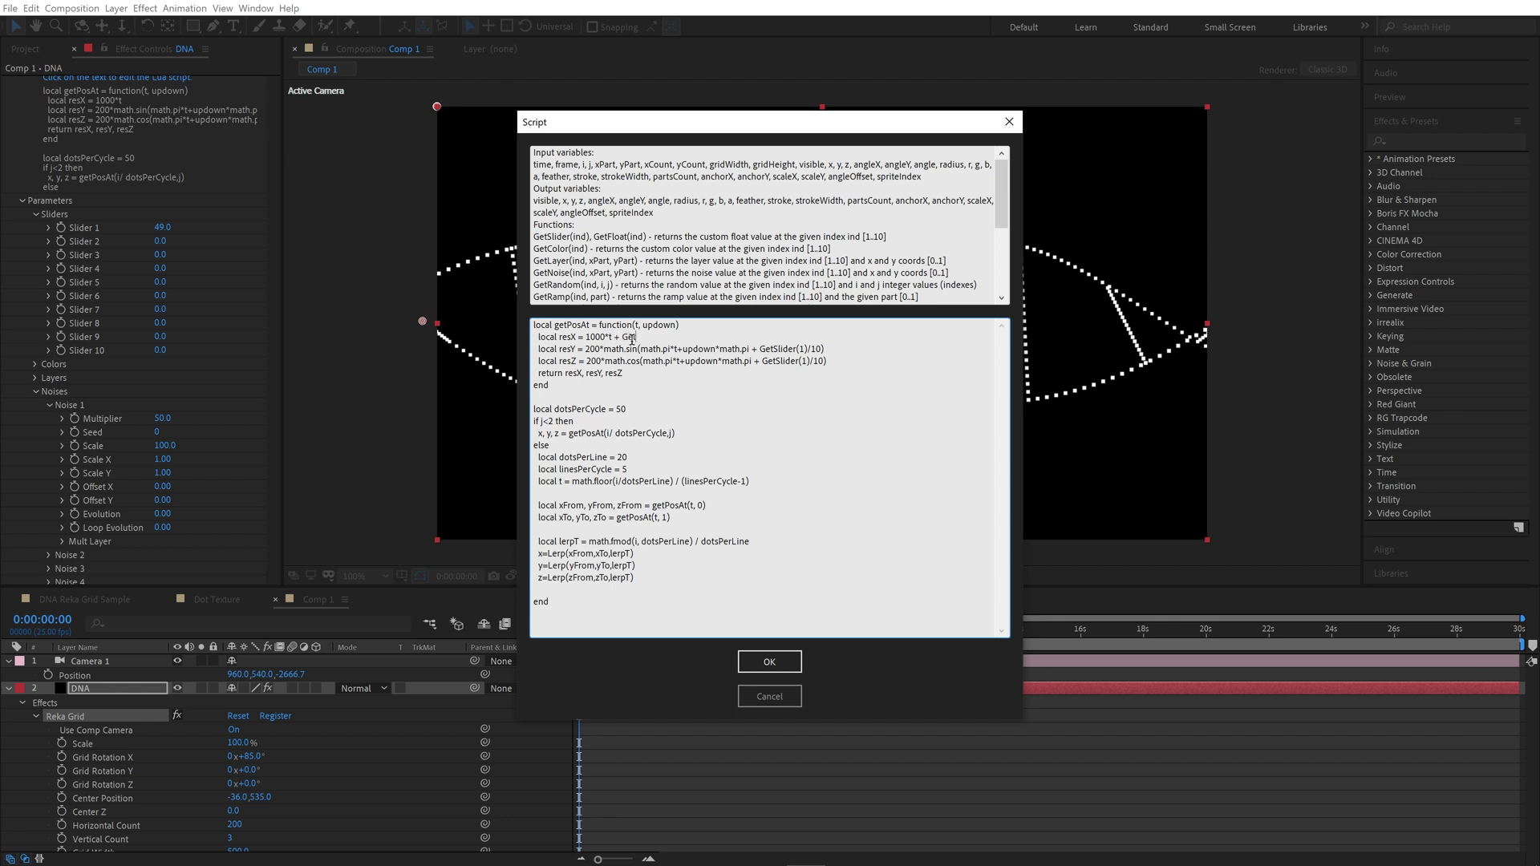
pyautogui.write('tNoise(')
pyautogui.moveTo(570, 272); pyautogui.dragTo(584, 273)
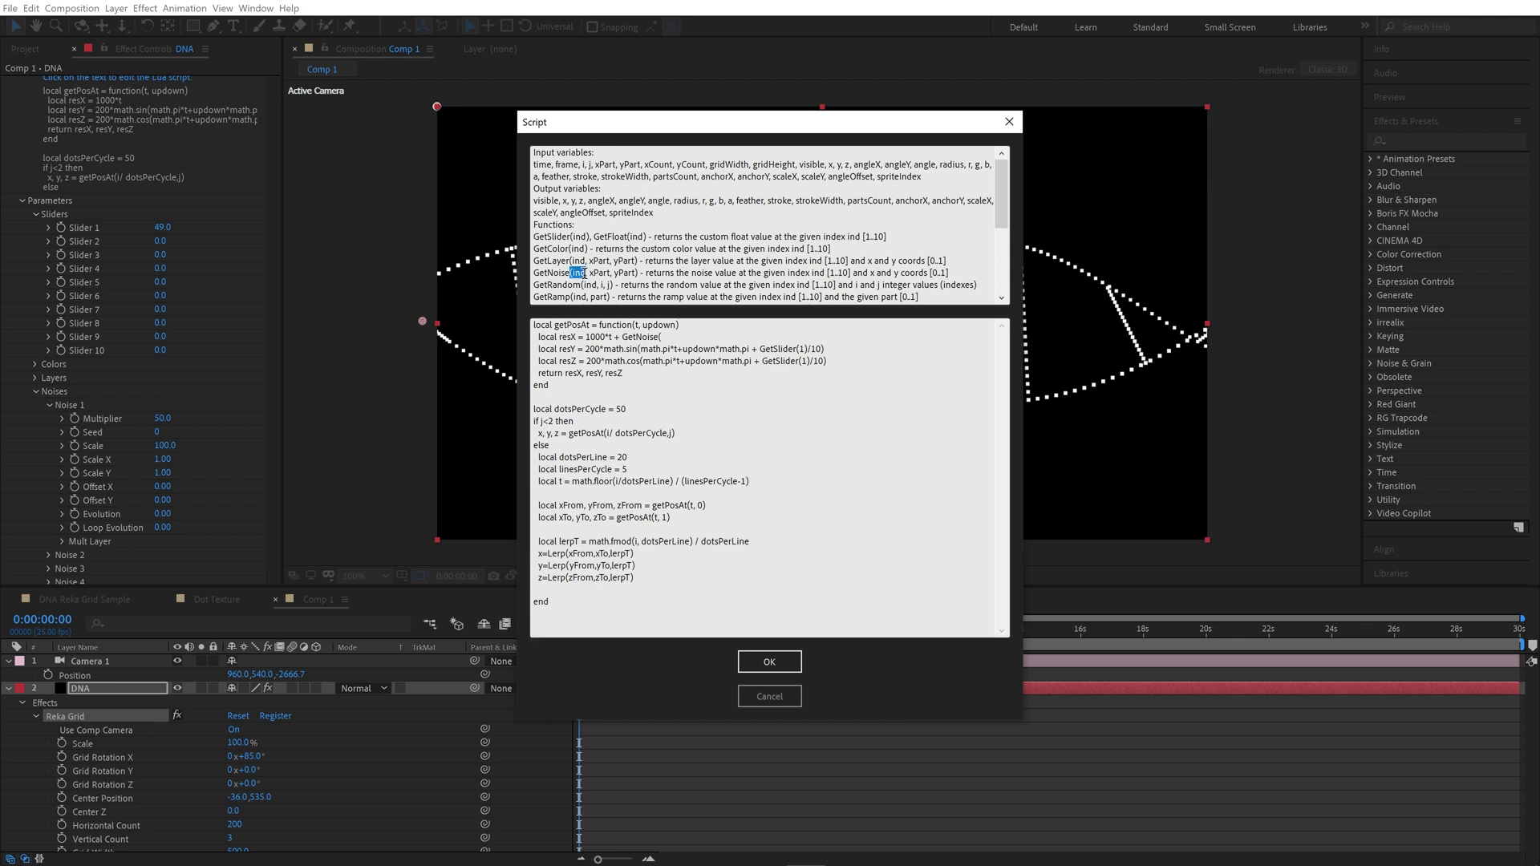
pyautogui.click(663, 337)
pyautogui.write('1,')
pyautogui.moveTo(637, 273); pyautogui.dragTo(591, 274)
pyautogui.hotkey('ctrl', 'c')
pyautogui.click(883, 337)
pyautogui.hotkey('ctrl', 'v')
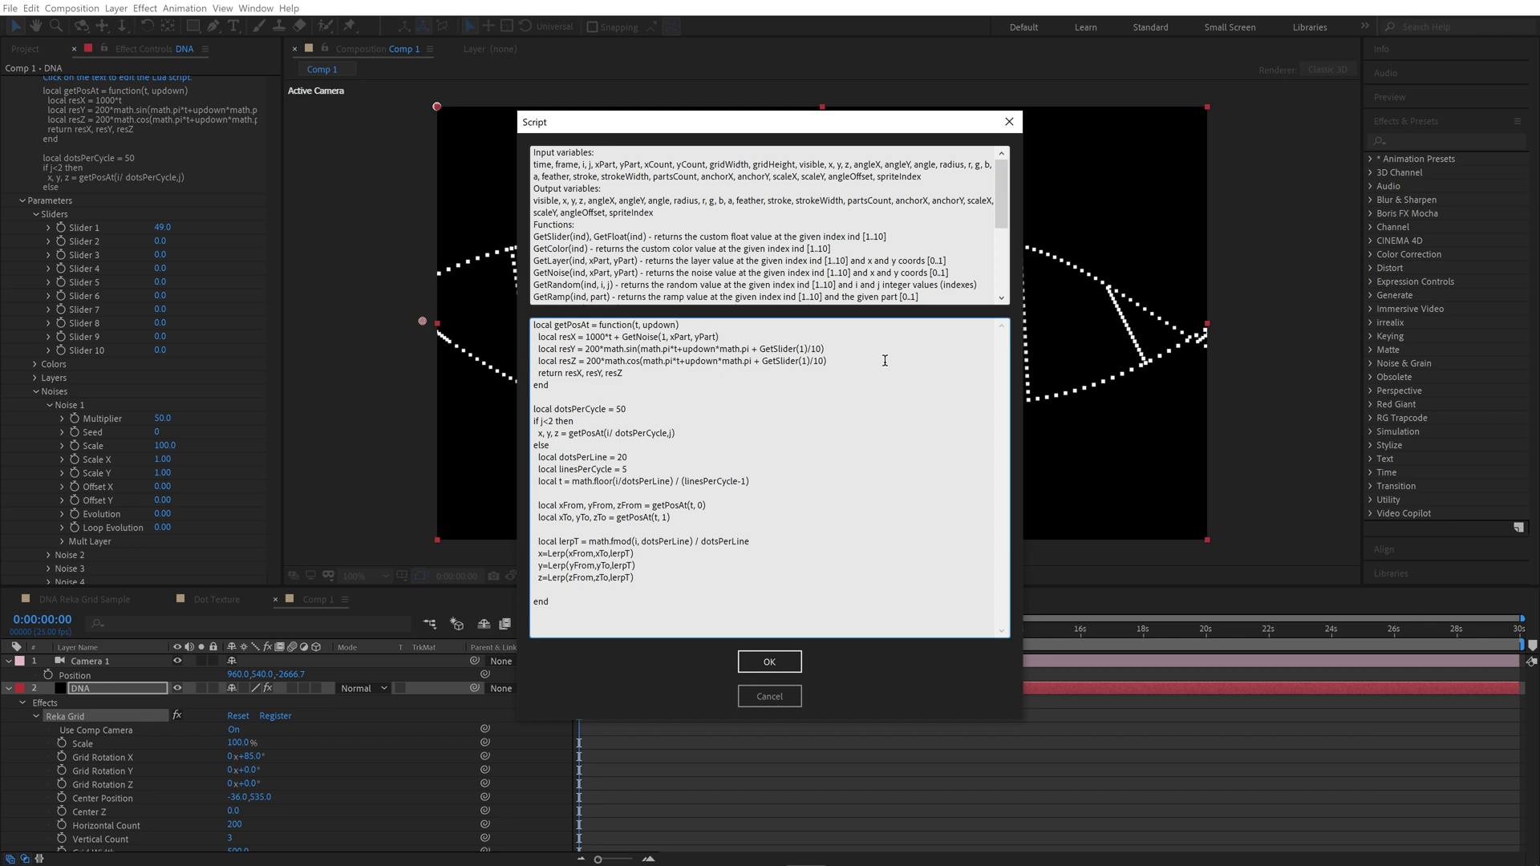
# Step: Copy the GetNoise term onto the end of the resY line and apply the script
pyautogui.moveTo(720, 337); pyautogui.dragTo(615, 337)
pyautogui.click(832, 351)
pyautogui.click(778, 664)
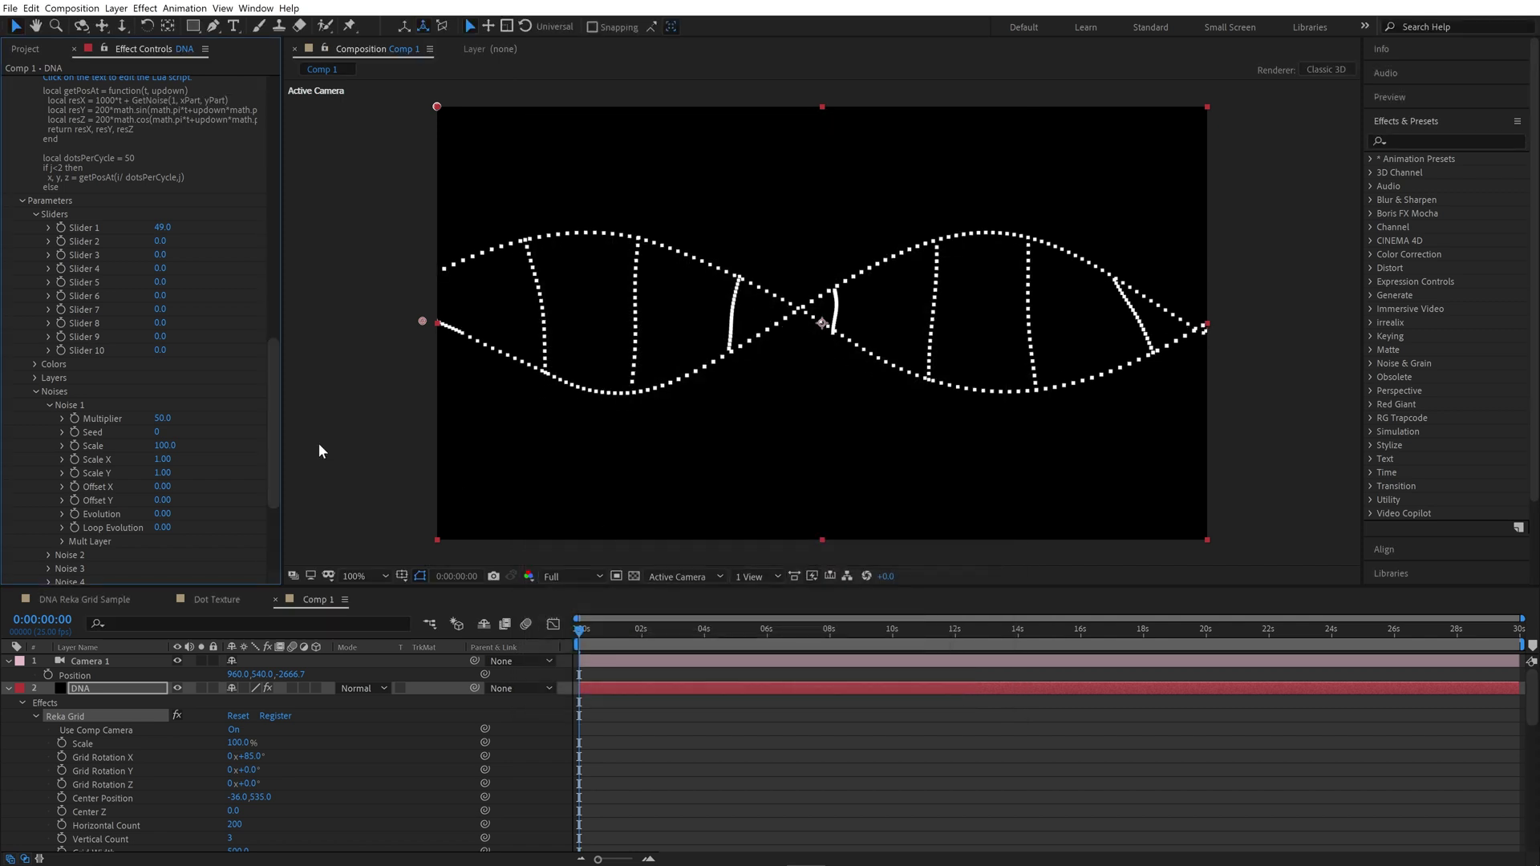
# Step: Set Noise 1's Scale to 977 and its Multiplier to 30
pyautogui.scroll(-1, 207, 421)
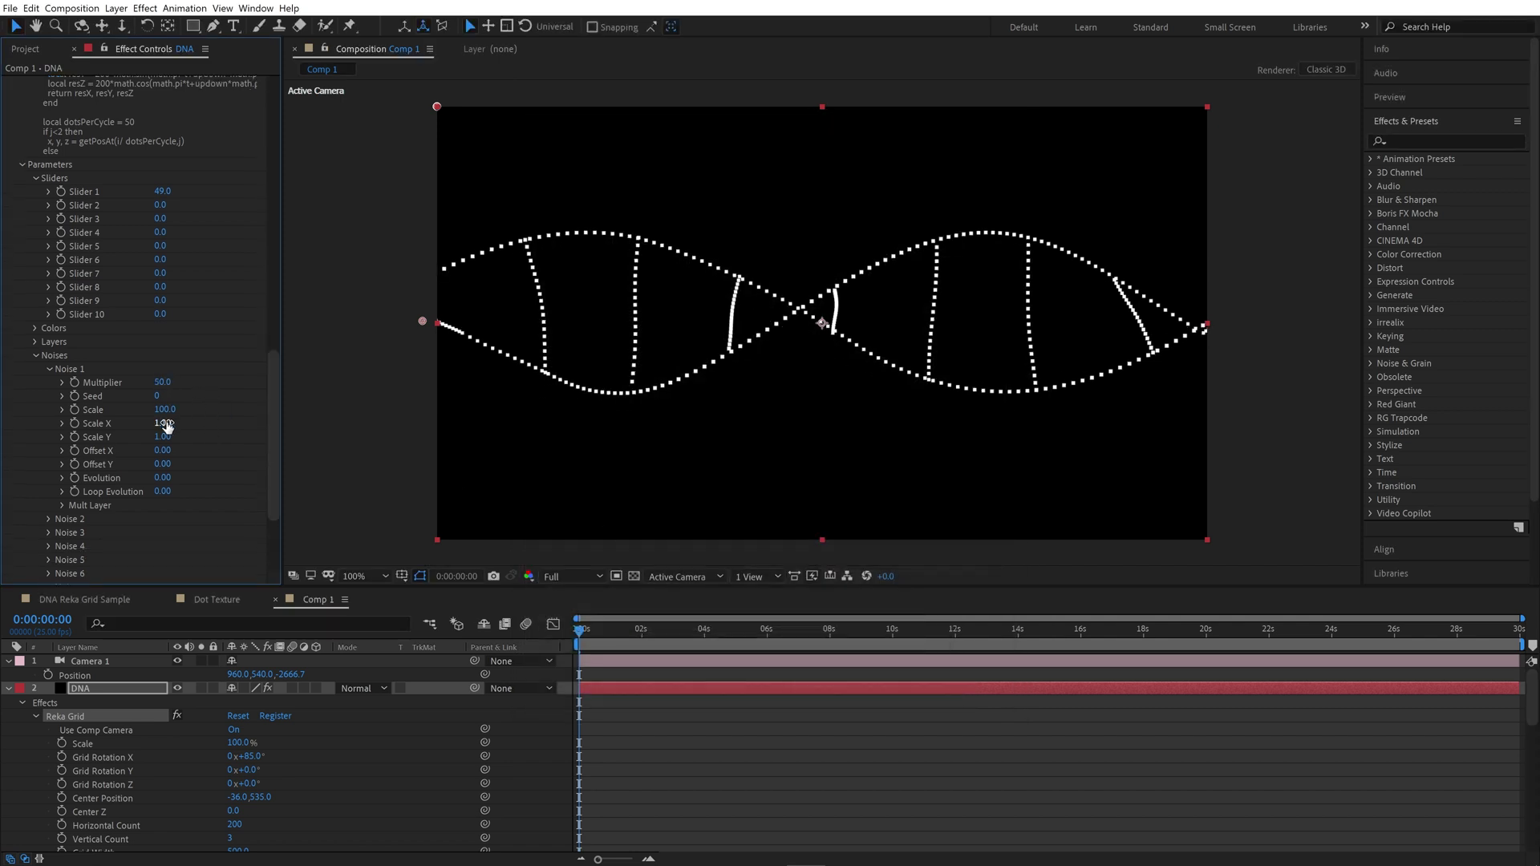
pyautogui.moveTo(167, 411); pyautogui.dragTo(777, 423)
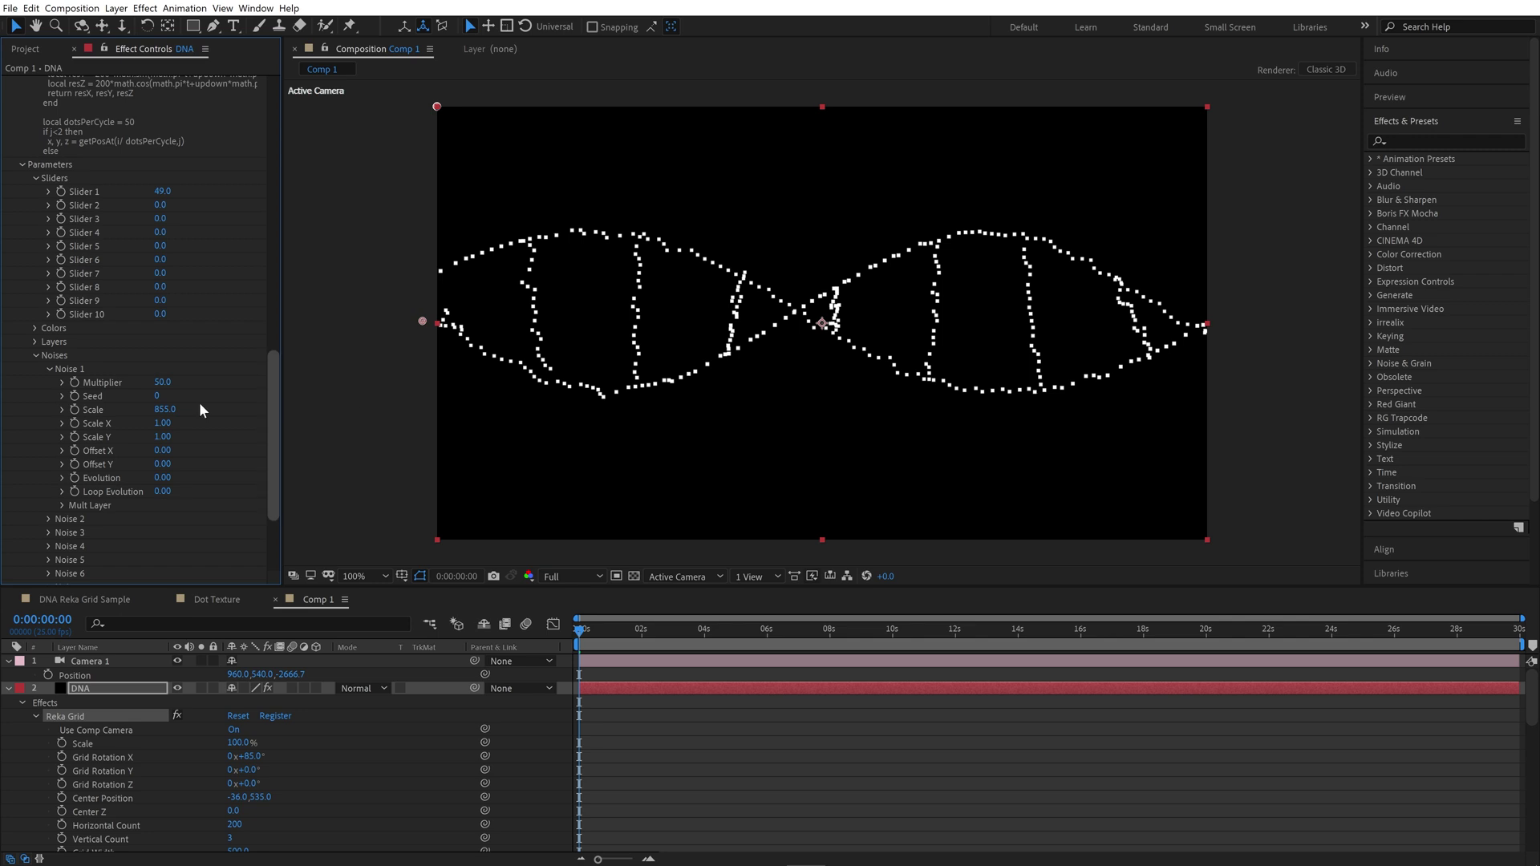
pyautogui.moveTo(162, 385)
pyautogui.mouseDown()
pyautogui.moveTo(143, 386)
pyautogui.moveTo(265, 406)
pyautogui.mouseUp()
pyautogui.press('space')
pyautogui.press('space')
# Step: Keyframe Noise 1's Evolution from 0 at the first frame to 20 at the end of the composition, and preview it
pyautogui.click(76, 477)
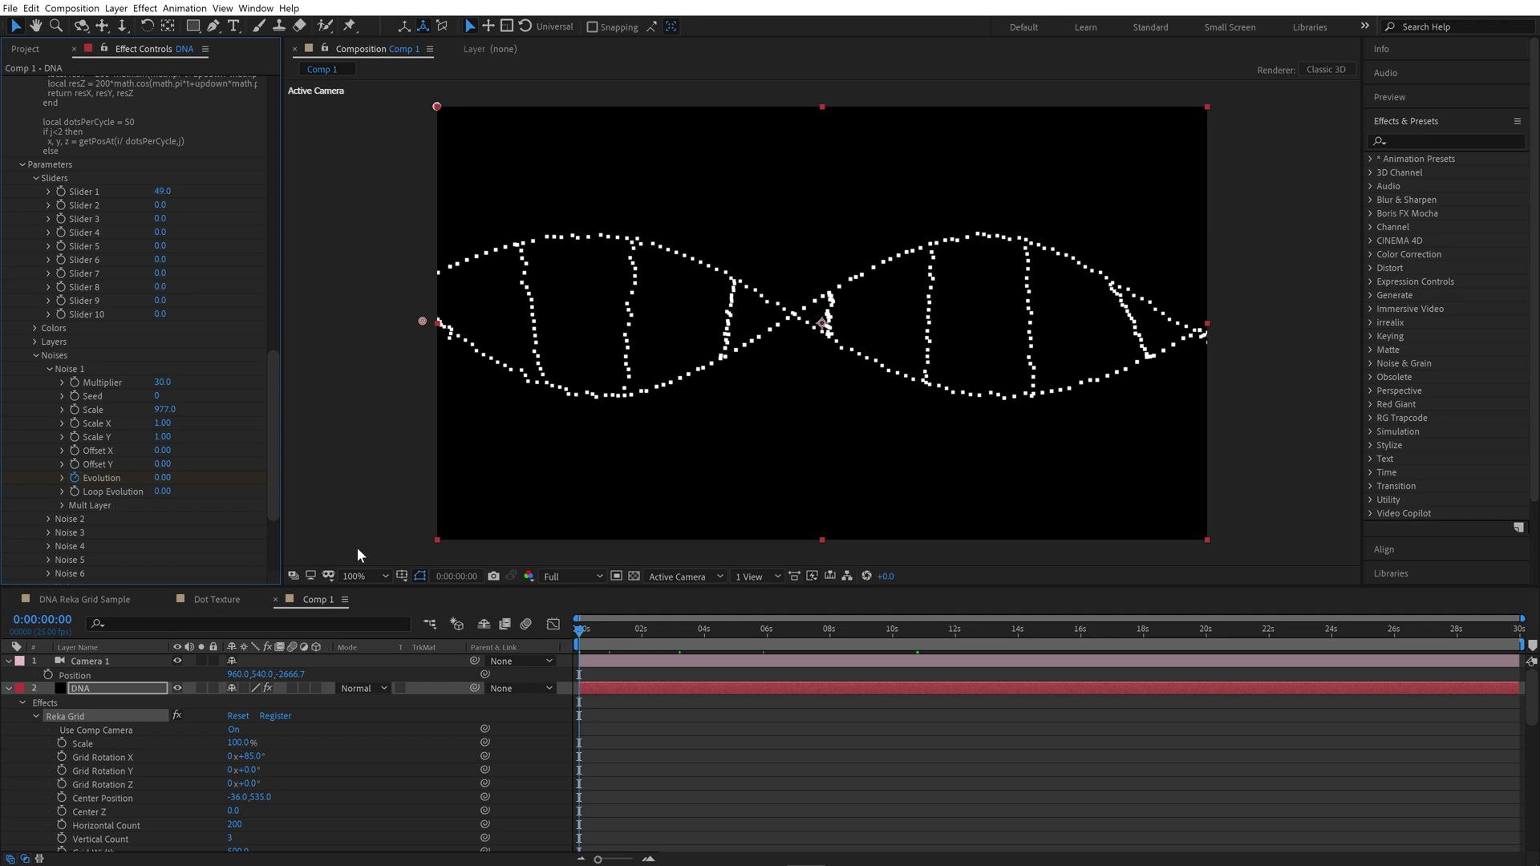
pyautogui.click(1519, 630)
pyautogui.click(163, 478)
pyautogui.write('20')
pyautogui.press('Return')
pyautogui.moveTo(589, 629); pyautogui.dragTo(681, 684)
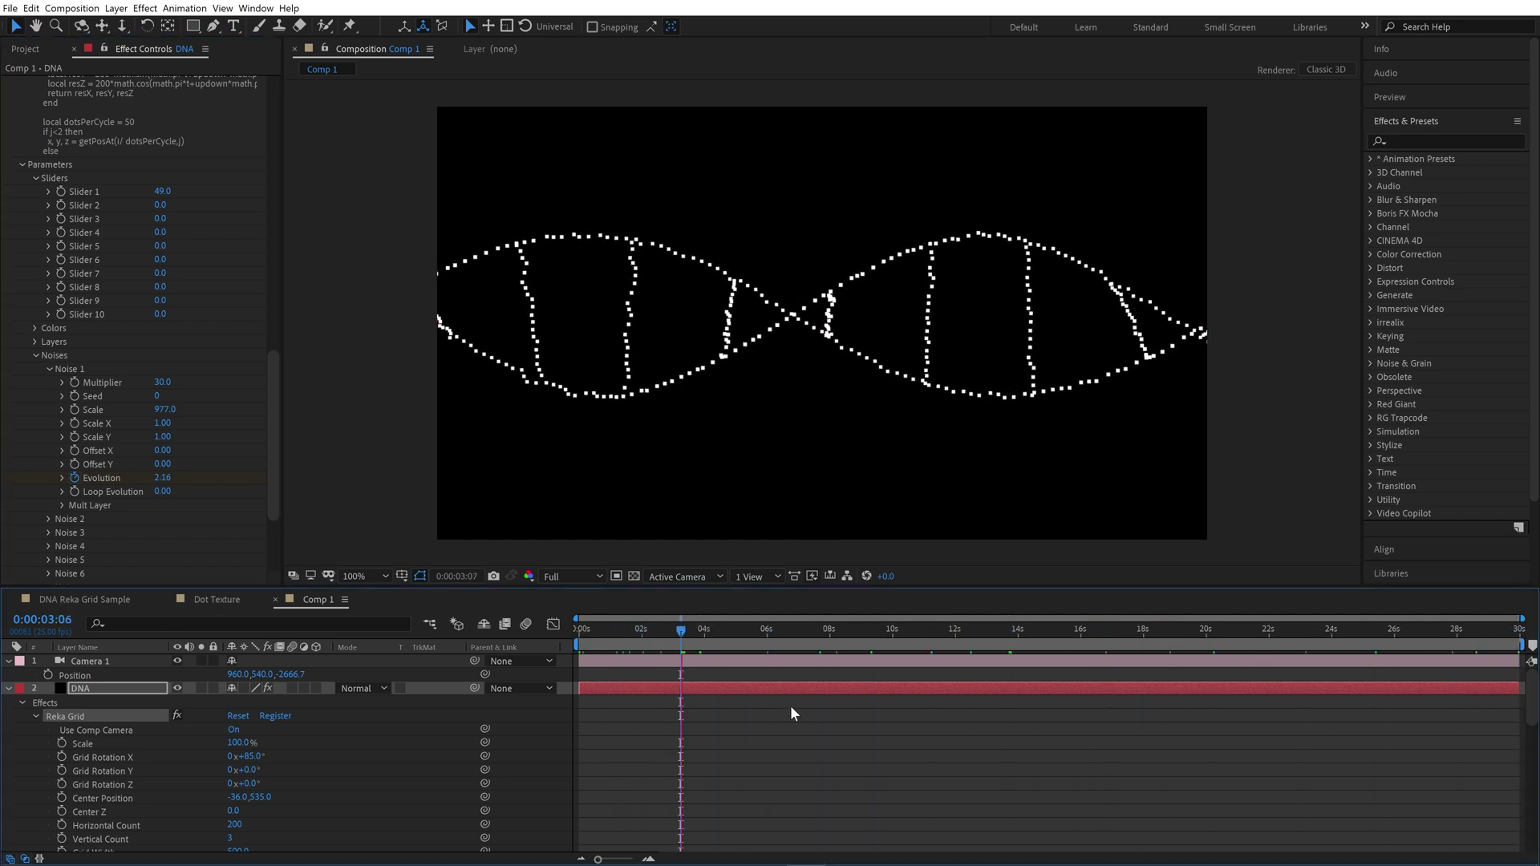
# Step: Change Noise 1's Evolution keyframe at the last frame to 100 and preview the motion
pyautogui.press('End')
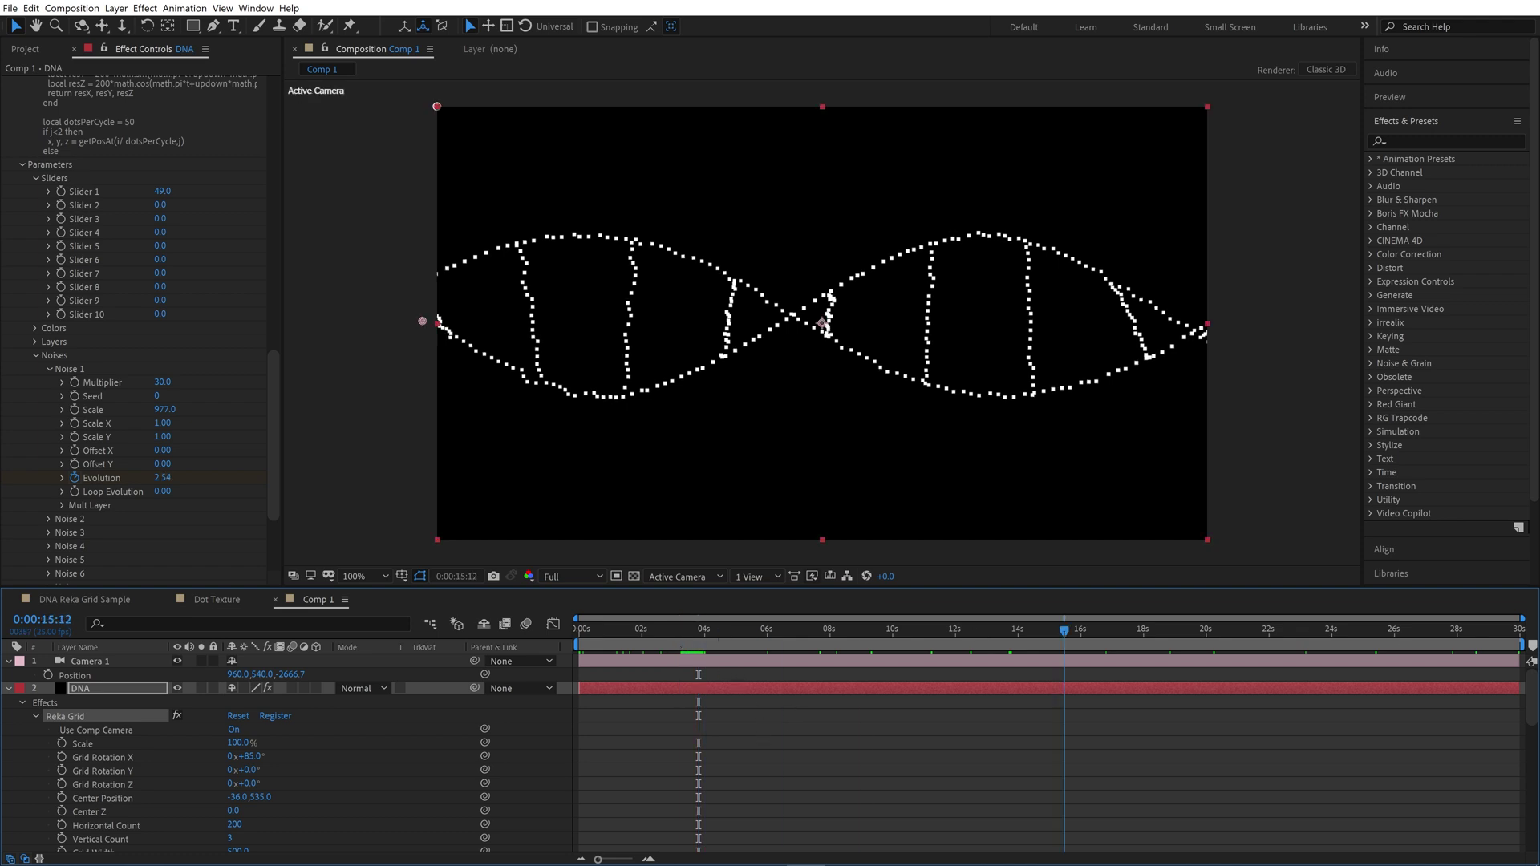
pyautogui.click(160, 477)
pyautogui.write('100')
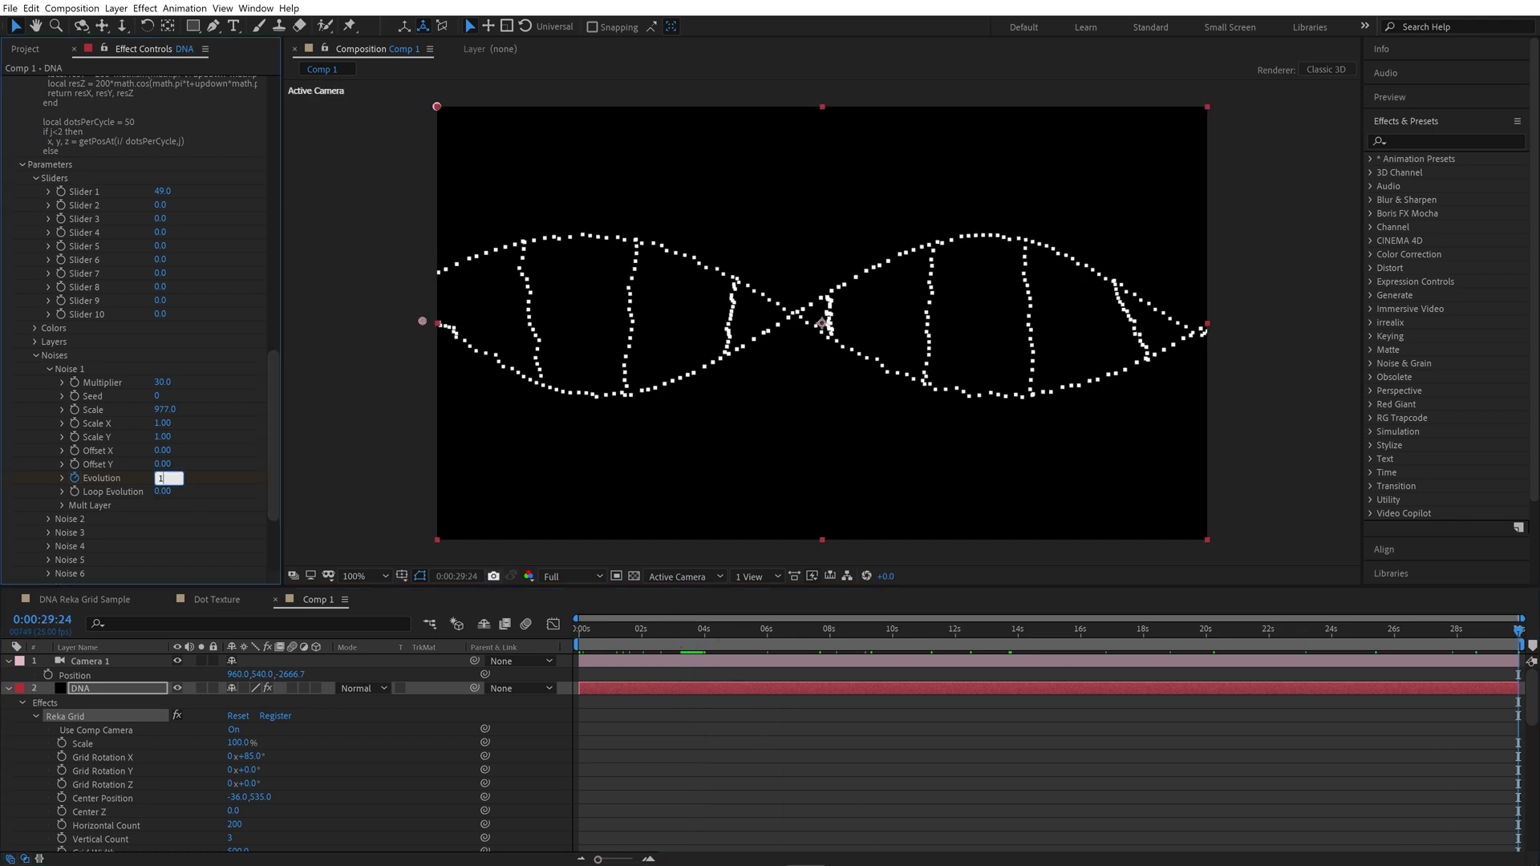
pyautogui.moveTo(666, 632); pyautogui.dragTo(909, 657)
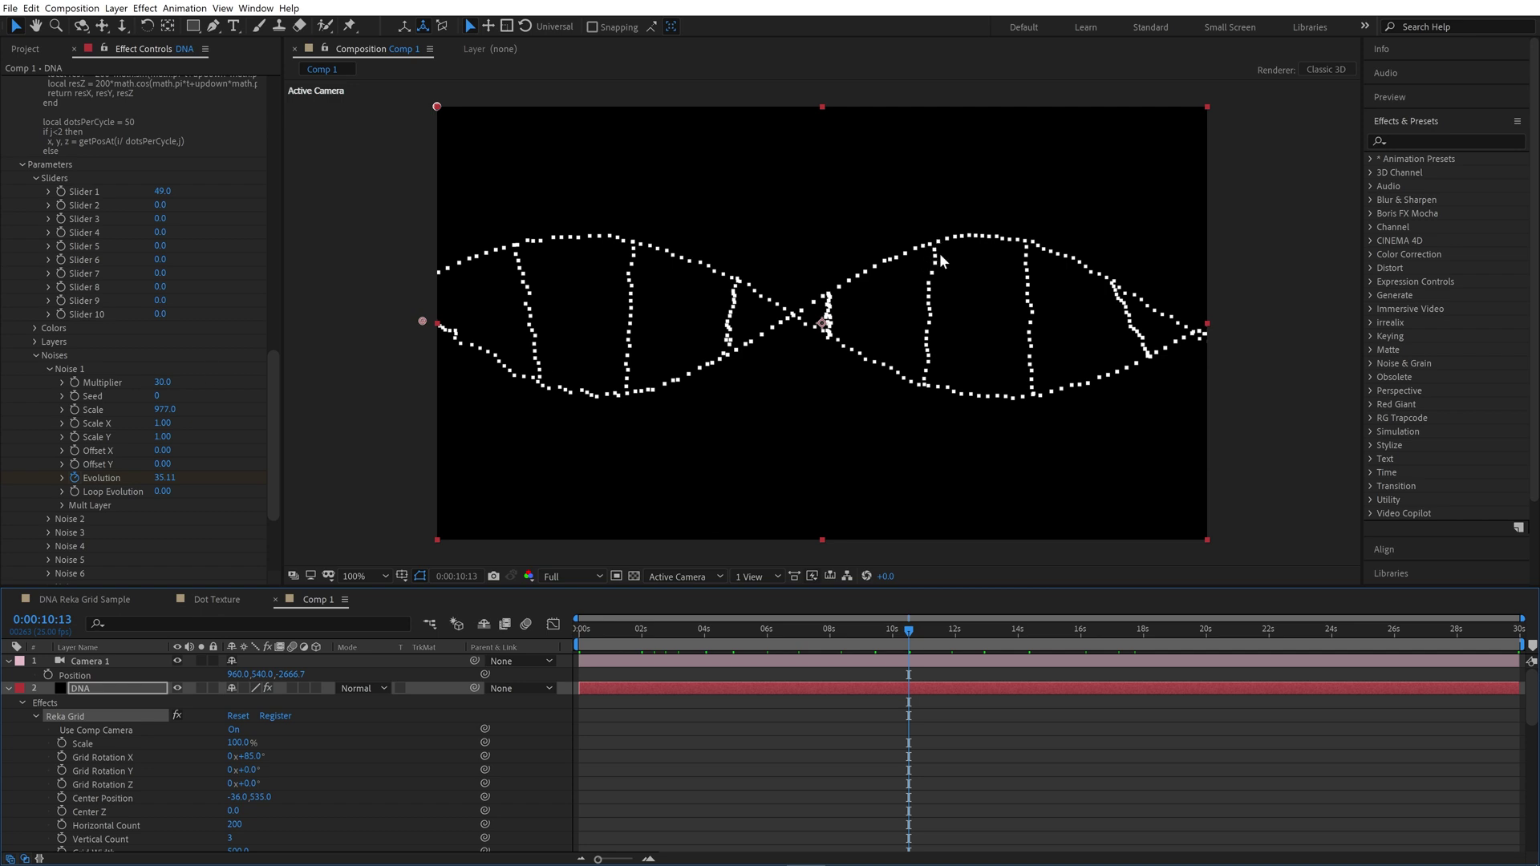
pyautogui.click(871, 762)
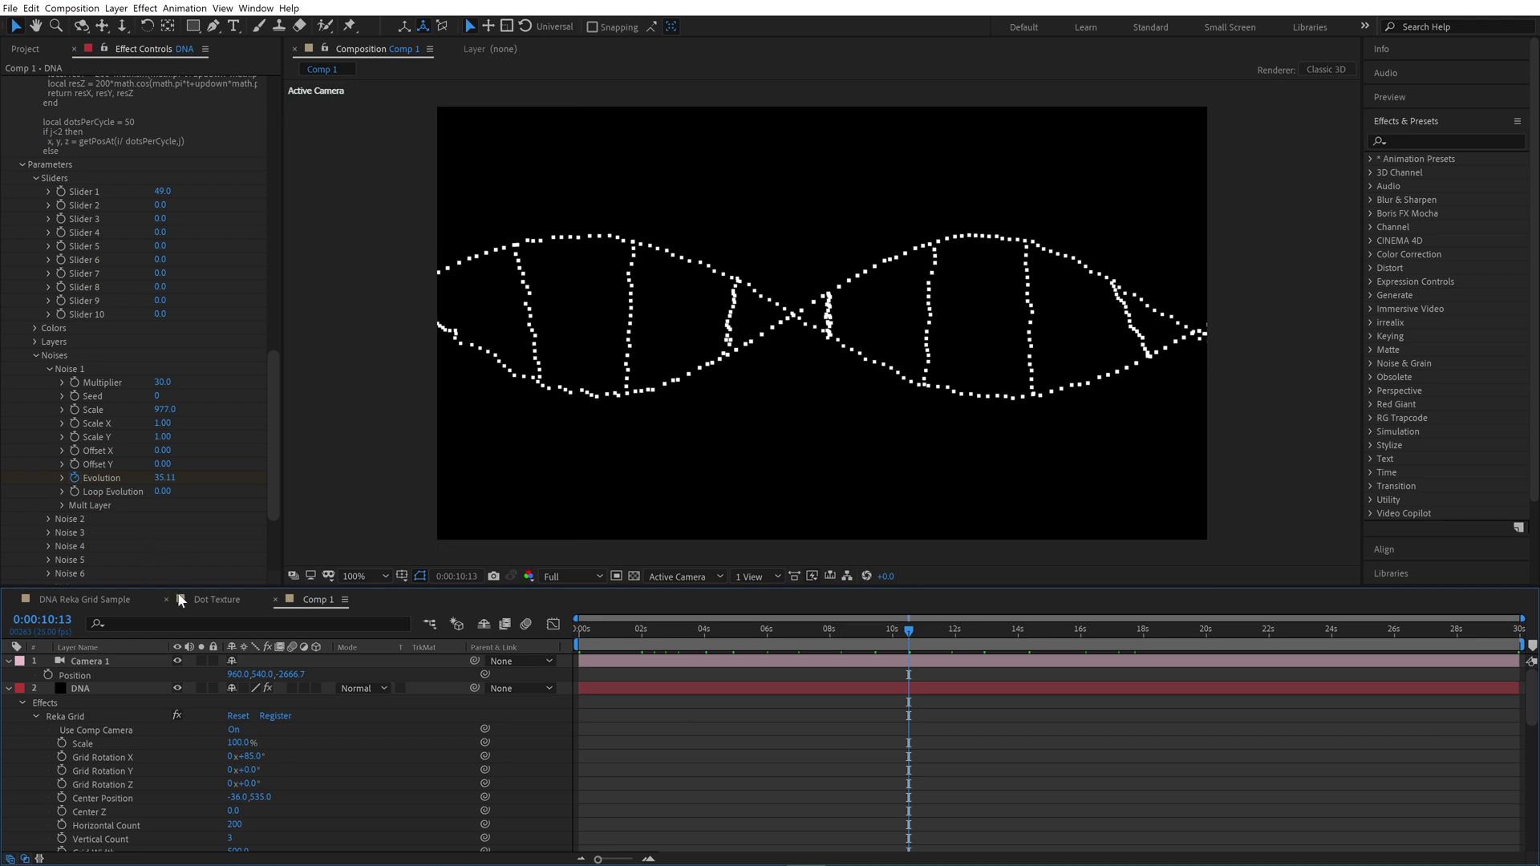
# Step: Examine the Dot Texture composition and its size settings, and return to Comp 1
pyautogui.click(234, 599)
pyautogui.scroll(1, 887, 316)
pyautogui.scroll(-1, 887, 315)
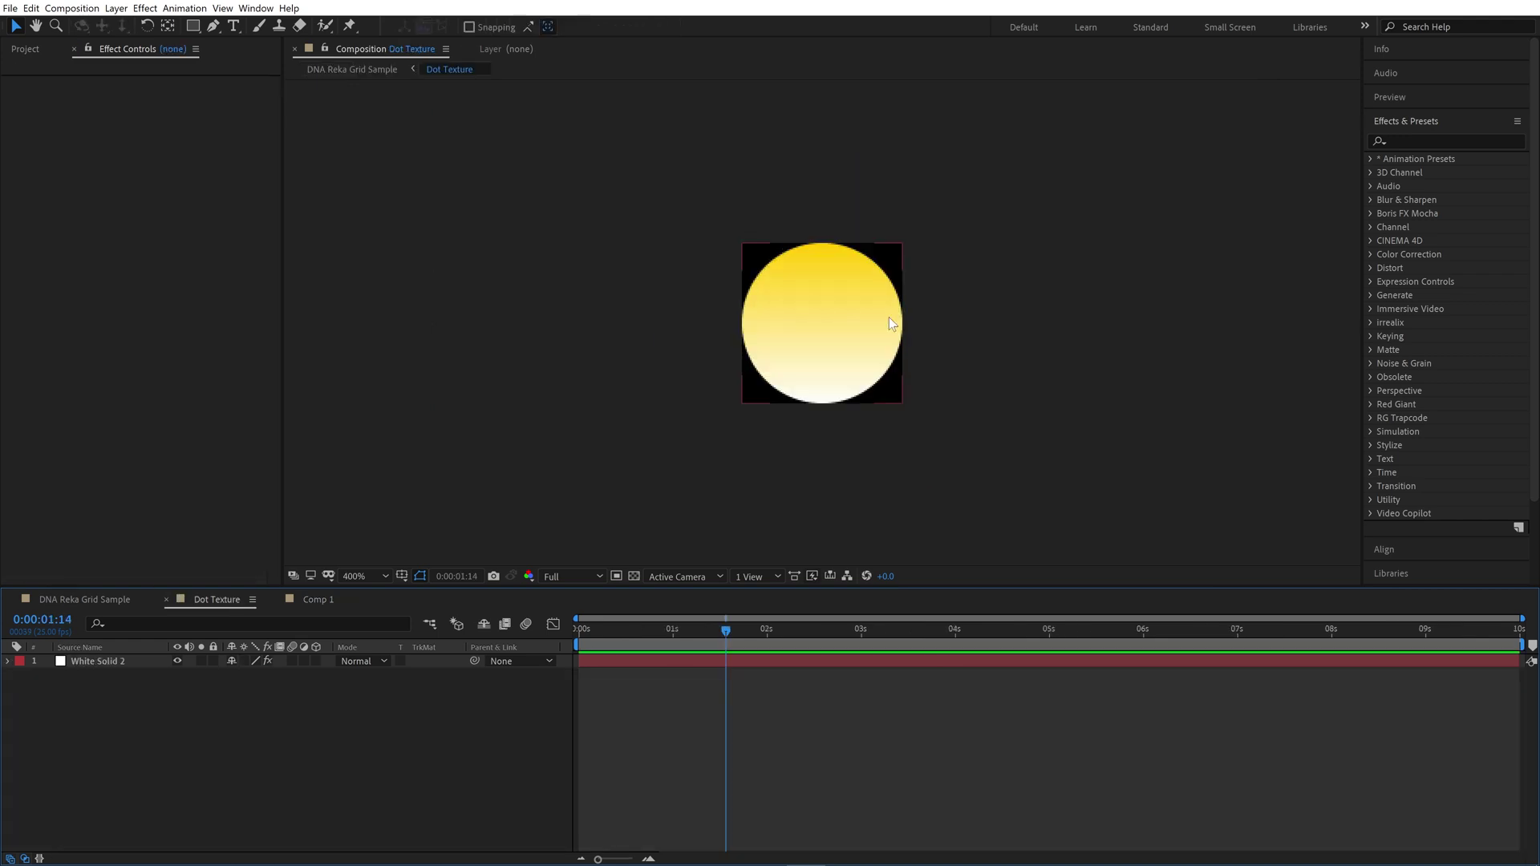
pyautogui.hotkey('ctrl', 'k')
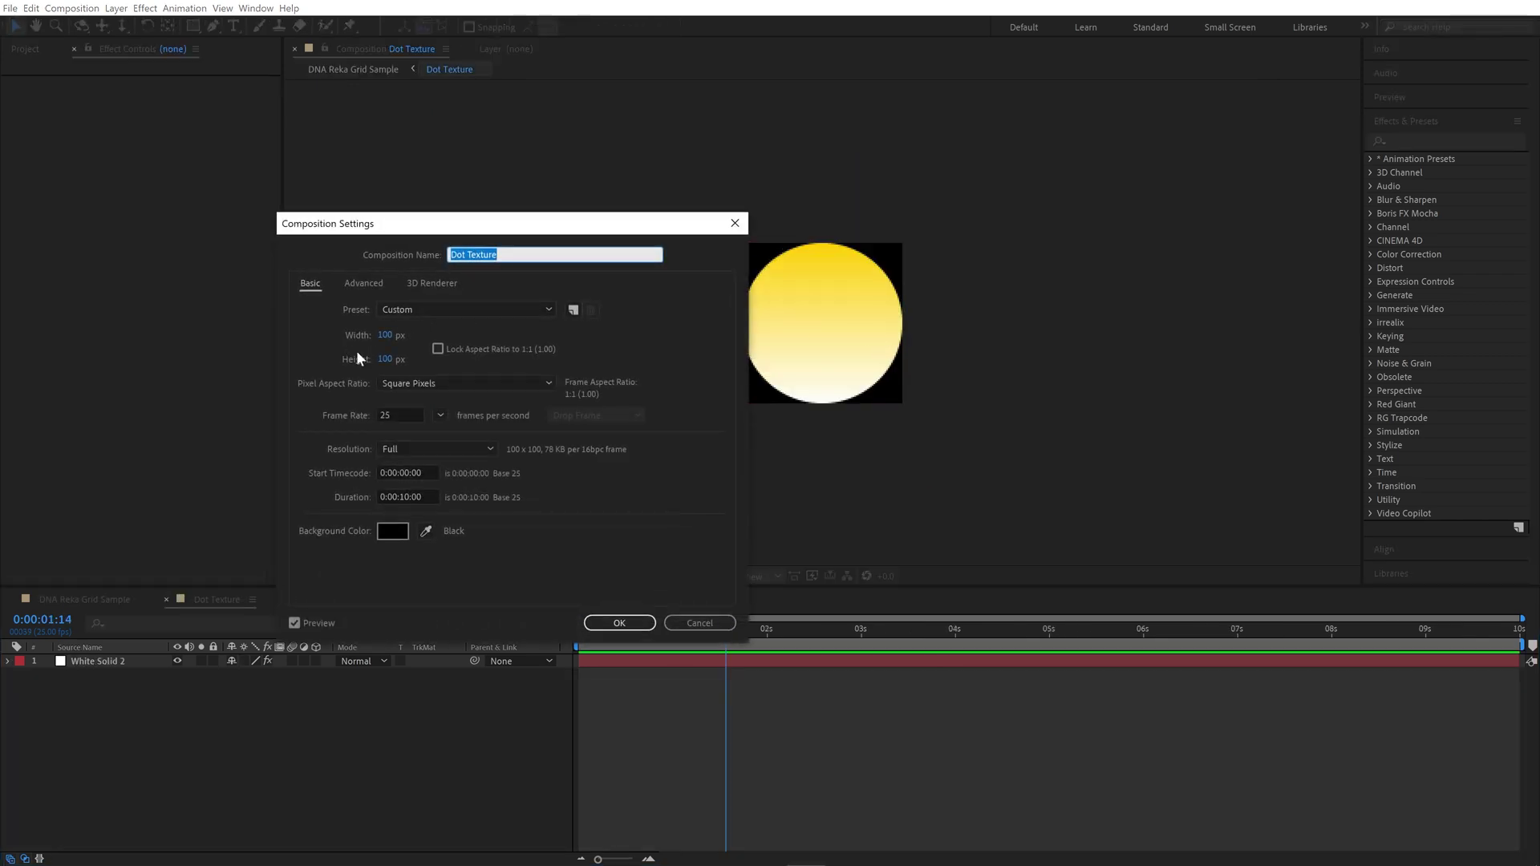
pyautogui.click(619, 622)
pyautogui.moveTo(660, 633); pyautogui.dragTo(655, 666)
pyautogui.click(322, 605)
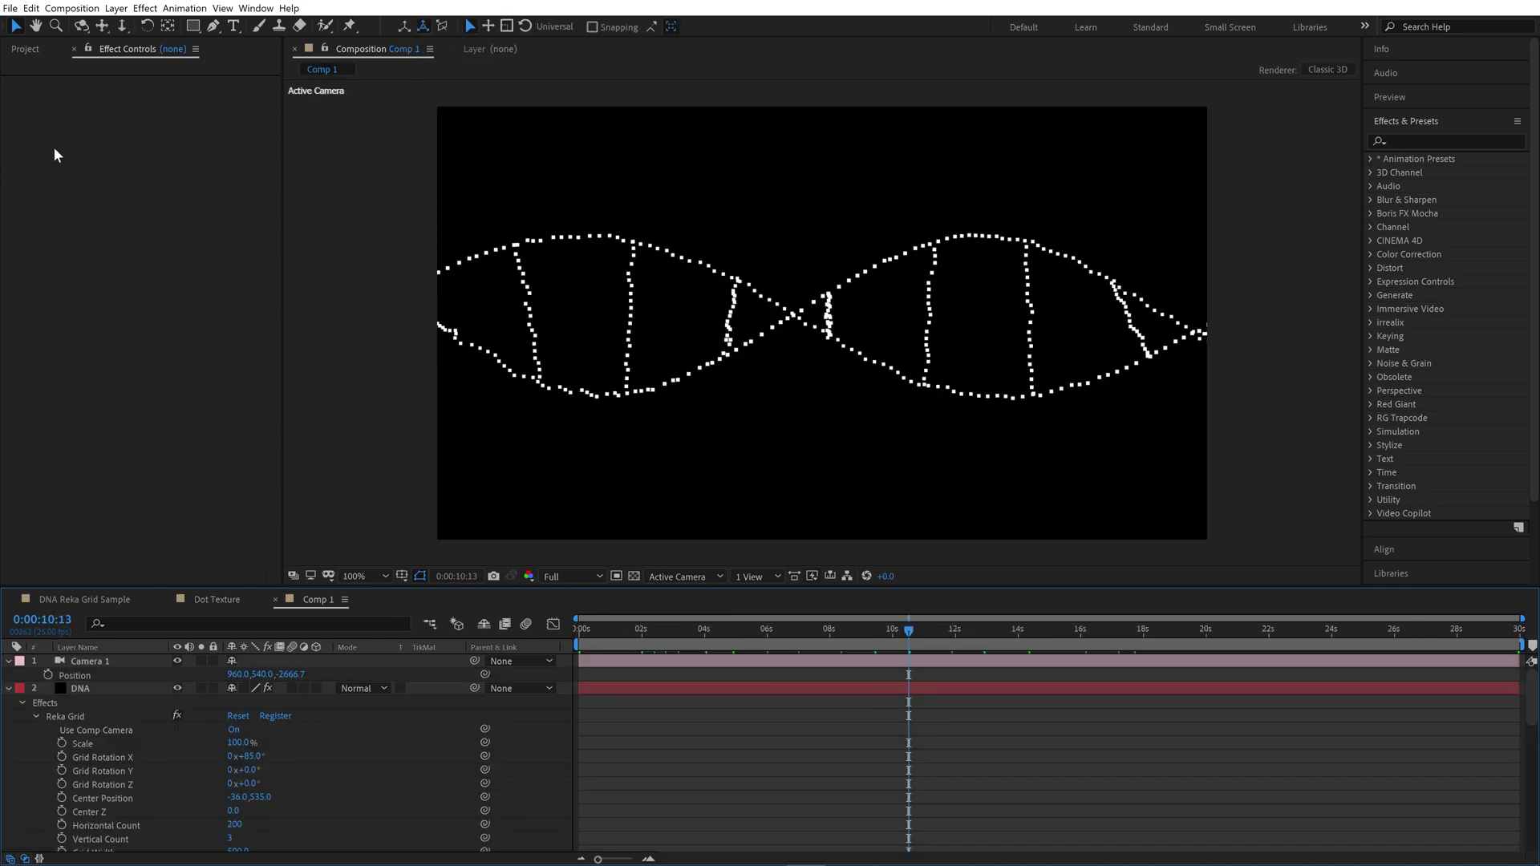
# Step: Add the Dot Texture composition to Comp 1 below the DNA layer and hide it
pyautogui.click(36, 50)
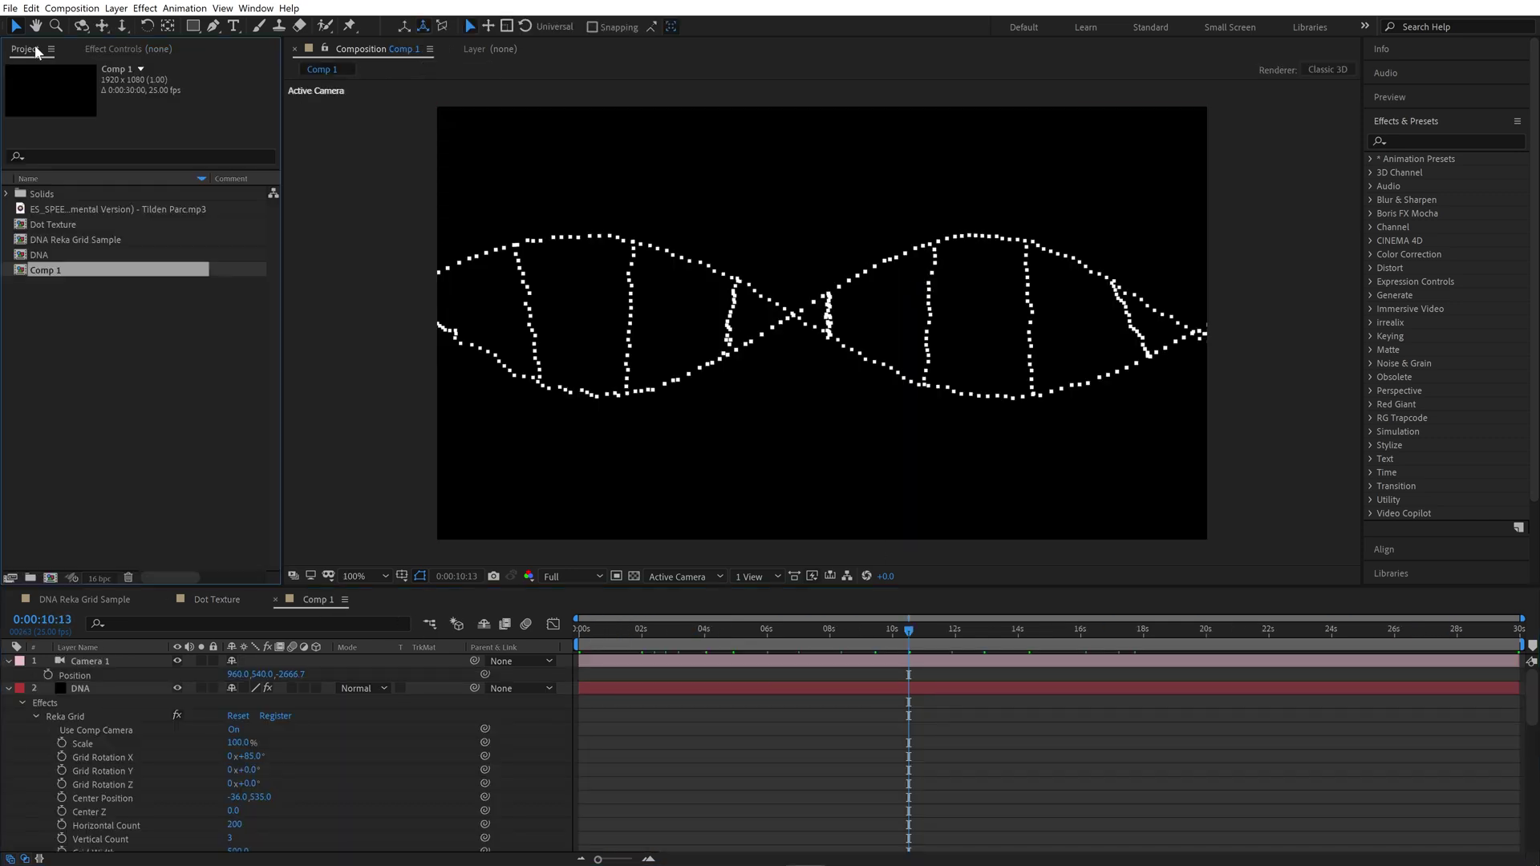
pyautogui.click(56, 223)
pyautogui.scroll(-10, 128, 783)
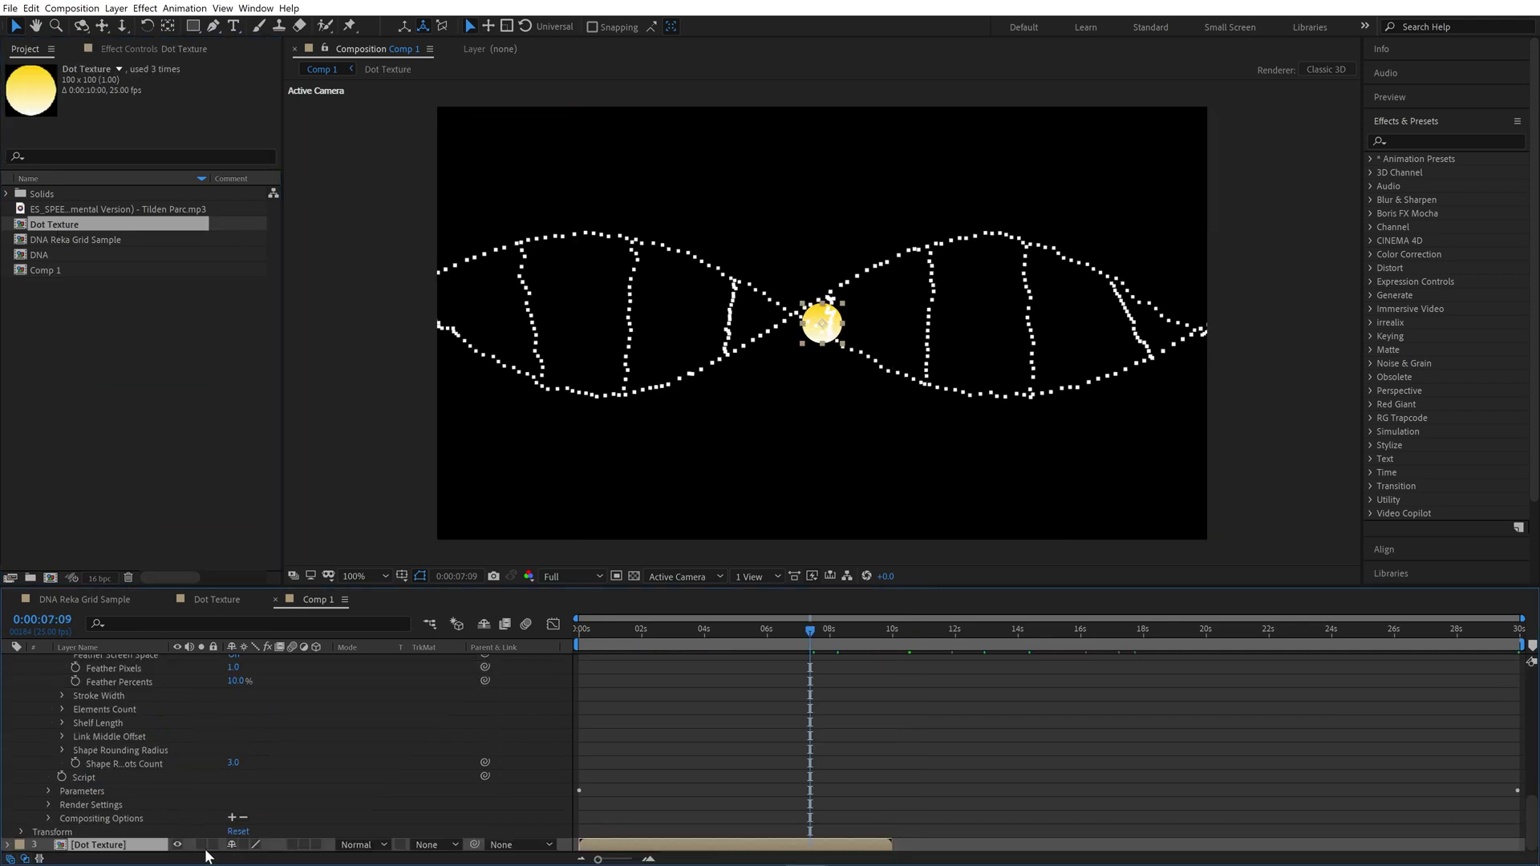
pyautogui.click(177, 844)
# Step: Assign the Dot Texture layer to Layer 1 in the Reka Grid layer parameters of the DNA layer
pyautogui.scroll(5, 178, 736)
pyautogui.scroll(3, 157, 732)
pyautogui.click(141, 692)
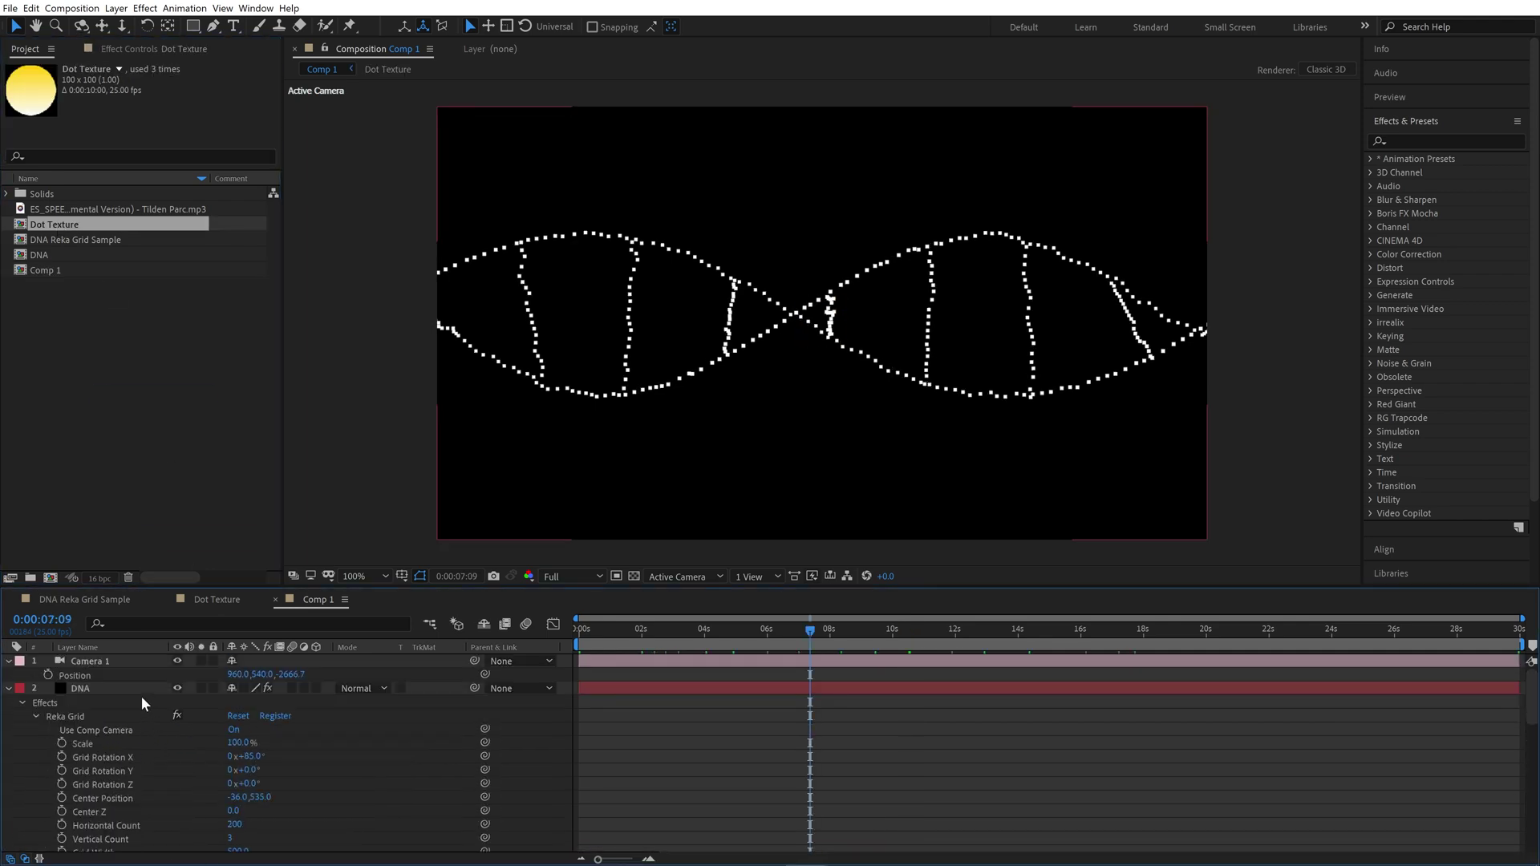
pyautogui.click(113, 49)
pyautogui.scroll(-10, 127, 281)
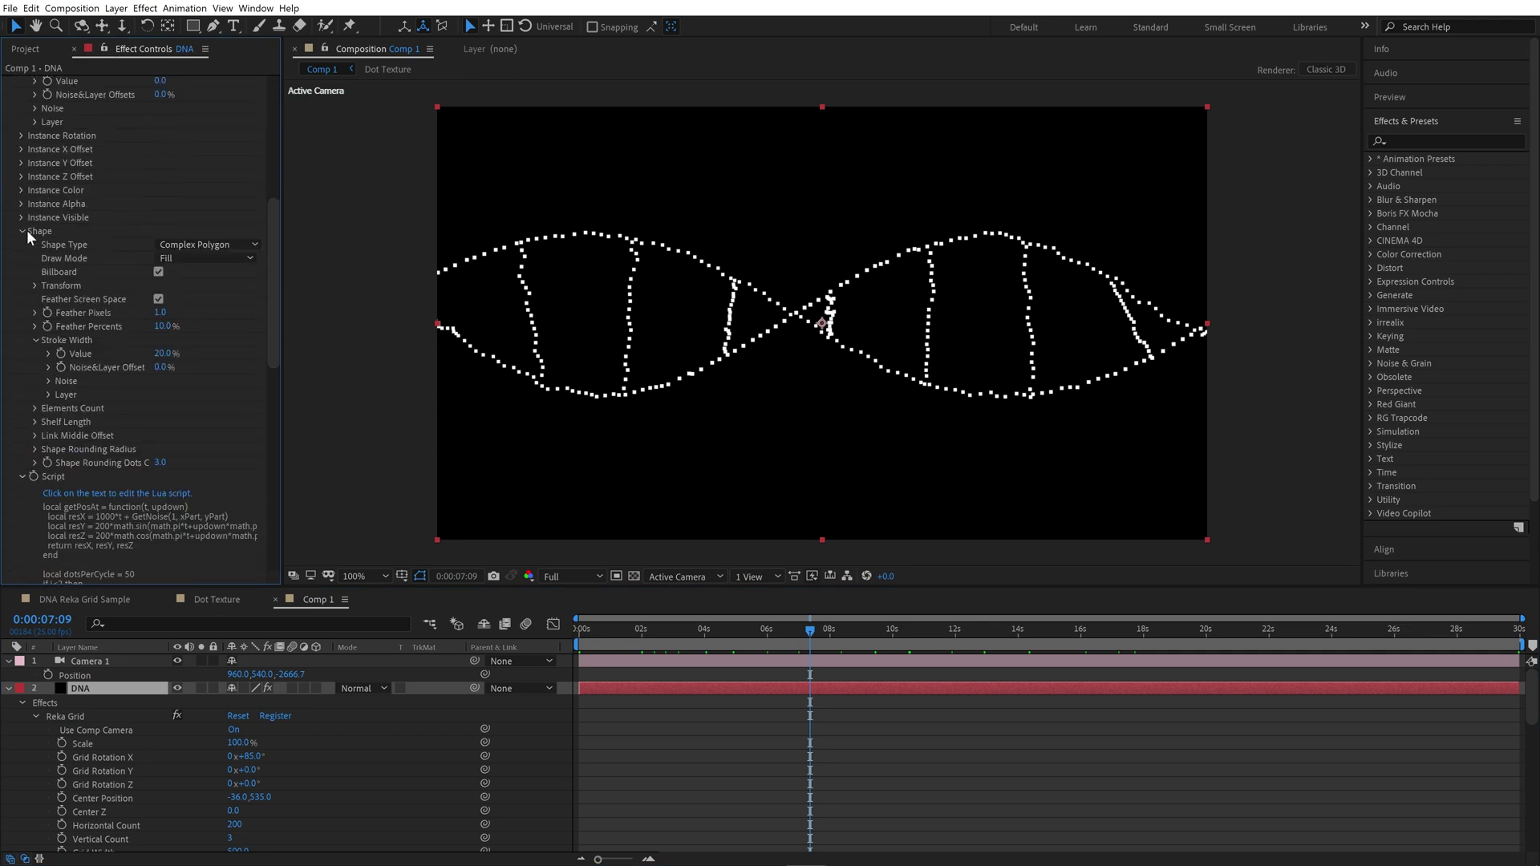
pyautogui.scroll(-5, 36, 387)
pyautogui.click(36, 429)
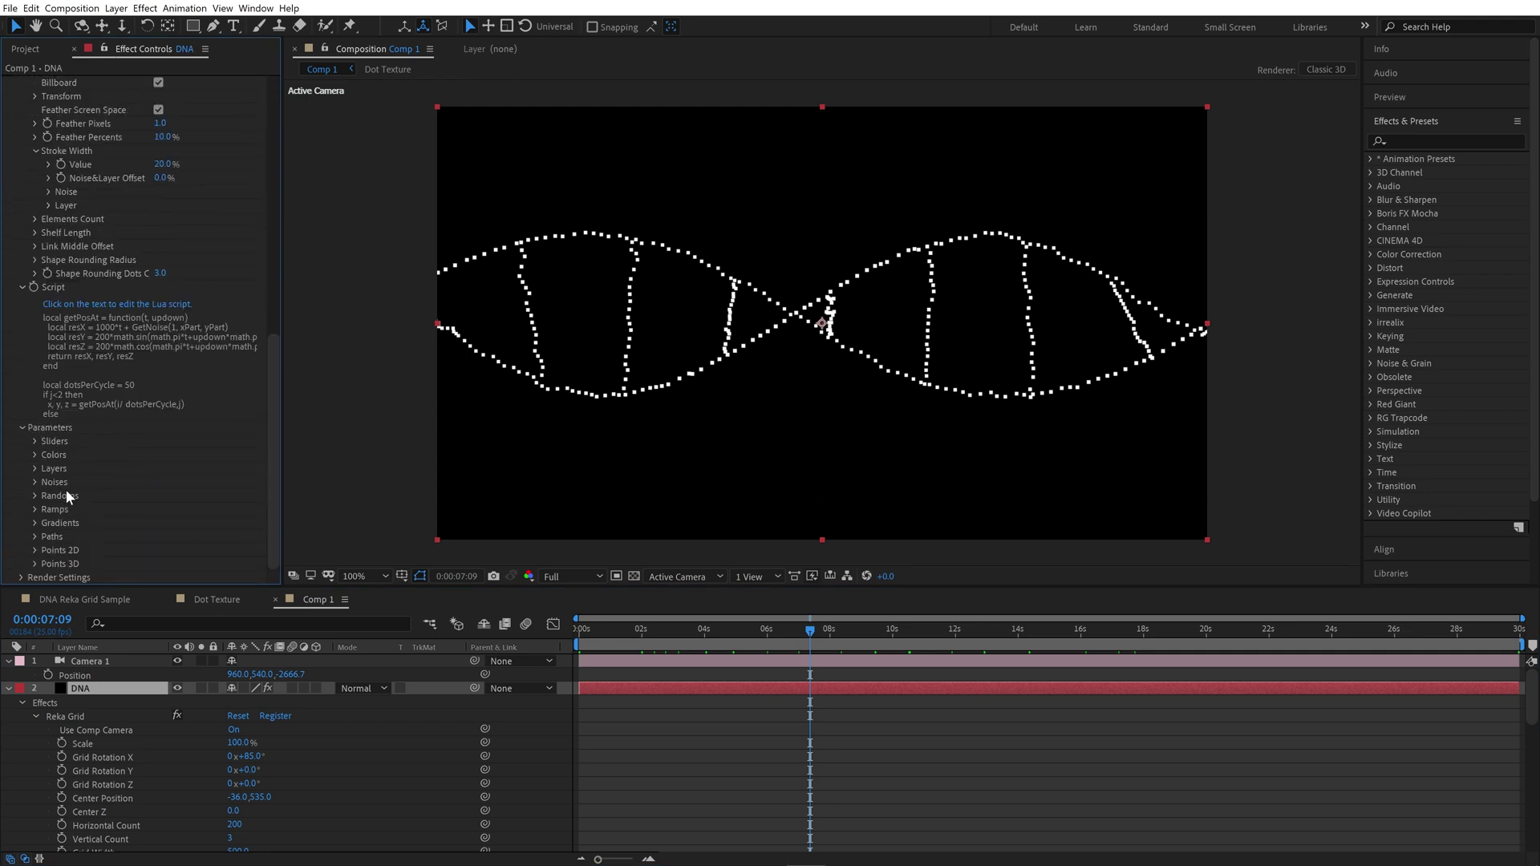
pyautogui.click(34, 468)
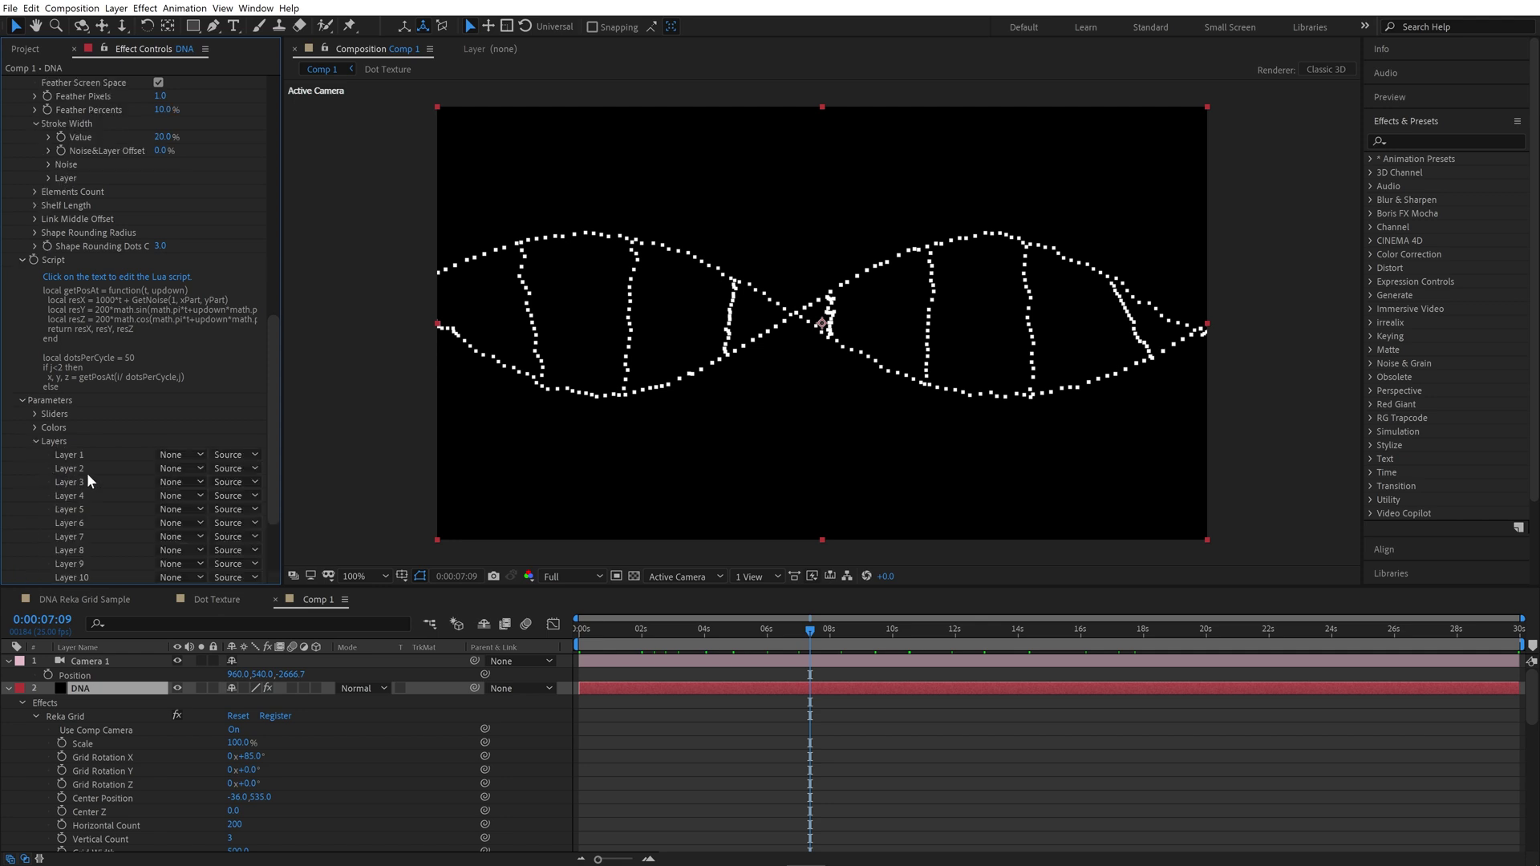
pyautogui.click(169, 452)
pyautogui.click(213, 502)
# Step: Set the shape type to Textured Quad using Layer 1 as texture, with Timeline Frames splitting, and preview the dots
pyautogui.scroll(6, 152, 438)
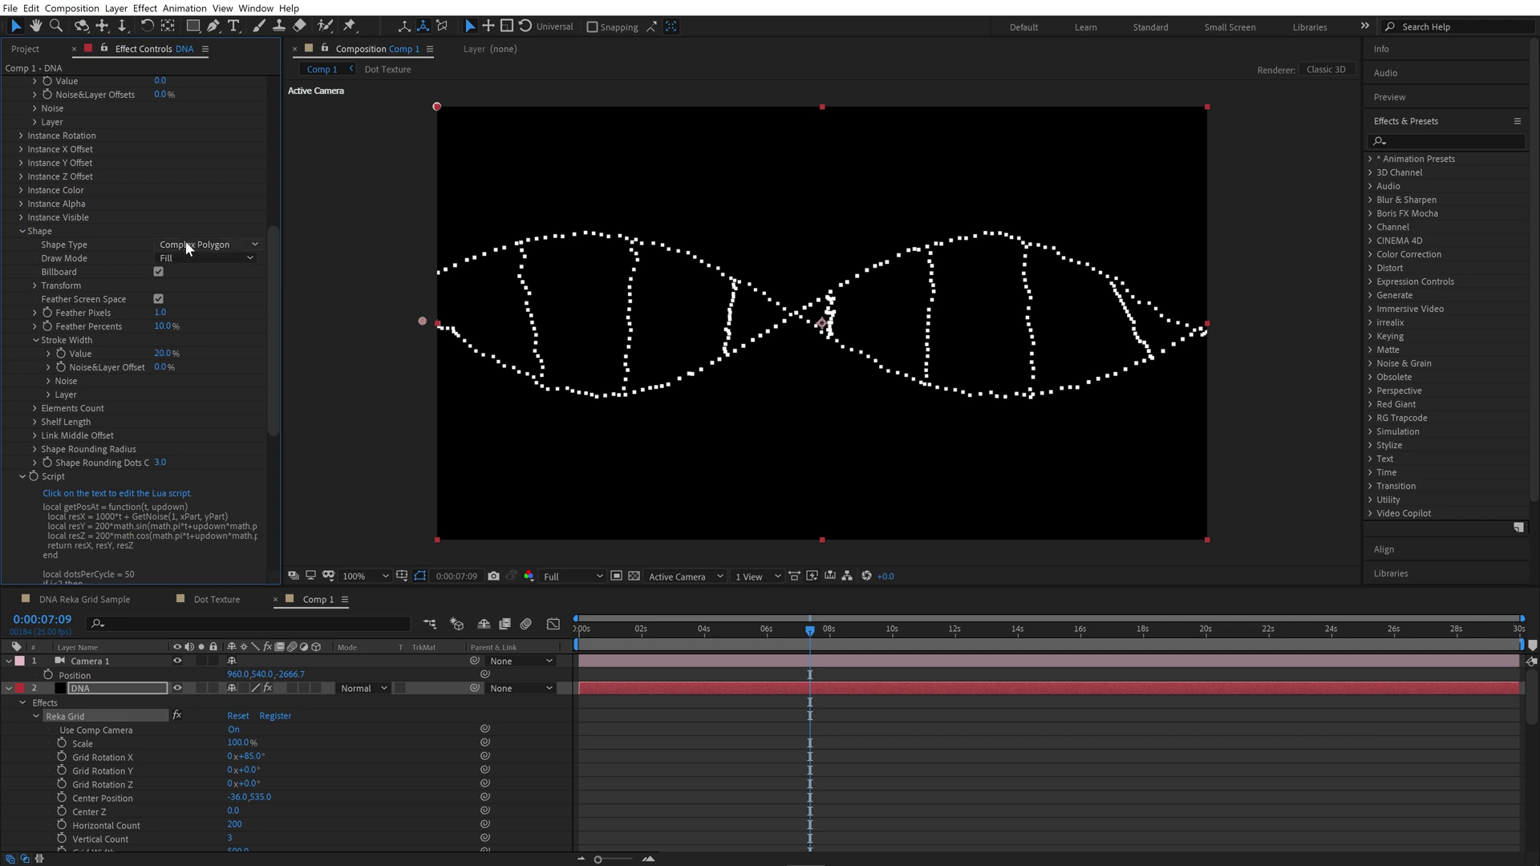
pyautogui.click(219, 243)
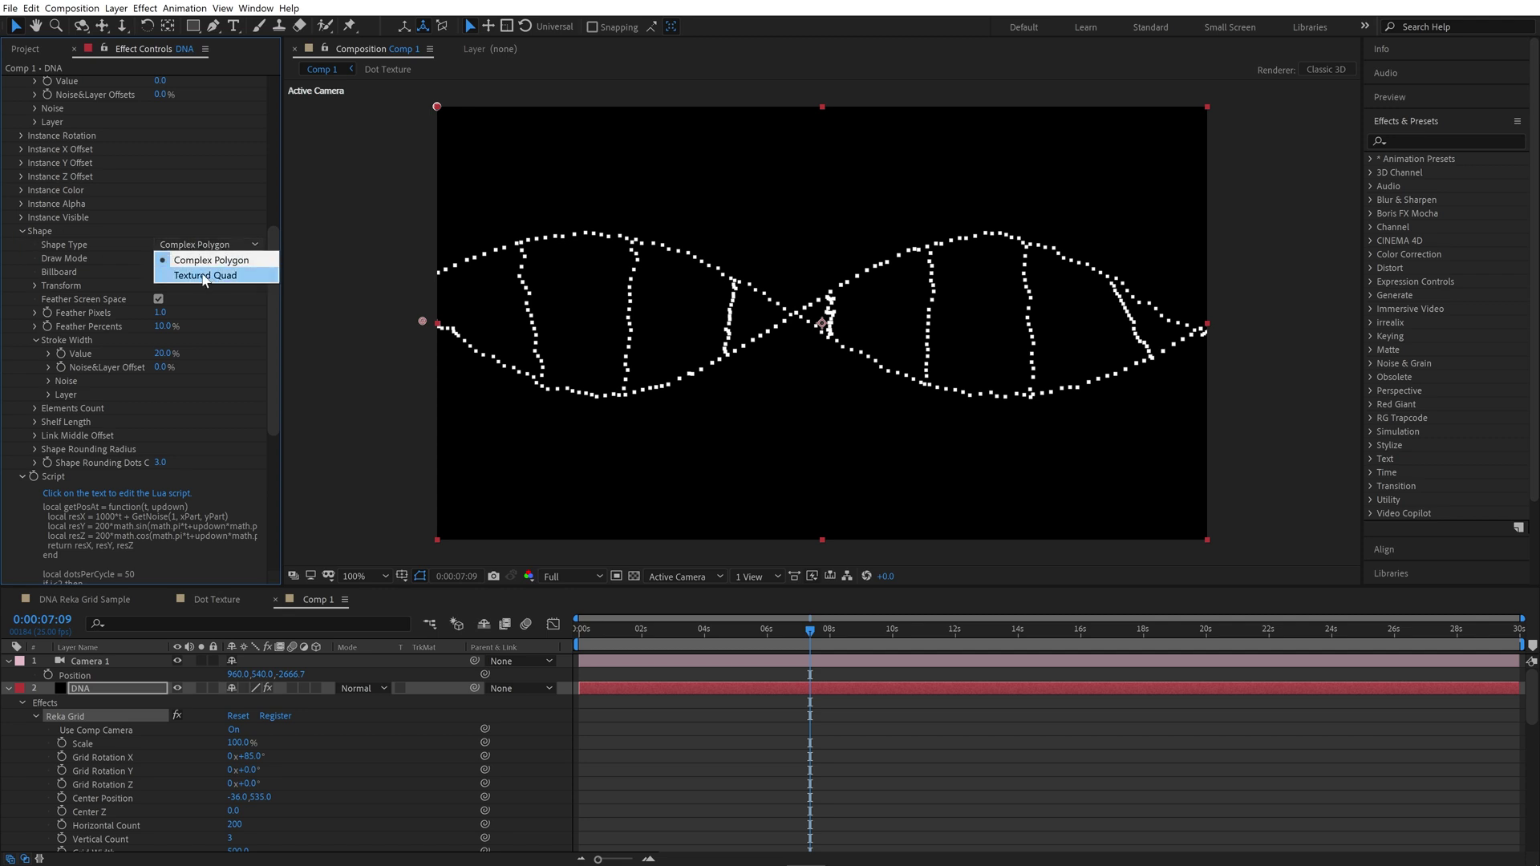
pyautogui.click(203, 276)
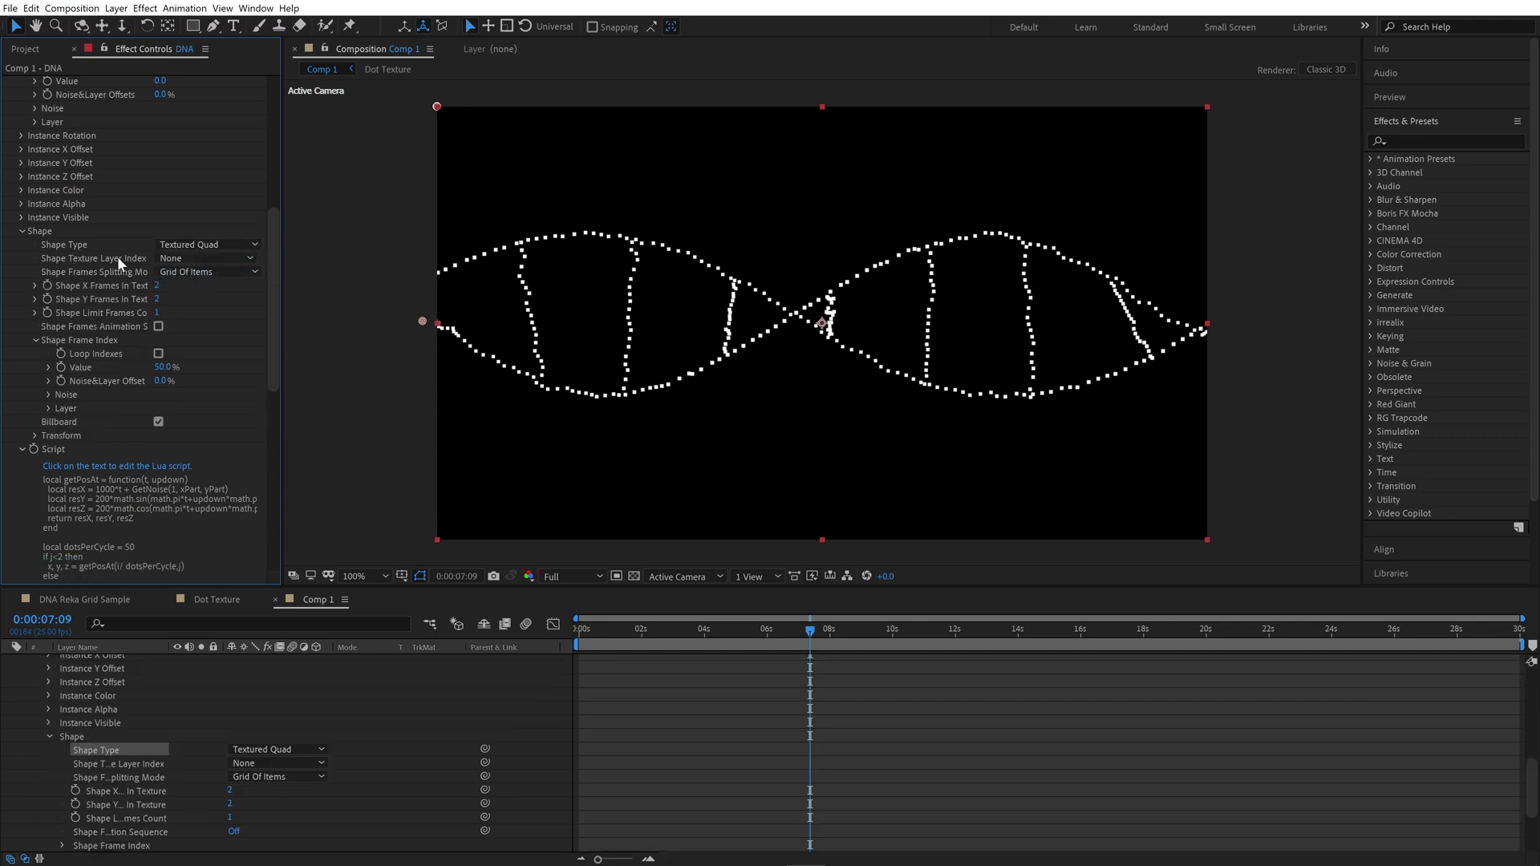
pyautogui.click(181, 256)
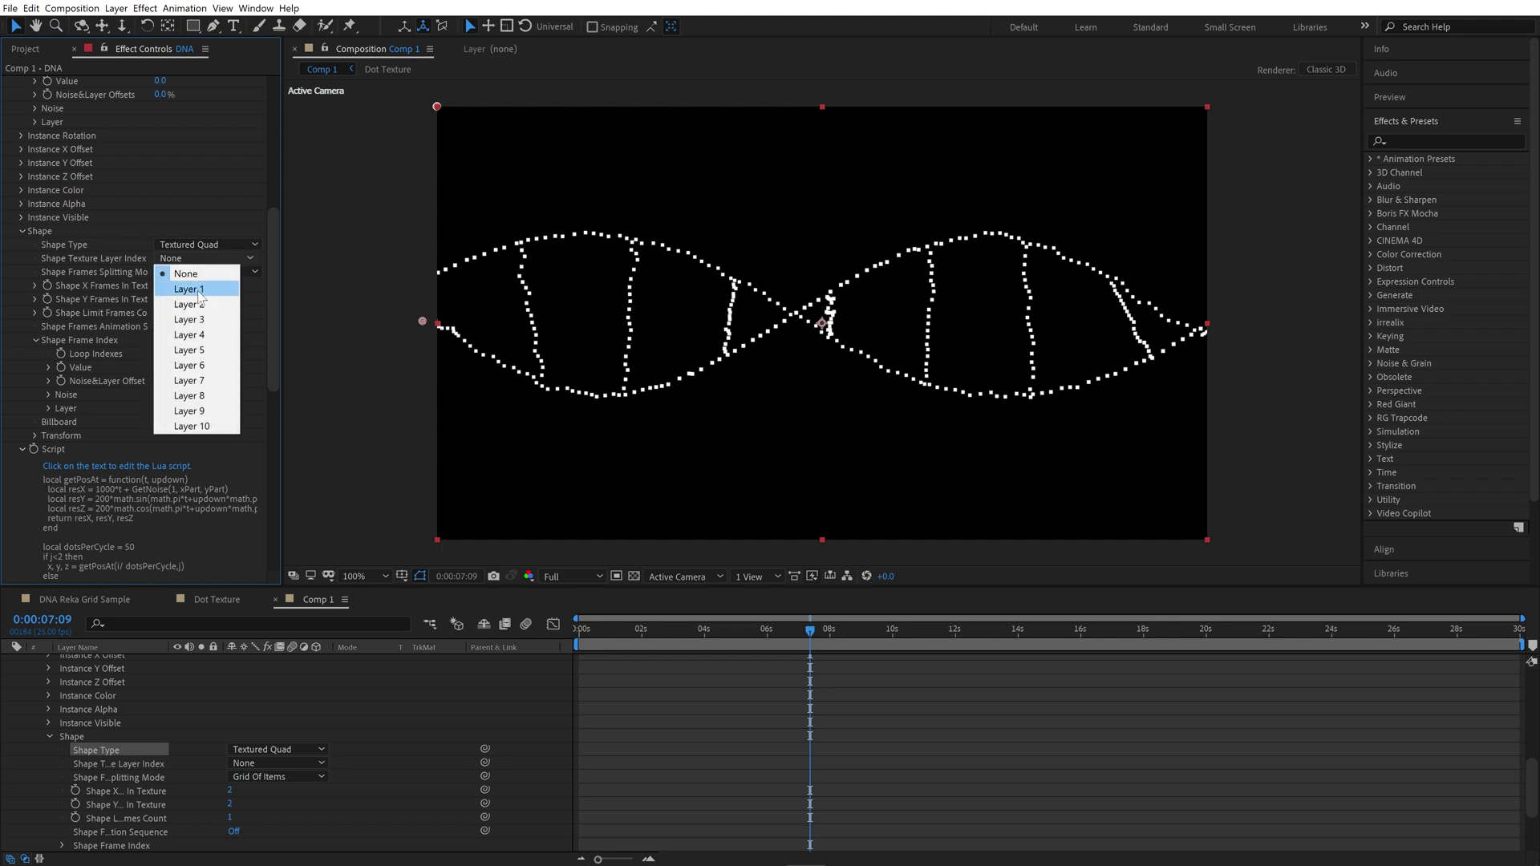
pyautogui.click(199, 290)
pyautogui.click(205, 273)
pyautogui.click(233, 287)
pyautogui.moveTo(607, 656); pyautogui.dragTo(840, 687)
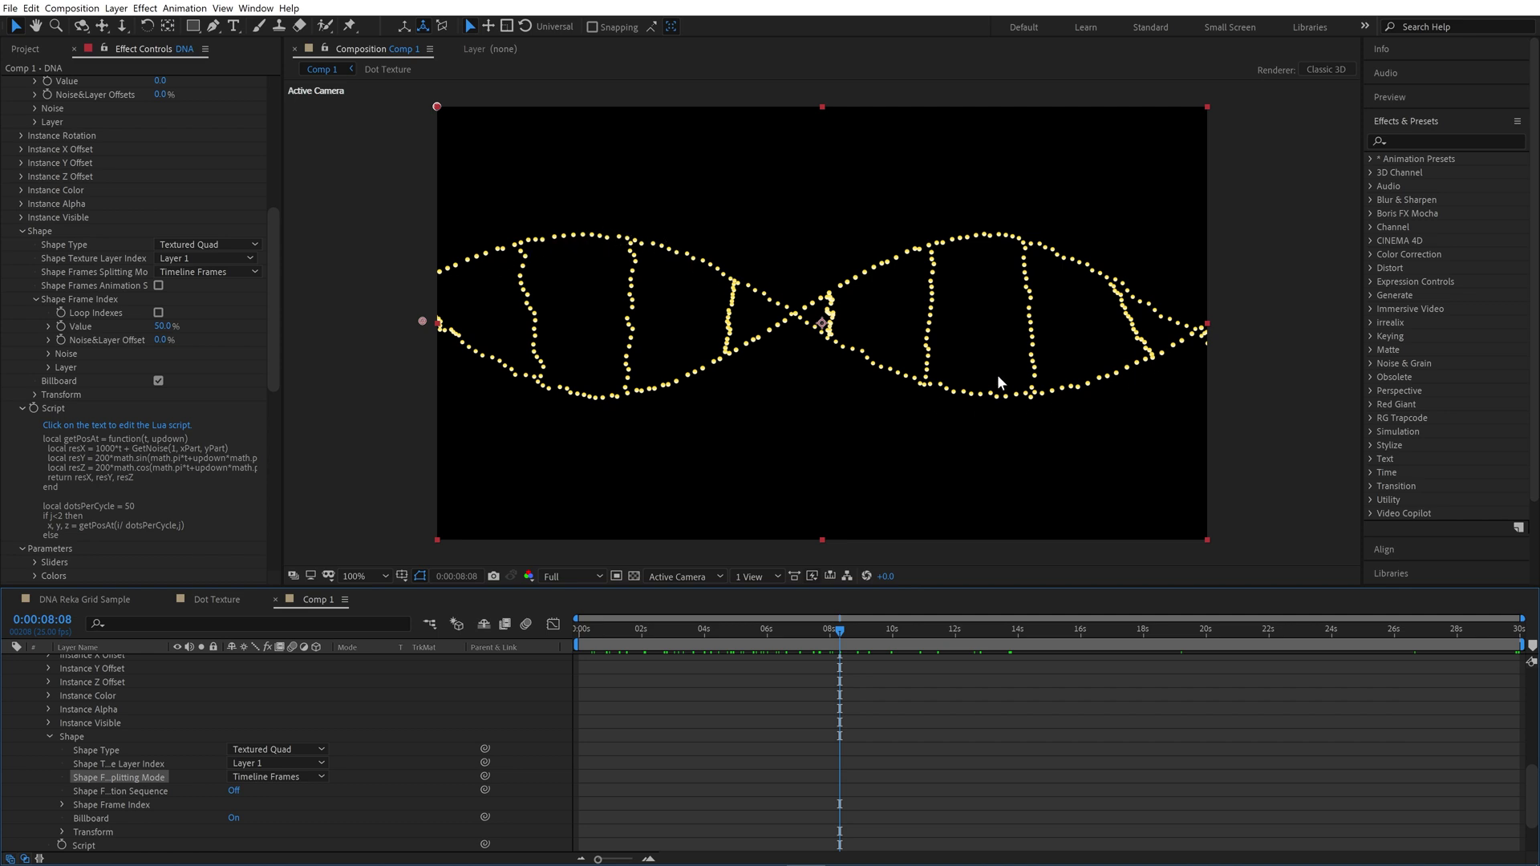
# Step: Set the grid's Vertical Count to 16
pyautogui.scroll(5, 166, 374)
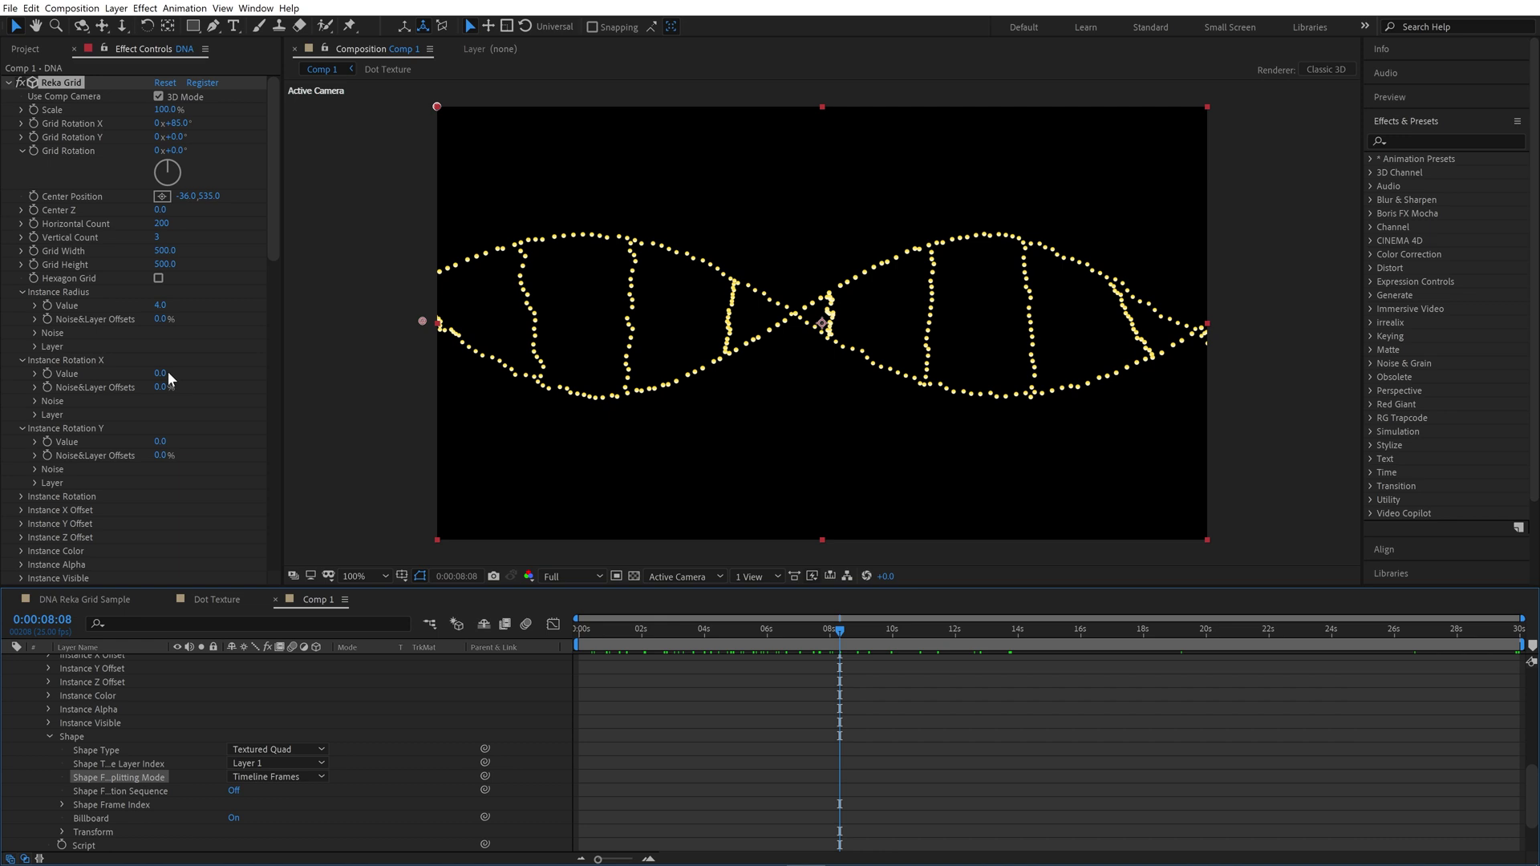
pyautogui.click(158, 238)
pyautogui.press('Return')
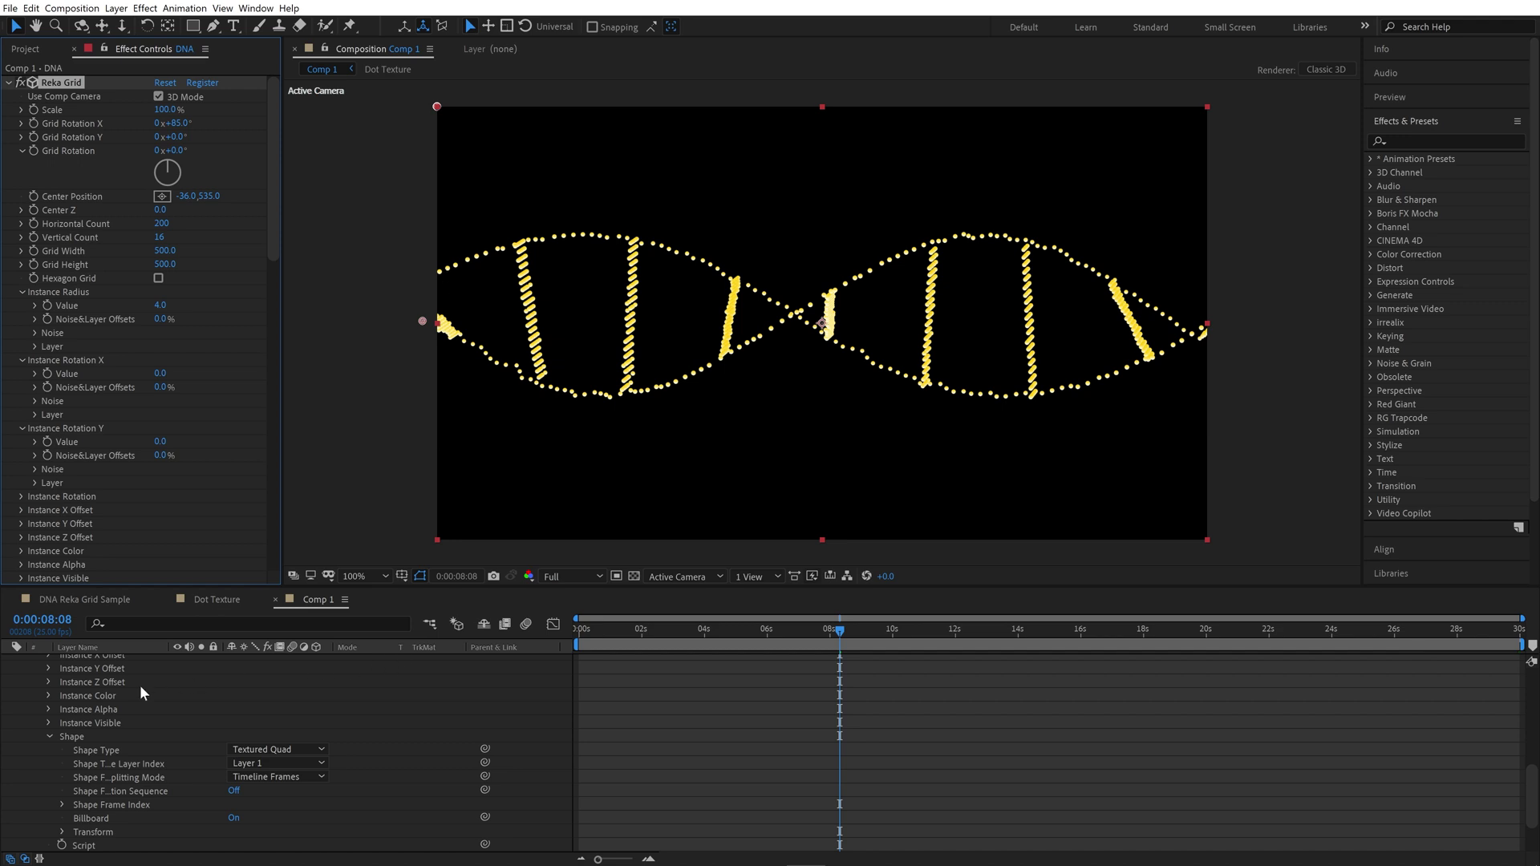
# Step: Change the condition in the Lua script to j<8 and apply the script
pyautogui.scroll(-4, 134, 467)
pyautogui.scroll(-1, 136, 465)
pyautogui.click(122, 466)
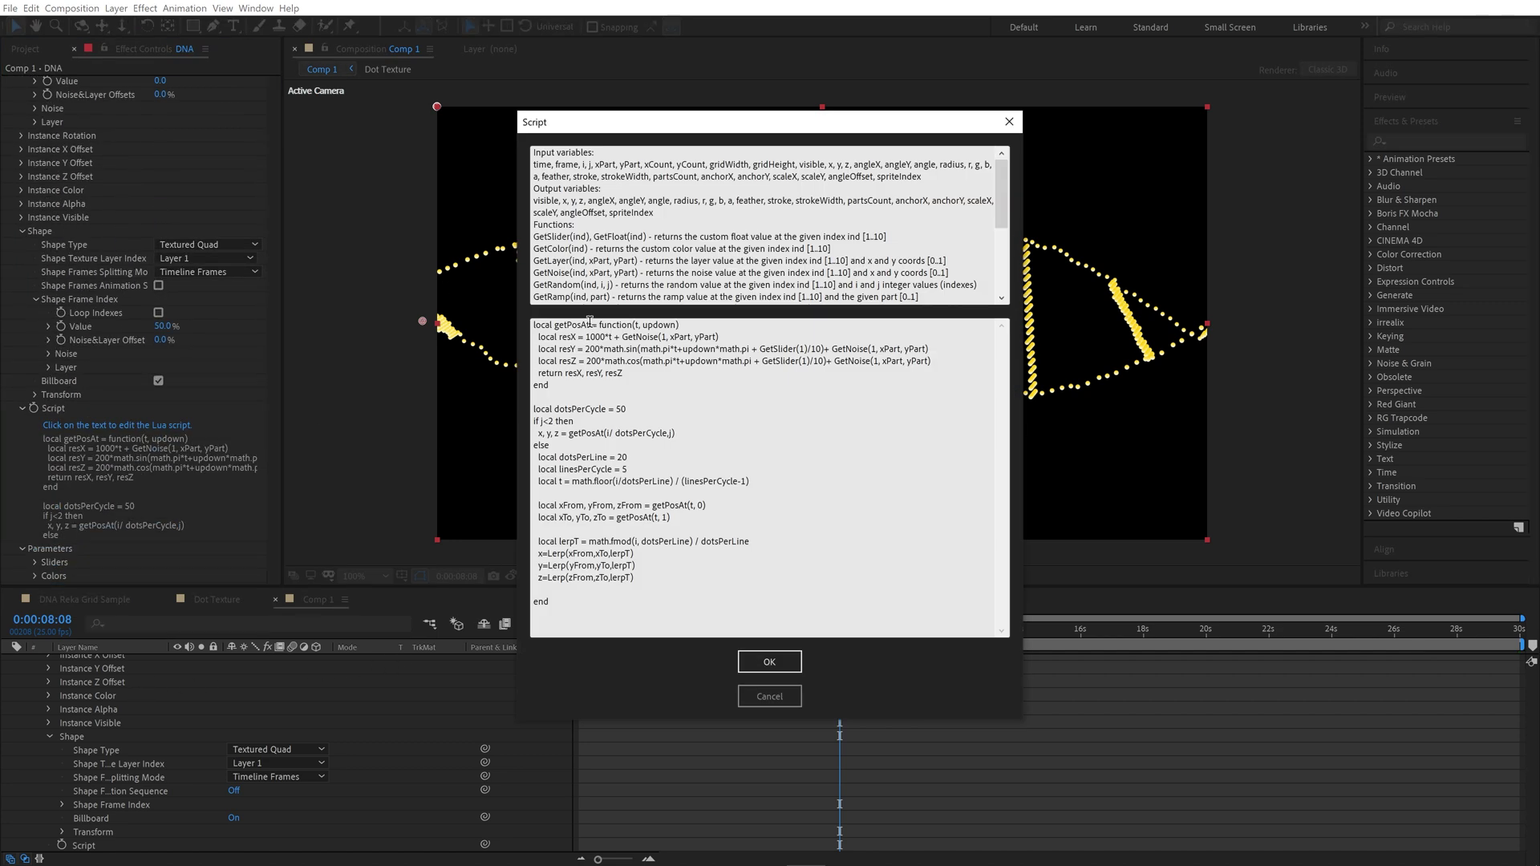
pyautogui.doubleClick(550, 421)
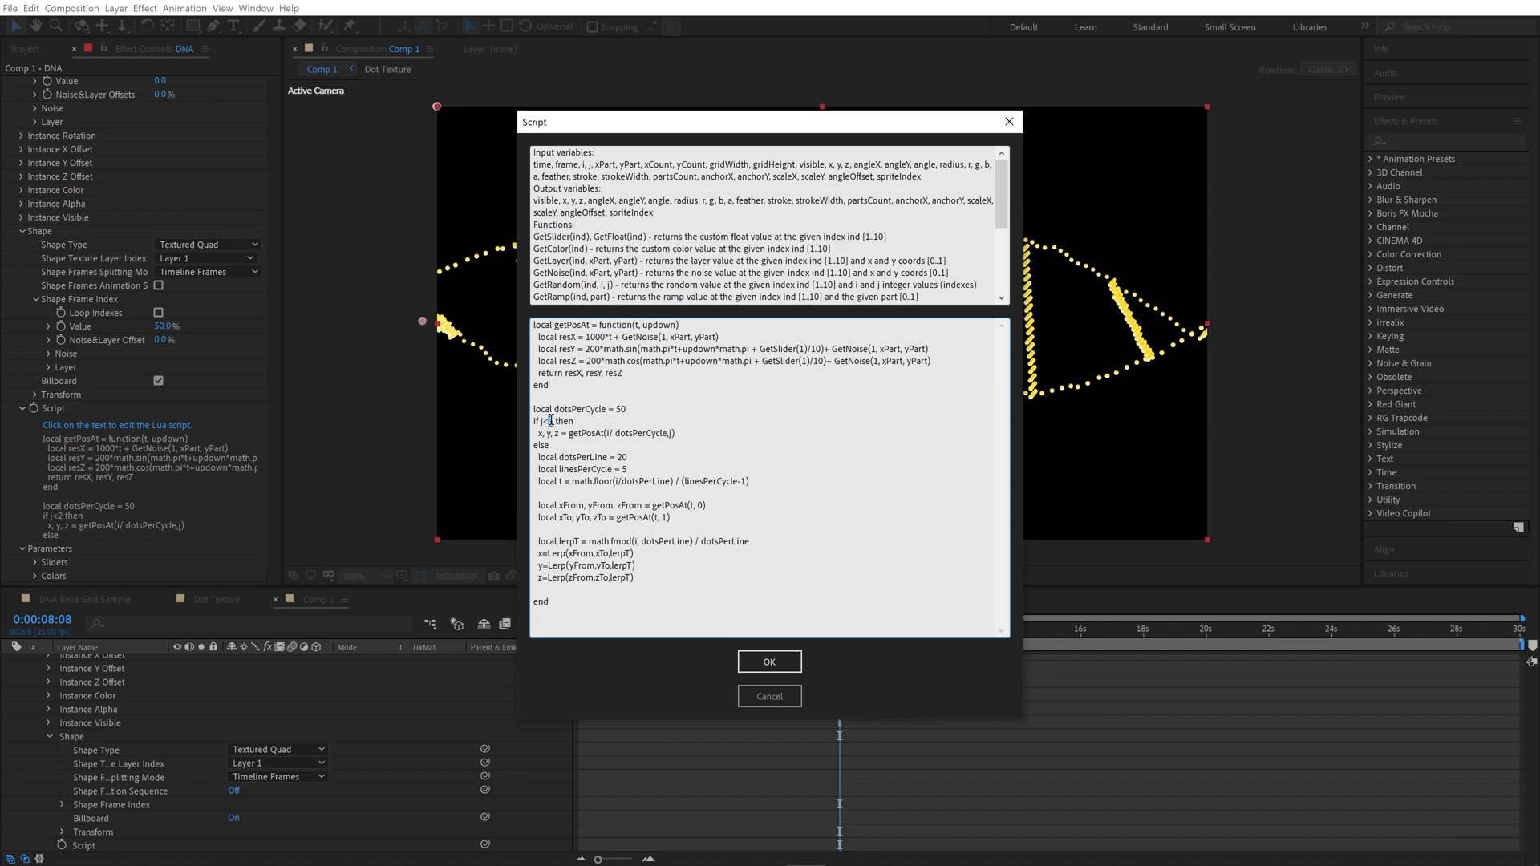
pyautogui.write('8')
pyautogui.click(773, 663)
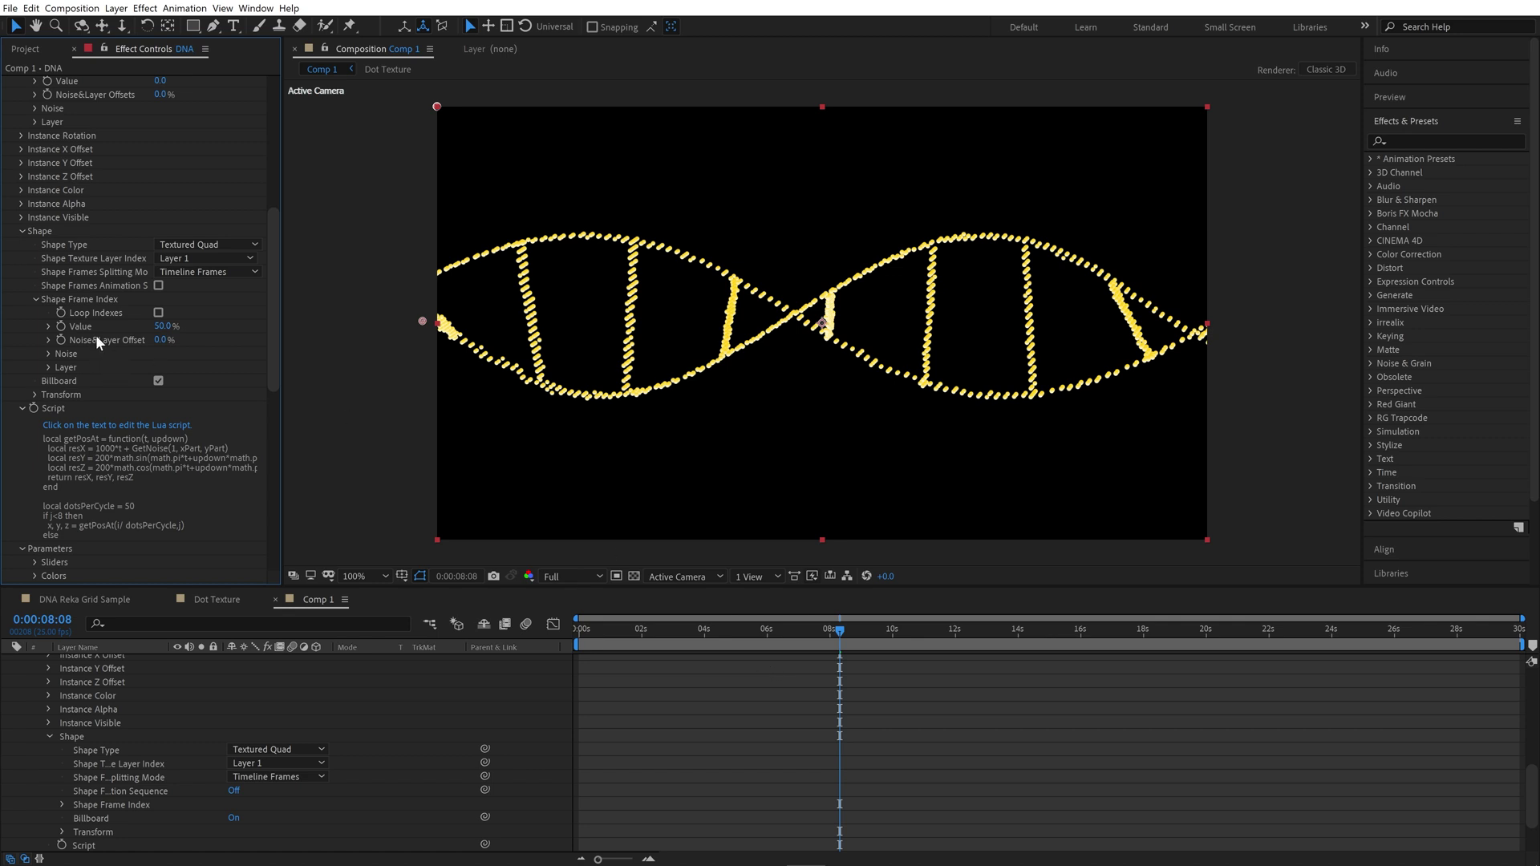
# Step: Make the script's resX line use GetNoise(2, xPart, yPart) and apply the script
pyautogui.click(96, 457)
pyautogui.doubleClick(665, 337)
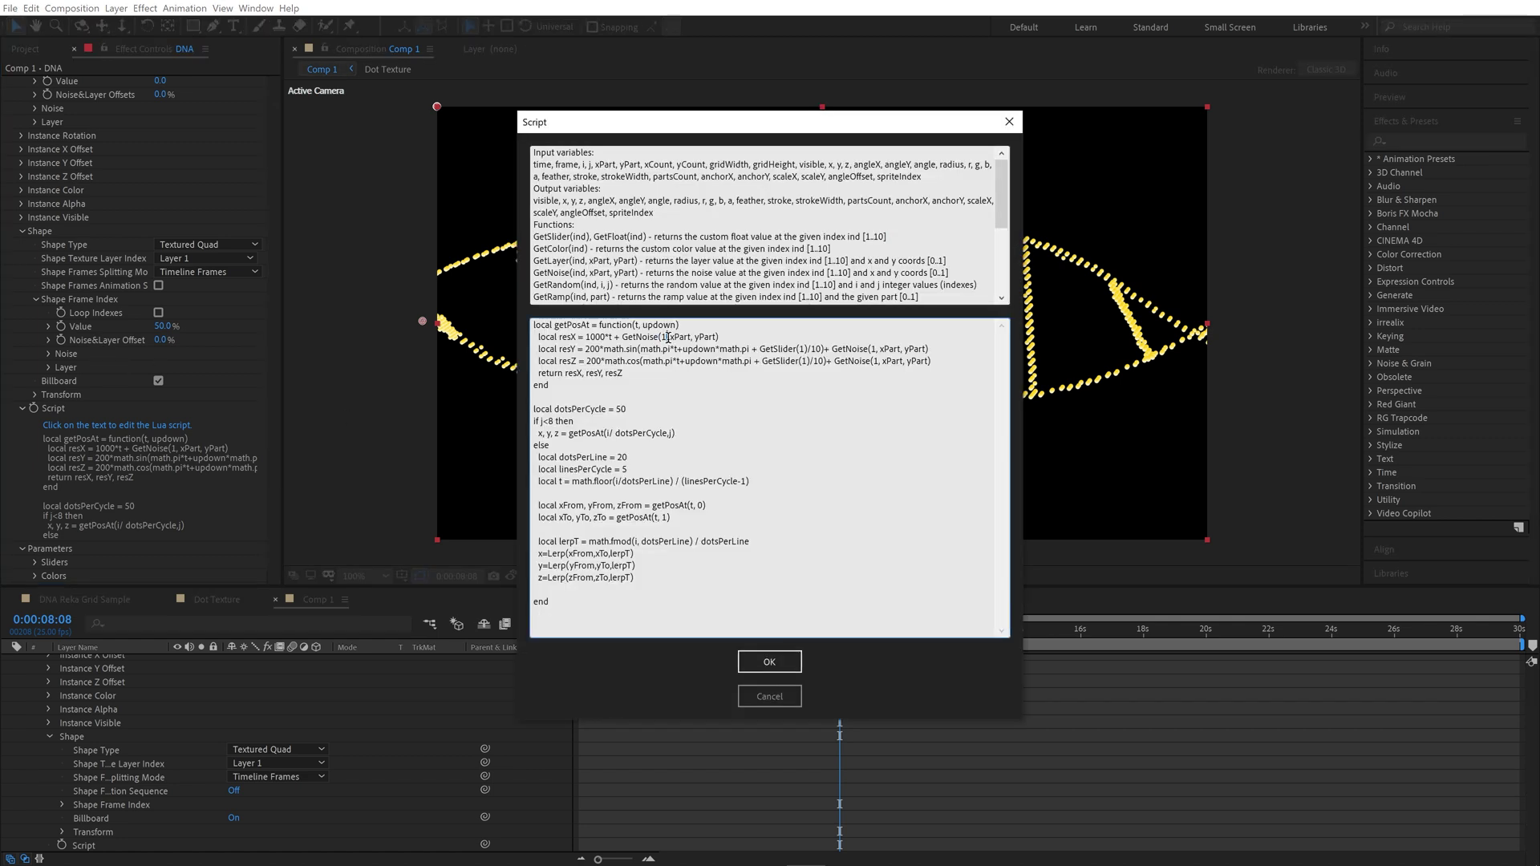
pyautogui.write('2')
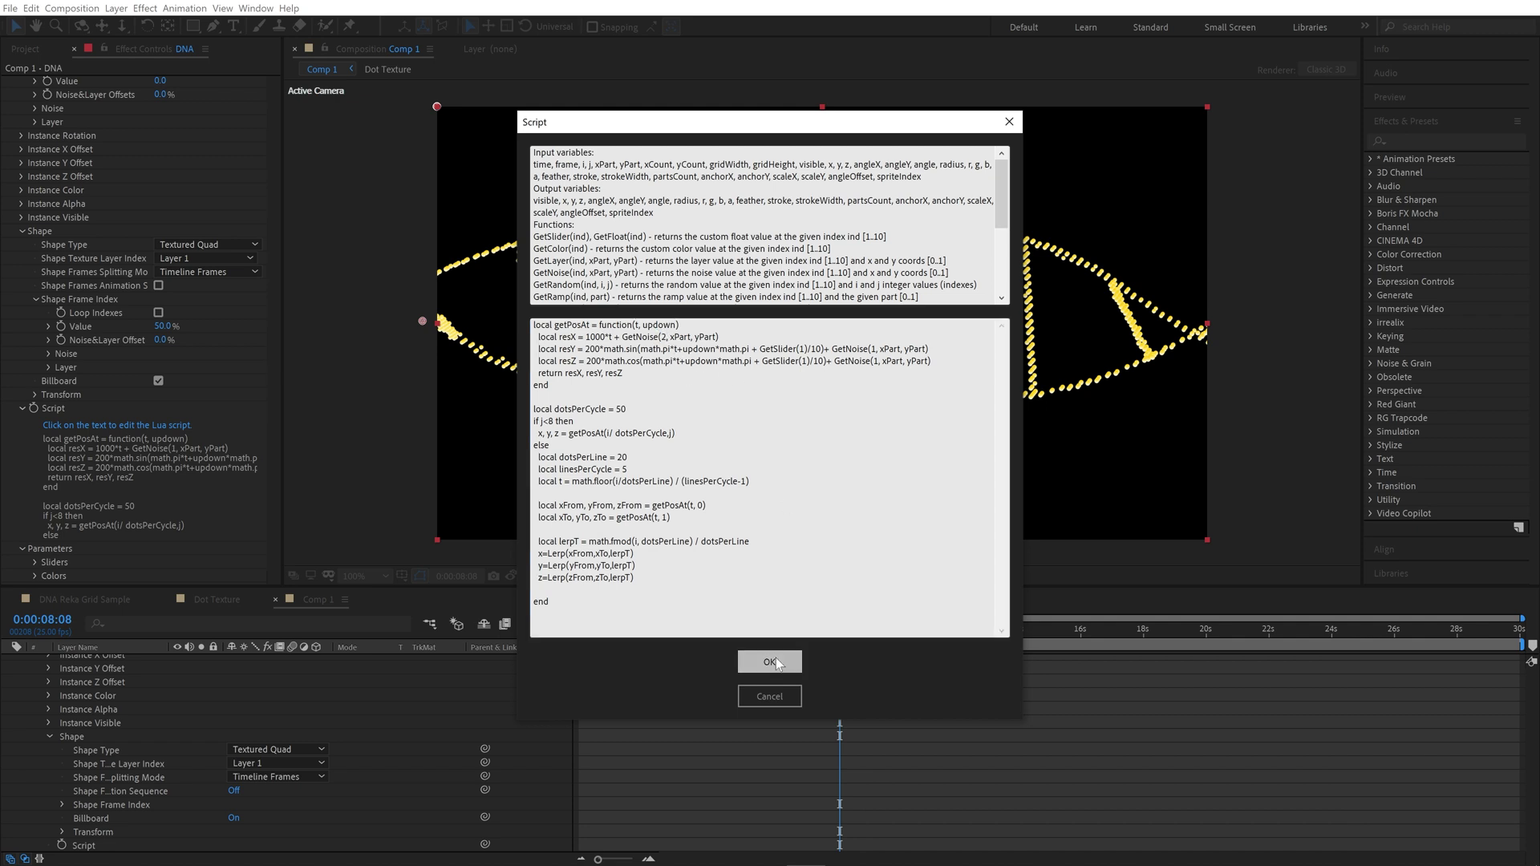
pyautogui.click(769, 661)
# Step: Set Noise 2's Multiplier to 47 and Scale to 666, and check the result at another time
pyautogui.scroll(-5, 147, 443)
pyautogui.scroll(-4, 184, 414)
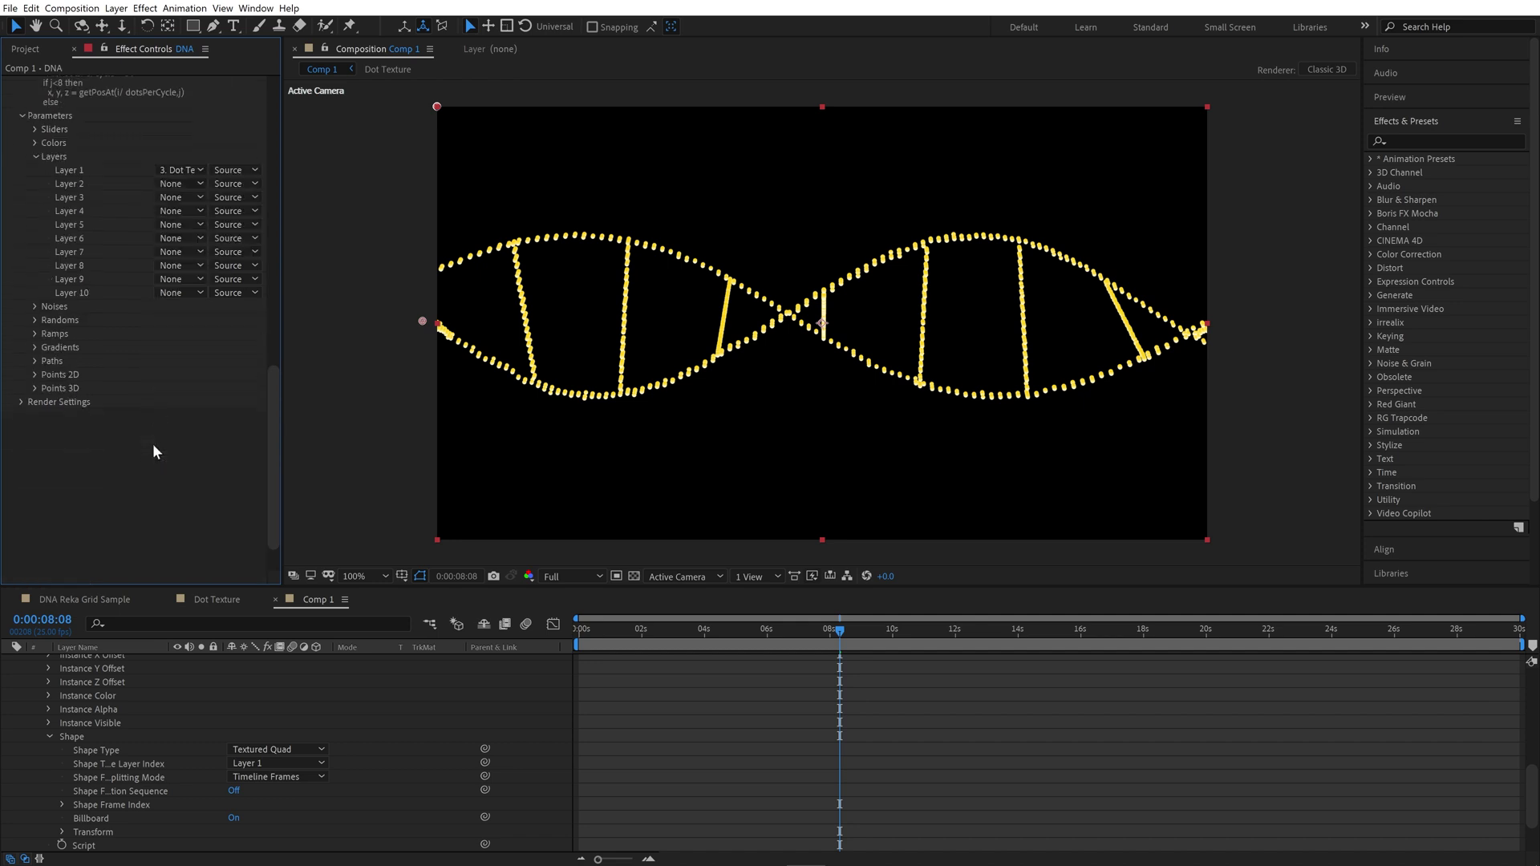
pyautogui.click(35, 306)
pyautogui.click(48, 468)
pyautogui.scroll(-1, 160, 459)
pyautogui.moveTo(160, 458); pyautogui.dragTo(610, 479)
pyautogui.click(349, 629)
# Step: Keyframe Noise 2's Evolution from 0 at the first frame to 100 at the last frame, and preview the motion
pyautogui.press('Home')
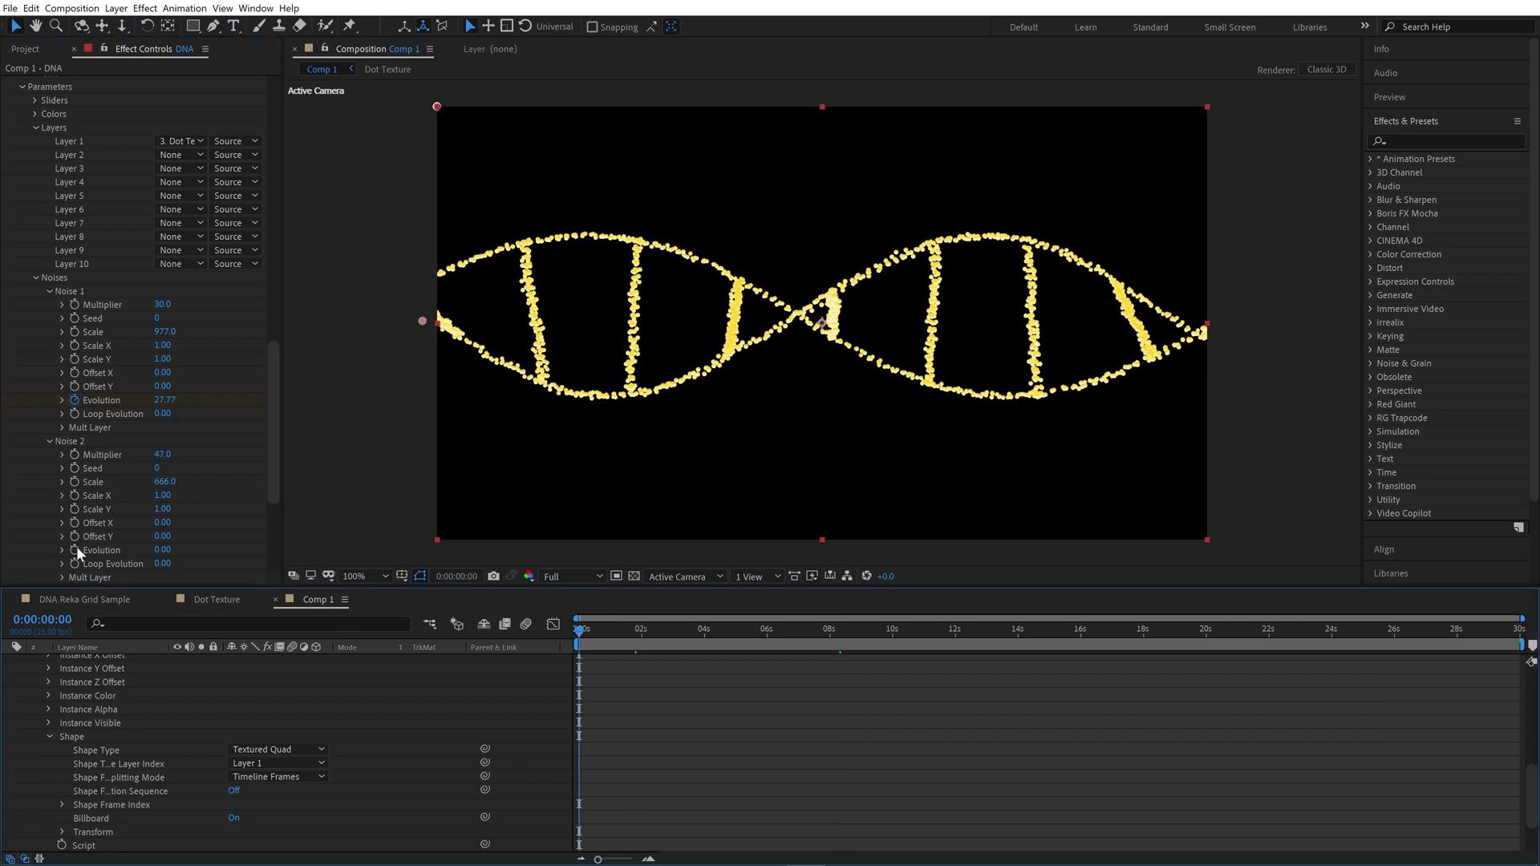
pyautogui.click(74, 550)
pyautogui.click(836, 634)
pyautogui.press('End')
pyautogui.click(162, 549)
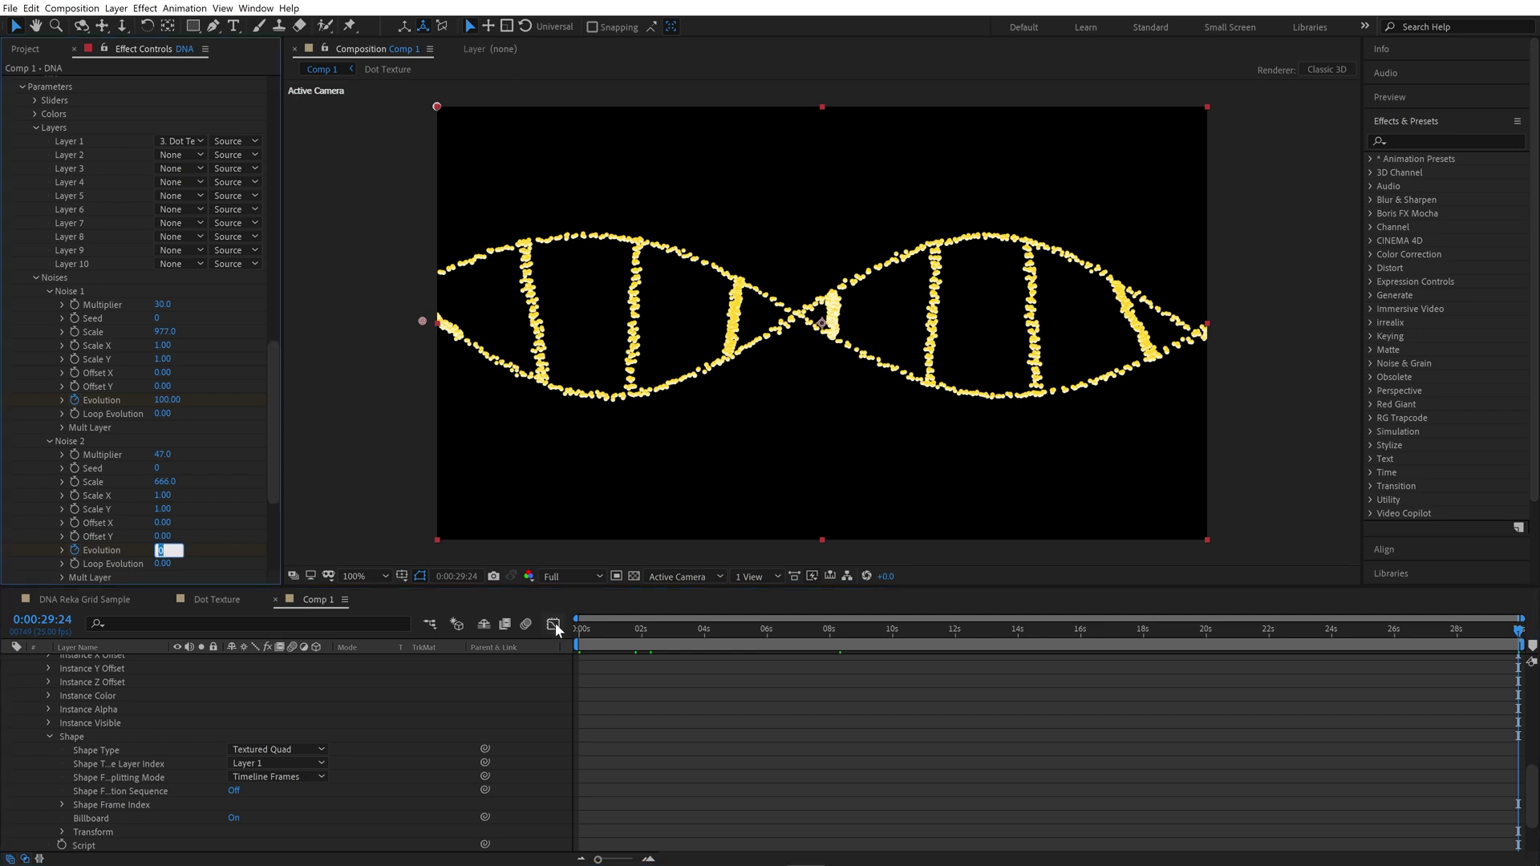
pyautogui.write('100')
pyautogui.press('Return')
pyautogui.moveTo(666, 634); pyautogui.dragTo(902, 645)
# Step: Set the Instance Radius value to 0, its noise Multiplier to 4 and its Noise&Layer Offsets to 100%
pyautogui.scroll(10, 41, 263)
pyautogui.scroll(2, 36, 237)
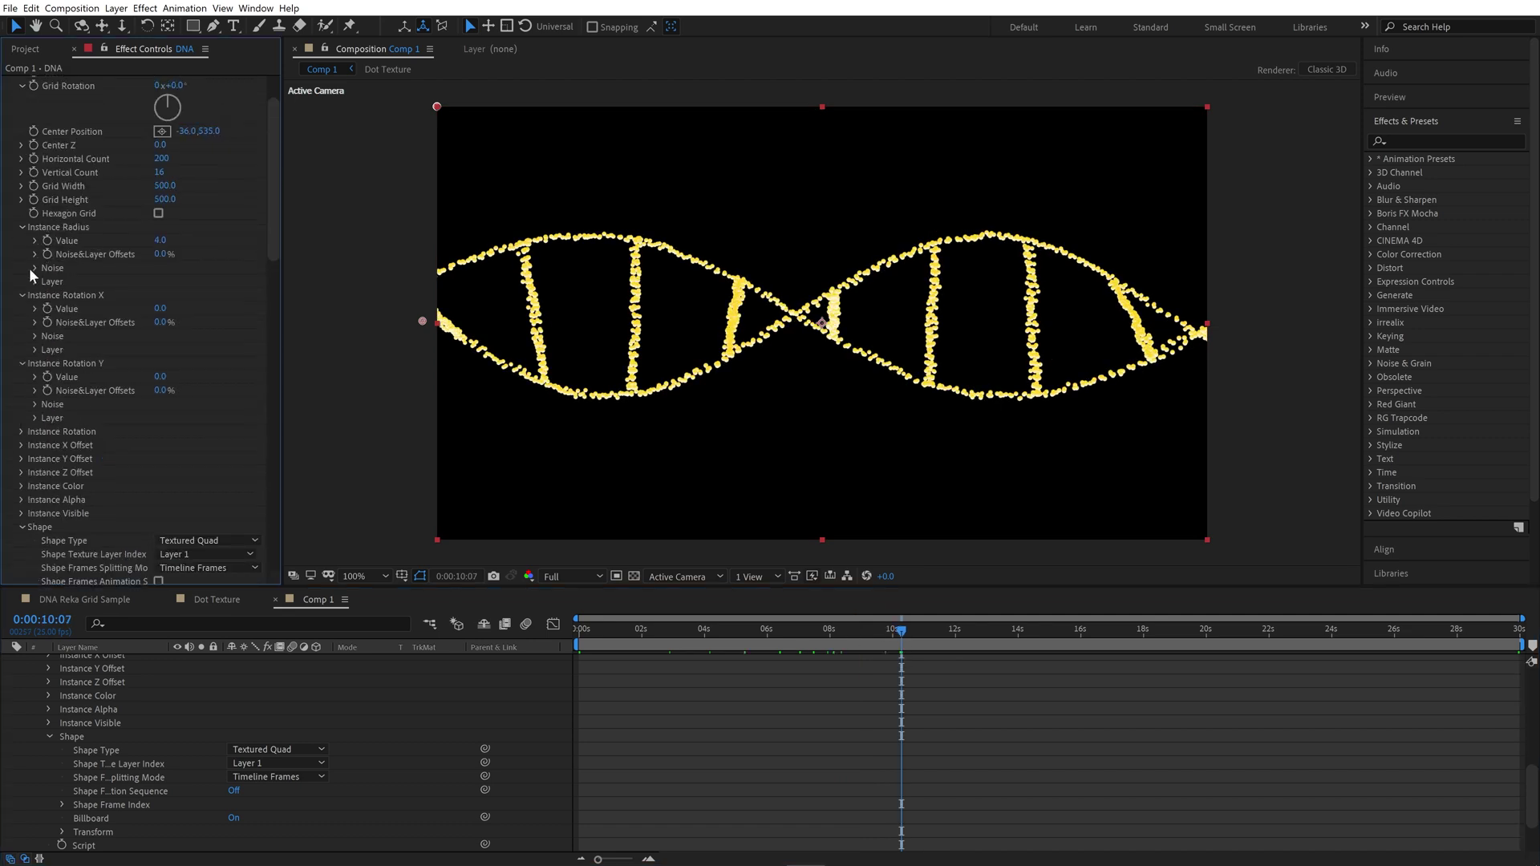
pyautogui.click(32, 268)
pyautogui.click(159, 243)
pyautogui.write('0')
pyautogui.click(160, 282)
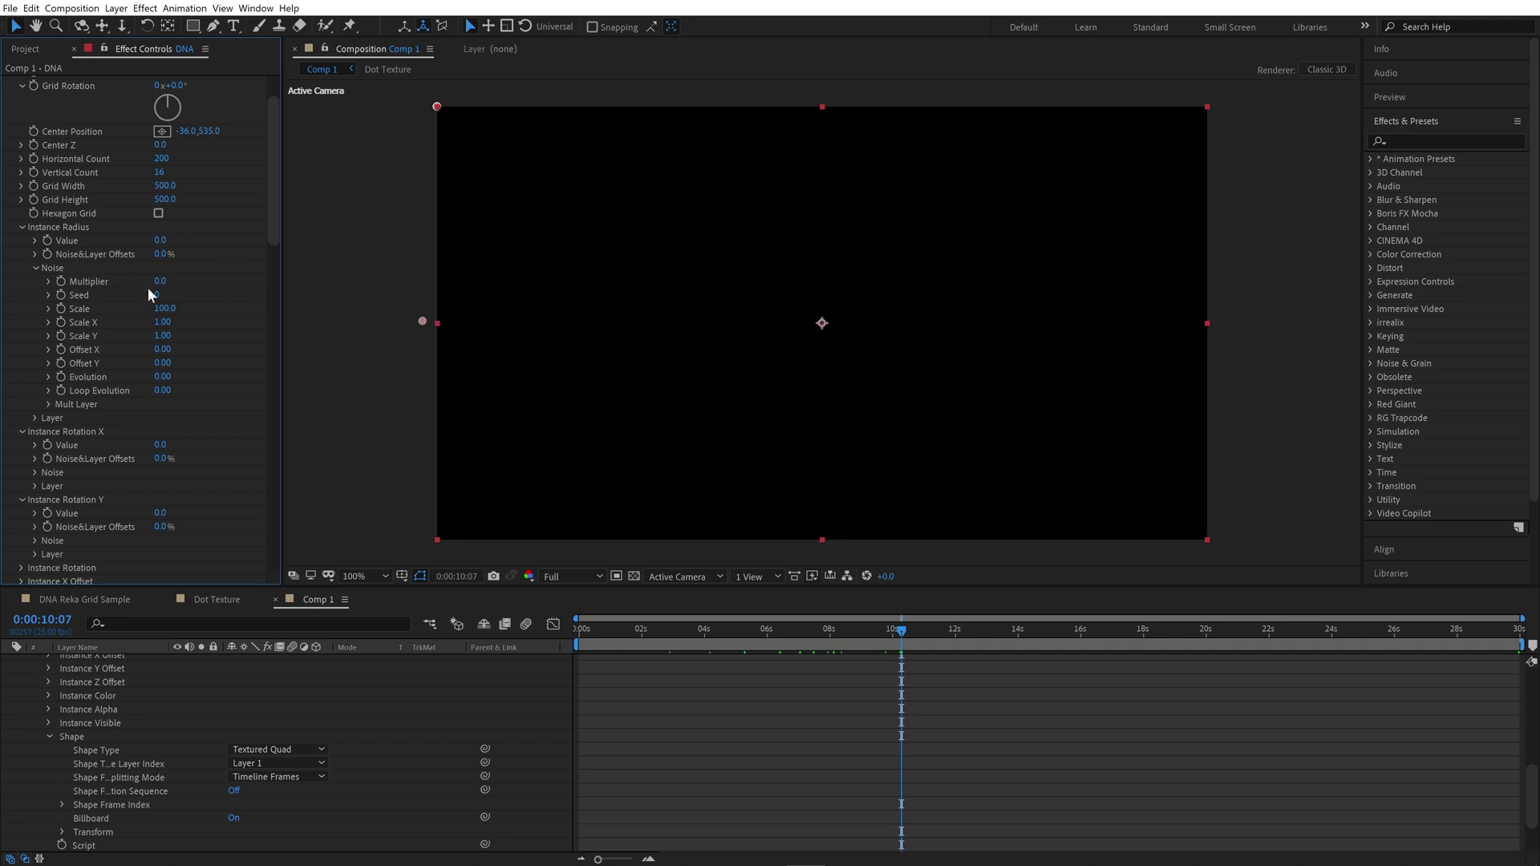
pyautogui.write('4')
pyautogui.press('Return')
pyautogui.moveTo(161, 253); pyautogui.dragTo(449, 254)
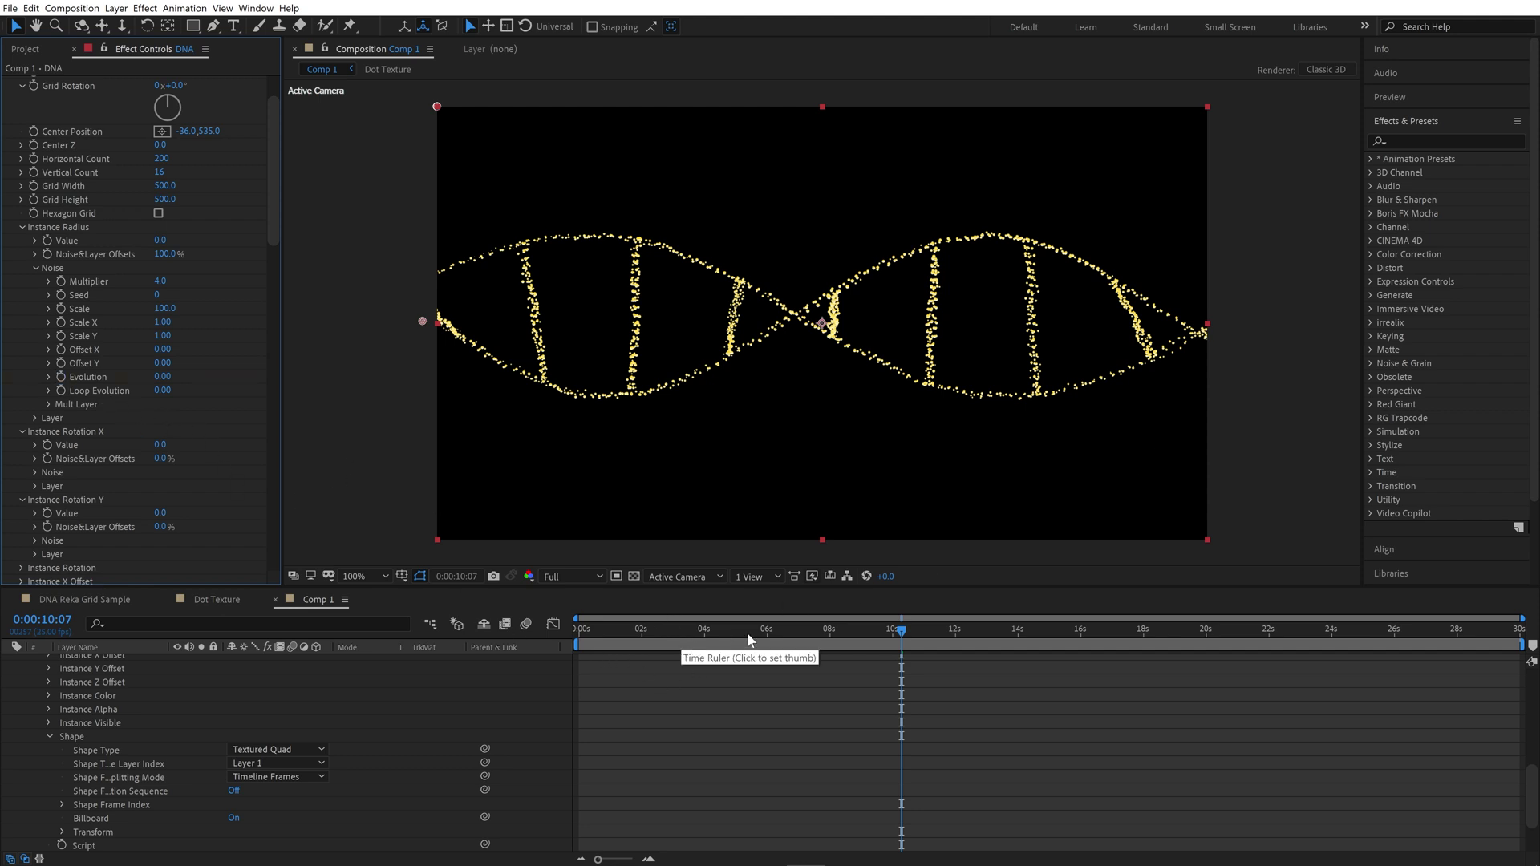
# Step: Keyframe the Instance Radius noise Evolution from 0 at the first frame to 50 at the last frame
pyautogui.press('Home')
pyautogui.click(64, 381)
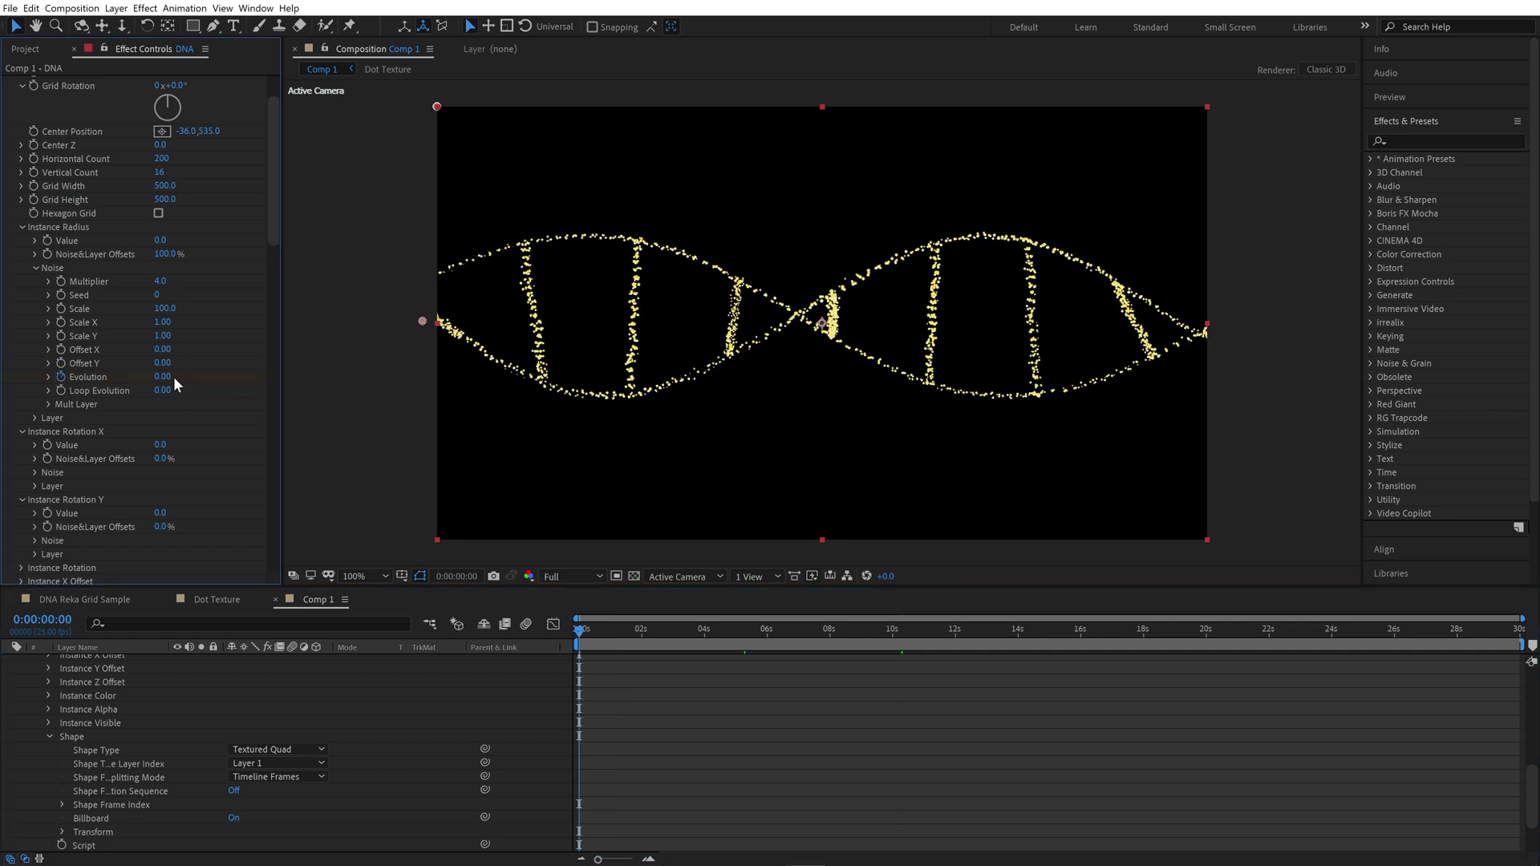
pyautogui.press('End')
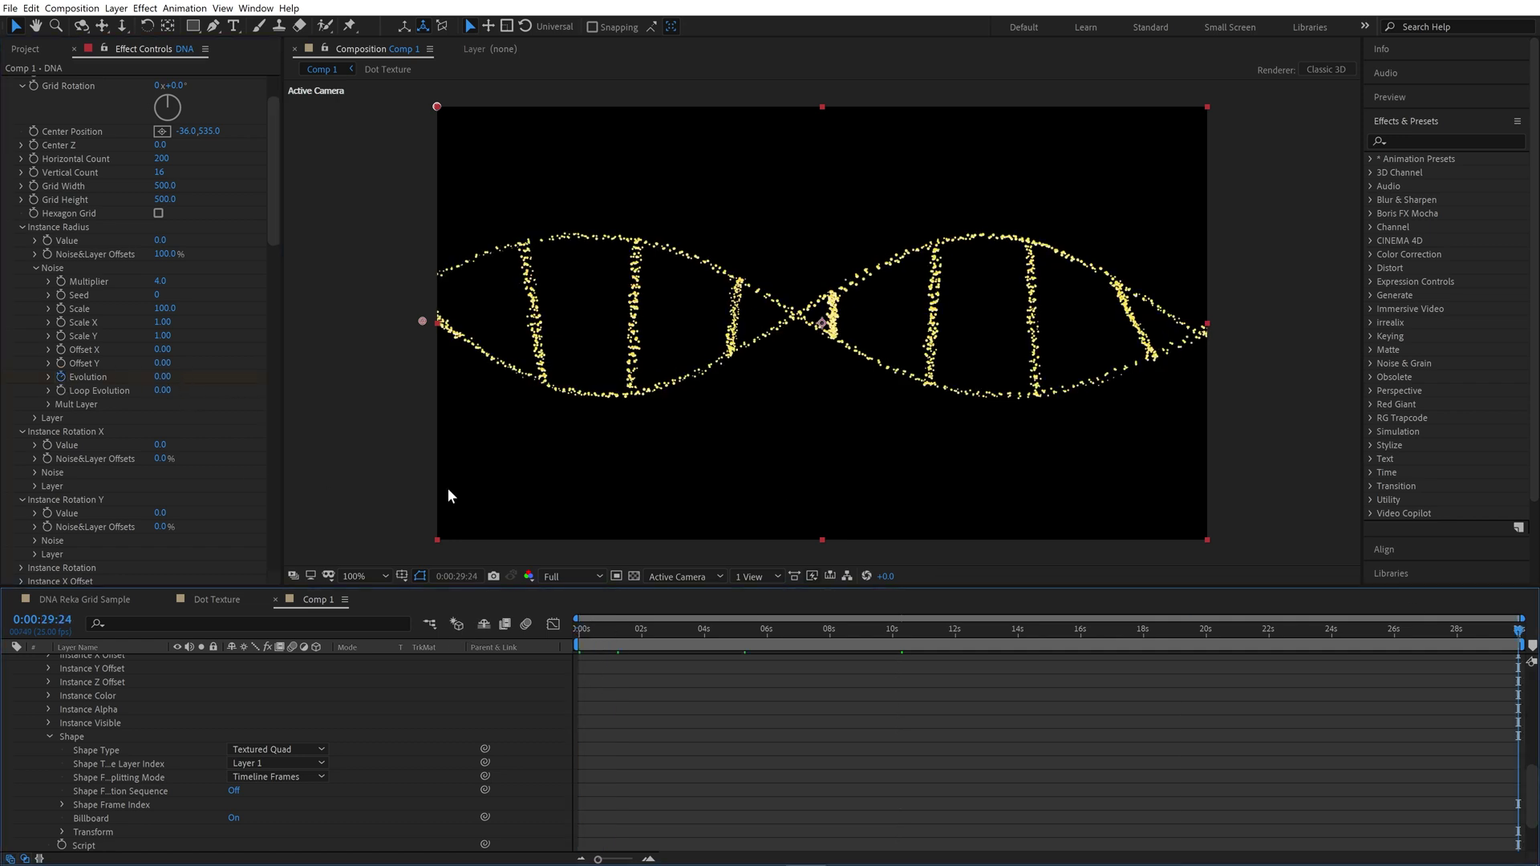
pyautogui.click(160, 377)
pyautogui.write('50')
pyautogui.press('Return')
# Step: Preview the varying dot sizes and set the work area to end at about 6 seconds
pyautogui.click(664, 631)
pyautogui.moveTo(666, 630); pyautogui.dragTo(663, 774)
pyautogui.press('n')
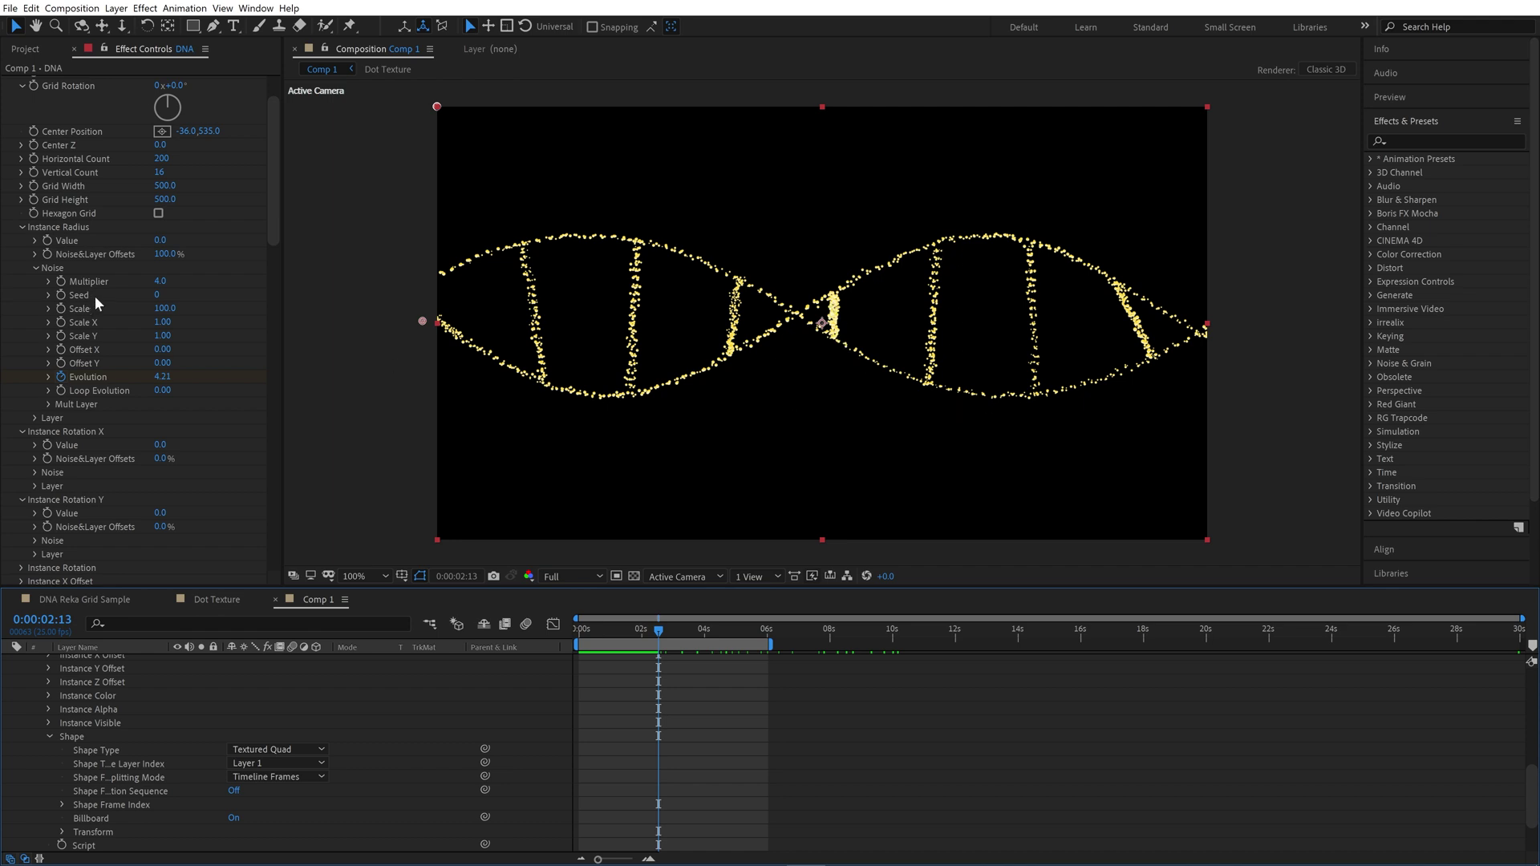
# Step: Set the end color of Gradient 1 to black so it runs from white to black
pyautogui.scroll(-10, 64, 485)
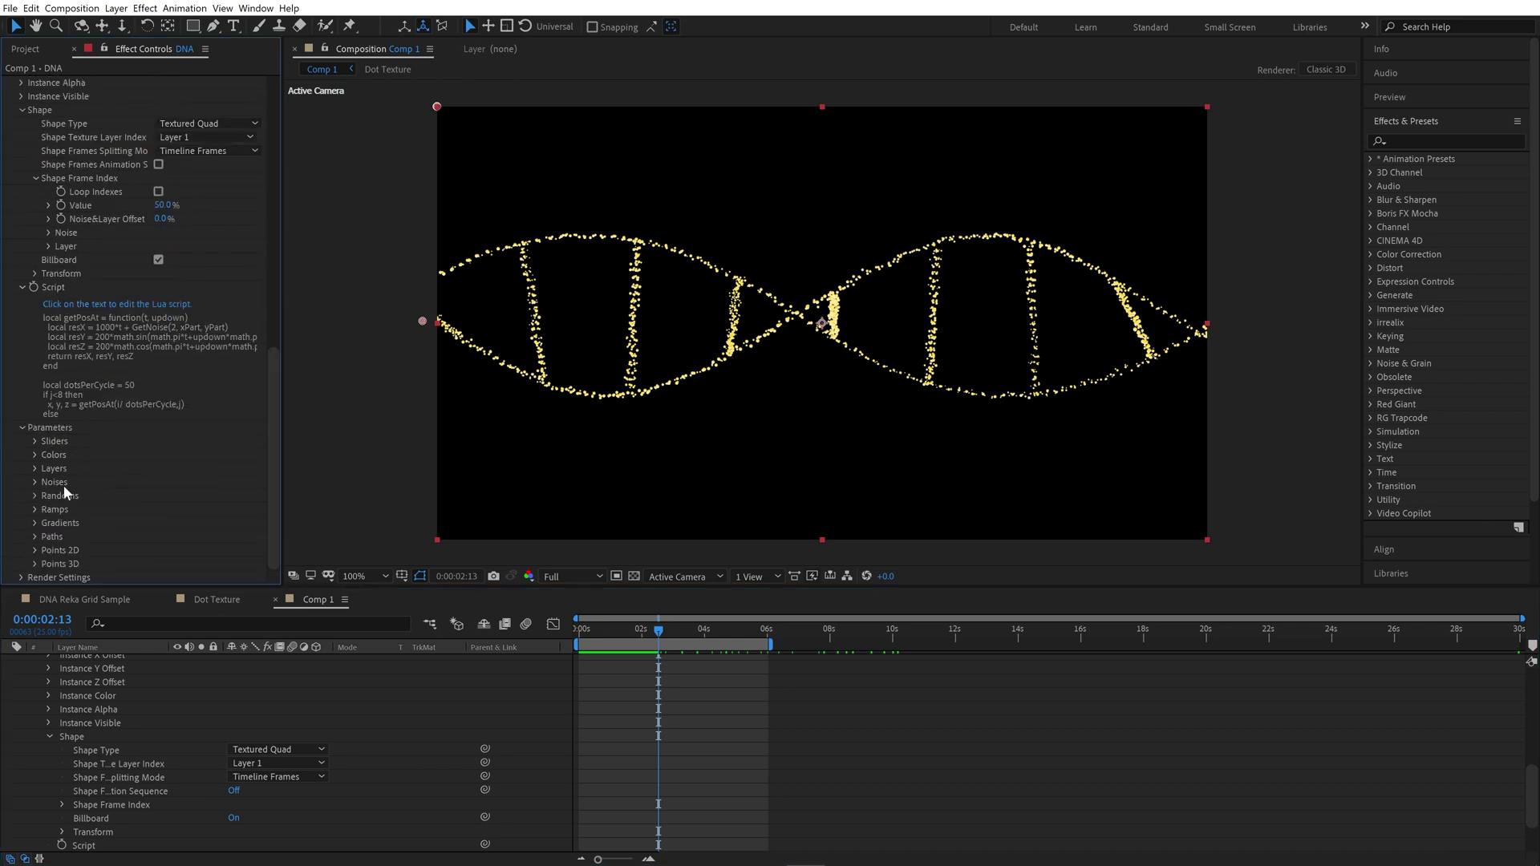
pyautogui.click(35, 523)
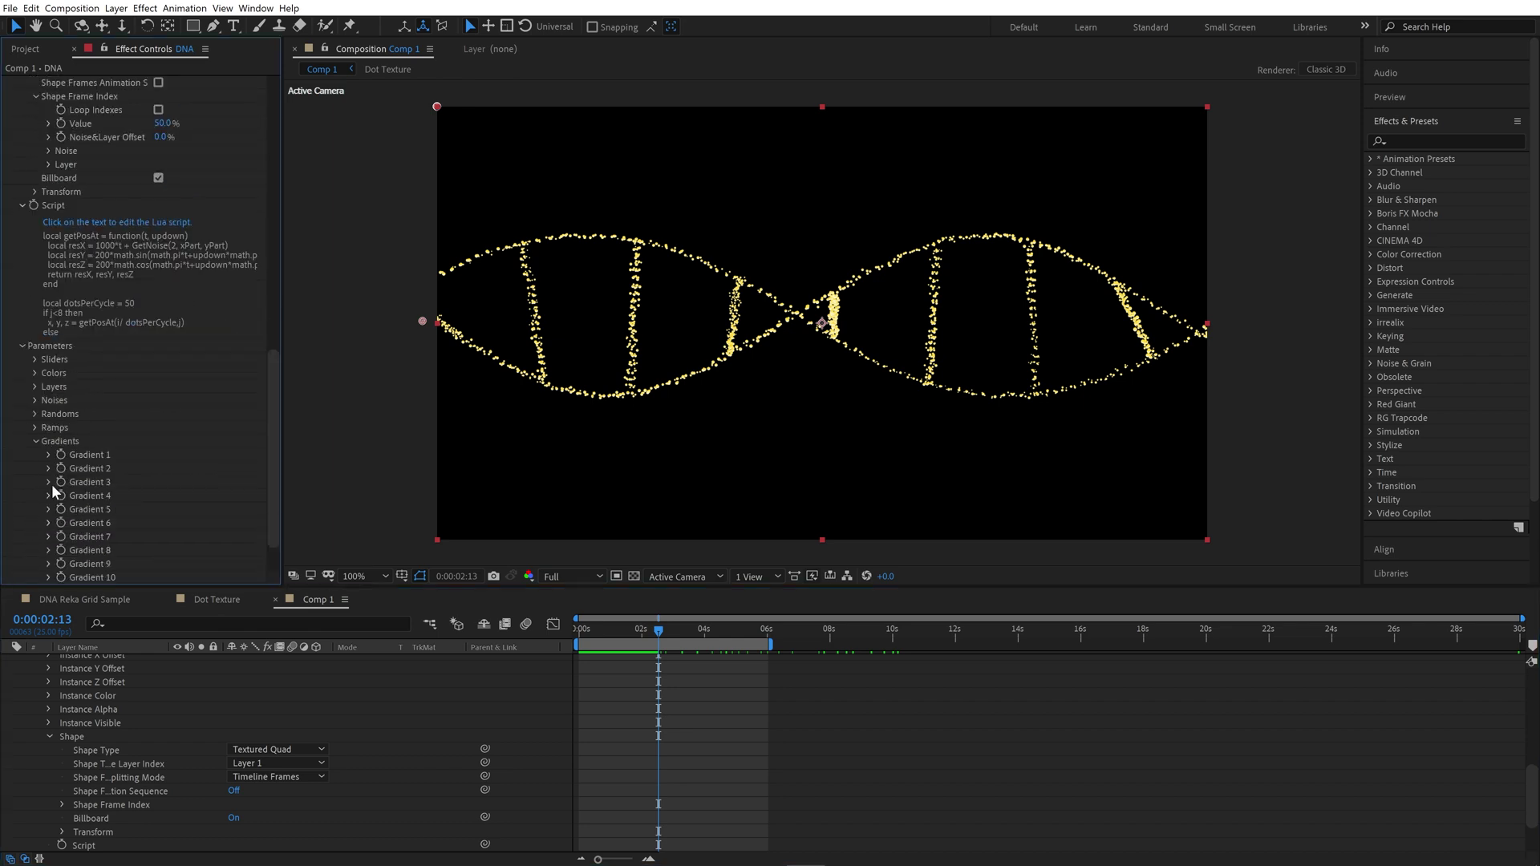
pyautogui.click(48, 455)
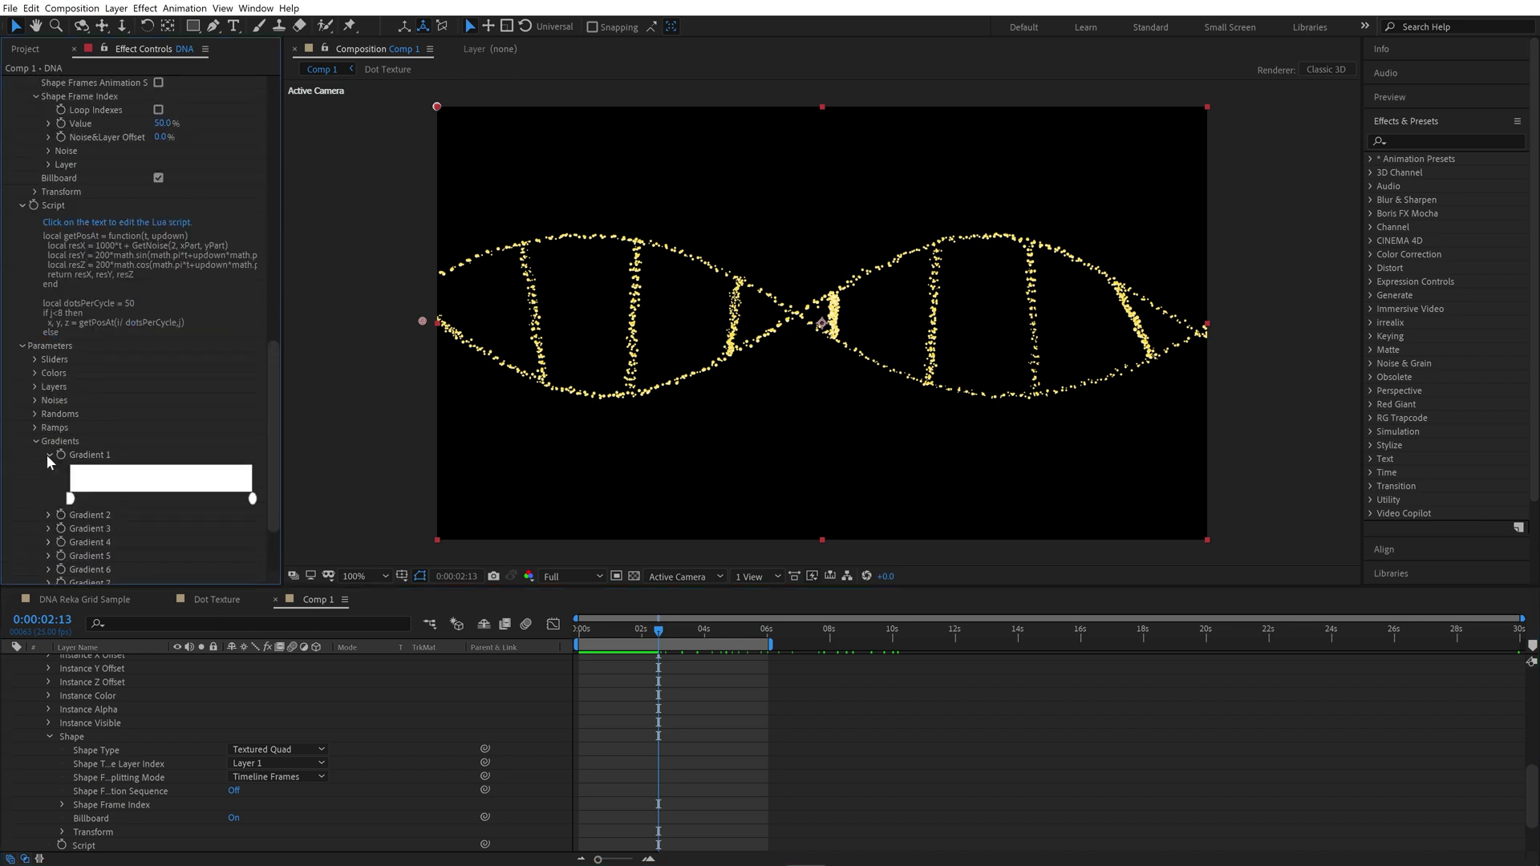
pyautogui.doubleClick(254, 503)
pyautogui.moveTo(726, 436); pyautogui.dragTo(579, 527)
pyautogui.click(930, 327)
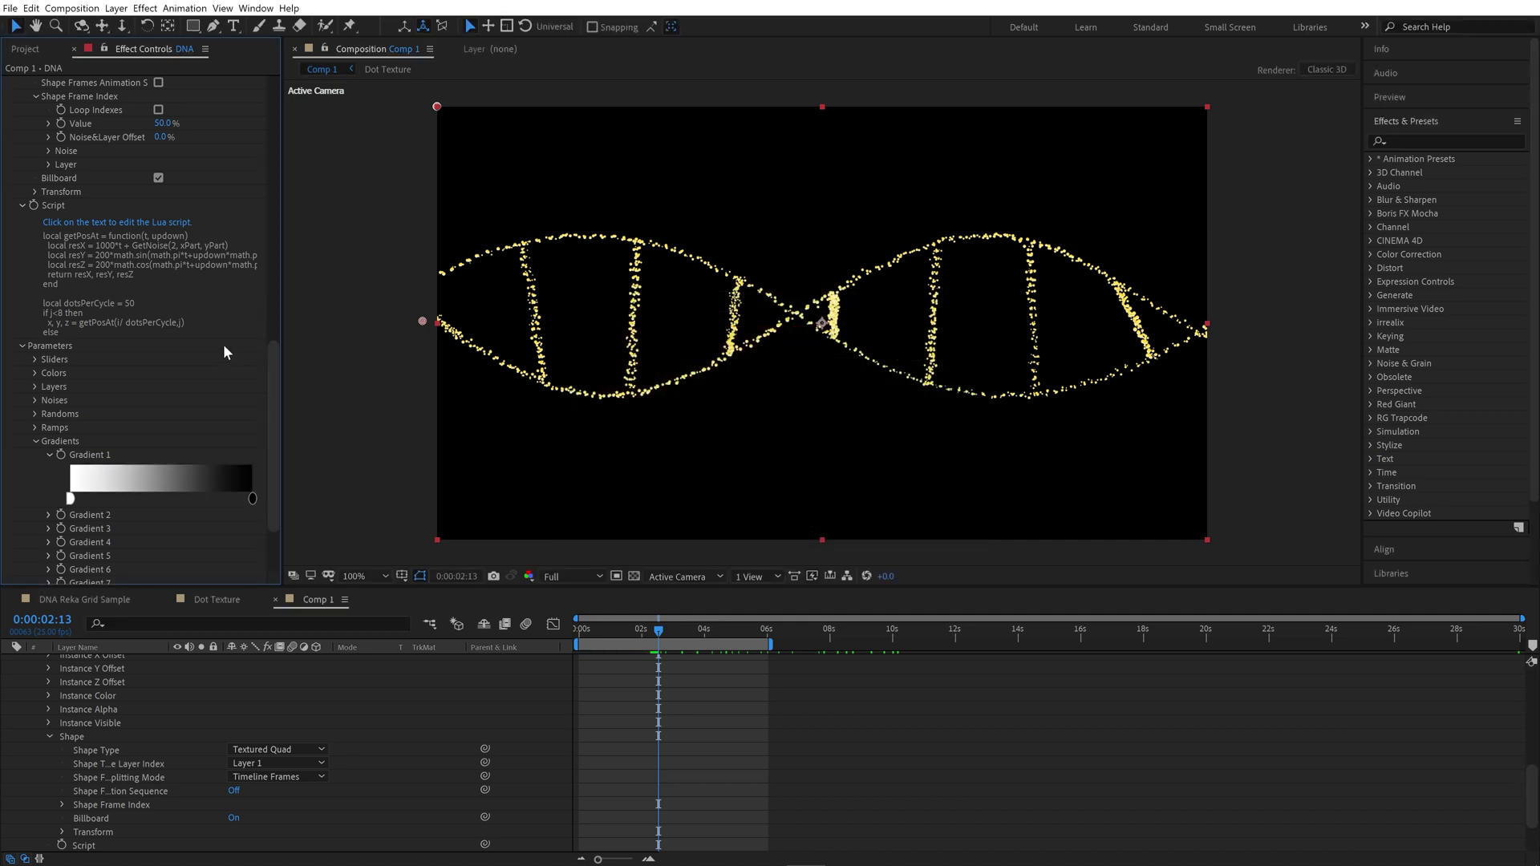
# Step: Remove the blank line before the script's final end and begin a new line below with "local grad ="
pyautogui.click(122, 257)
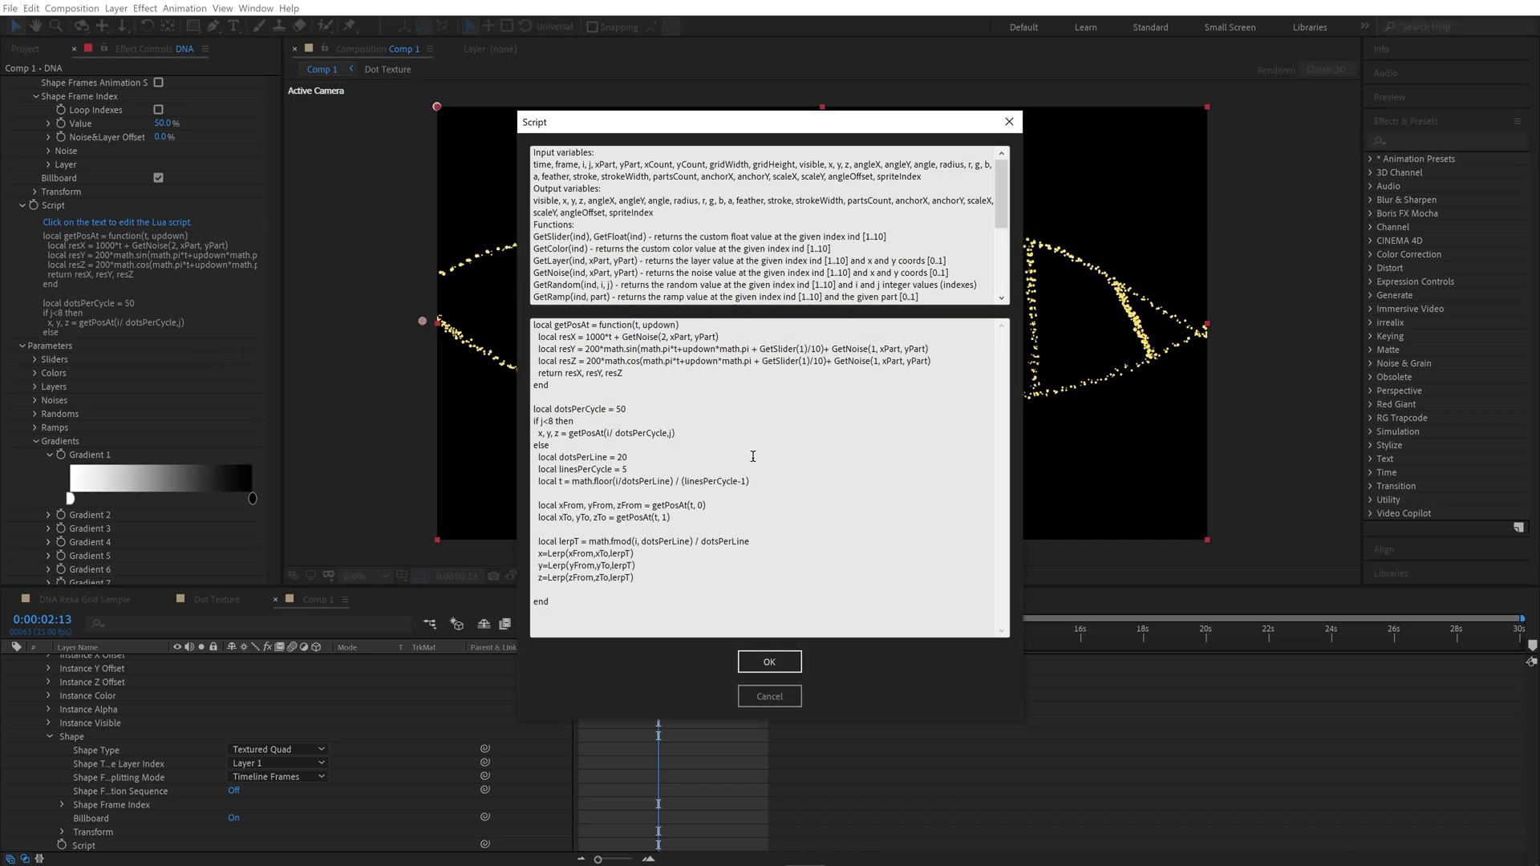
pyautogui.click(567, 590)
pyautogui.press('Delete')
pyautogui.press('End')
pyautogui.press('Return')
pyautogui.press('Return')
pyautogui.write('local')
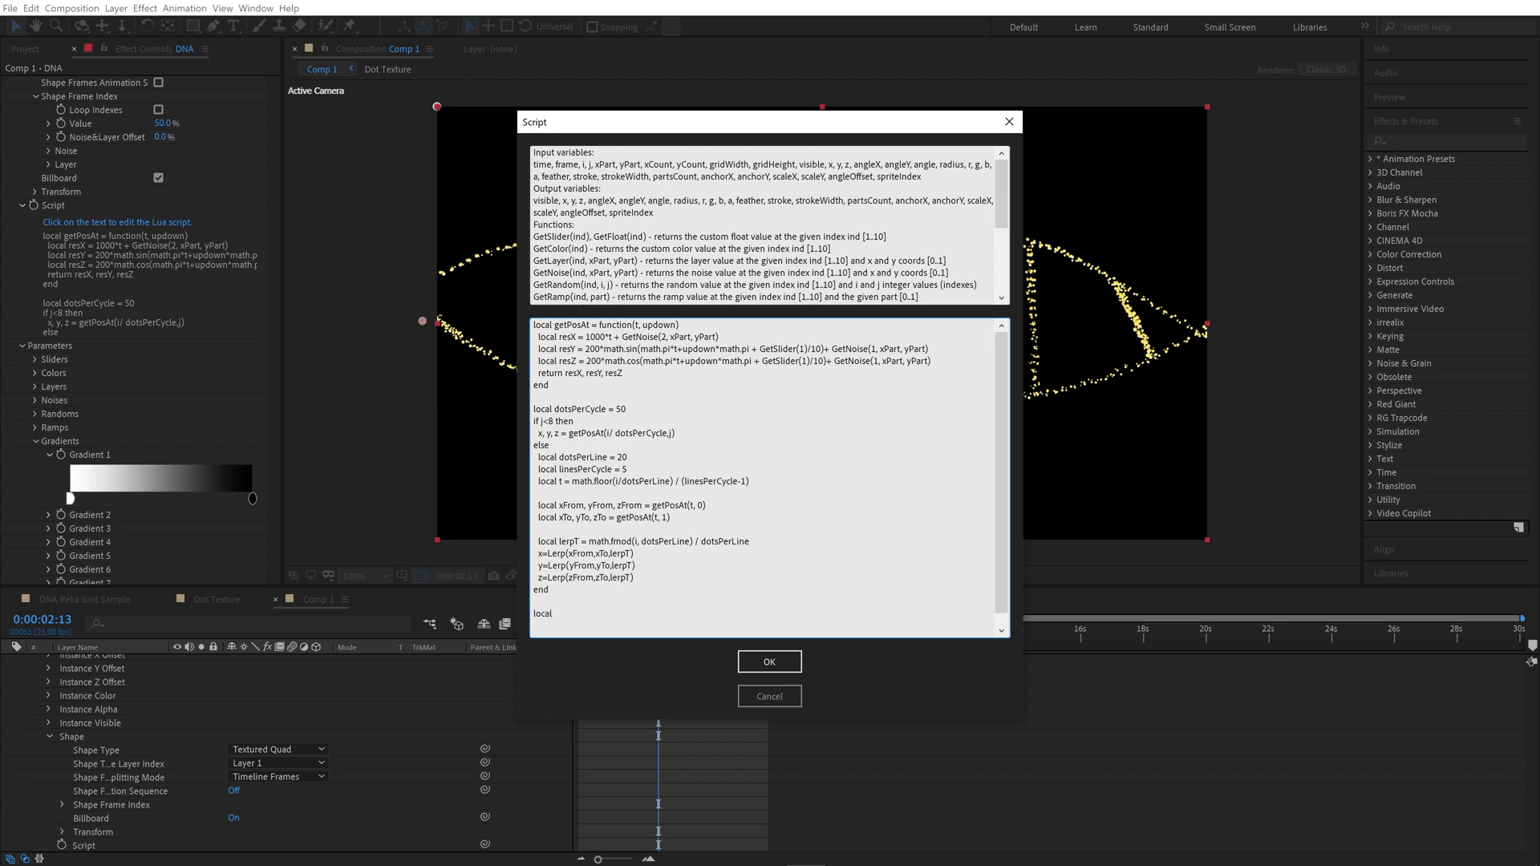
pyautogui.write(' grad =')
# Step: Complete the grad assignment with GetGradient(ind, part) copied from the function reference, keeping it on the same line
pyautogui.scroll(-1, 590, 255)
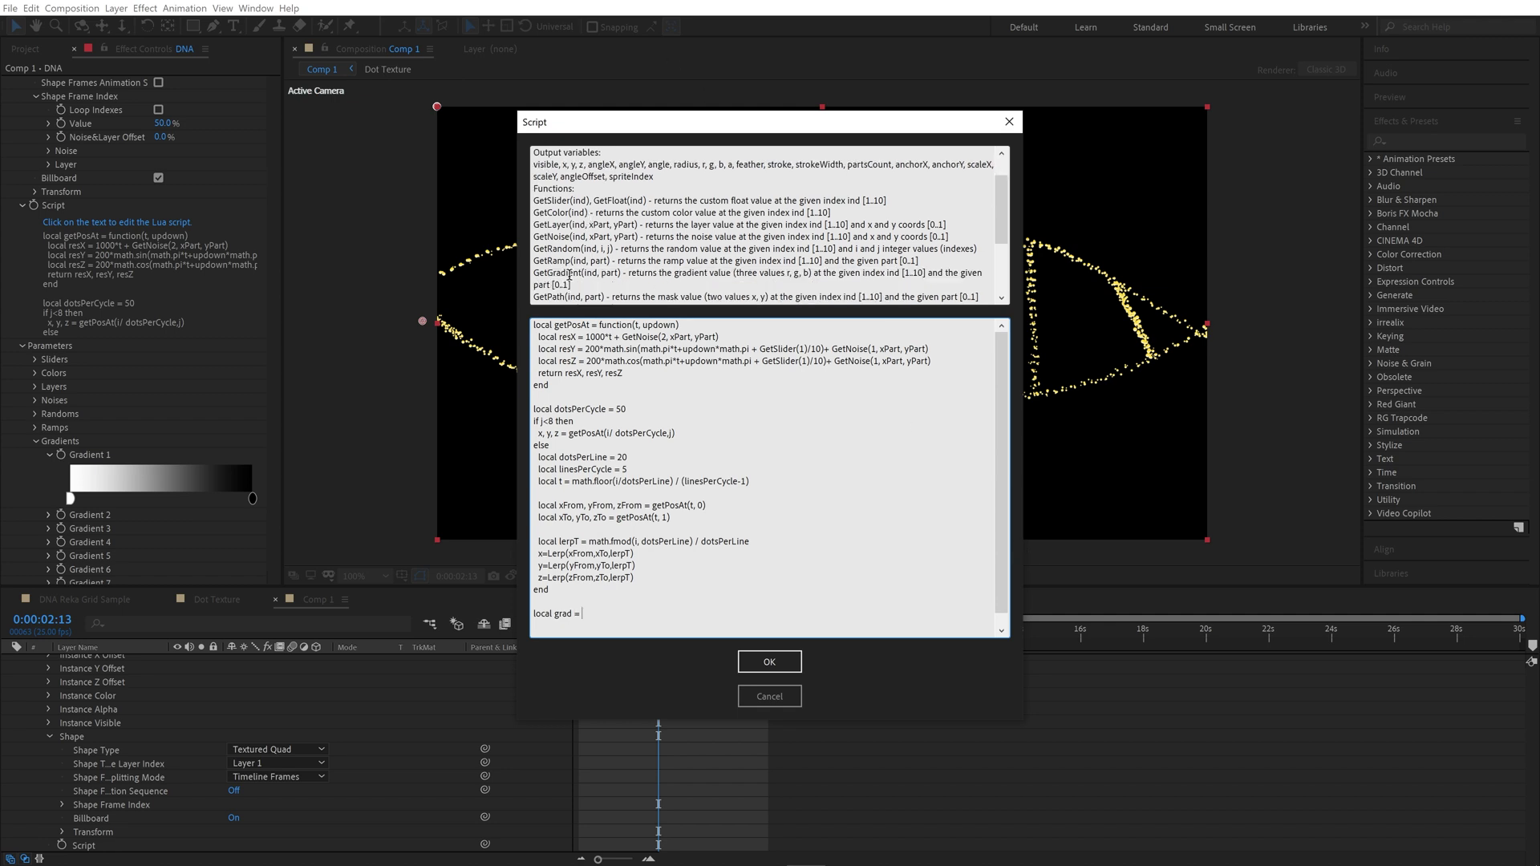
pyautogui.moveTo(620, 273); pyautogui.dragTo(531, 274)
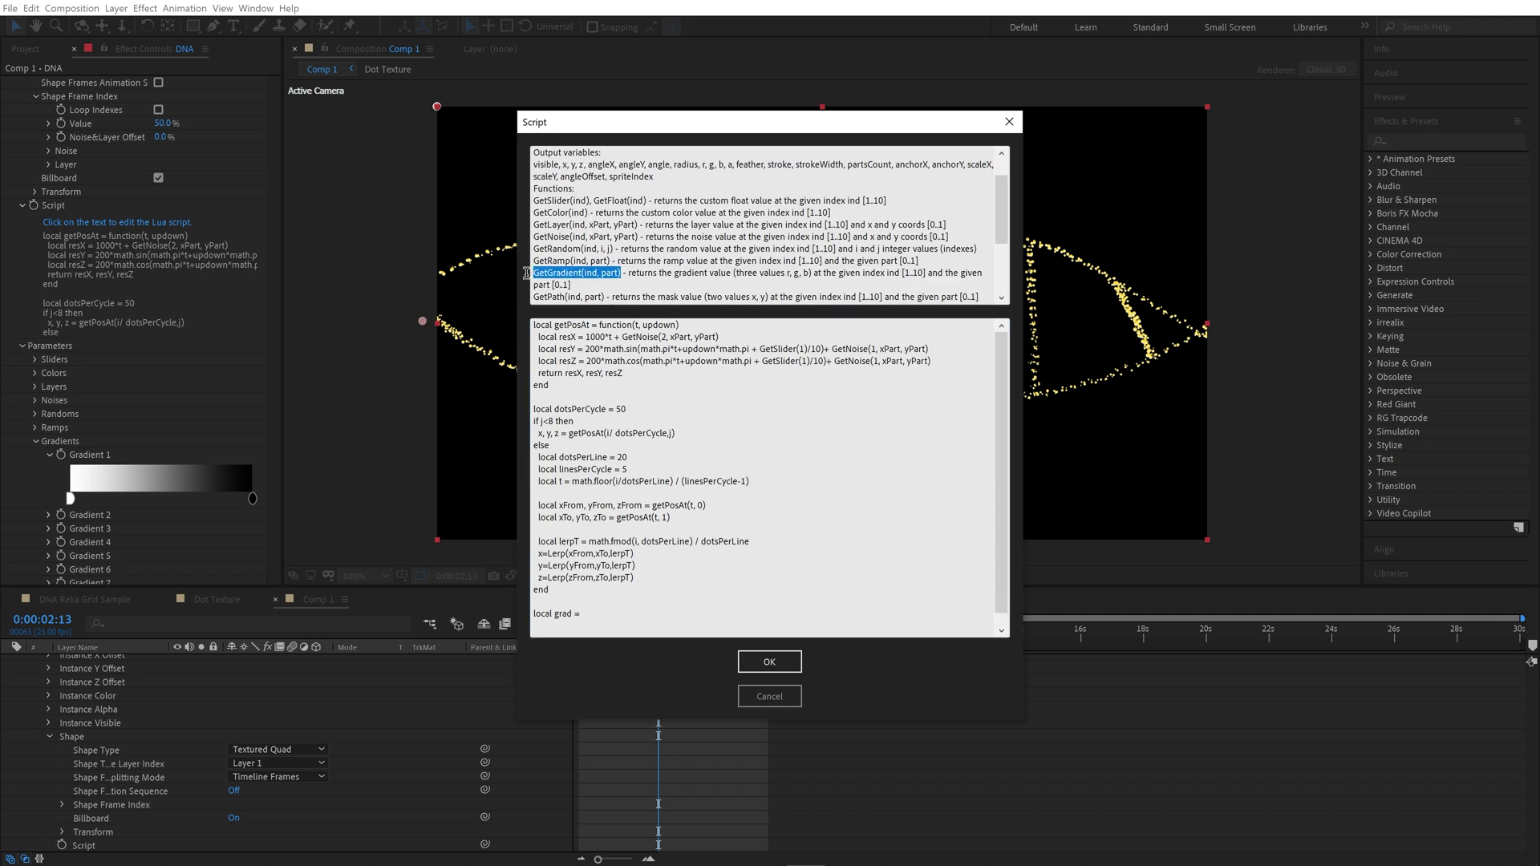
pyautogui.hotkey('ctrl', 'c')
pyautogui.click(596, 618)
pyautogui.hotkey('ctrl', 'v')
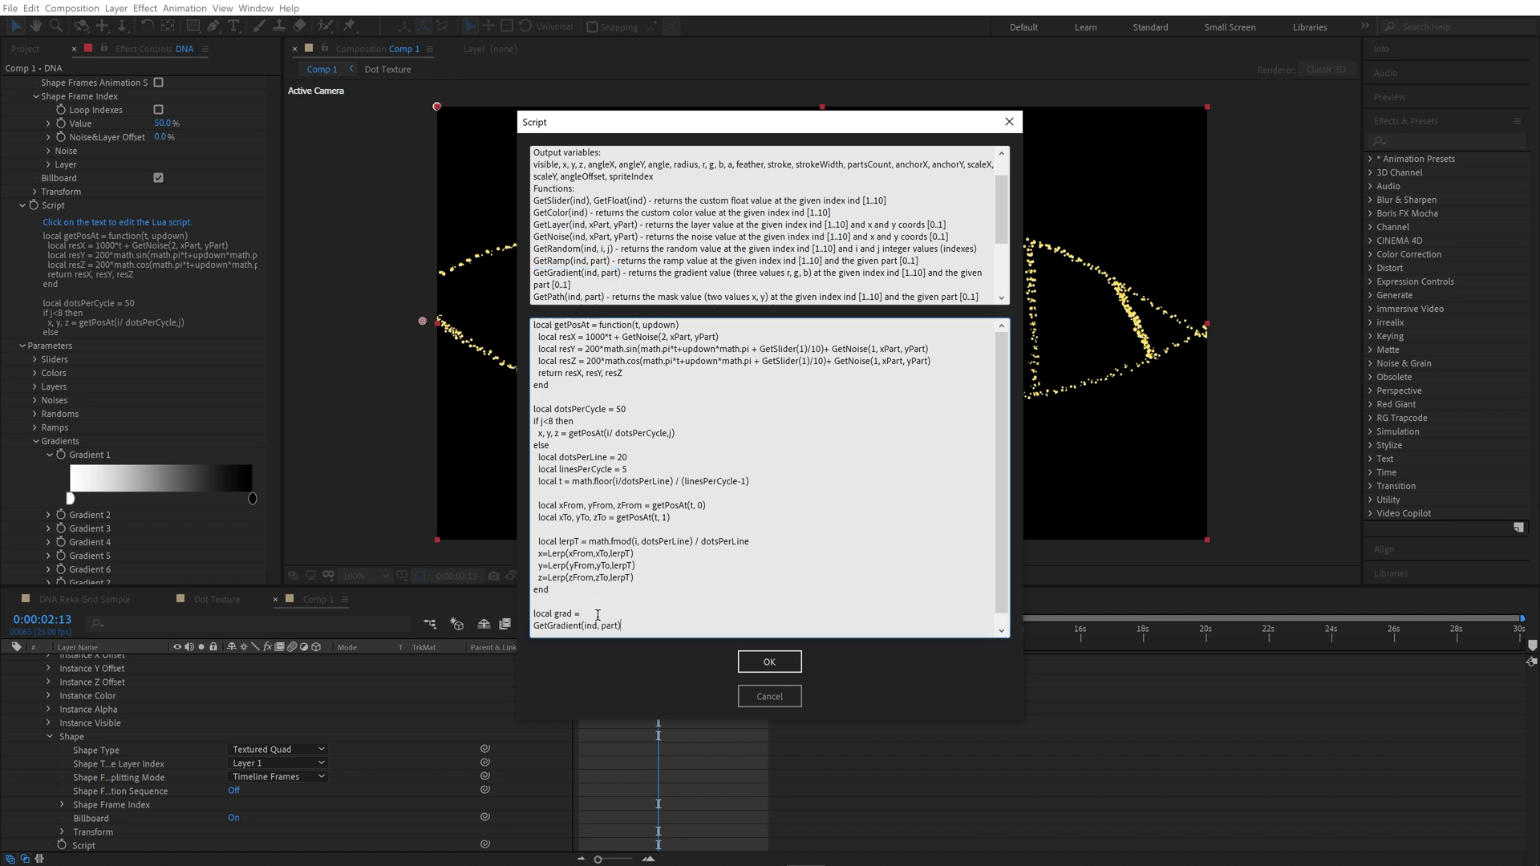
pyautogui.hotkey('ctrl', 'z')
pyautogui.hotkey('ctrl', 'v')
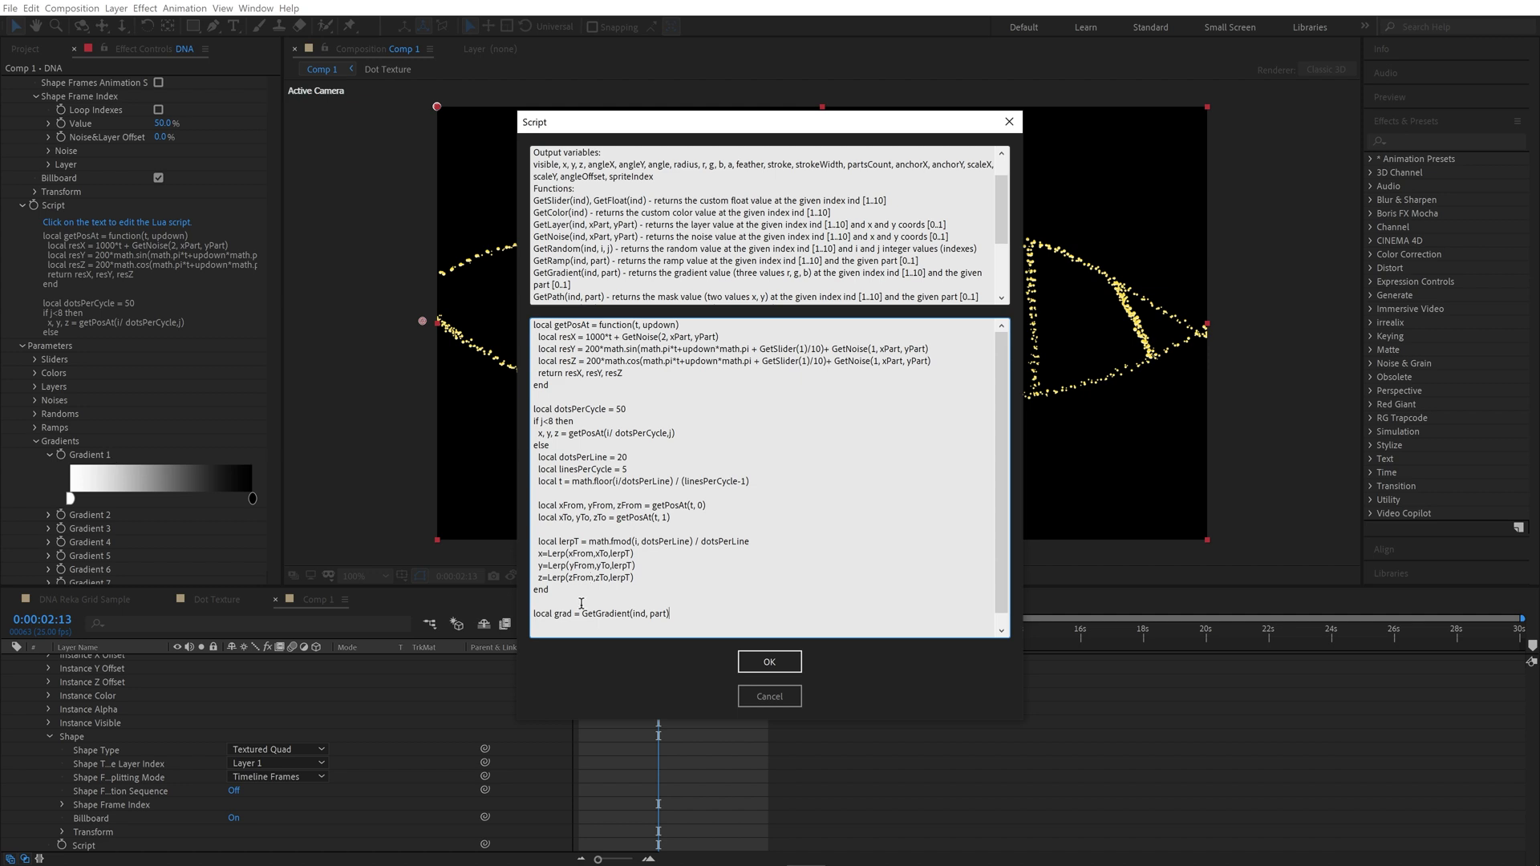
# Step: Fill in the GetGradient arguments so the line reads local grad = GetGradient(1, z/400+0.5)
pyautogui.doubleClick(643, 618)
pyautogui.write('1')
pyautogui.press('Delete')
pyautogui.press('Delete')
pyautogui.press('Delete')
pyautogui.press('Delete')
pyautogui.press('Delete')
pyautogui.press('Delete')
pyautogui.write('z')
pyautogui.doubleClick(587, 348)
pyautogui.click(776, 696)
pyautogui.write('/400+0.5')
# Step: Add the line local lerp_val = GetSlider(2)/100 below the grad assignment in the script
pyautogui.press('End')
pyautogui.press('Return')
pyautogui.write('local')
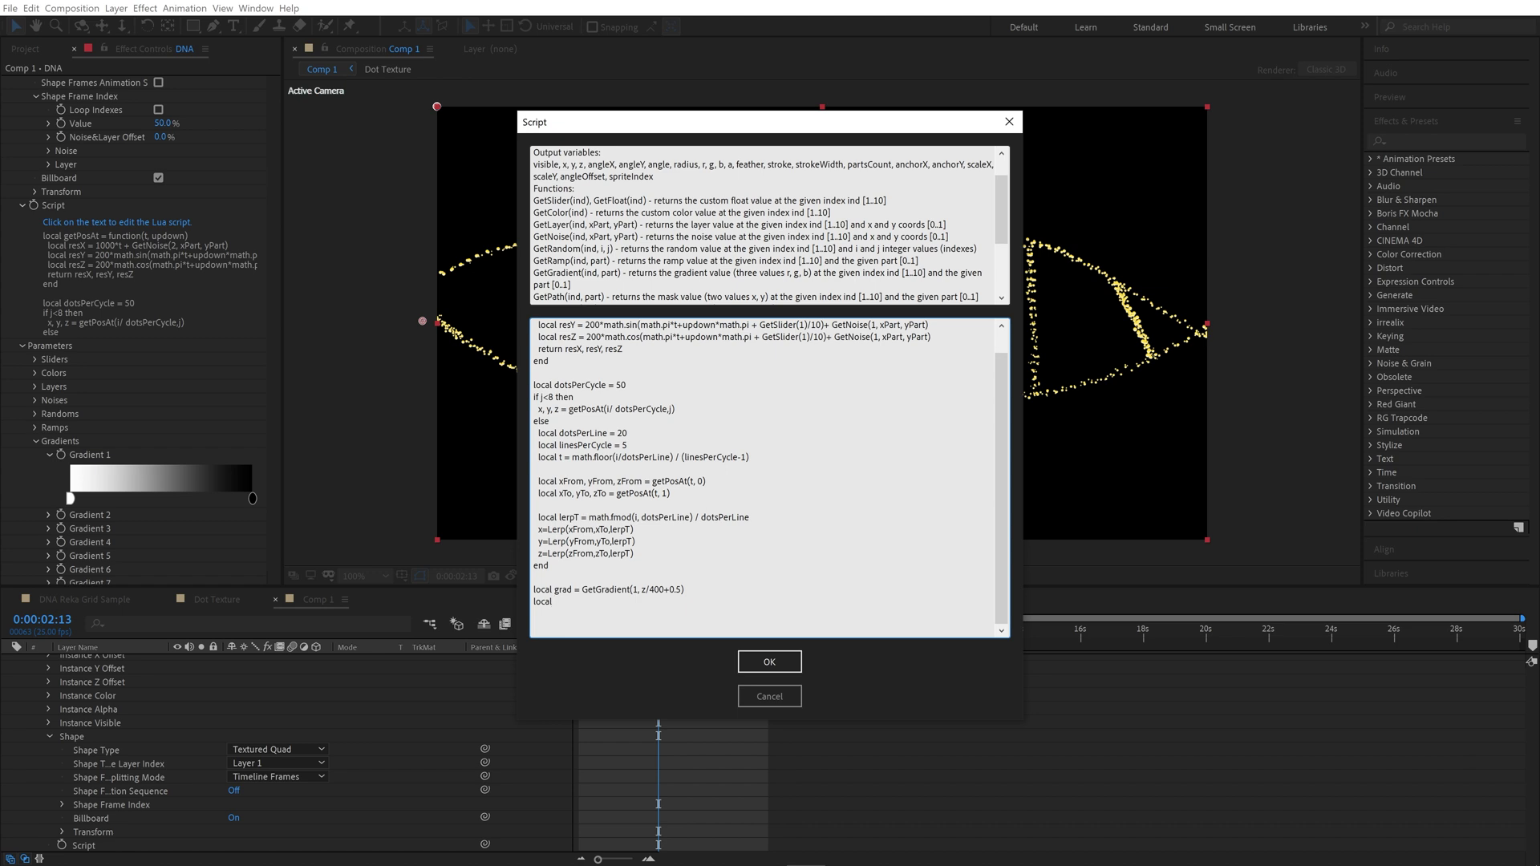
pyautogui.write(' lerp_val = GetDlider')
pyautogui.press('Left')
pyautogui.press('Left')
pyautogui.press('Left')
pyautogui.press('Left')
pyautogui.press('Left')
pyautogui.press('BackSpace')
pyautogui.write('Slider(2)/100')
# Step: Add the line r=Lerp(r*grad, r, lerp_val) and duplicate it on the two lines below
pyautogui.press('Return')
pyautogui.write('r=')
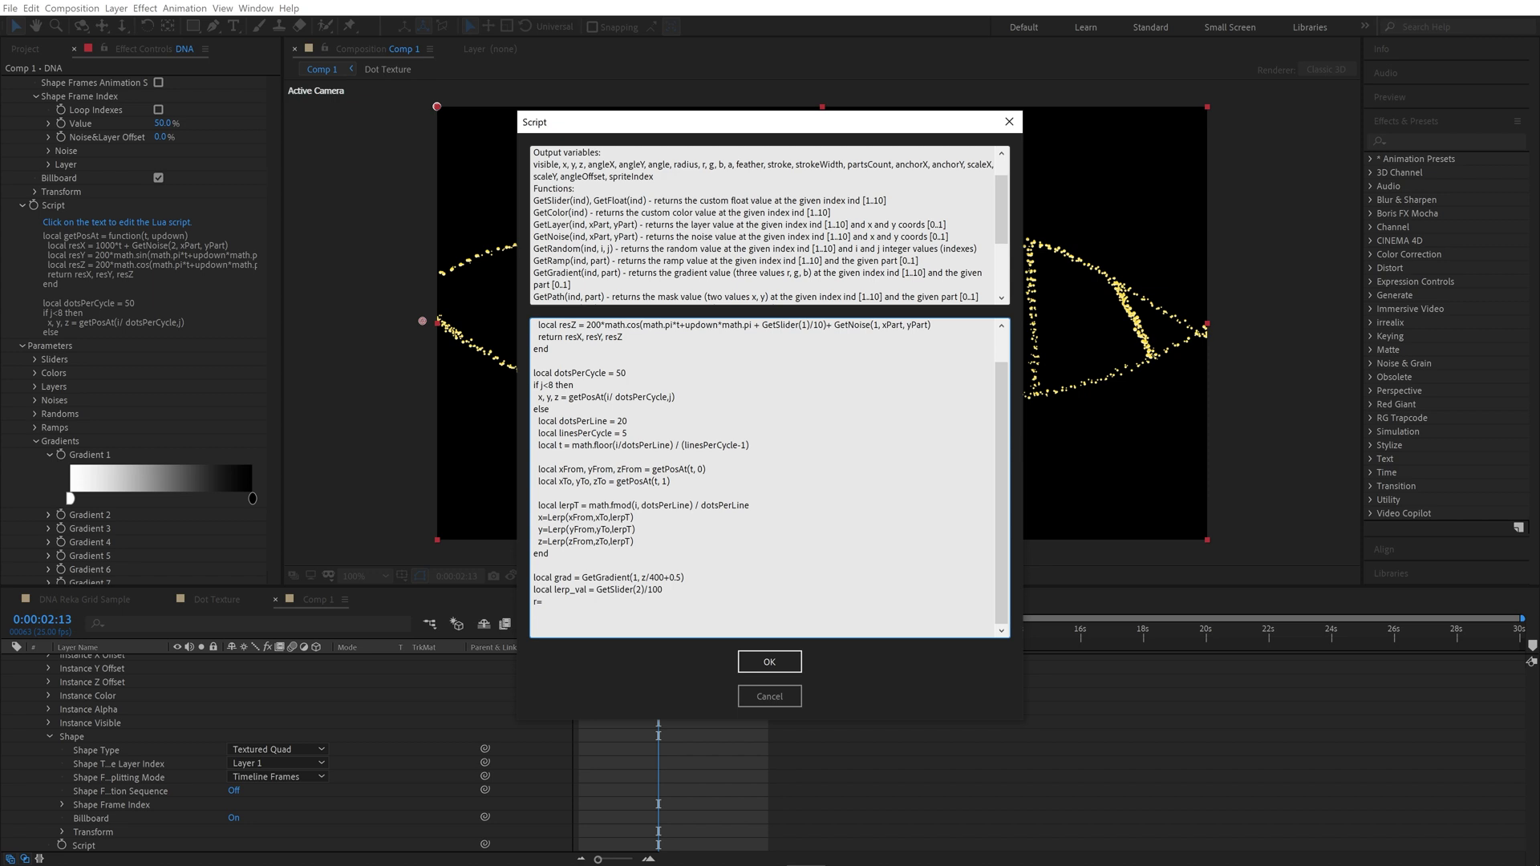
pyautogui.write('Lerp(r*grad, r, lerp_val')
pyautogui.hotkey('shift', 'End')
pyautogui.hotkey('ctrl', 'c')
pyautogui.press('End')
pyautogui.press('Return')
pyautogui.hotkey('ctrl', 'v')
pyautogui.press('Return')
pyautogui.hotkey('ctrl', 'v')
# Step: Change the first duplicated line to the green channel so it reads g=Lerp(g*grad, g, lerp_val)
pyautogui.doubleClick(535, 614)
pyautogui.write('g')
pyautogui.doubleClick(567, 614)
pyautogui.write('g')
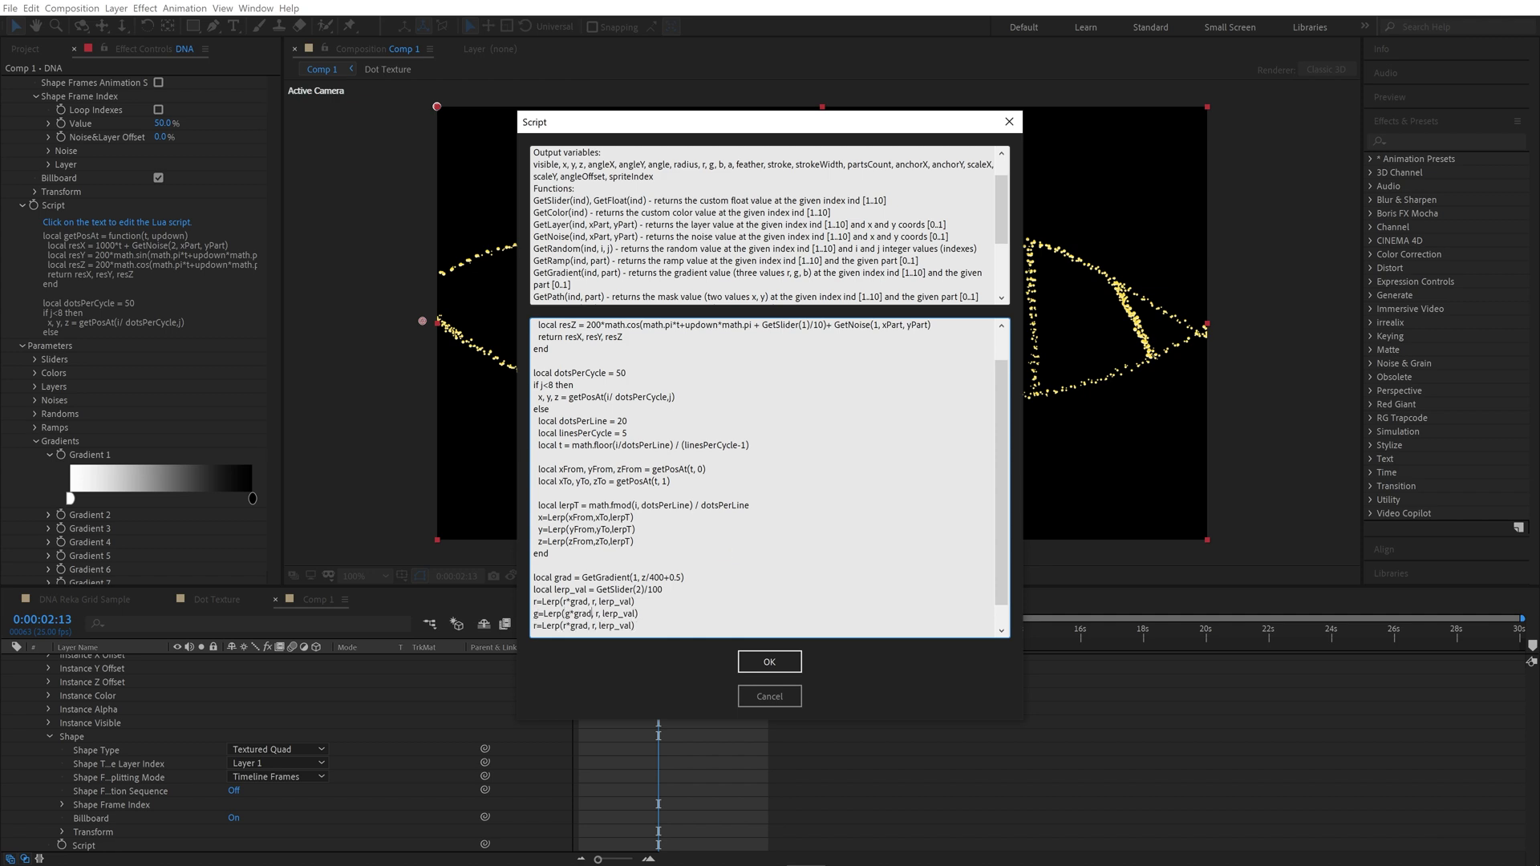
pyautogui.doubleClick(606, 614)
pyautogui.write('g')
# Step: Change the second duplicated line to b=Lerp(b*grad, b, lerp_val) and apply the script
pyautogui.doubleClick(535, 626)
pyautogui.write('b')
pyautogui.doubleClick(567, 625)
pyautogui.write('b')
pyautogui.doubleClick(598, 626)
pyautogui.write('b')
pyautogui.scroll(-1, 746, 595)
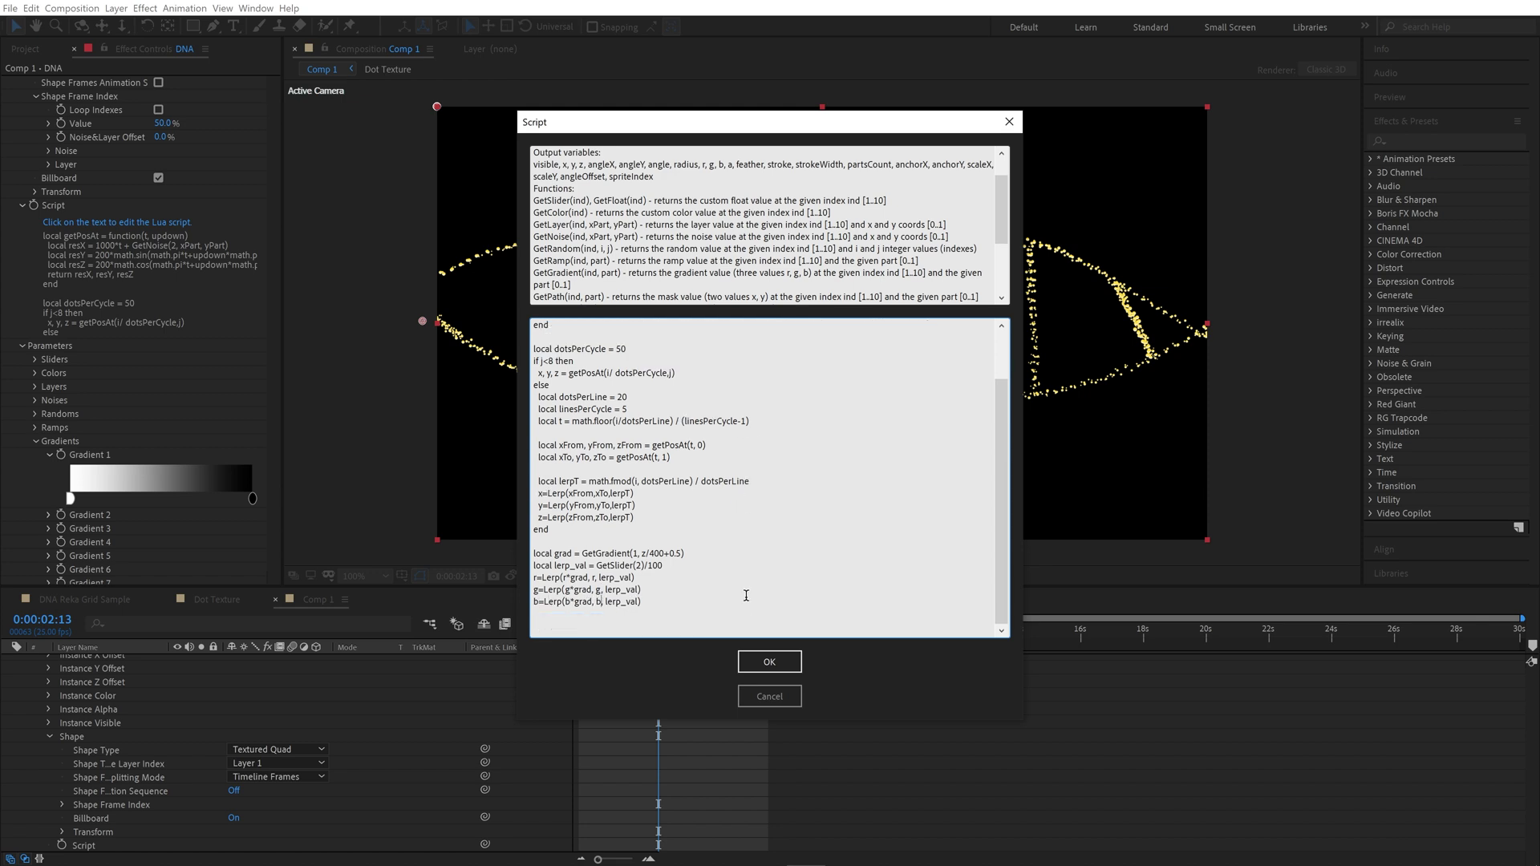
pyautogui.click(786, 666)
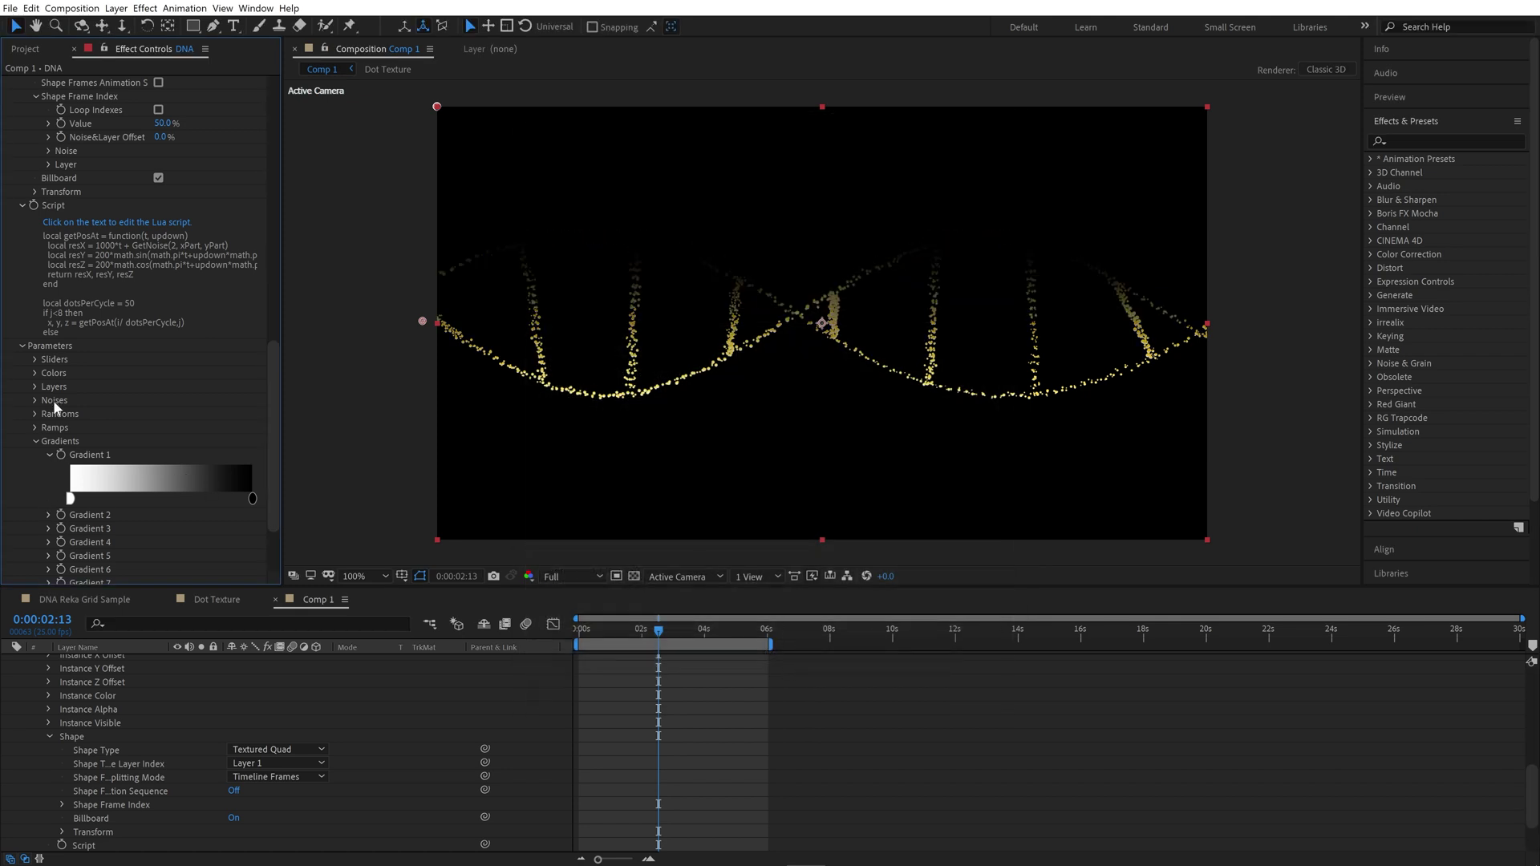
# Step: Vary Grid Rotation X to check the gradient shading and set Slider 2 to about 25
pyautogui.scroll(20, 75, 388)
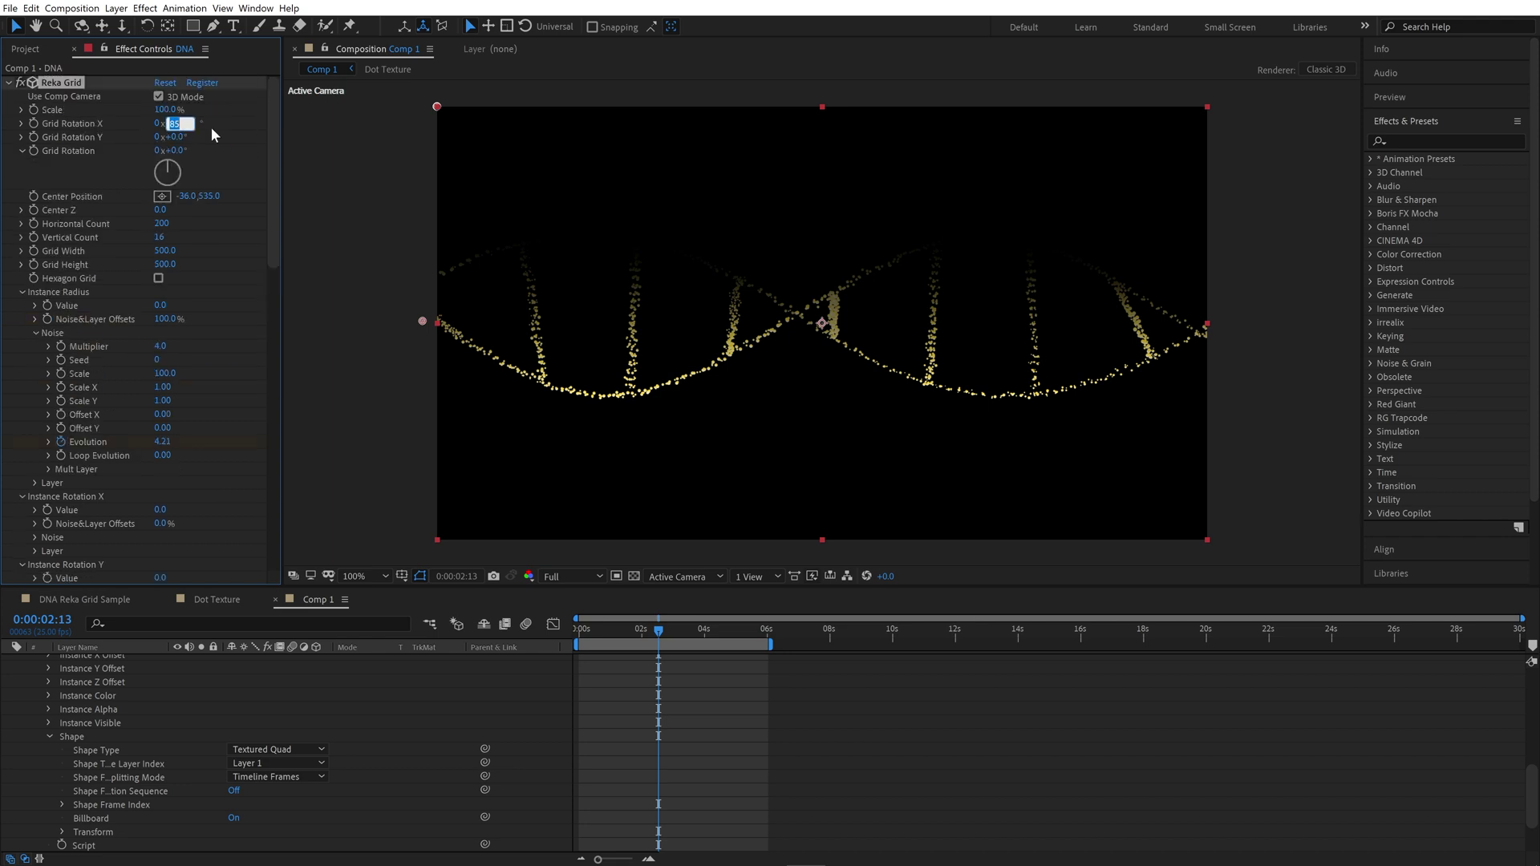
pyautogui.moveTo(171, 124); pyautogui.dragTo(594, 285)
pyautogui.scroll(-10, 190, 396)
pyautogui.scroll(-8, 190, 396)
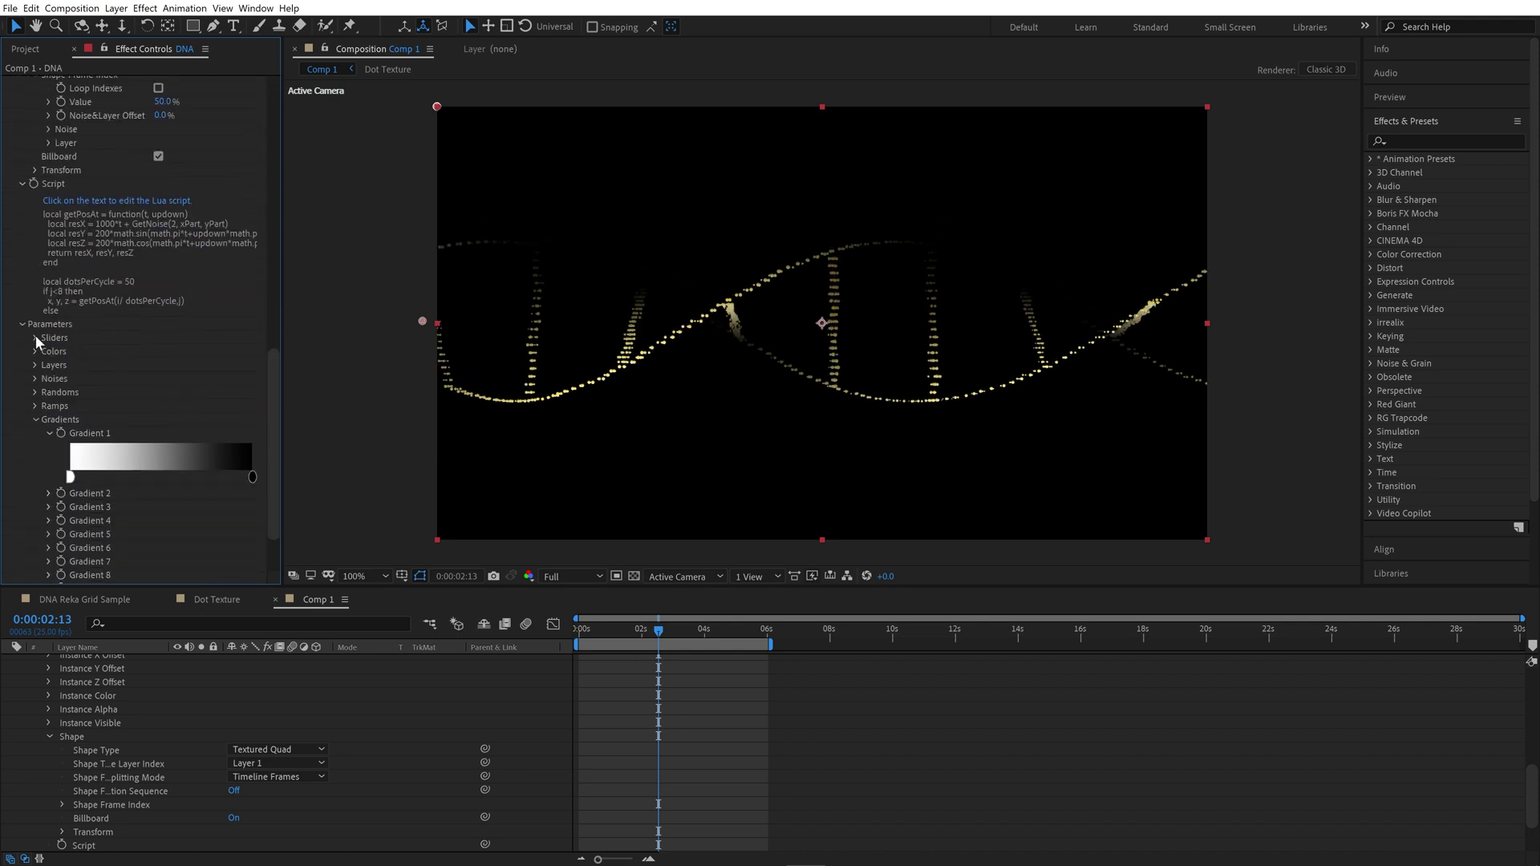
pyautogui.click(35, 338)
pyautogui.moveTo(162, 368); pyautogui.dragTo(175, 363)
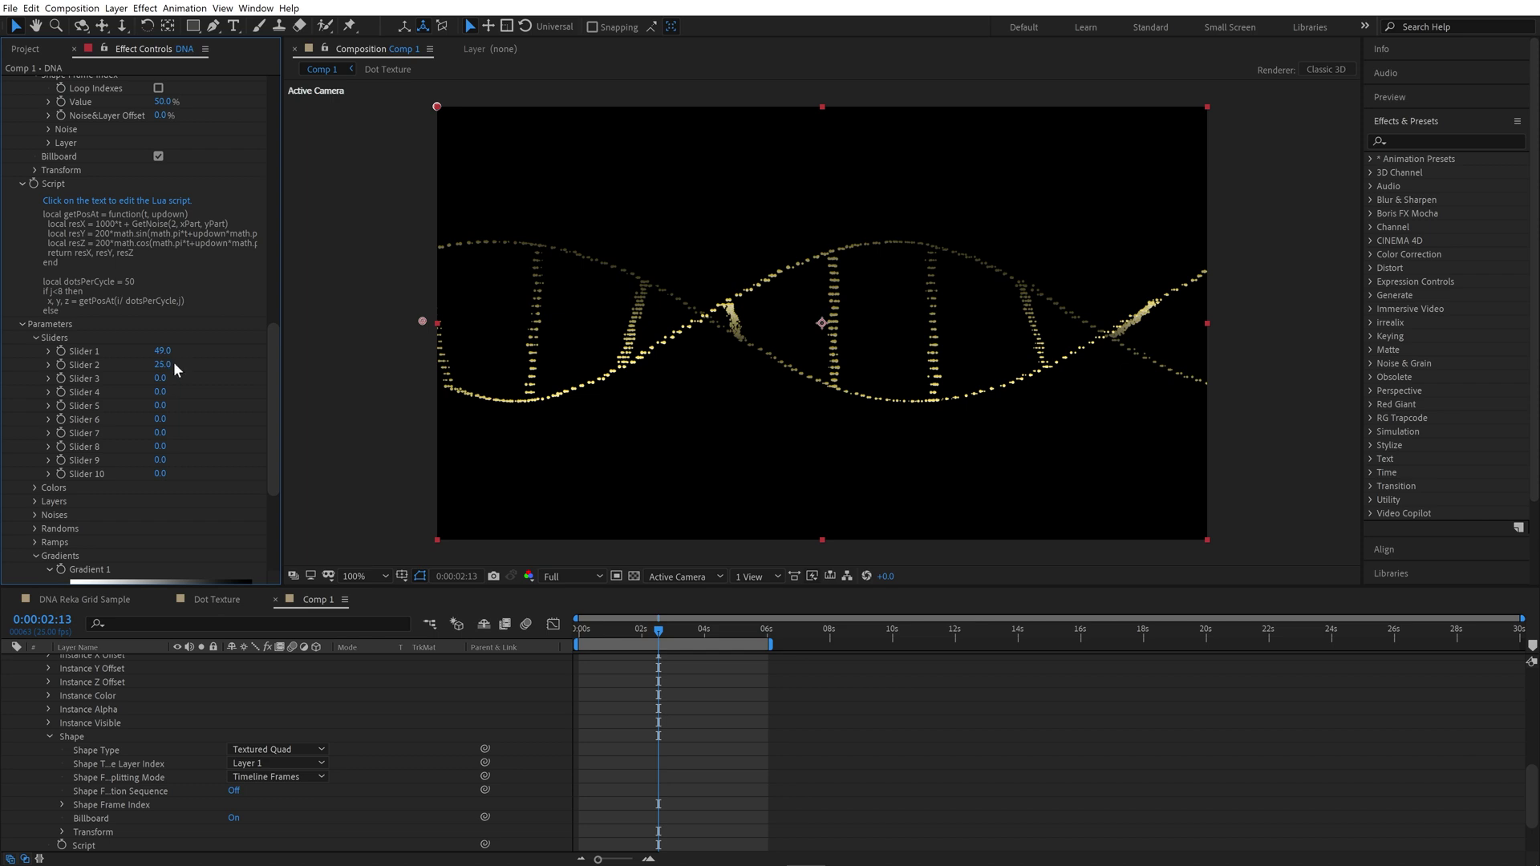
pyautogui.scroll(15, 160, 337)
pyautogui.moveTo(187, 123); pyautogui.dragTo(243, 121)
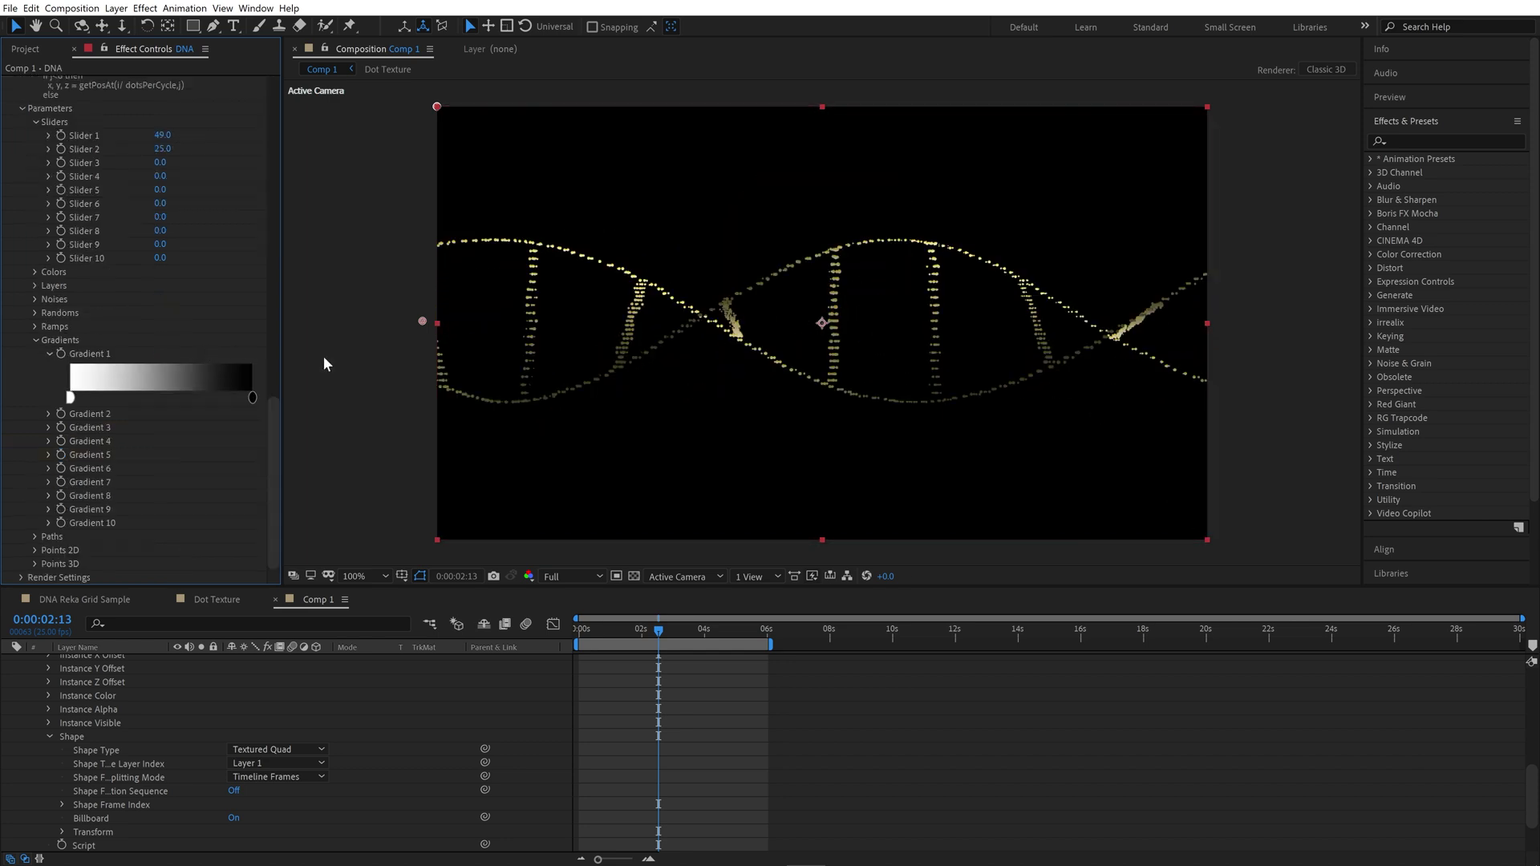
# Step: Append an if( i < GetSlider(3) ) then block to the script with visible = true, else visible = false, and apply it
pyautogui.scroll(4, 113, 281)
pyautogui.click(105, 238)
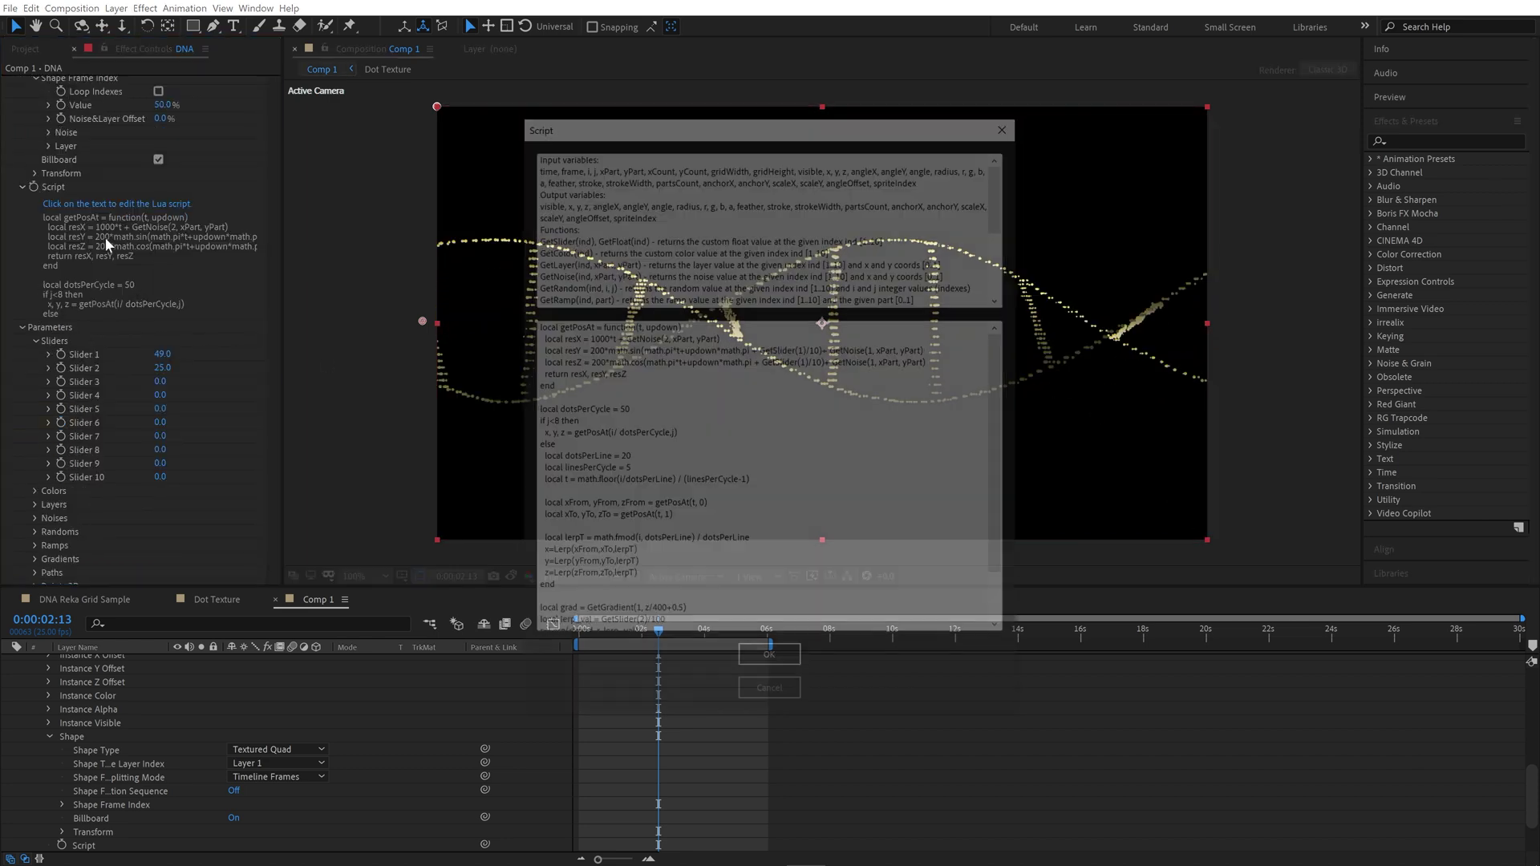
pyautogui.scroll(-2, 667, 606)
pyautogui.click(667, 606)
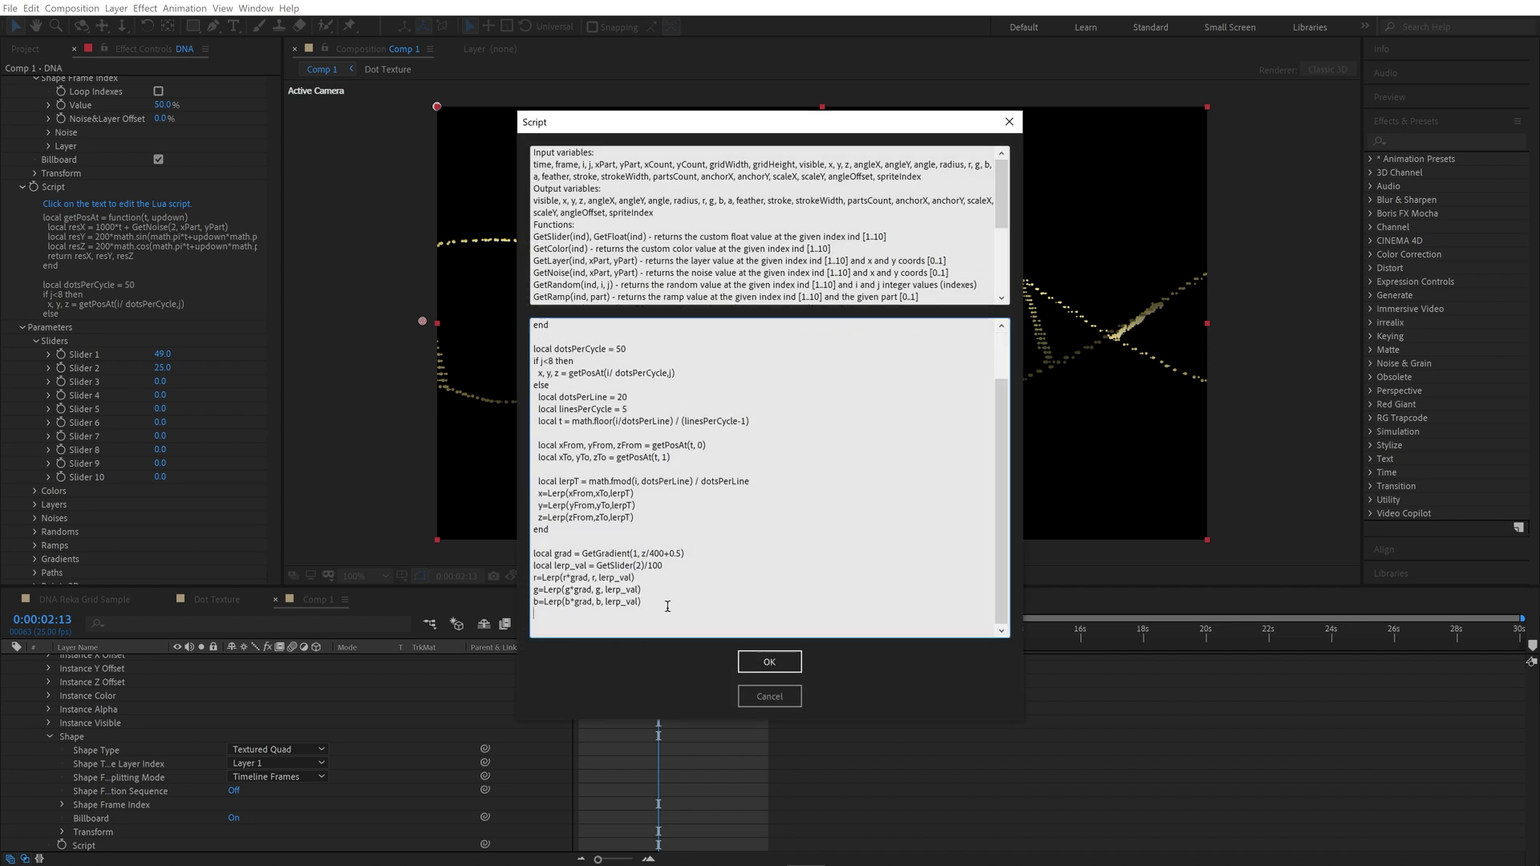
pyautogui.press('Return')
pyautogui.write('if( i < GetSlider(3) ) then')
pyautogui.press('Return')
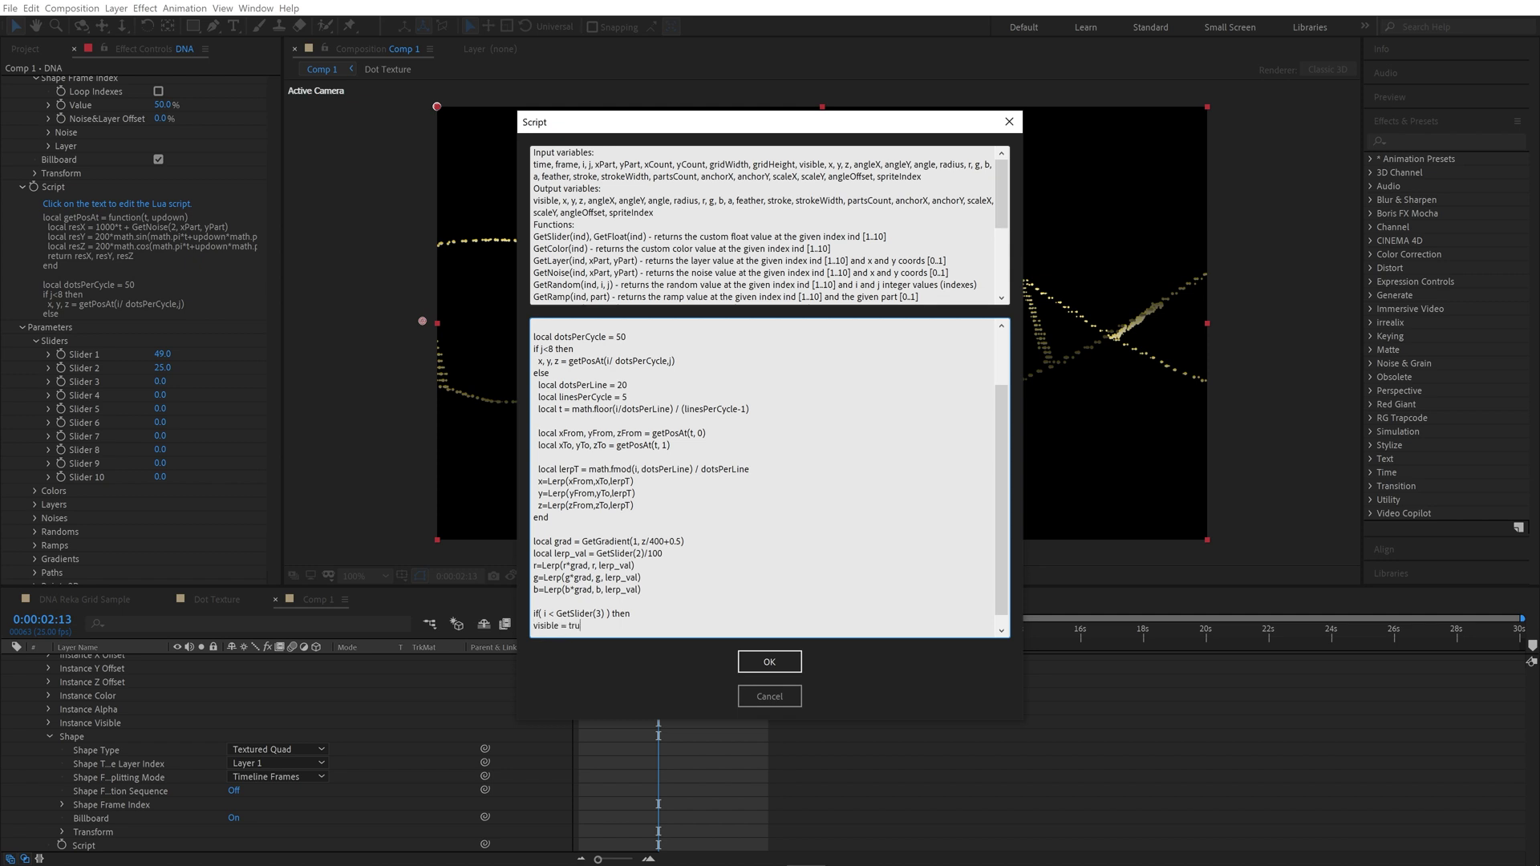
pyautogui.write('e')
pyautogui.press('Return')
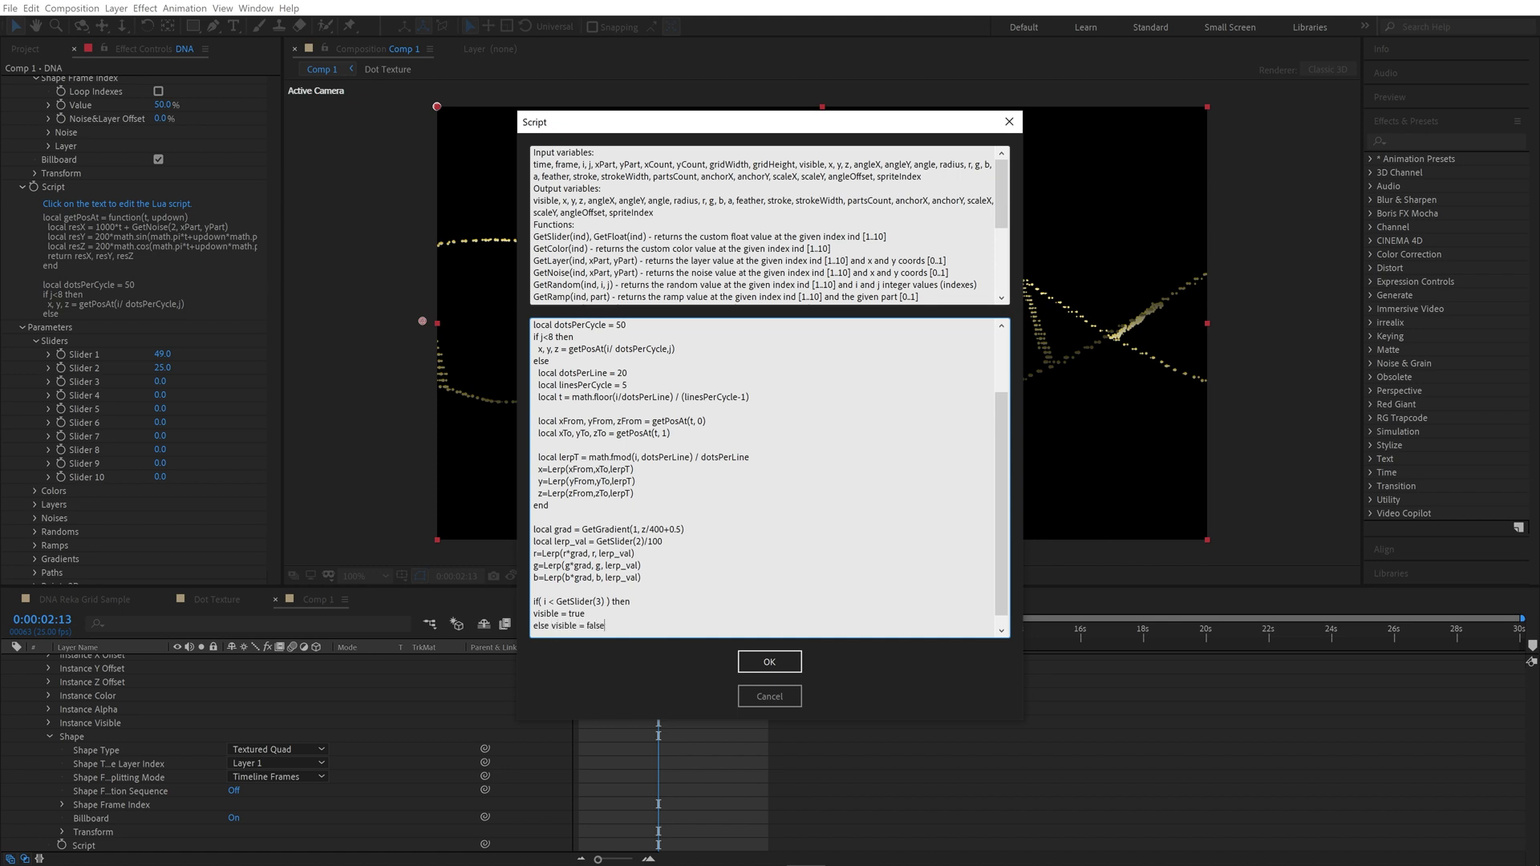
pyautogui.press('Return')
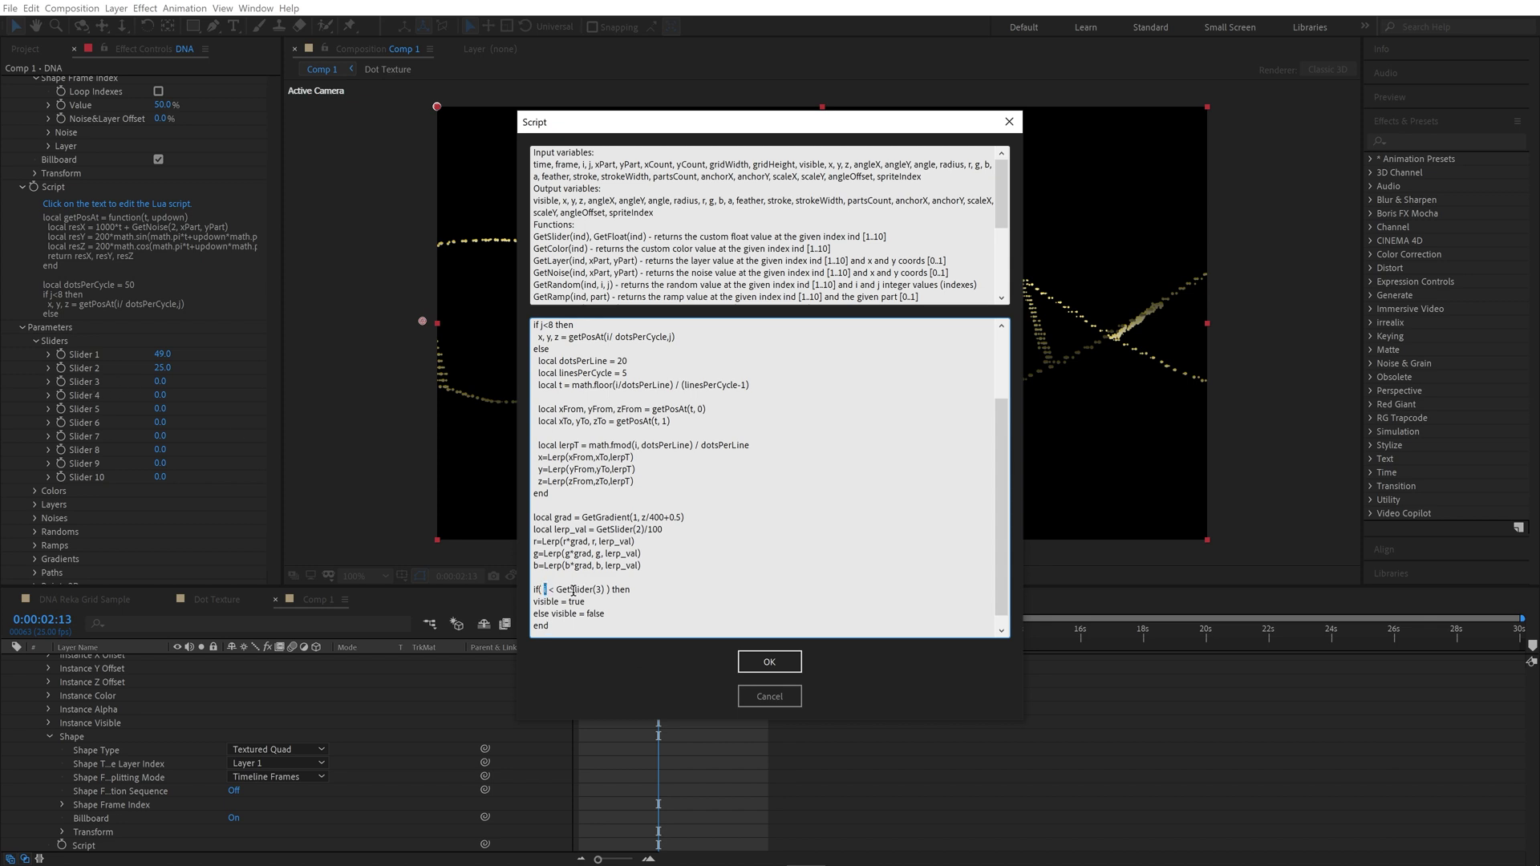
pyautogui.click(769, 663)
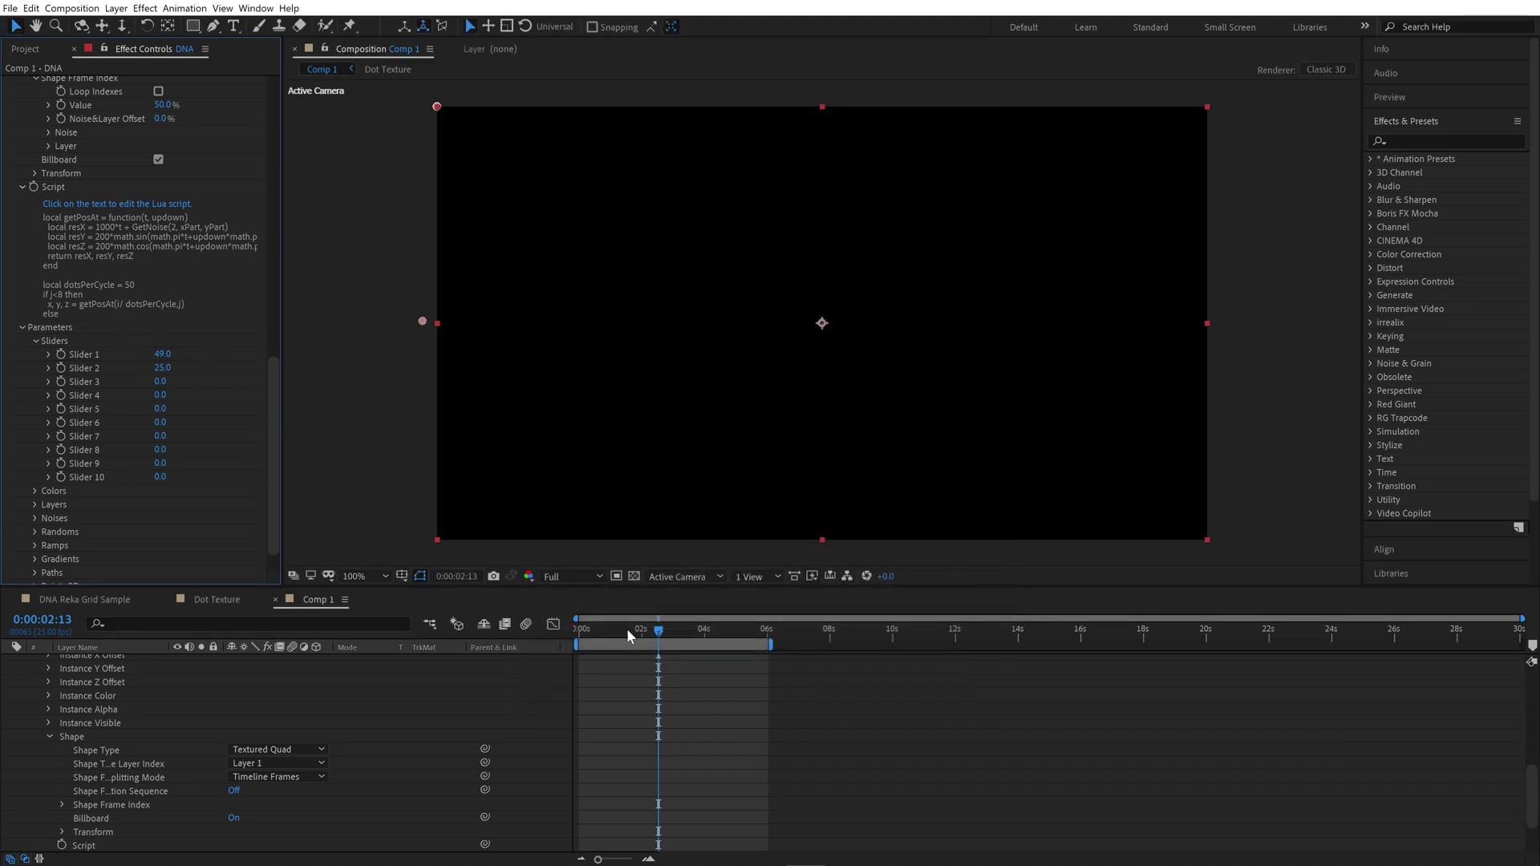
# Step: Keyframe Slider 3 from 0 at the start of the composition to 200 at 6 seconds
pyautogui.press('Home')
pyautogui.click(61, 383)
pyautogui.click(765, 632)
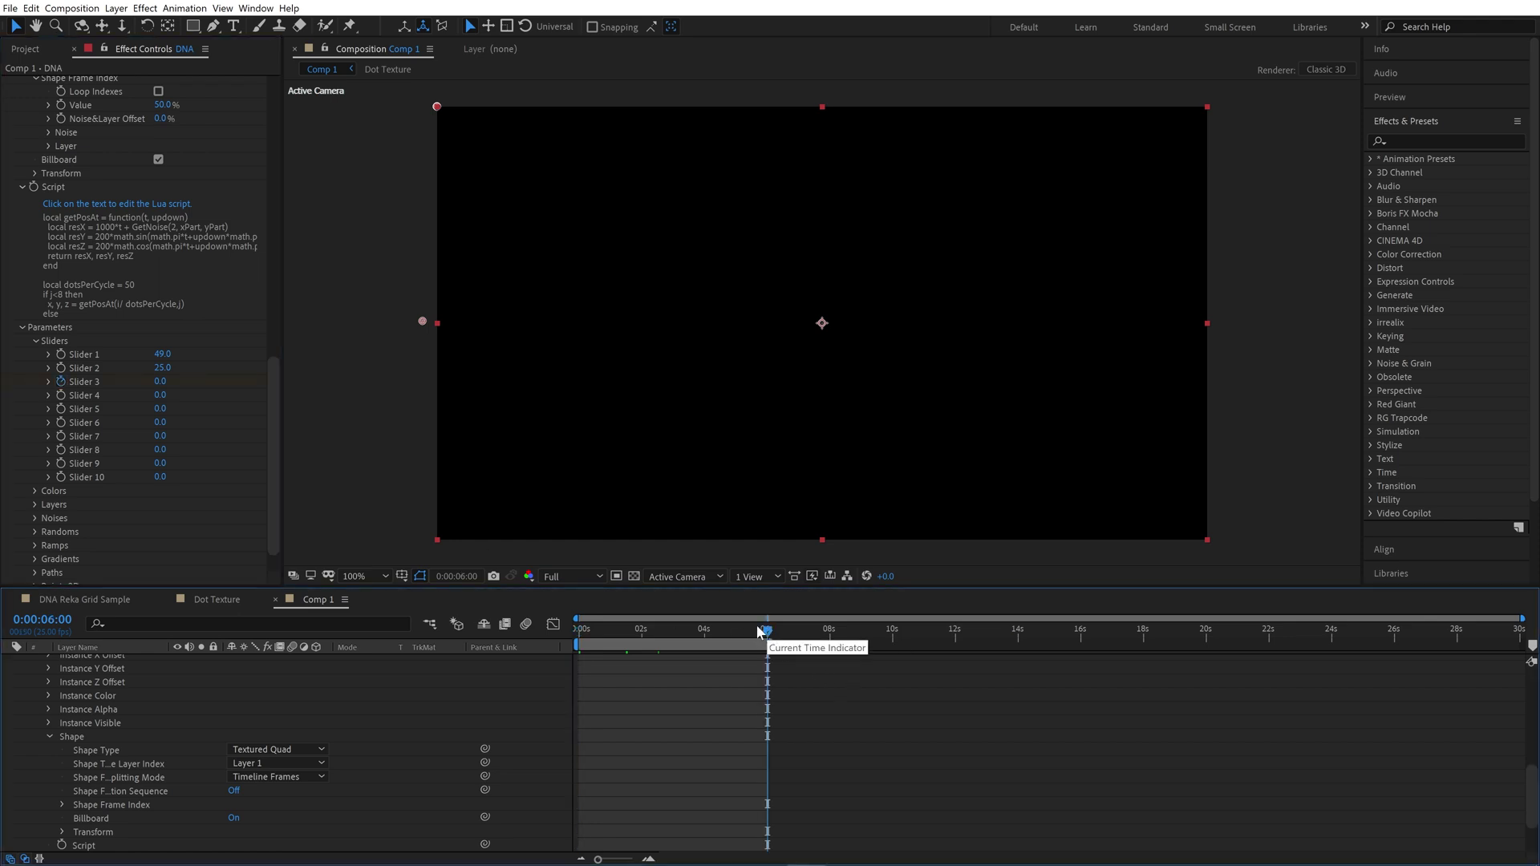
pyautogui.click(160, 382)
pyautogui.write('200')
pyautogui.press('Return')
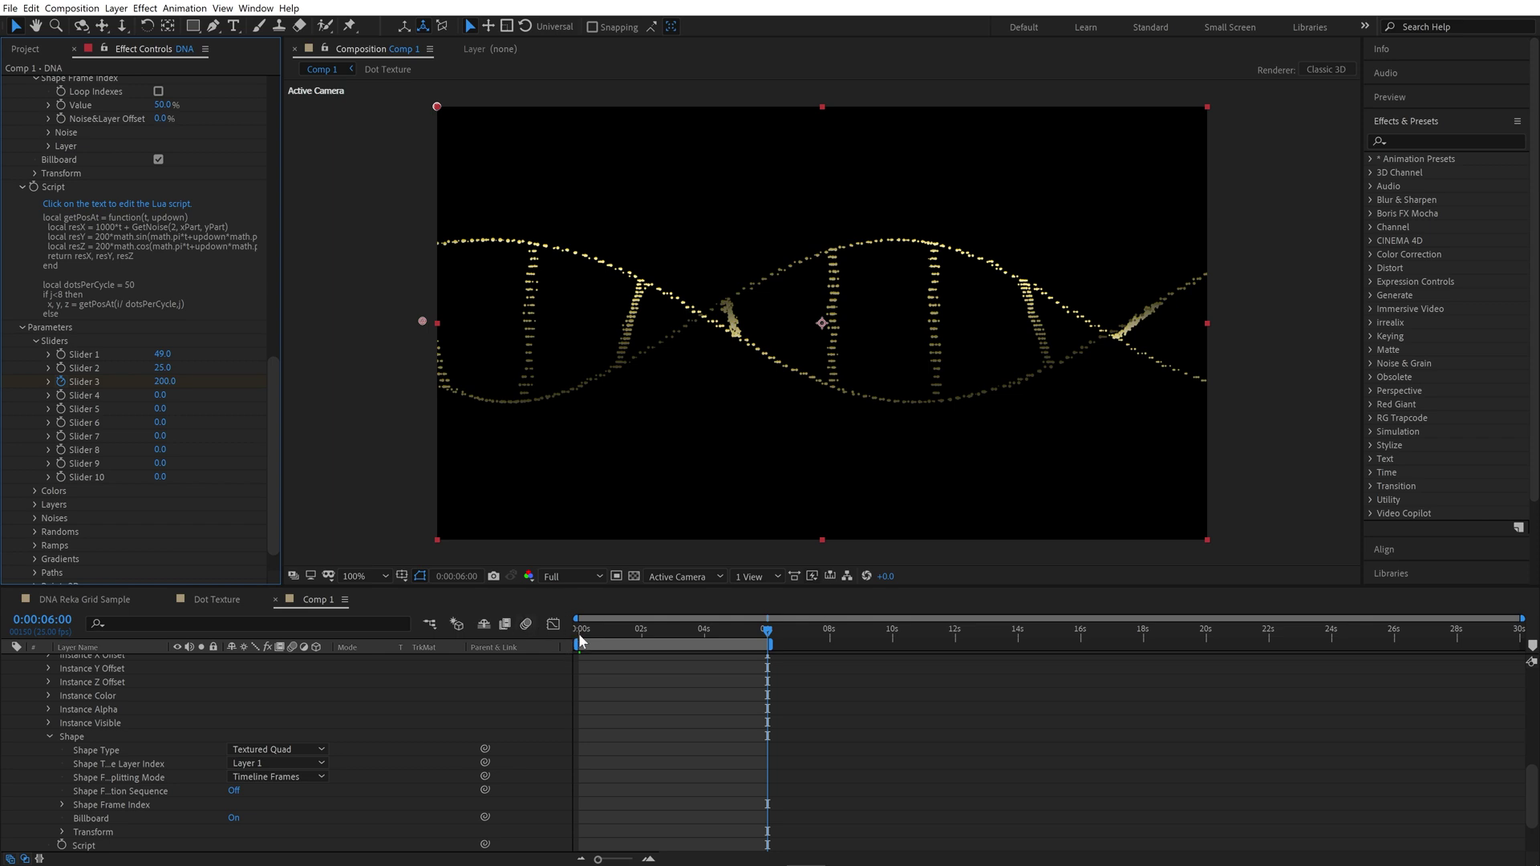
# Step: Reduce the composition preview resolution to Half and return to the first frame
pyautogui.click(583, 632)
pyautogui.click(572, 576)
pyautogui.click(586, 592)
pyautogui.moveTo(587, 634); pyautogui.dragTo(568, 660)
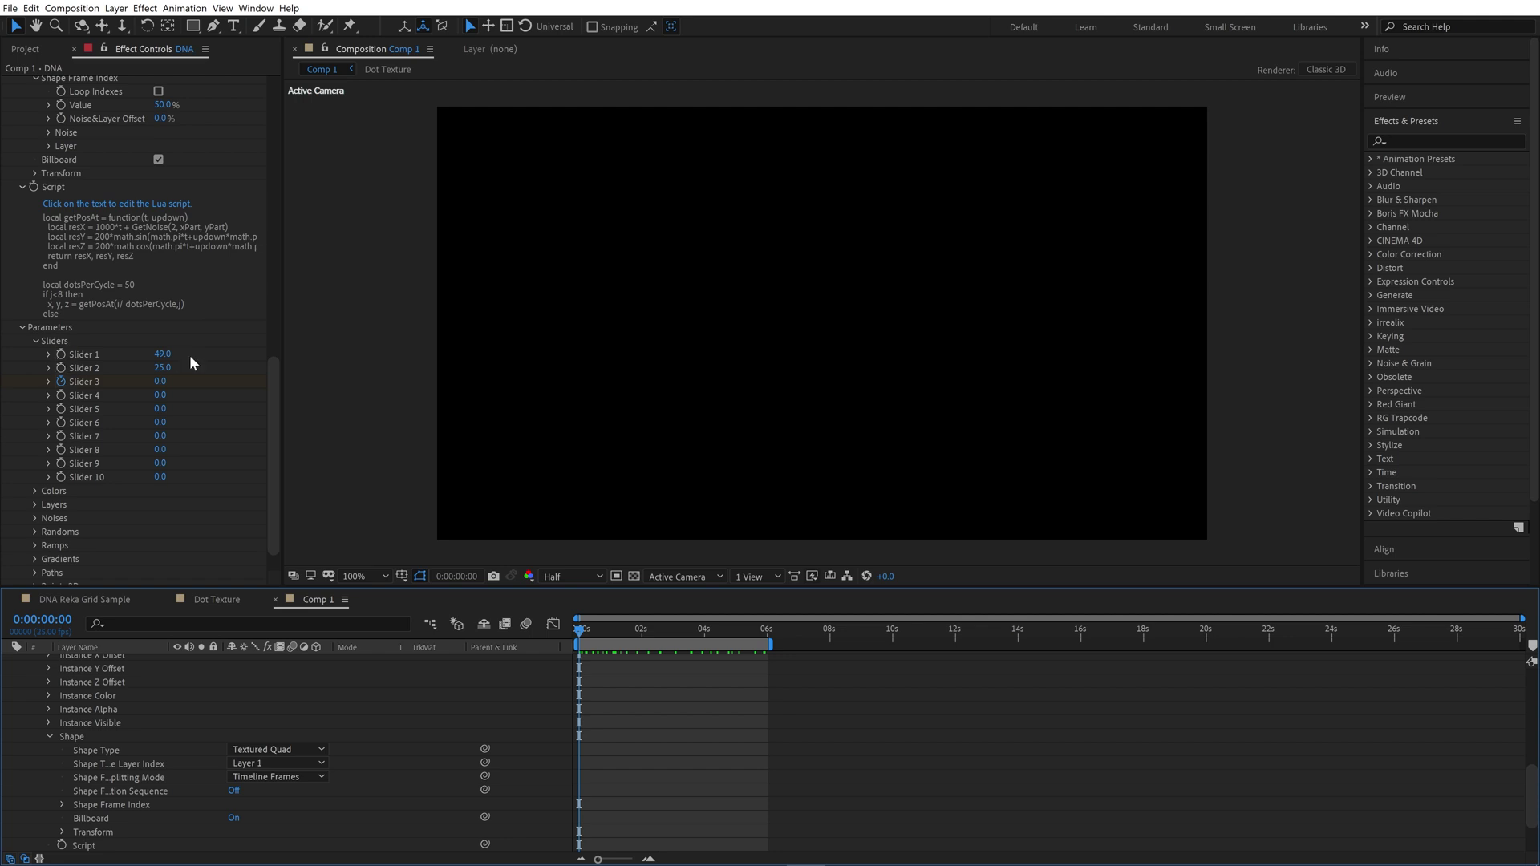
# Step: Keyframe Slider 1 from 0 at the first frame to 8 at 6 seconds and preview the animation
pyautogui.click(162, 354)
pyautogui.write('0')
pyautogui.press('Return')
pyautogui.click(61, 353)
pyautogui.click(767, 629)
pyautogui.click(158, 354)
pyautogui.write('8')
pyautogui.press('Return')
pyautogui.press('space')
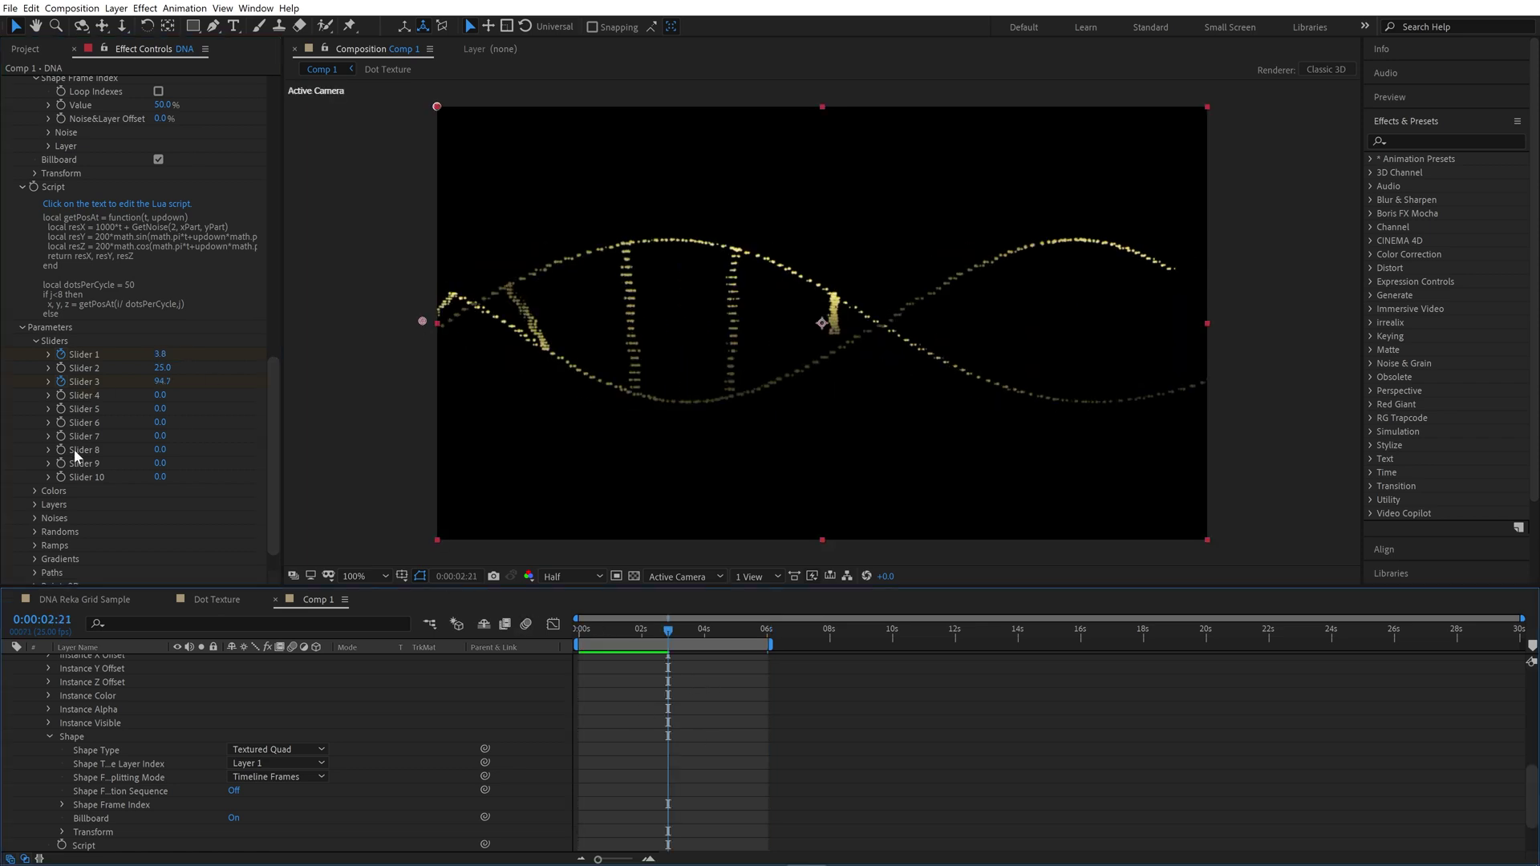
# Step: Raise the Multiplier of both Noise 1 and Noise 2 to 69 and preview from the start
pyautogui.click(35, 518)
pyautogui.scroll(-5, 36, 515)
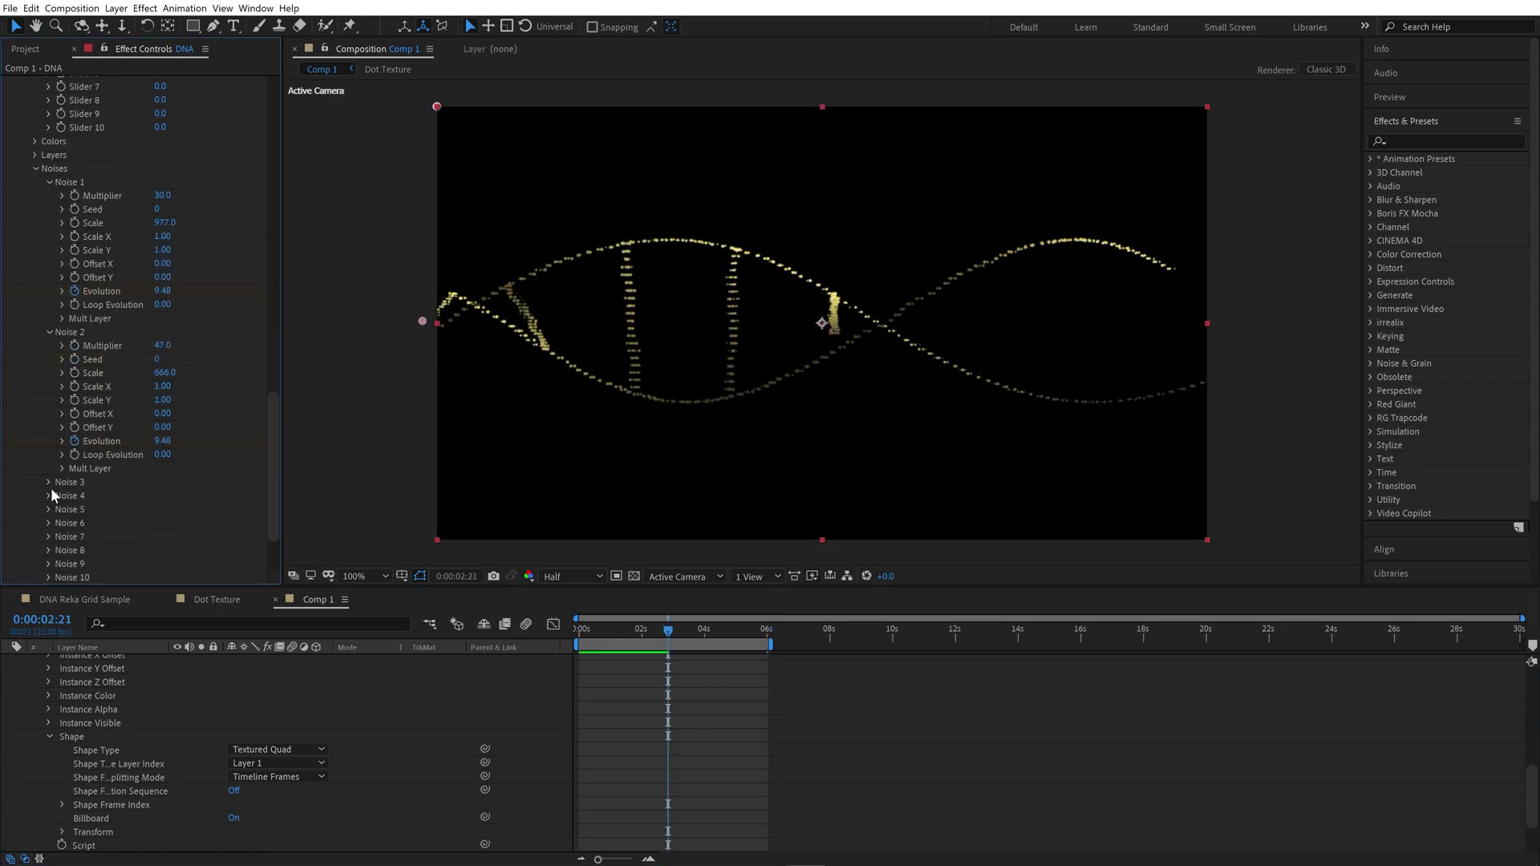
pyautogui.moveTo(163, 200); pyautogui.dragTo(189, 195)
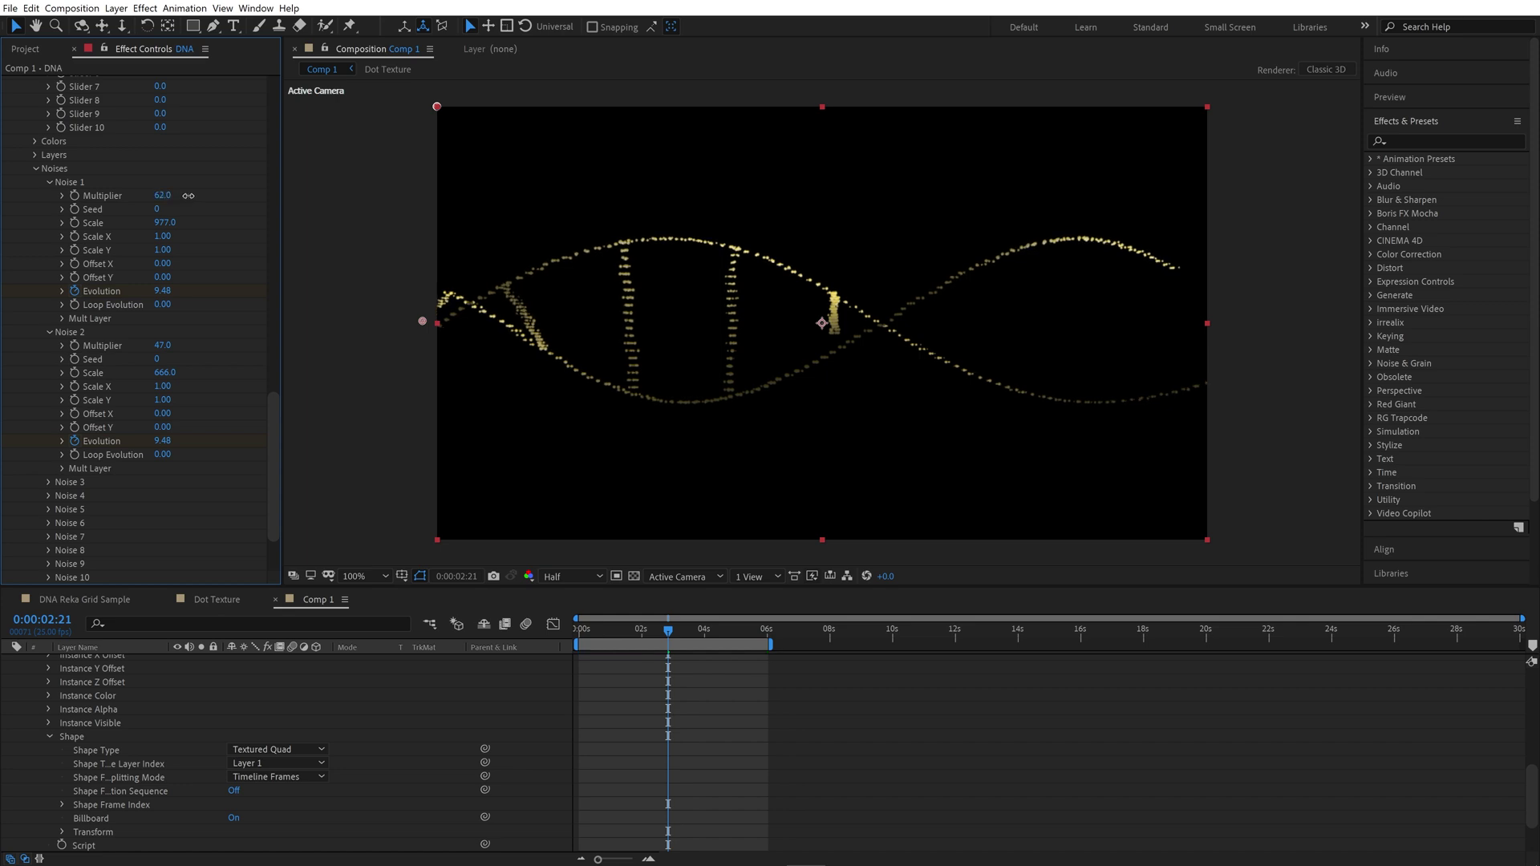
pyautogui.moveTo(163, 346); pyautogui.dragTo(176, 345)
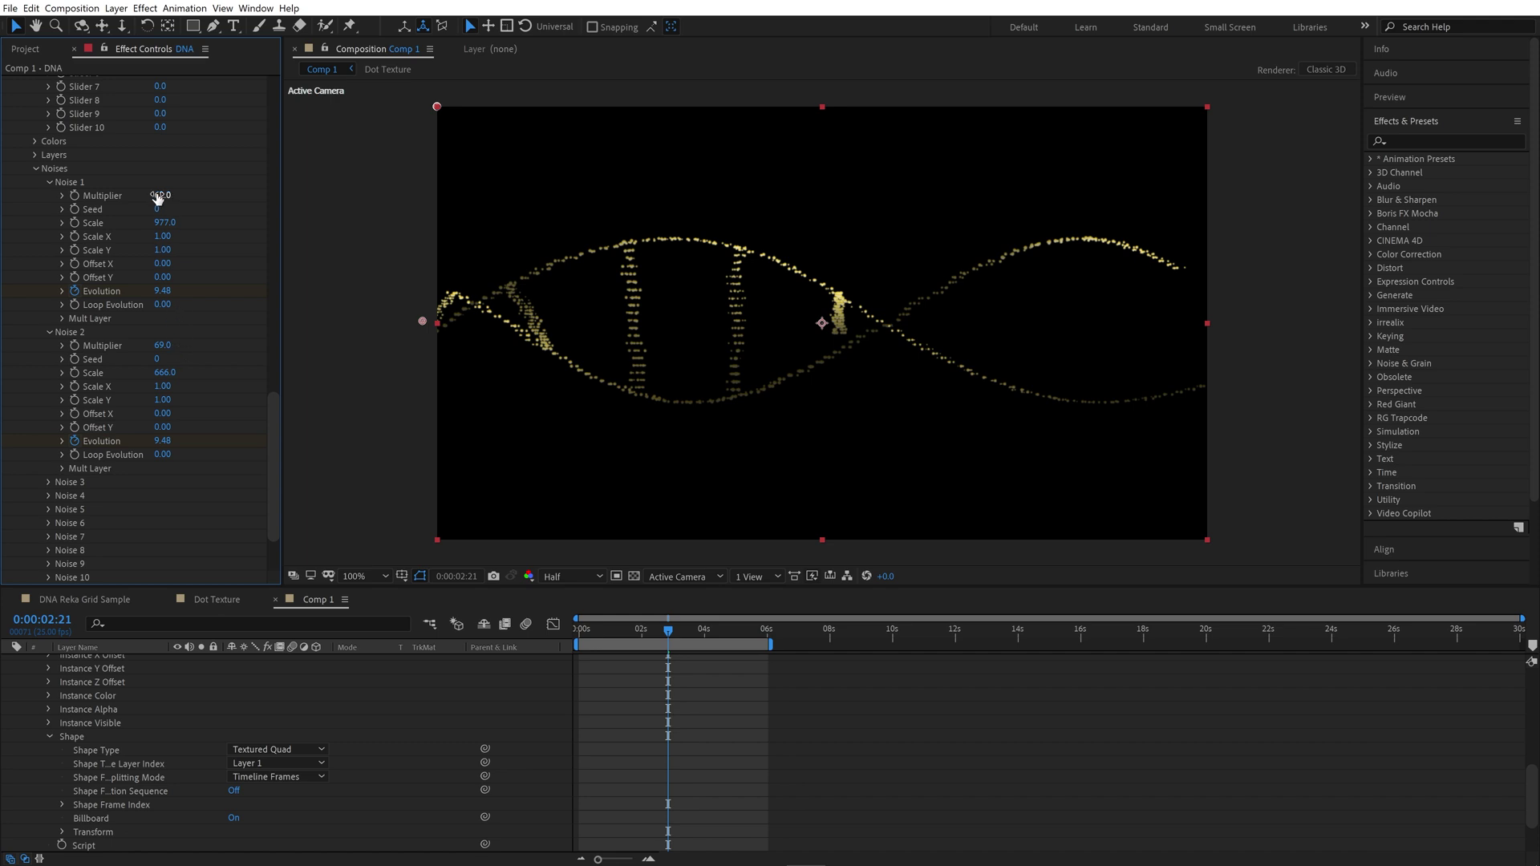
pyautogui.moveTo(157, 198); pyautogui.dragTo(163, 198)
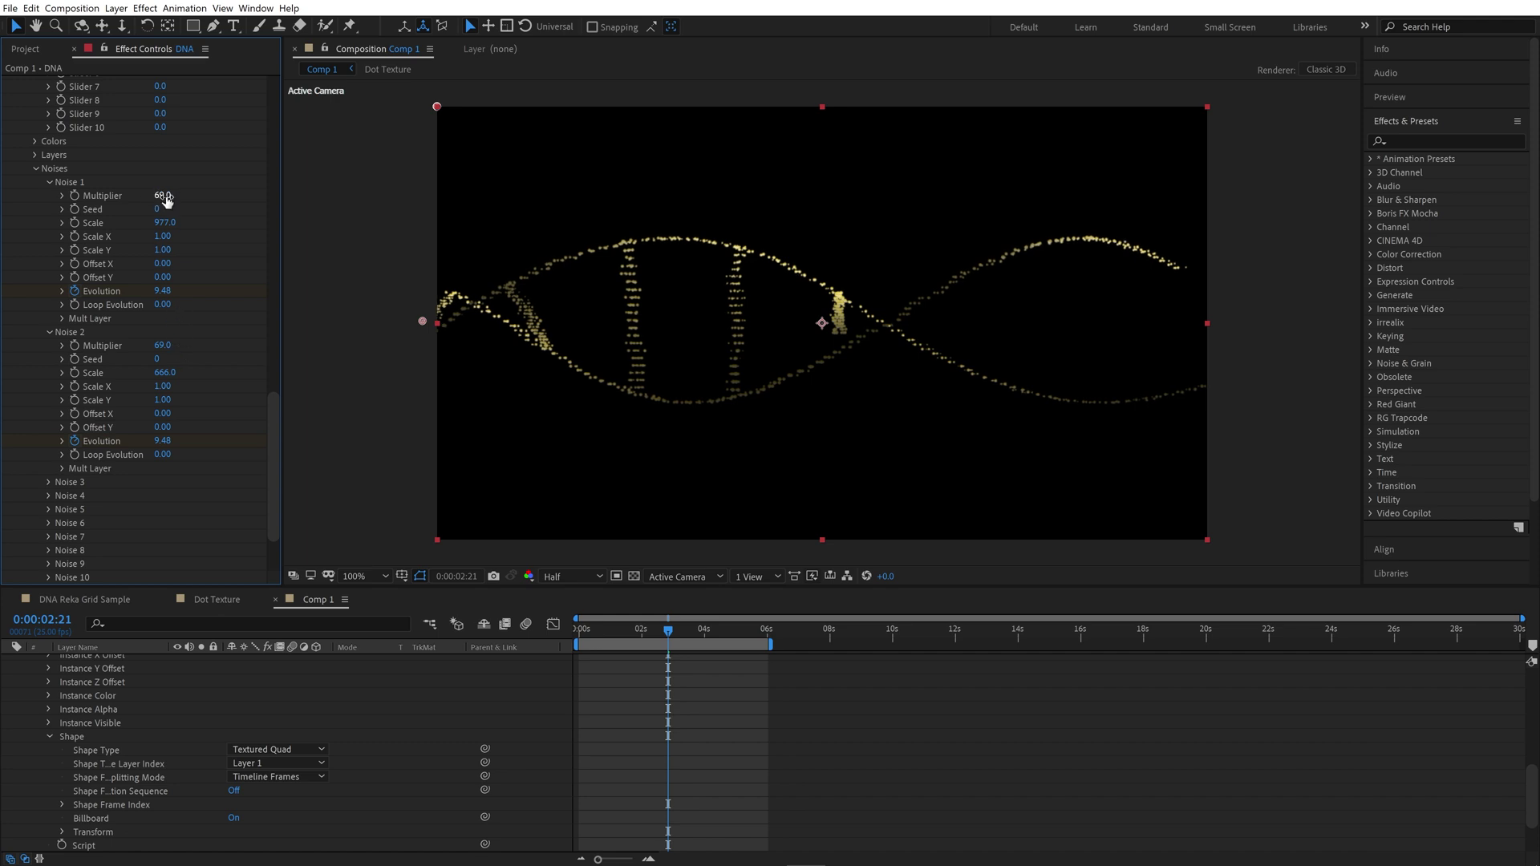
pyautogui.press('Home')
pyautogui.press('space')
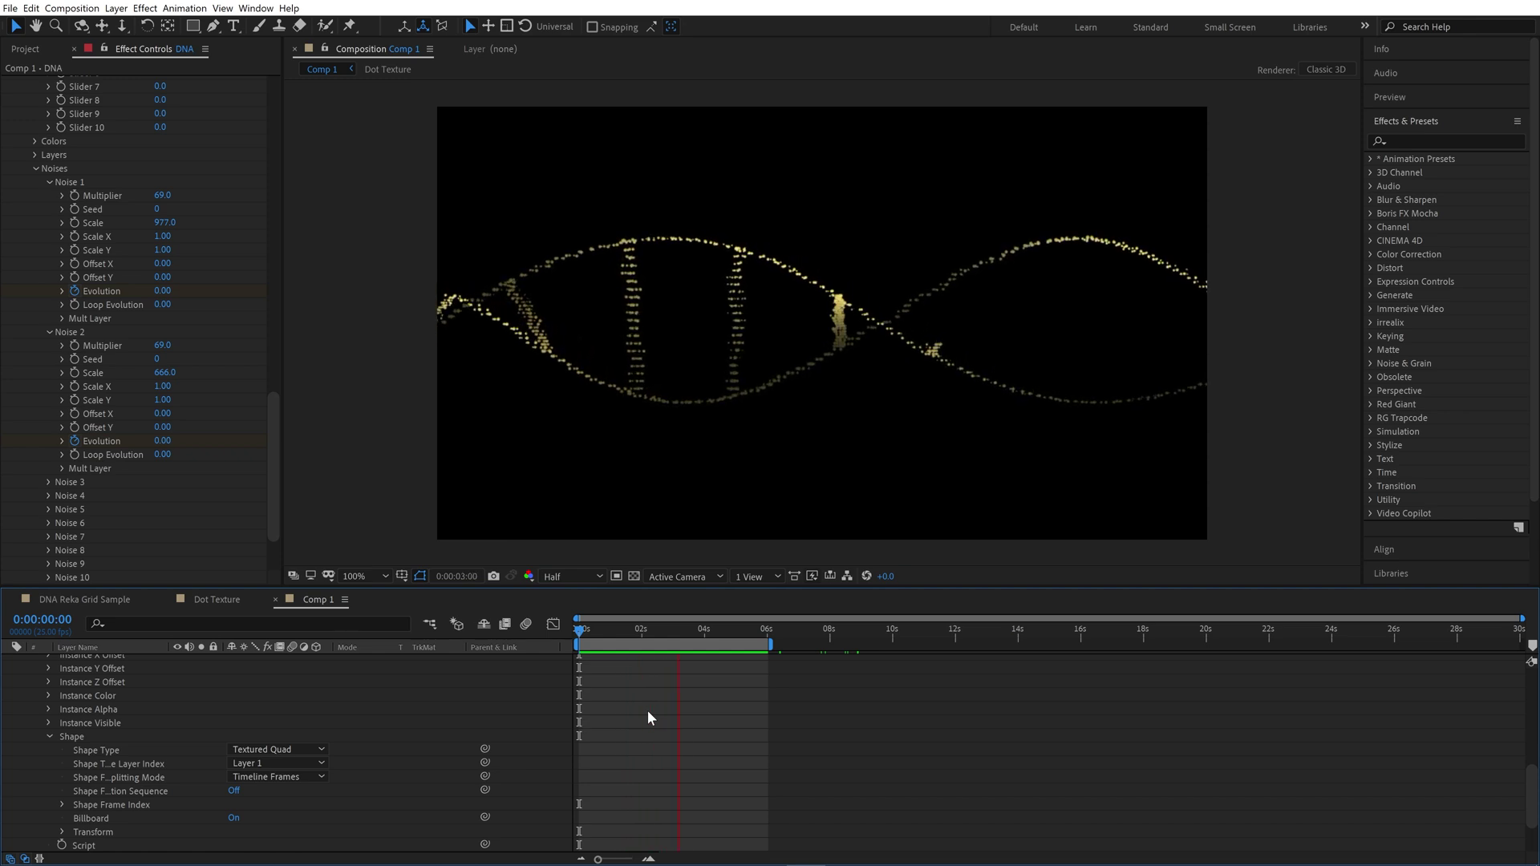
pyautogui.press('space')
# Step: Reset the DNA grid's Grid Rotation X to 0x+0.0°
pyautogui.scroll(5, 190, 424)
pyautogui.scroll(10, 190, 425)
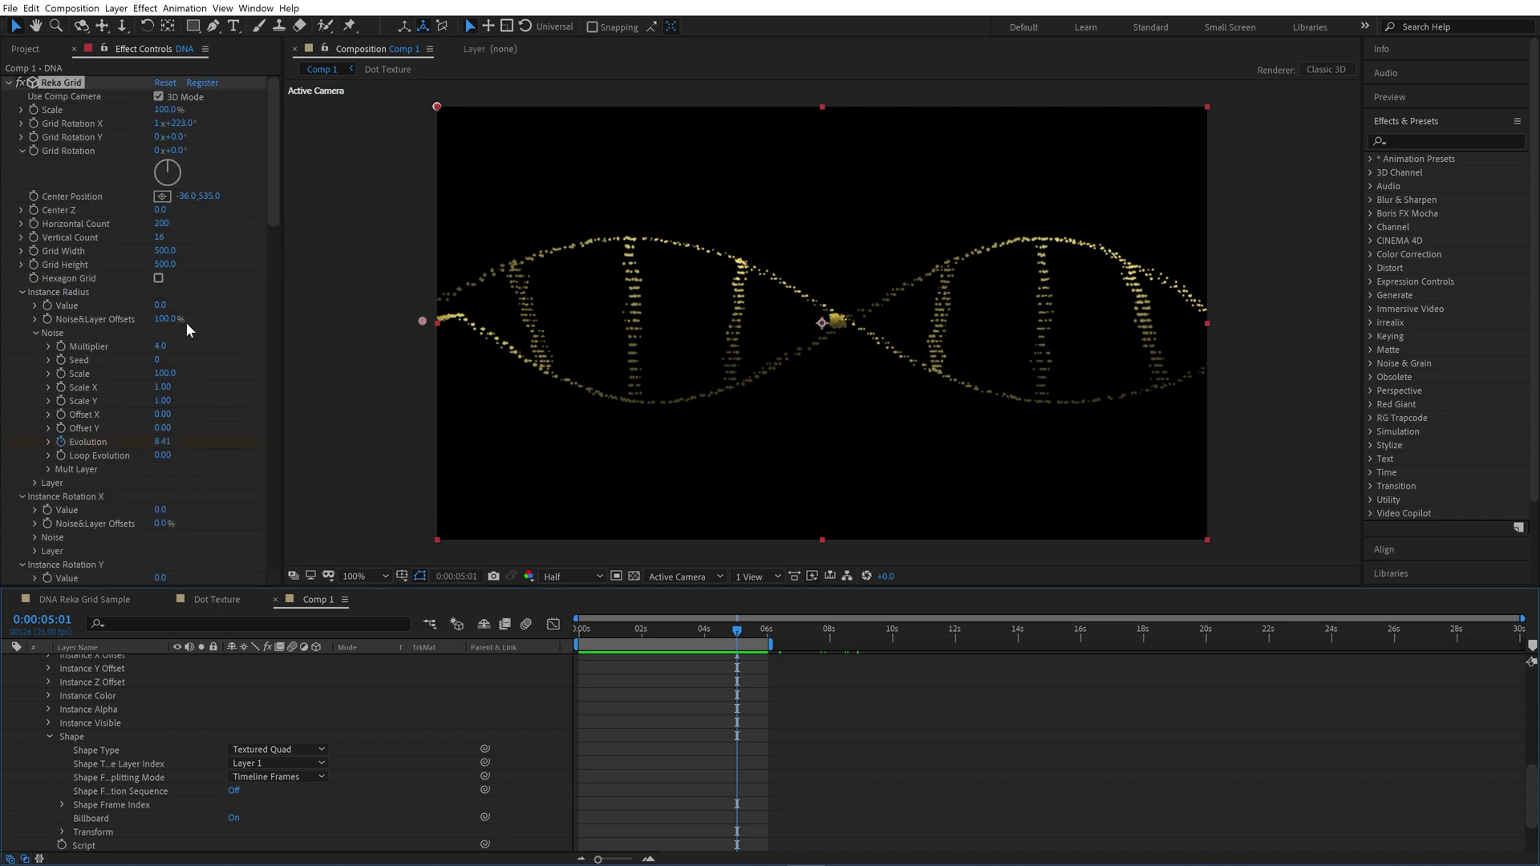
pyautogui.click(172, 123)
pyautogui.write('0')
pyautogui.press('Return')
pyautogui.click(158, 123)
pyautogui.press('Return')
# Step: Tilt the helix diagonally with Grid Rotation at -36° and move its Center Position to about 1, 1129
pyautogui.moveTo(176, 150); pyautogui.dragTo(175, 152)
pyautogui.moveTo(420, 320); pyautogui.dragTo(436, 558)
pyautogui.moveTo(184, 155); pyautogui.dragTo(165, 156)
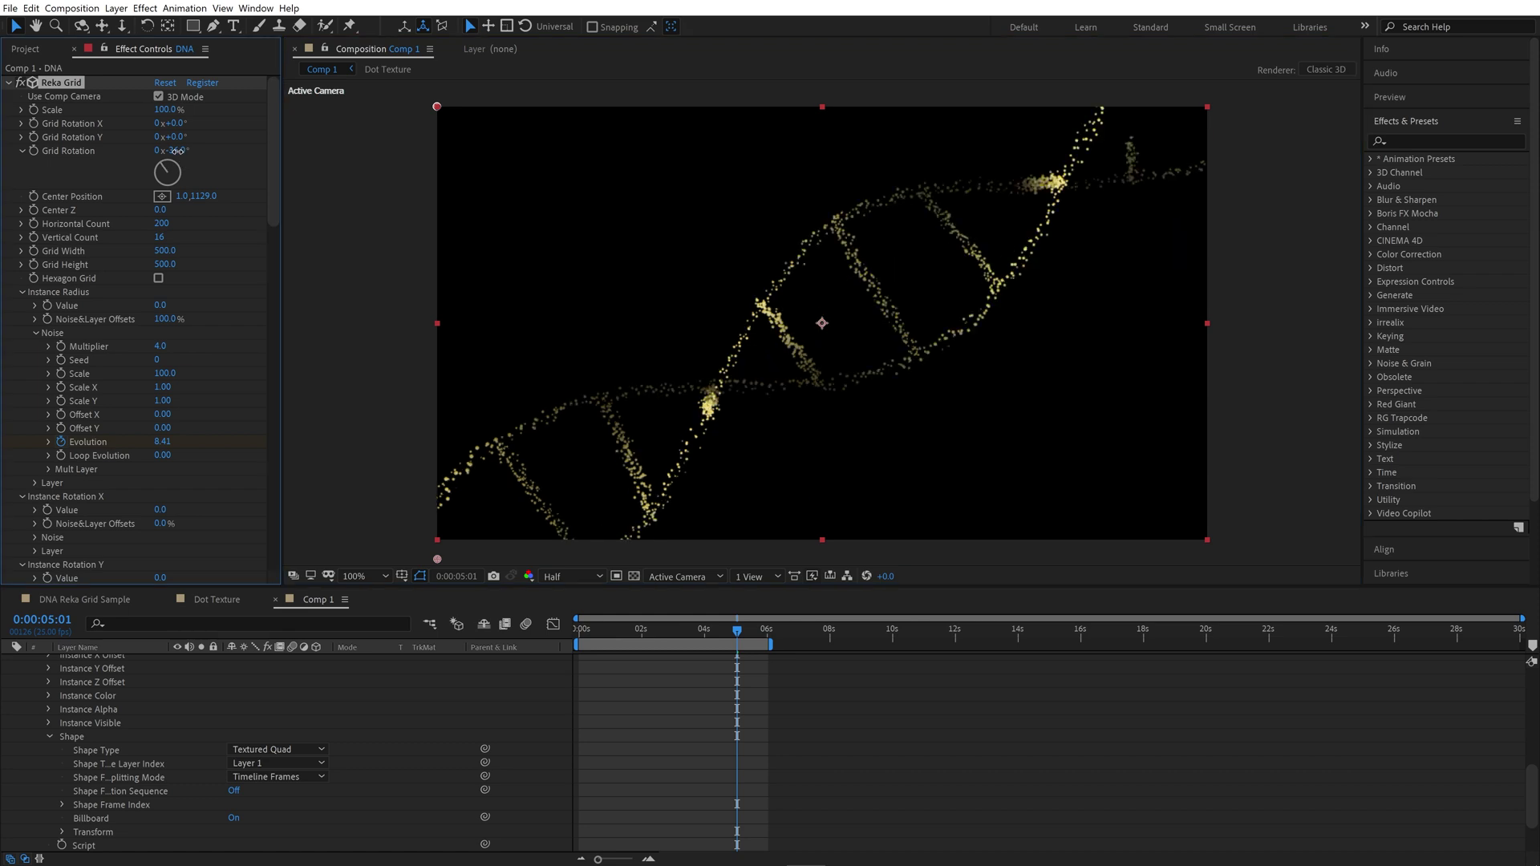
# Step: Keyframe Camera 1's Position starting at 0:00:02:08 and push its Z to about -9.7 at 0:00:05:23
pyautogui.scroll(10, 639, 667)
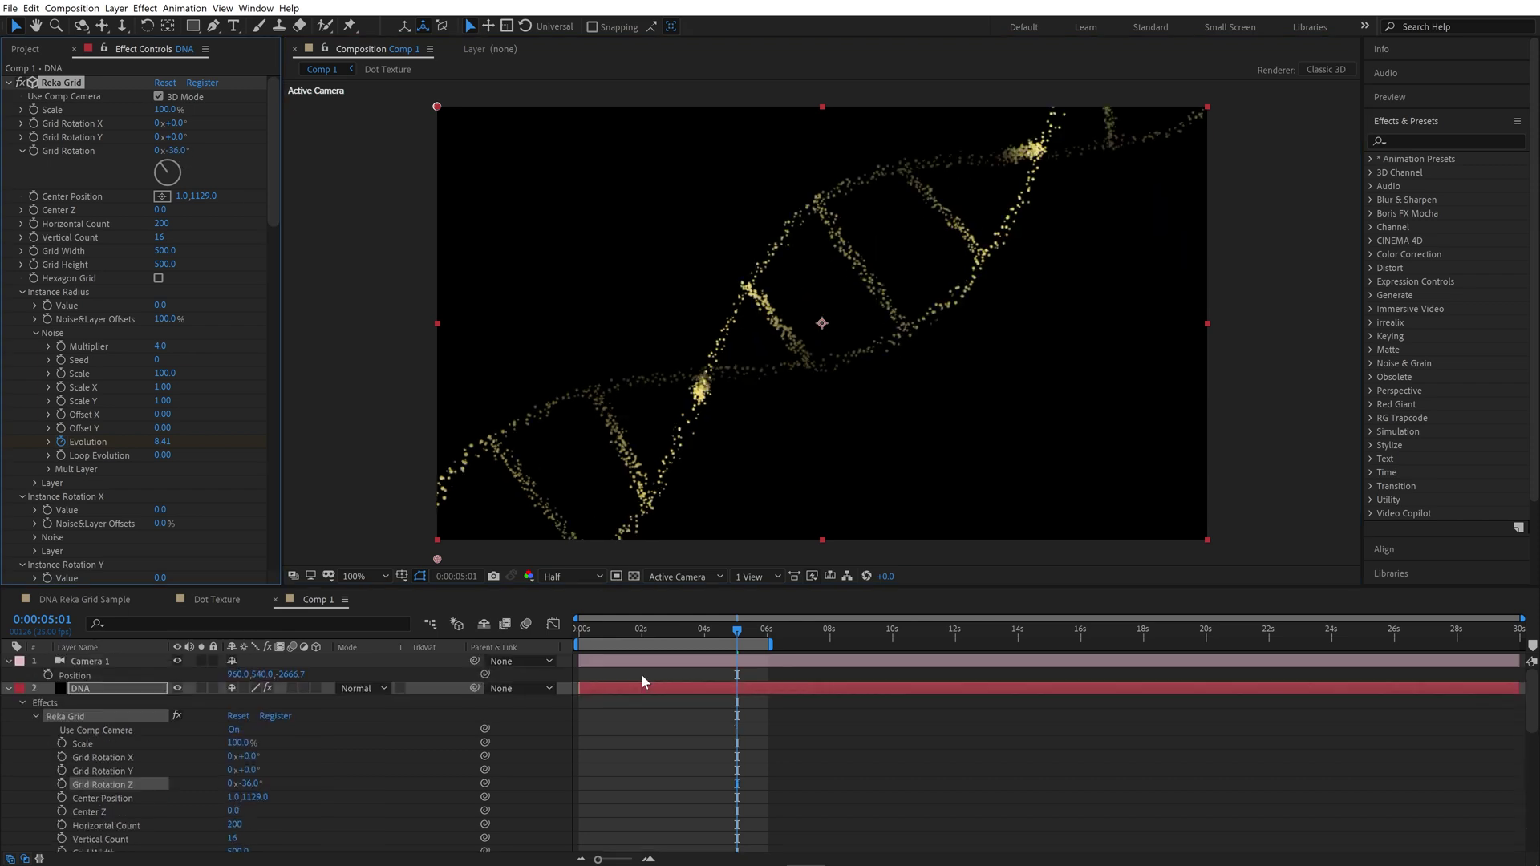
pyautogui.click(9, 688)
pyautogui.moveTo(734, 632); pyautogui.dragTo(652, 638)
pyautogui.click(661, 663)
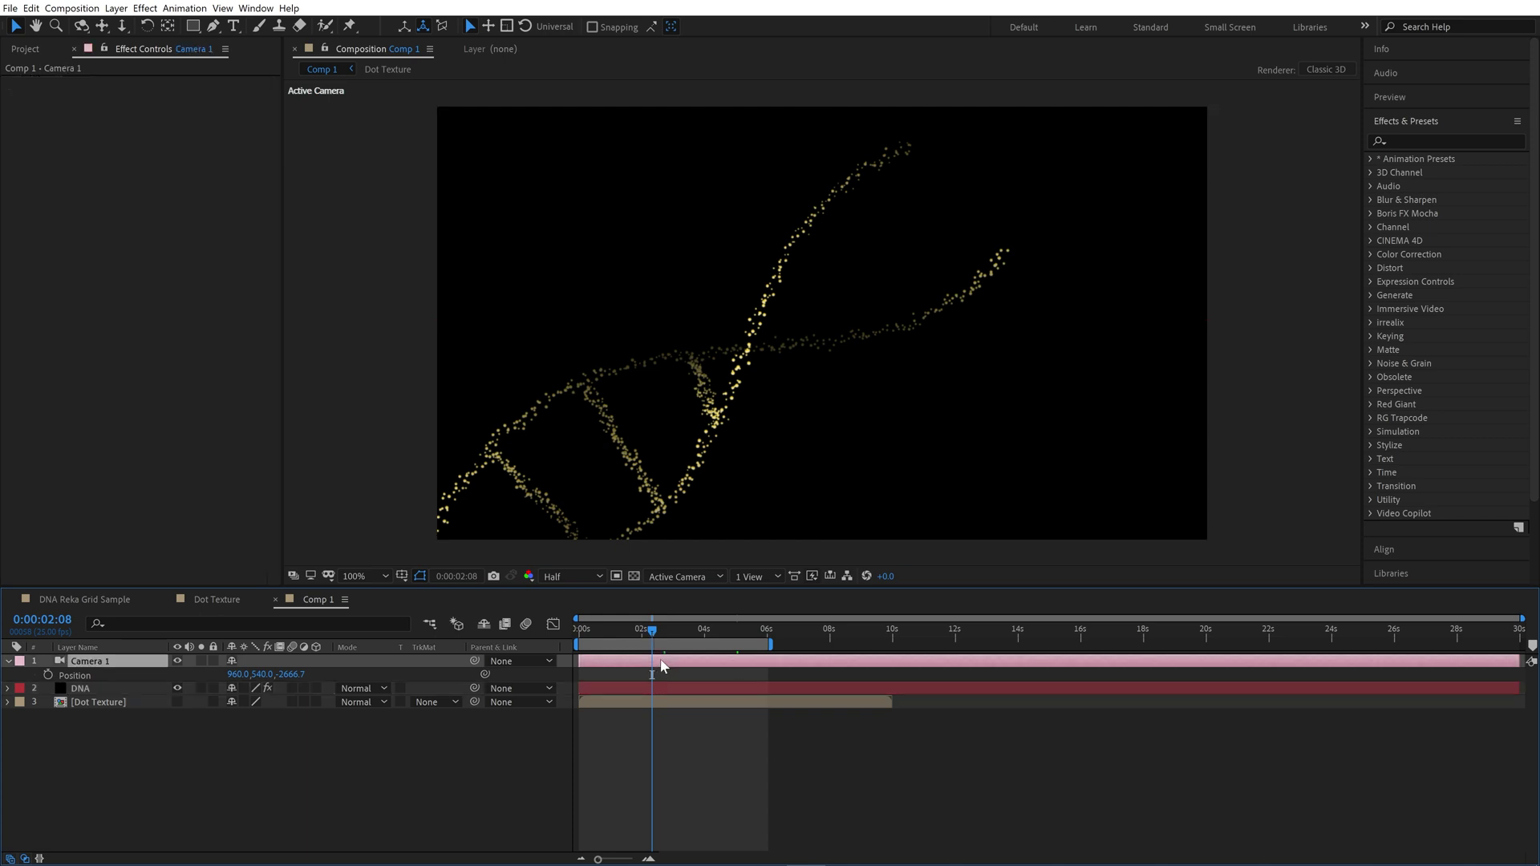
pyautogui.click(46, 676)
pyautogui.click(765, 634)
pyautogui.moveTo(290, 677); pyautogui.dragTo(771, 640)
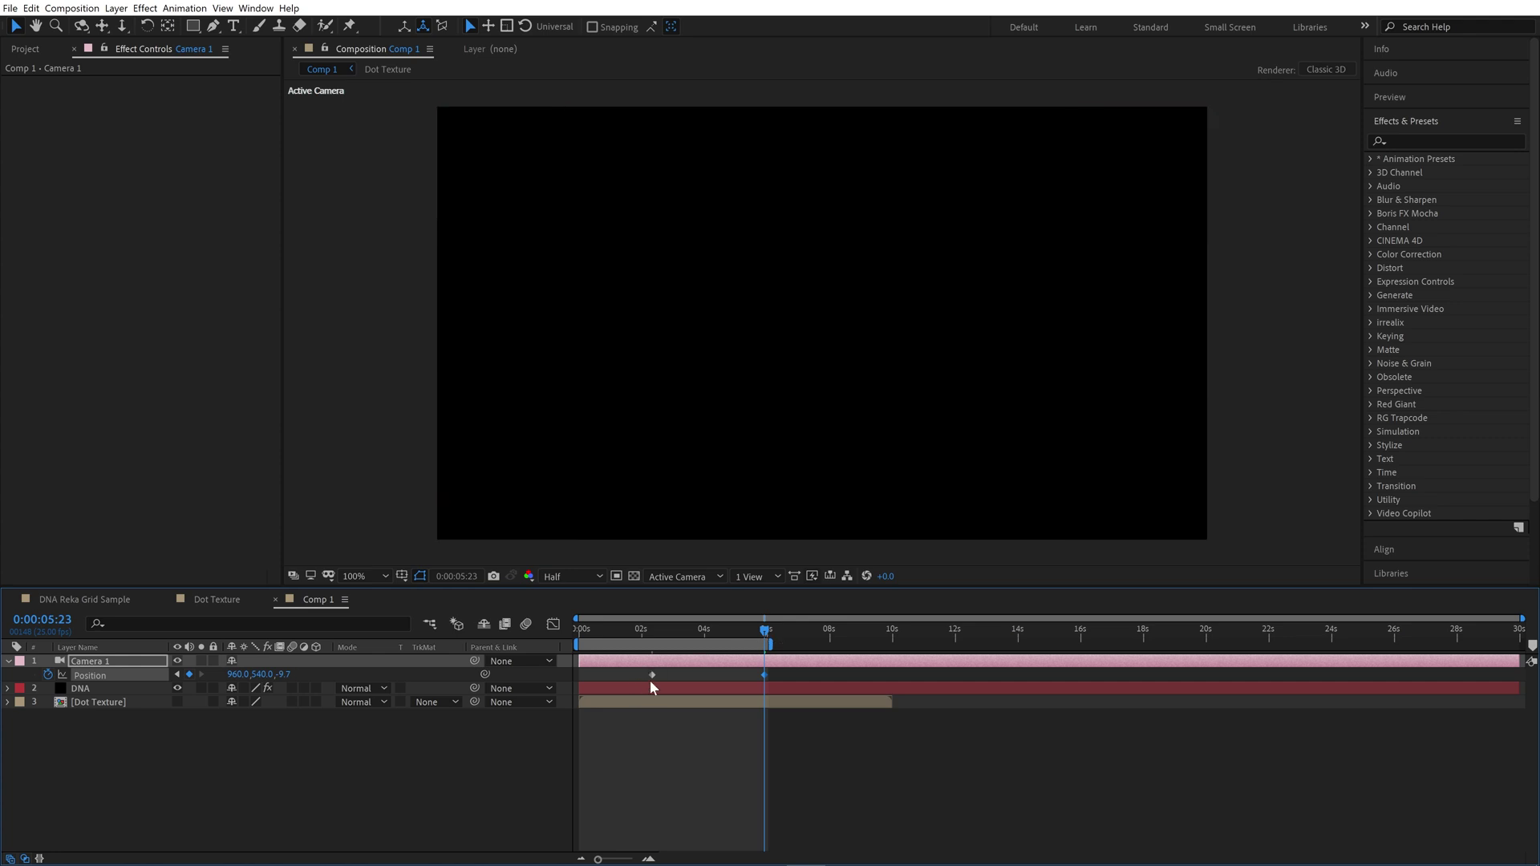
# Step: Apply Easy Ease to the camera's first Position keyframe and preview the move from the start
pyautogui.press('F9')
pyautogui.moveTo(643, 629); pyautogui.dragTo(568, 638)
pyautogui.press('space')
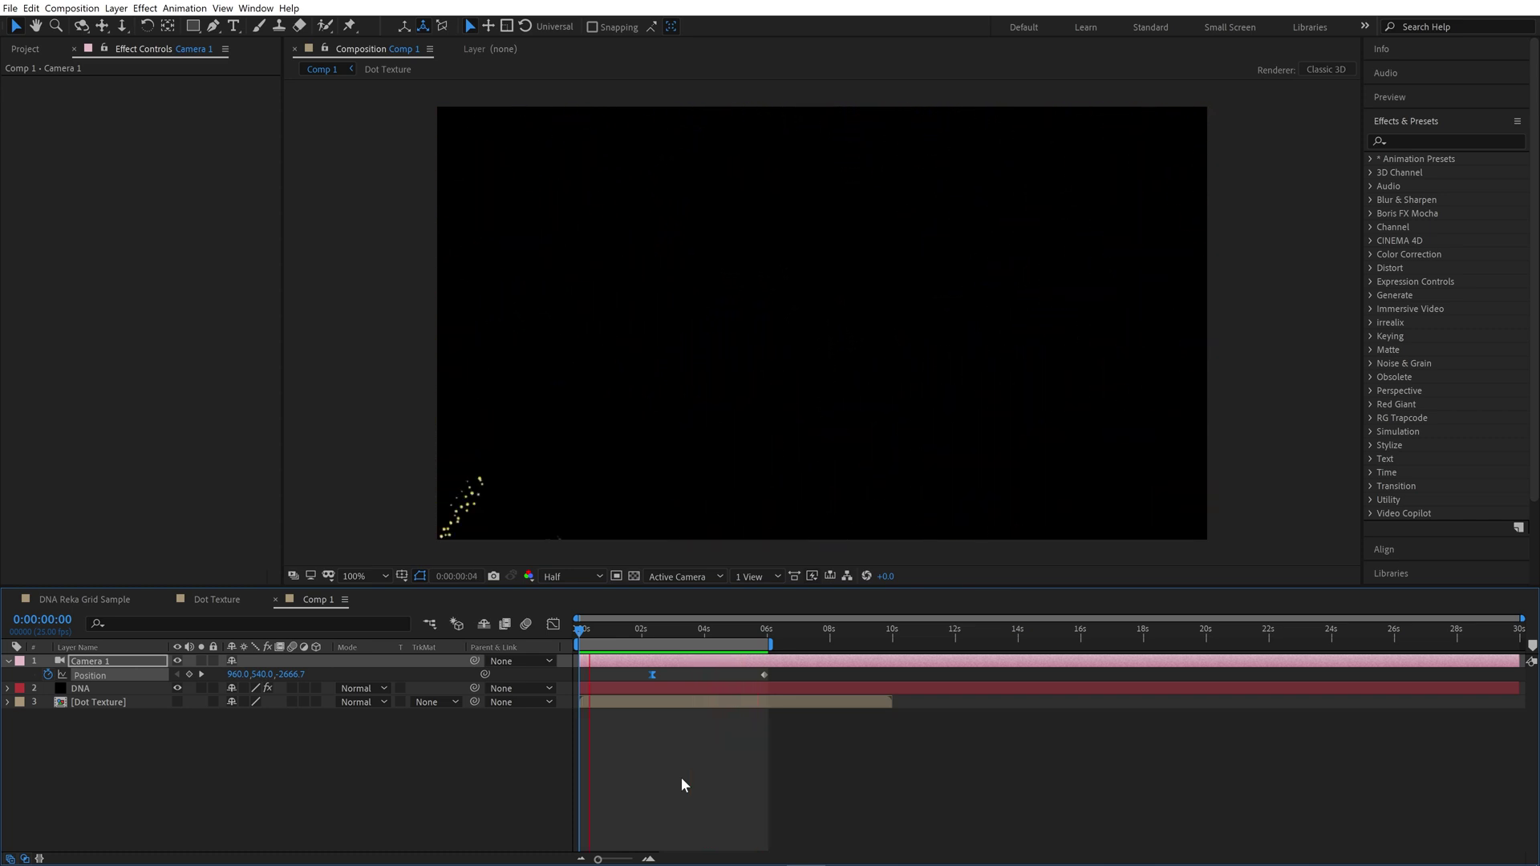
pyautogui.click(670, 632)
pyautogui.click(673, 637)
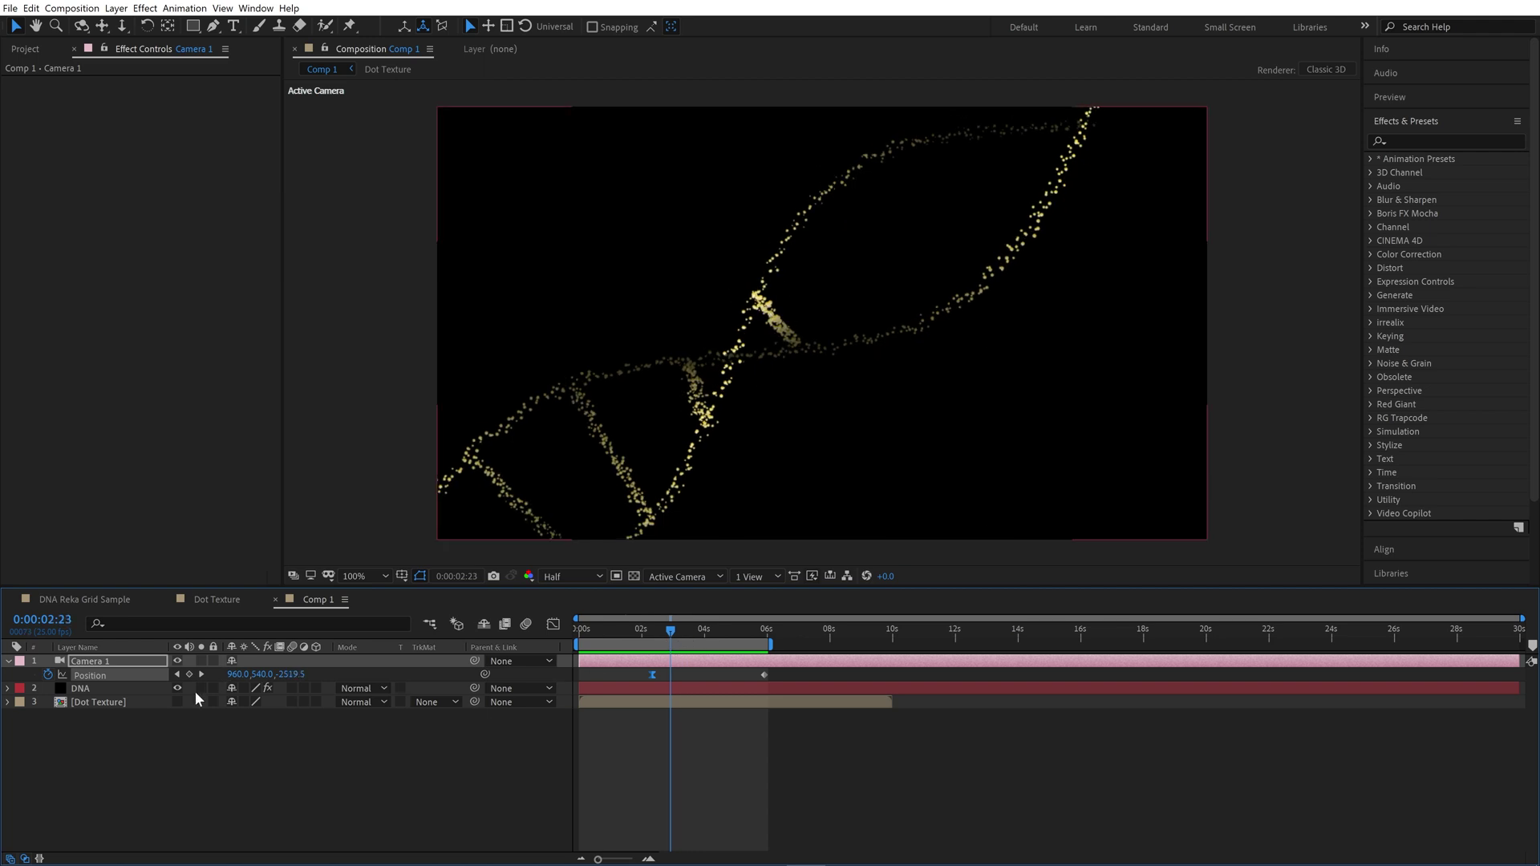
# Step: Raise the Multiplier of the DNA grid's Instance Color brightness noise to about 40.8
pyautogui.click(124, 688)
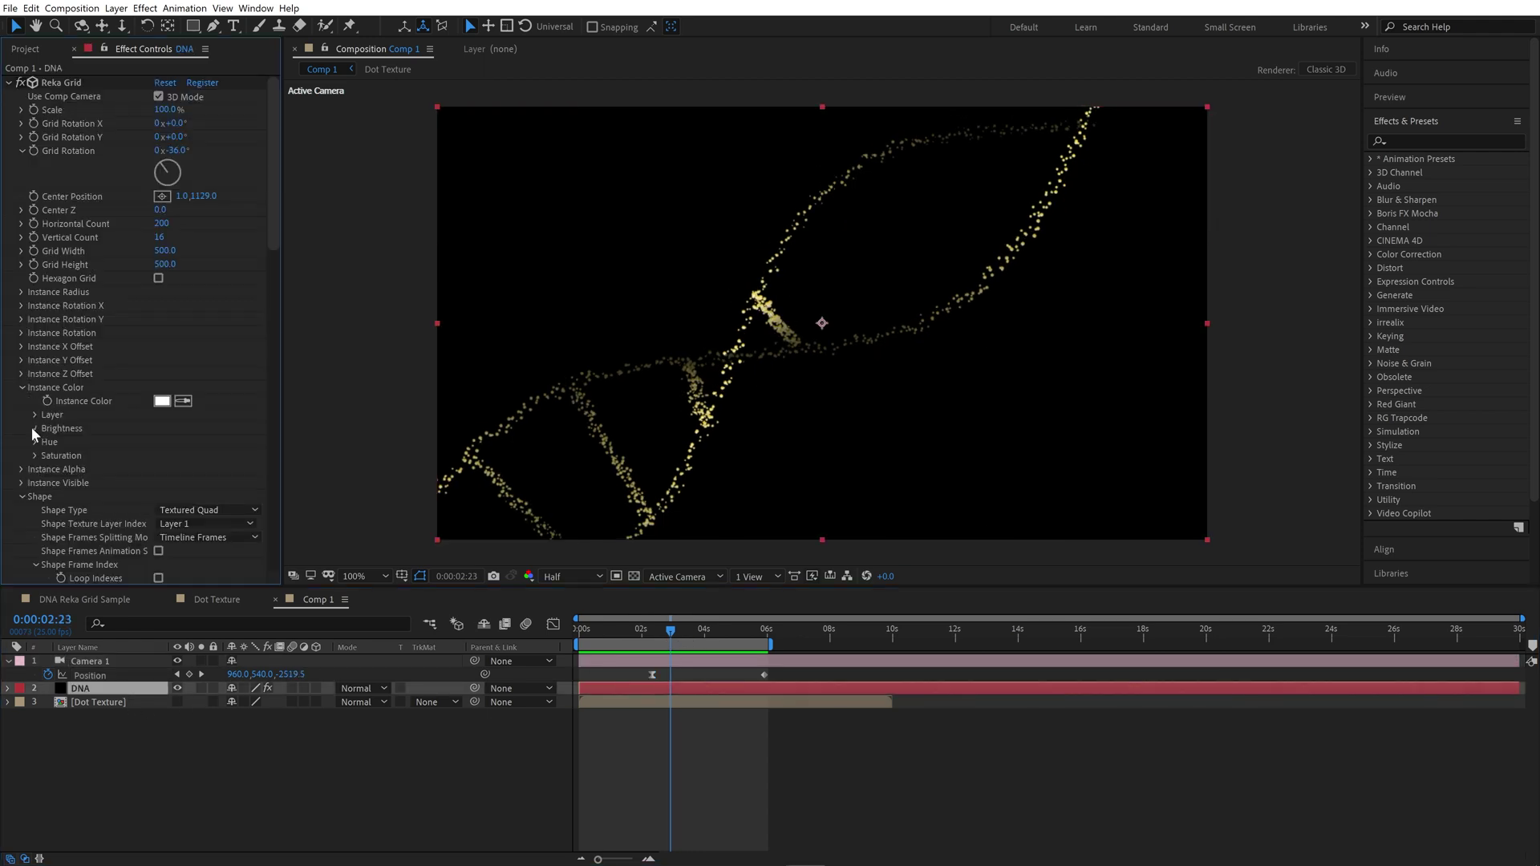
pyautogui.click(35, 429)
pyautogui.scroll(-2, 93, 417)
pyautogui.click(49, 397)
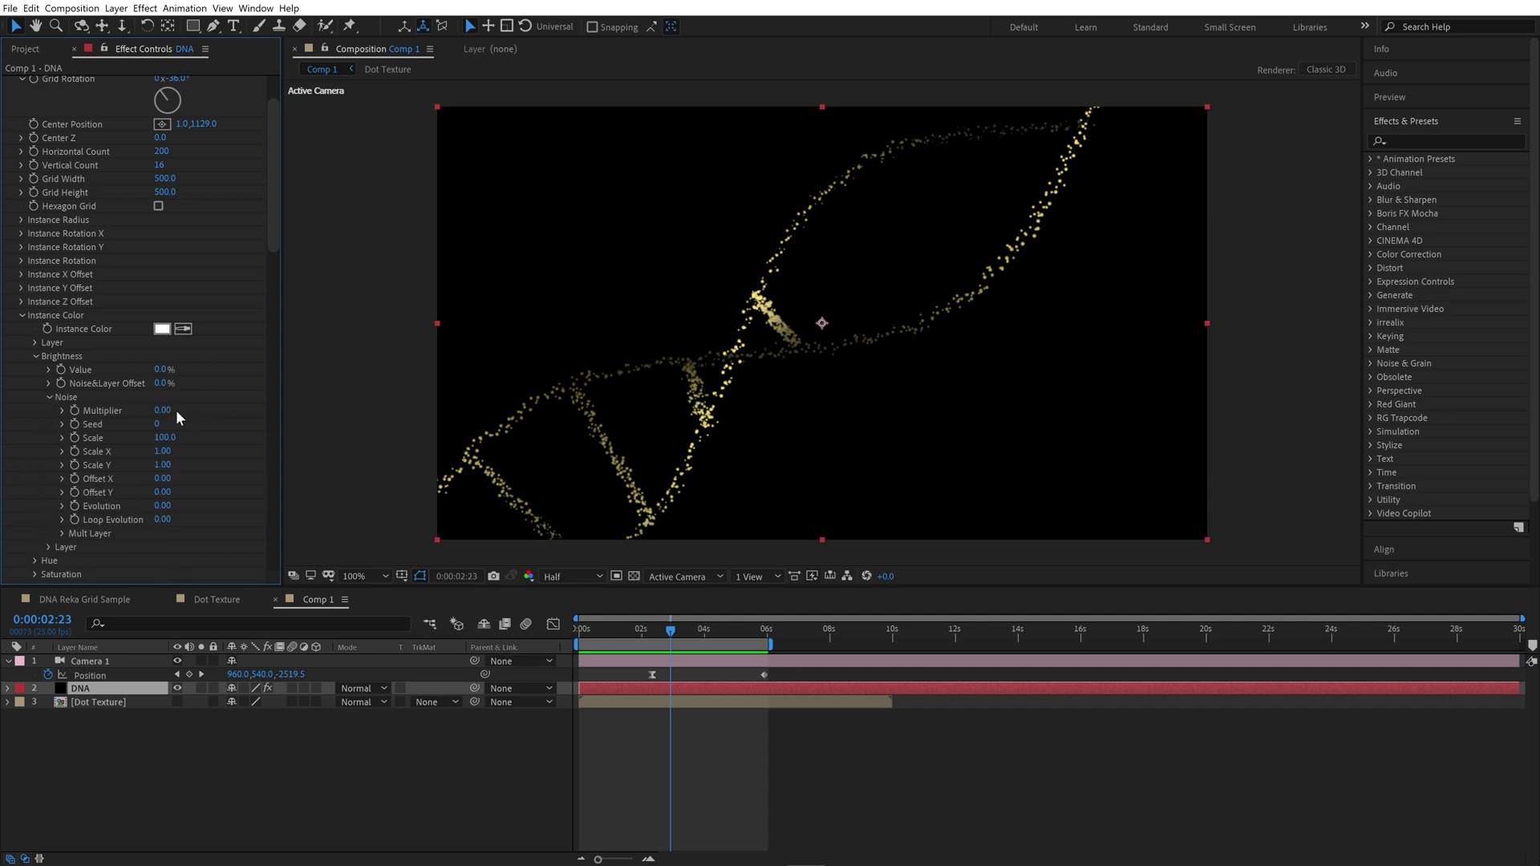
pyautogui.moveTo(159, 411); pyautogui.dragTo(352, 412)
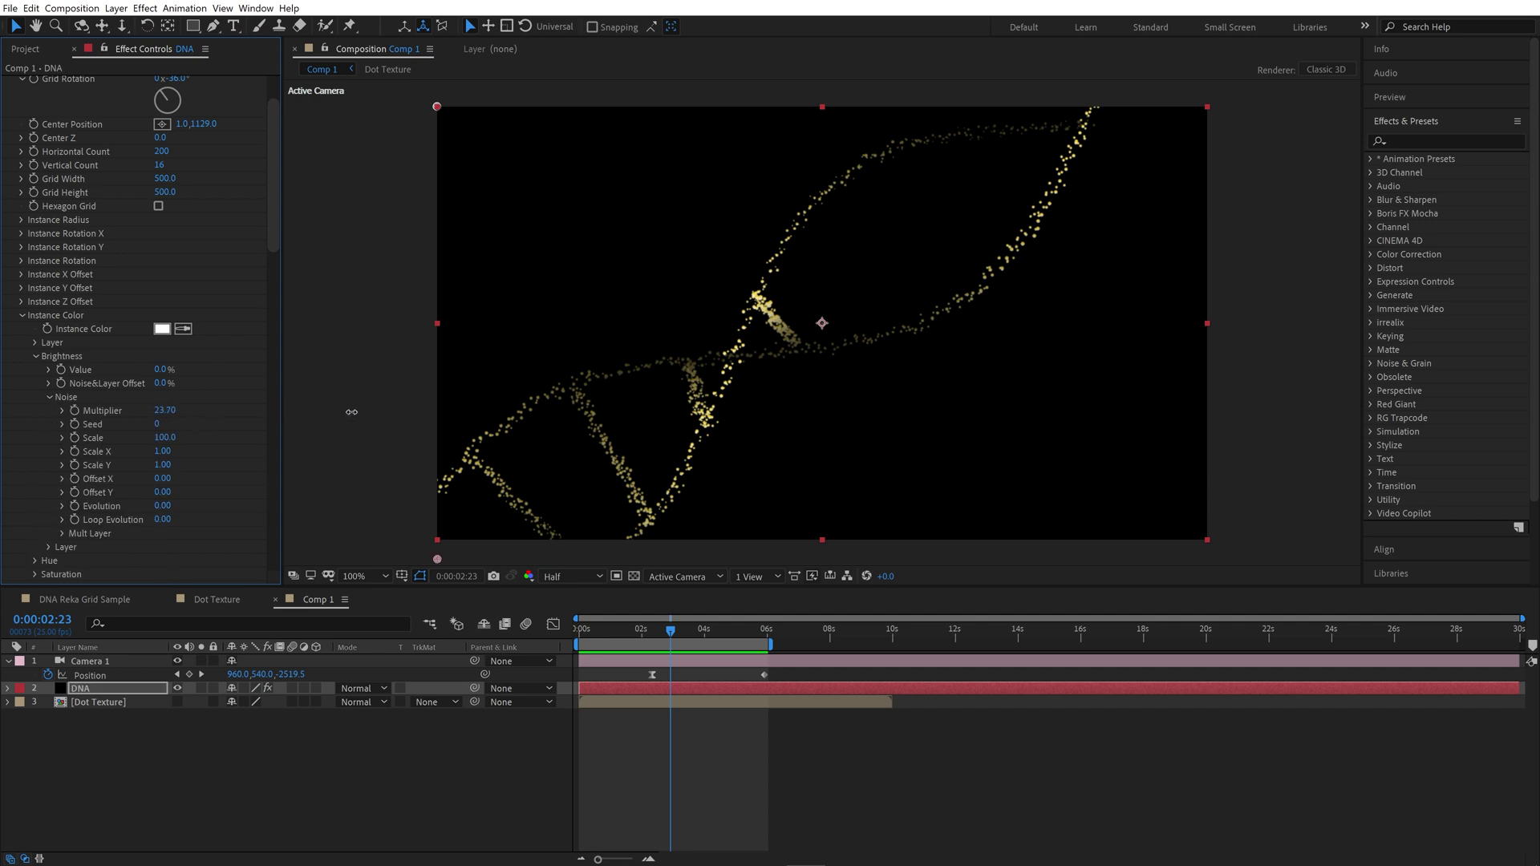
# Step: Lower the Instance Color Brightness Value to -31% and enlarge the brightness noise Scale to 1139 while testing its Evolution
pyautogui.moveTo(161, 370); pyautogui.dragTo(228, 438)
pyautogui.moveTo(157, 506); pyautogui.dragTo(179, 505)
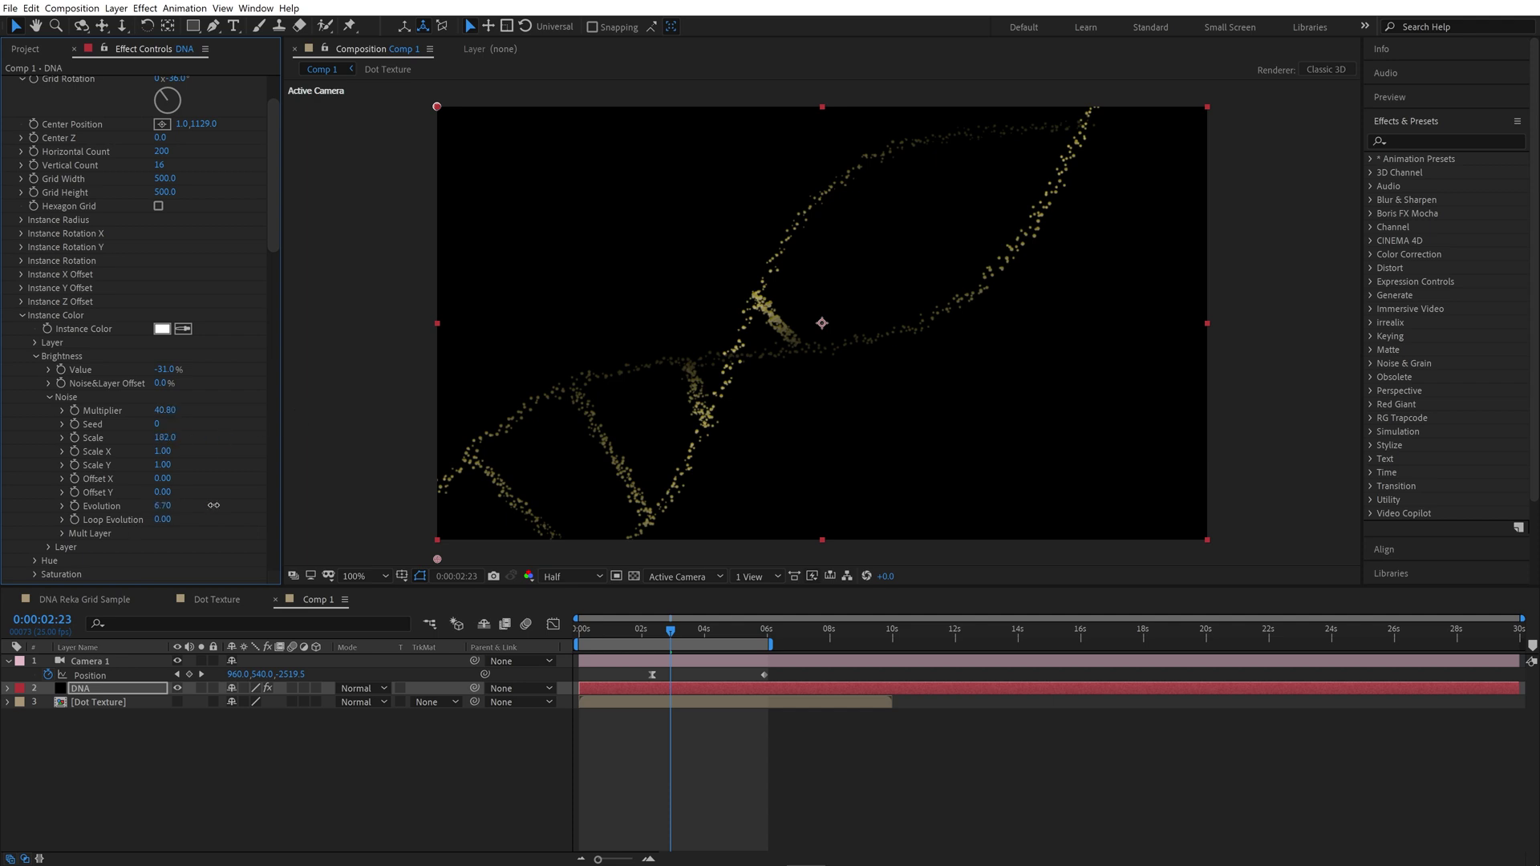
pyautogui.moveTo(163, 438); pyautogui.dragTo(320, 448)
pyautogui.moveTo(711, 458); pyautogui.dragTo(930, 458)
# Step: Reset the Instance Color Brightness Value to 0%
pyautogui.click(164, 369)
pyautogui.write('0')
pyautogui.press('Return')
# Step: Animate the brightness noise Evolution starting at 0 on the first frame and preview the flickering helix
pyautogui.moveTo(165, 507); pyautogui.dragTo(178, 507)
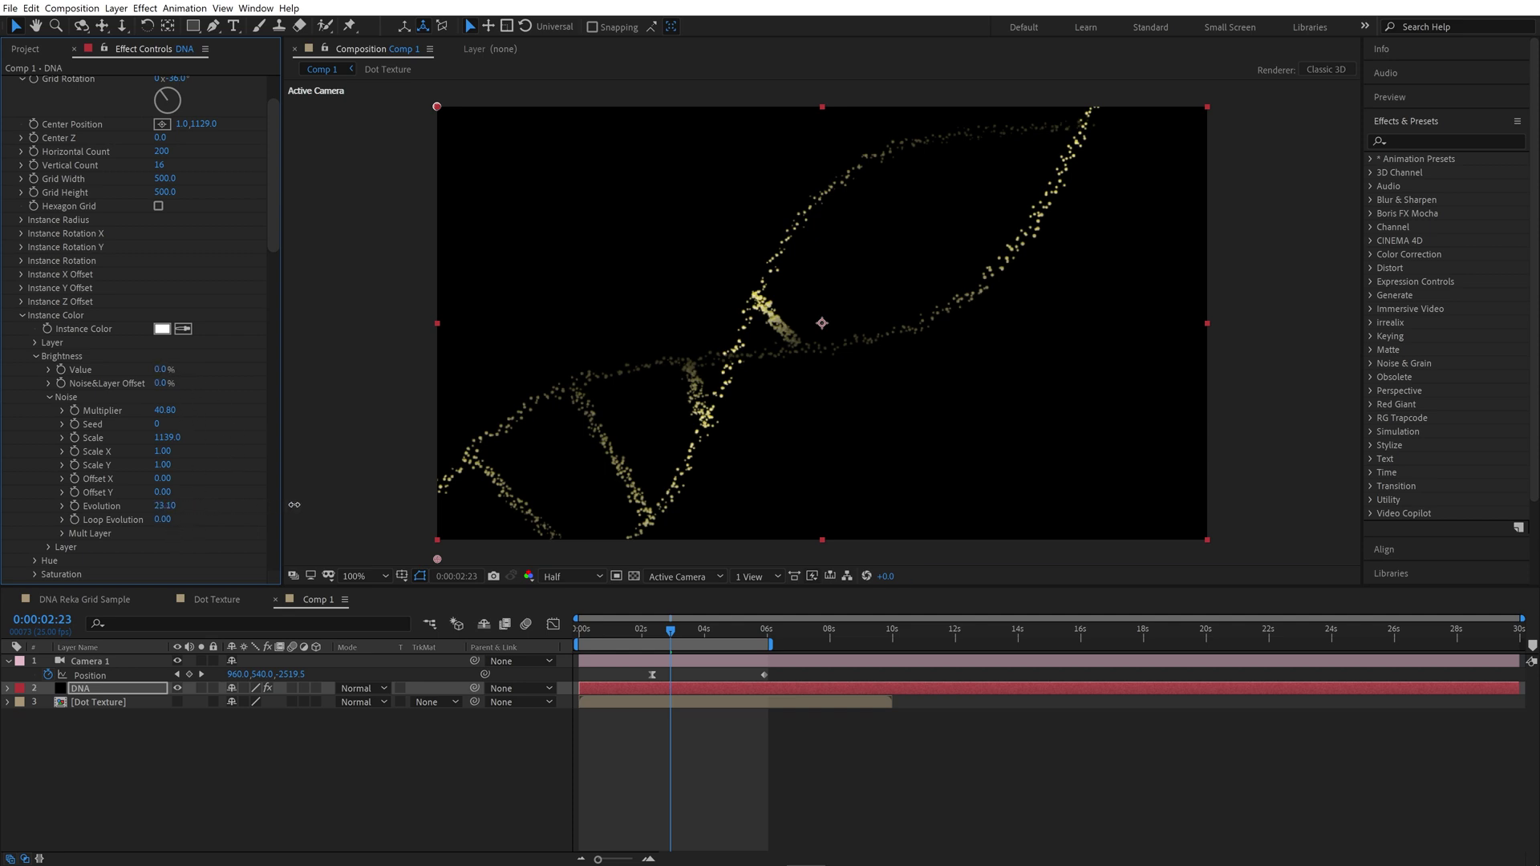
pyautogui.press('space')
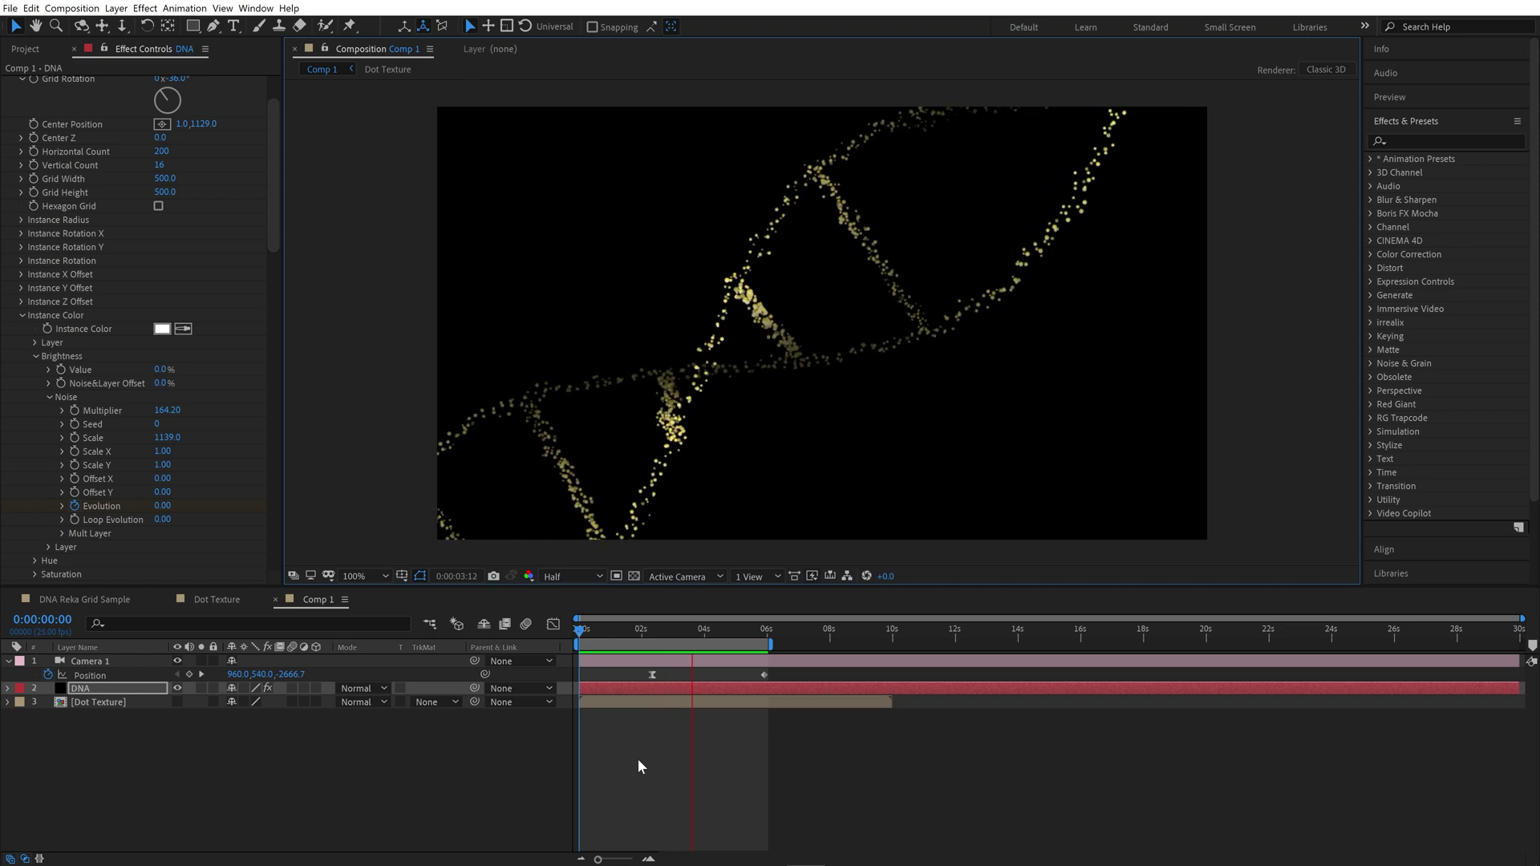
pyautogui.press('space')
# Step: Change the DNA grid's Instance Color to a saturated red, about D41212, checking it at 0:00:02:15
pyautogui.click(661, 631)
pyautogui.click(164, 330)
pyautogui.click(767, 355)
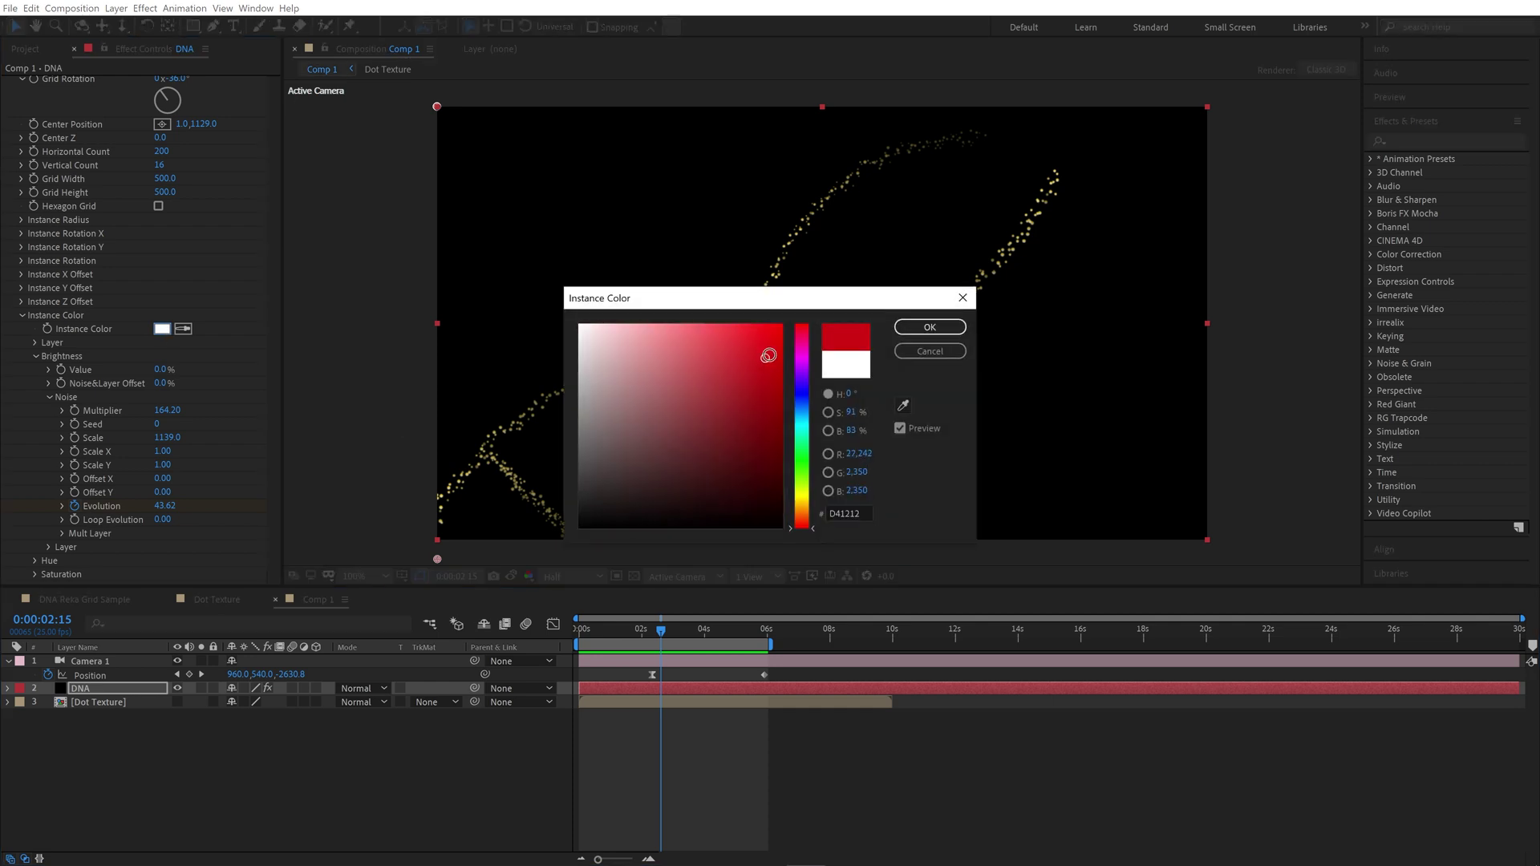
pyautogui.press('Return')
# Step: Add hue noise to the Instance Color with a Multiplier of about 774.2
pyautogui.click(34, 357)
pyautogui.click(35, 370)
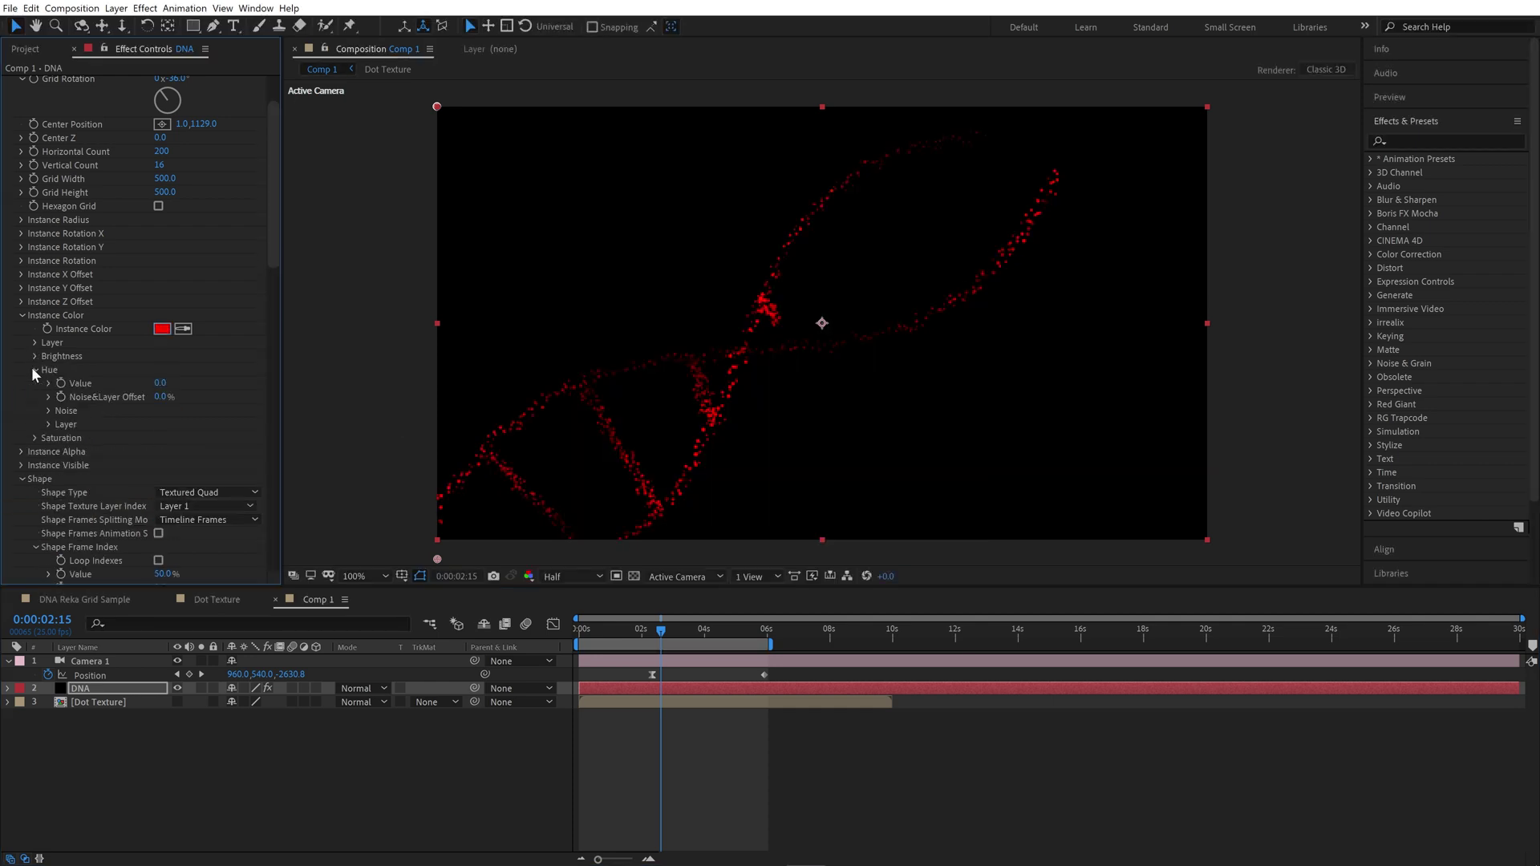
pyautogui.click(49, 411)
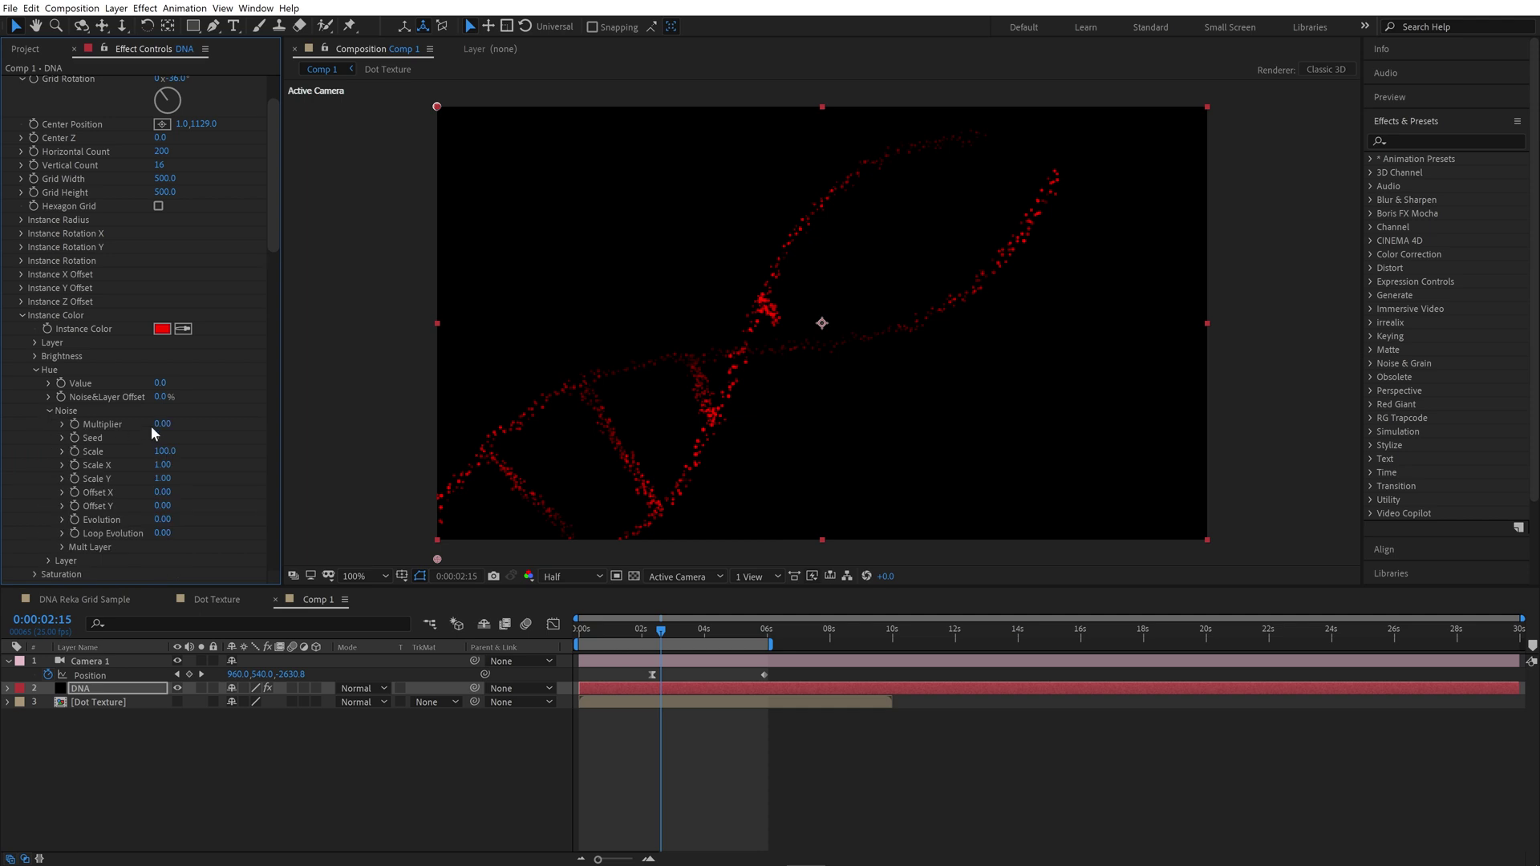
pyautogui.moveTo(223, 424); pyautogui.dragTo(329, 437)
# Step: Turn off the brightness noise by setting its Multiplier to 0
pyautogui.click(34, 356)
pyautogui.click(159, 415)
pyautogui.write('0')
pyautogui.press('Return')
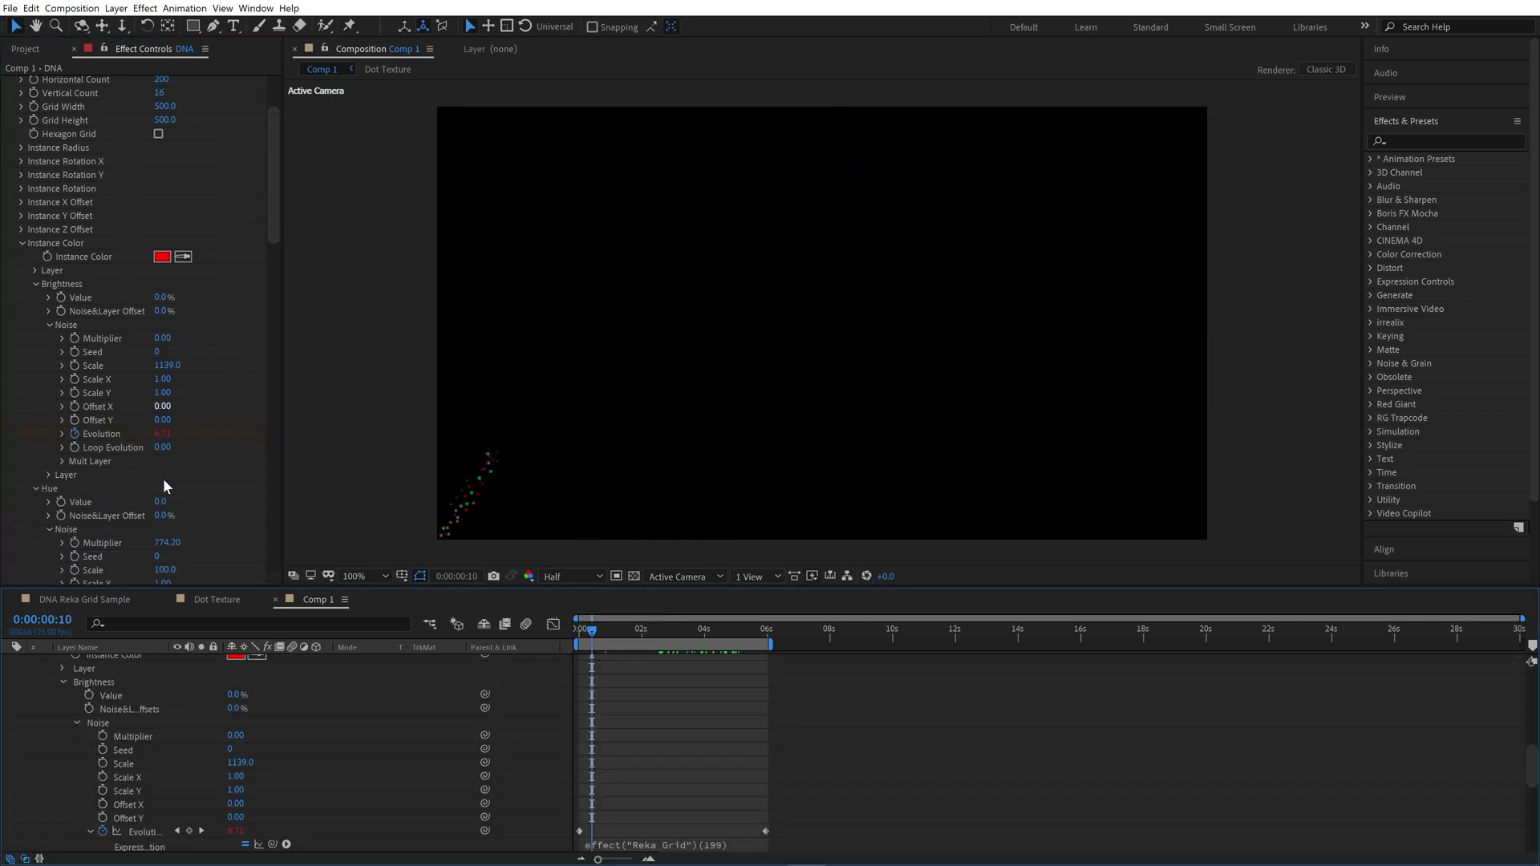
# Step: Raise the script's Slider 2 to 66 at 0:00:02:22 and preview the animation from the start
pyautogui.scroll(-10, 184, 483)
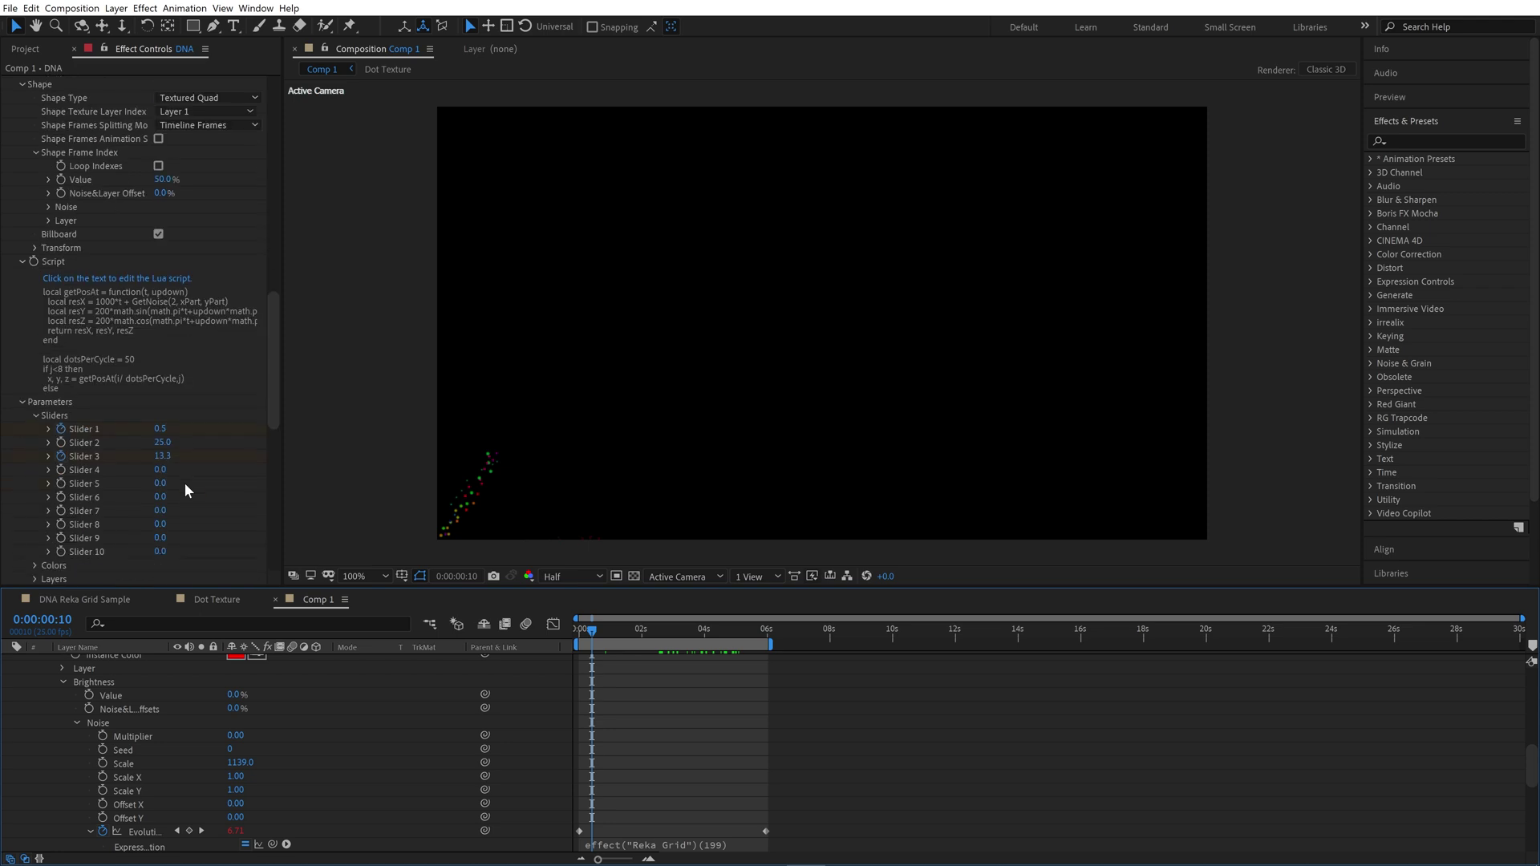
pyautogui.click(671, 630)
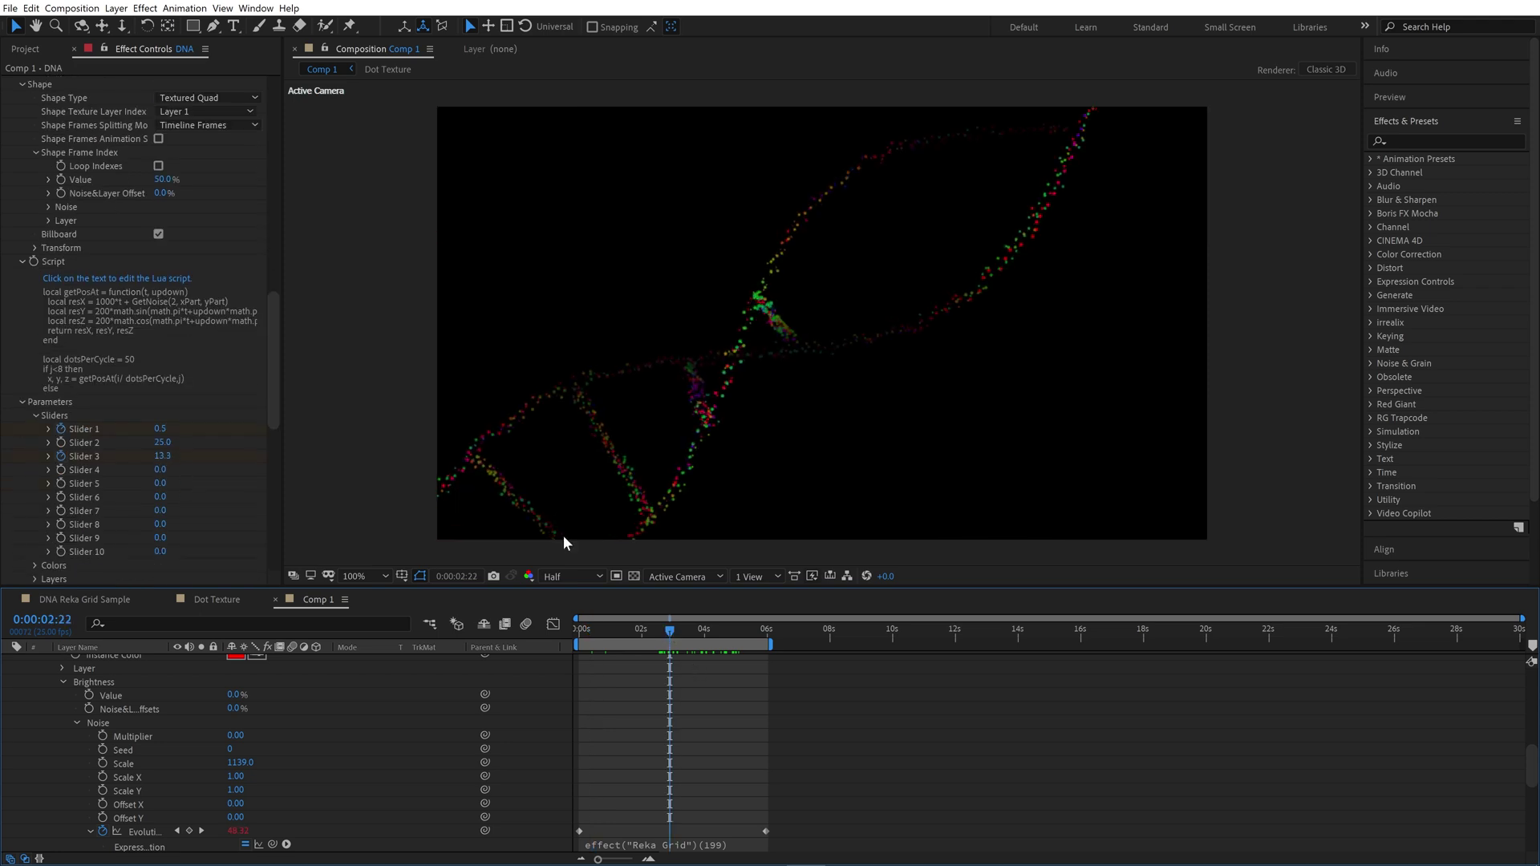
pyautogui.moveTo(168, 457); pyautogui.dragTo(150, 443)
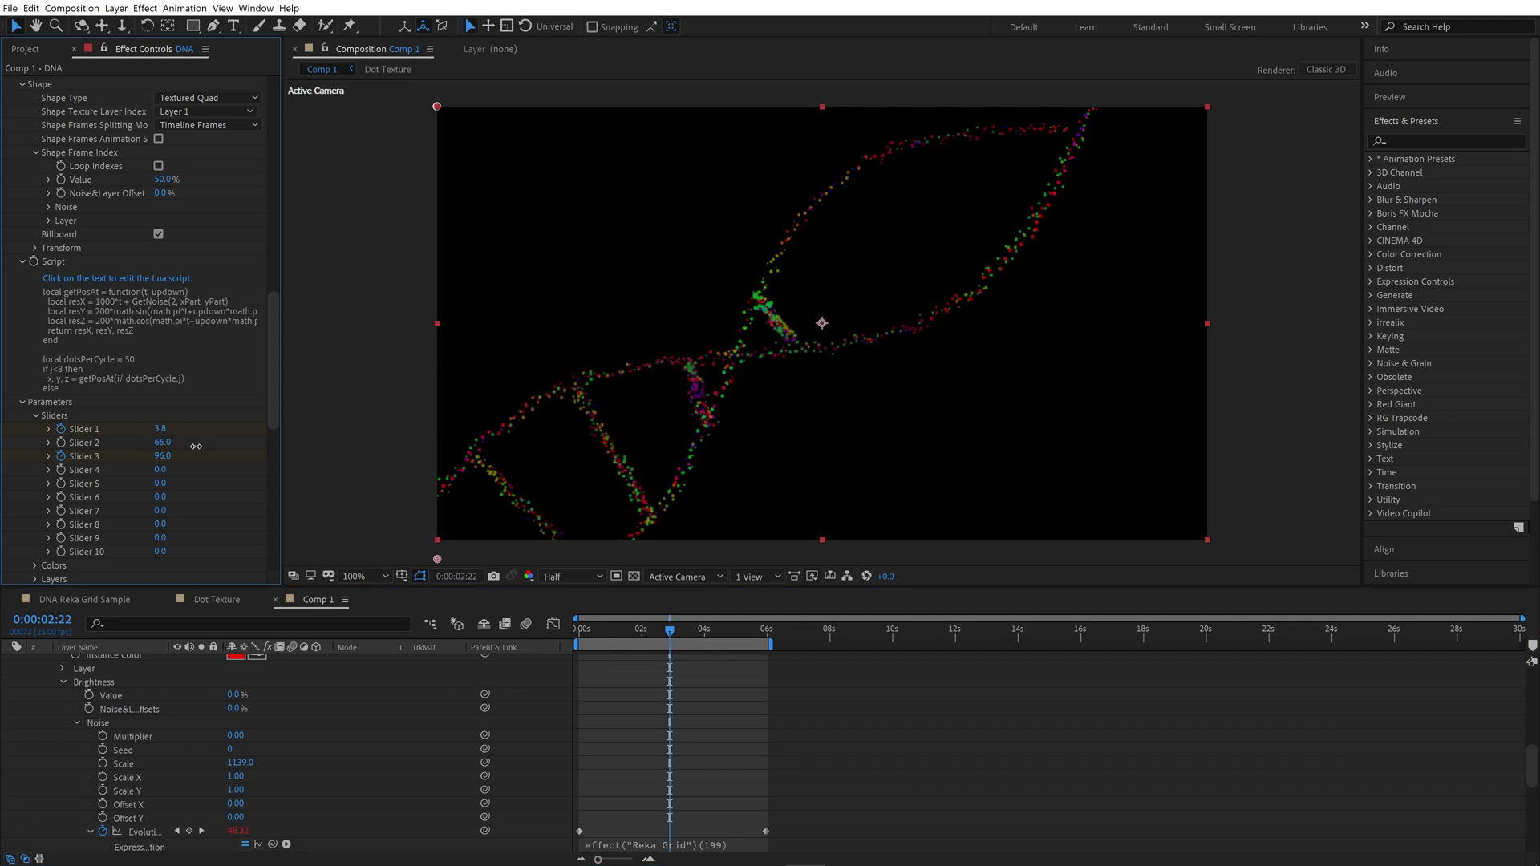
pyautogui.moveTo(672, 634); pyautogui.dragTo(560, 631)
pyautogui.press('space')
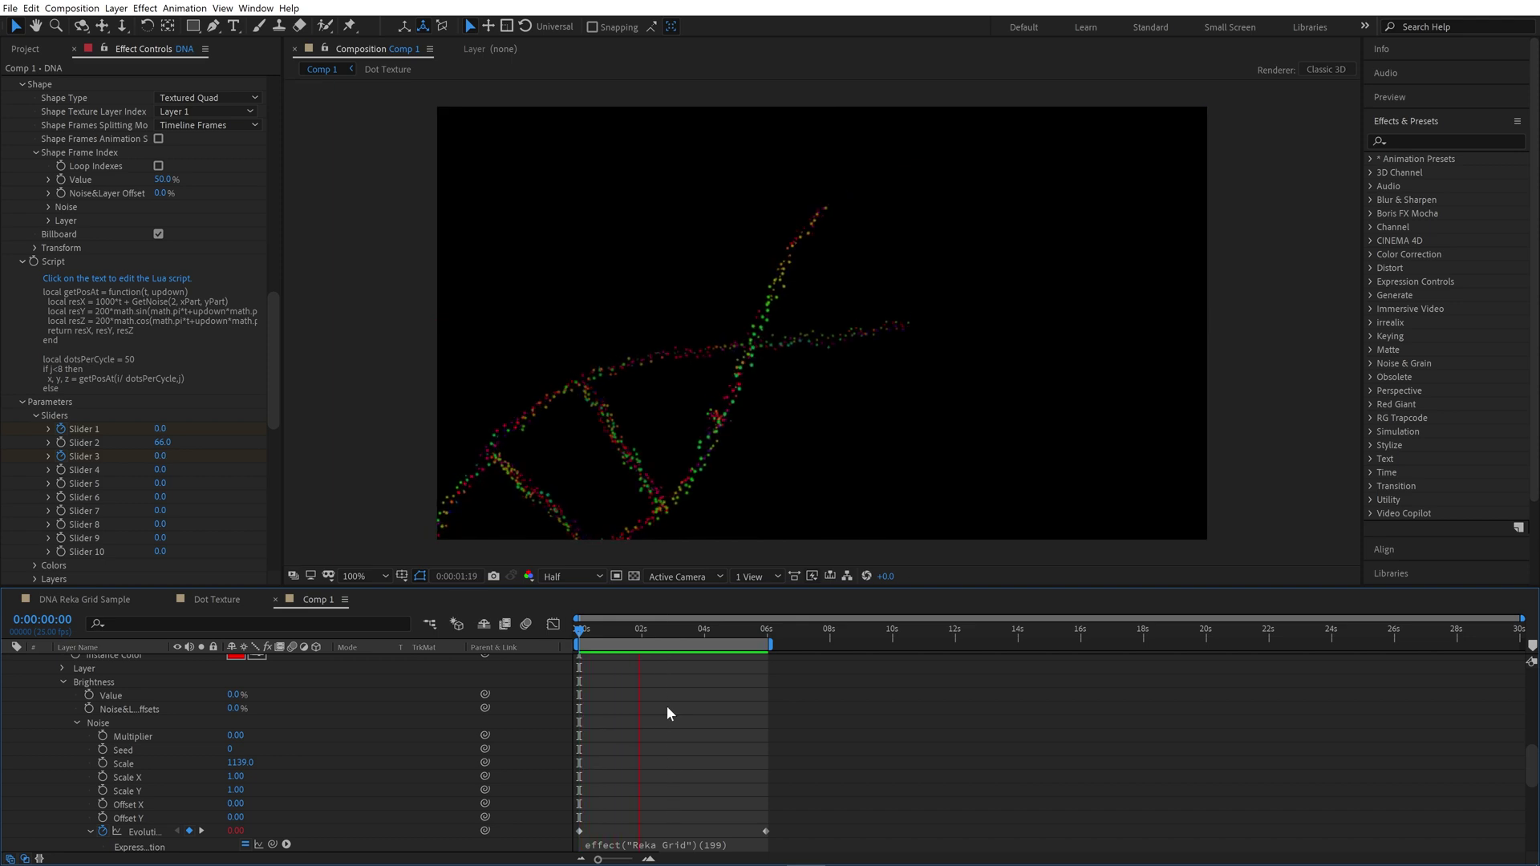